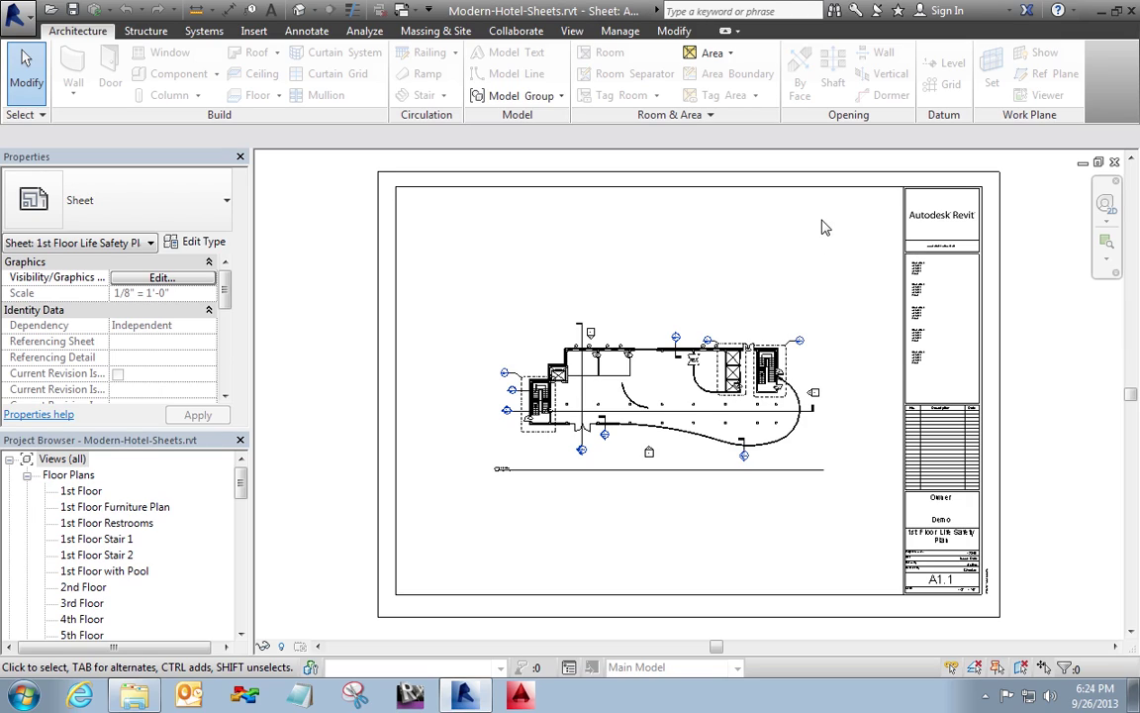
Step: Open the E1 30 x 42 Horizontal title block family for editing and switch to Pre Seal.rfa
{"action": "left_click", "coordinate": [876, 194]}
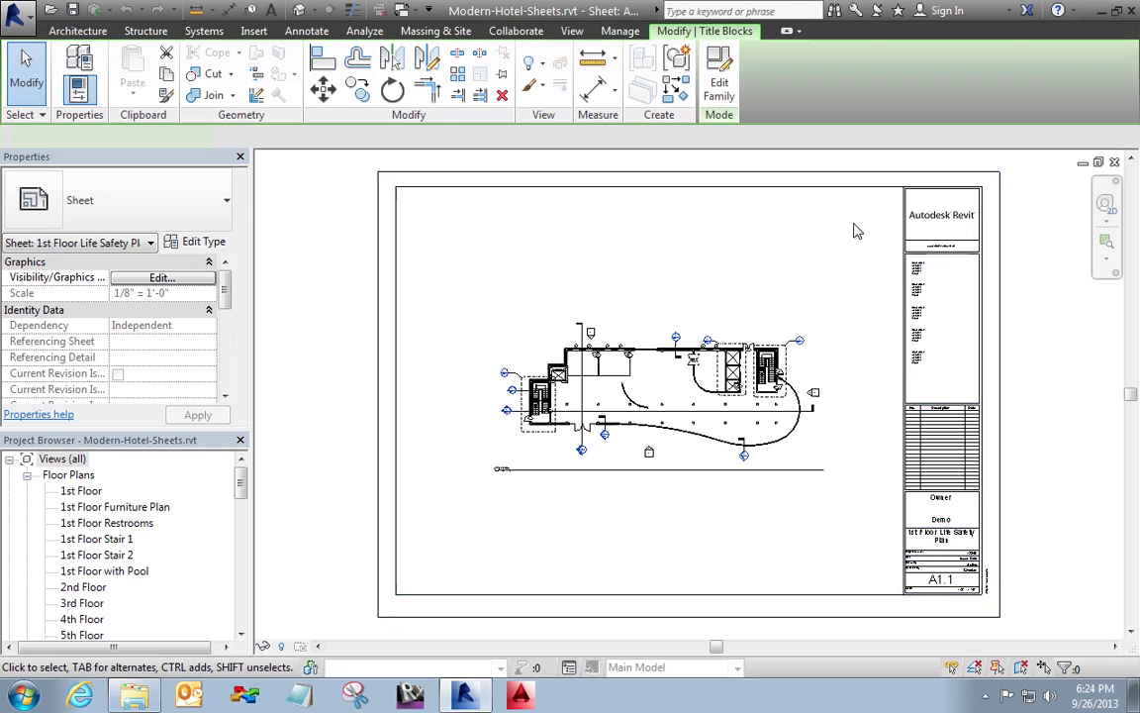
{"action": "left_click", "coordinate": [857, 231]}
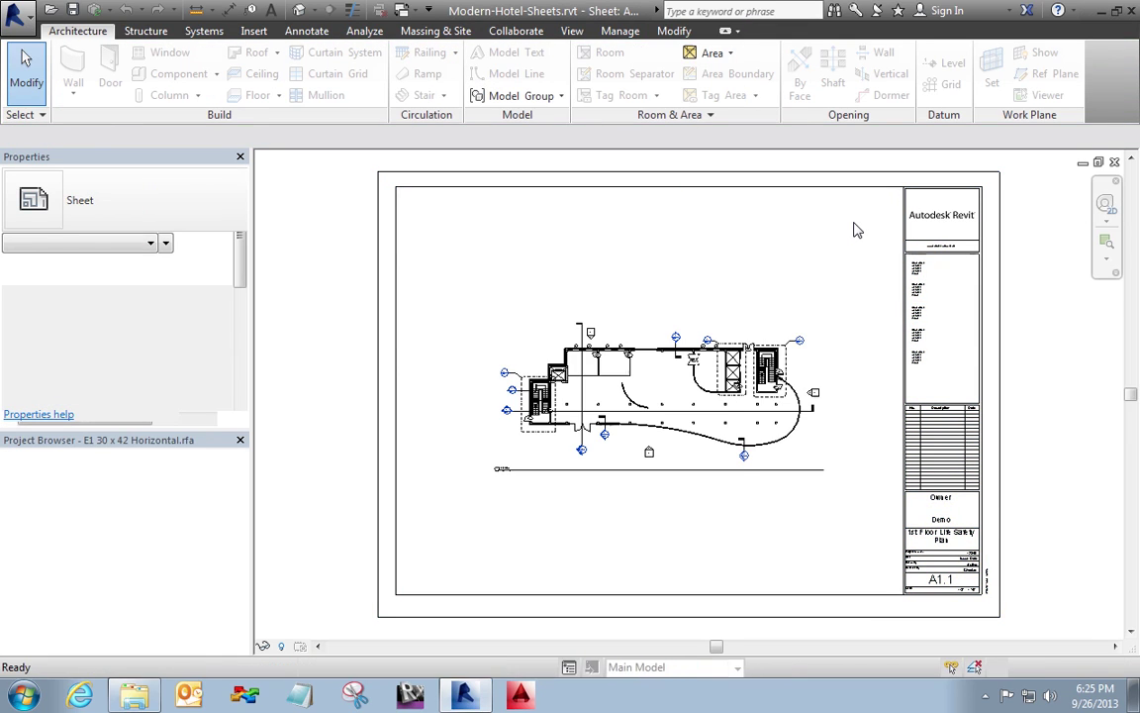
{"action": "middle_click_drag", "start_coordinate": [832, 376], "coordinate": [808, 380]}
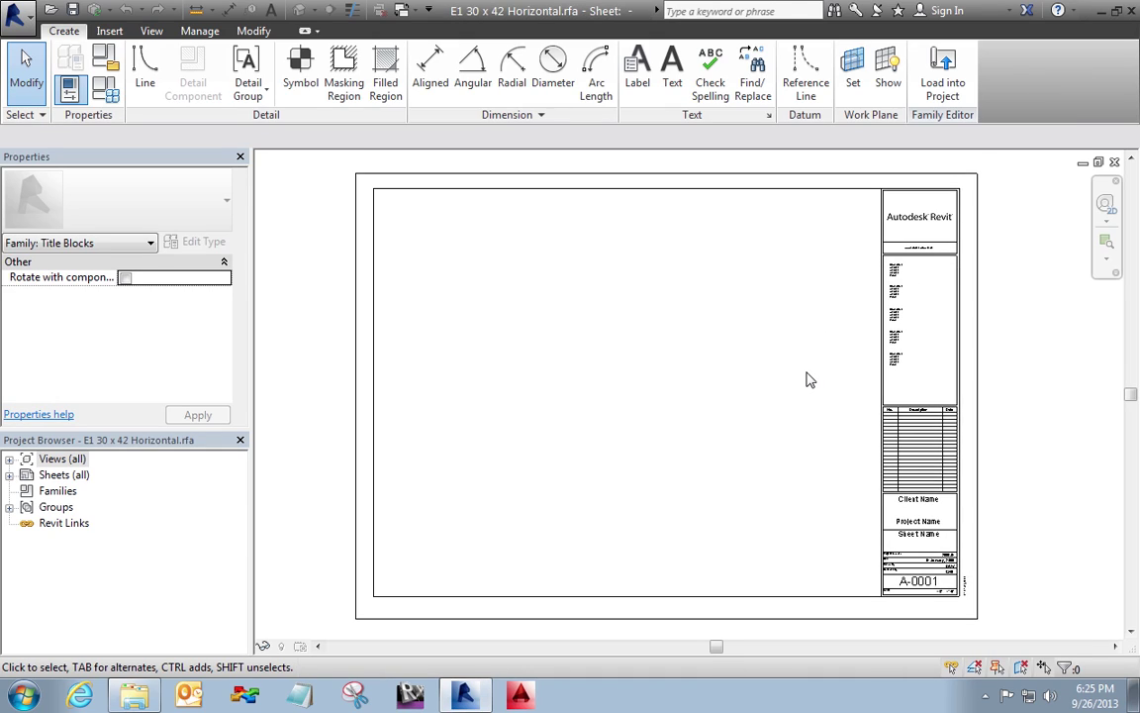
{"action": "key", "text": "ctrl+Tab"}
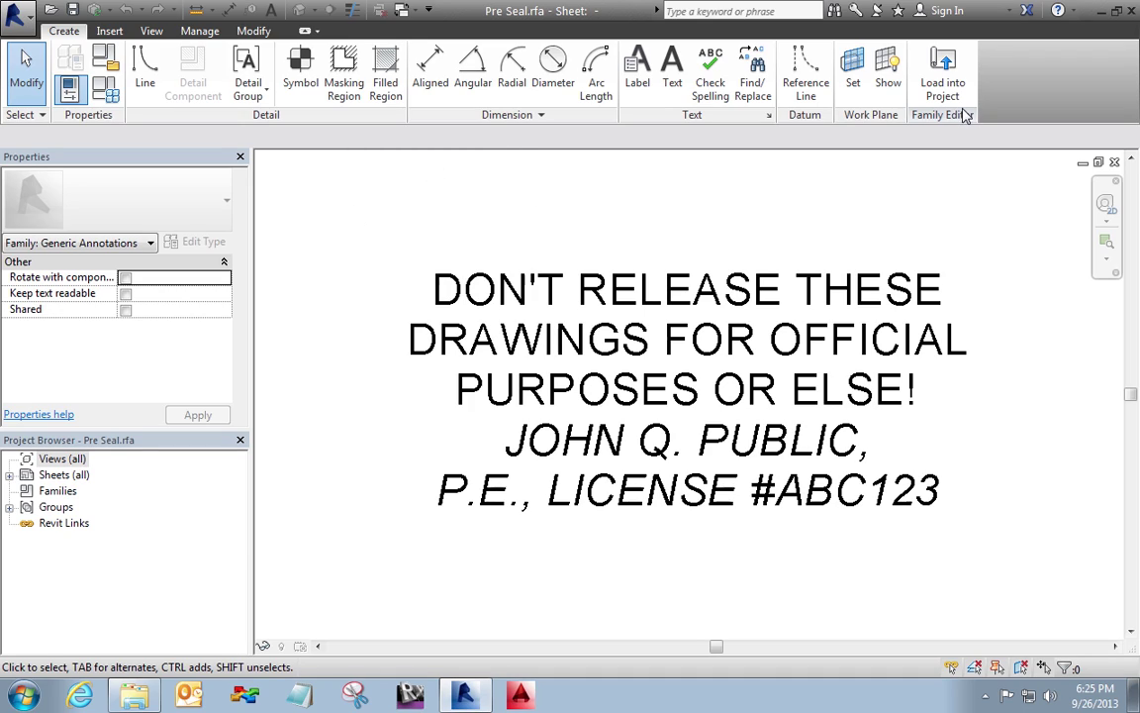
Step: Load the Pre Seal annotation into the E1 30 x 42 Horizontal.rfa title block family
{"action": "left_click", "coordinate": [943, 77]}
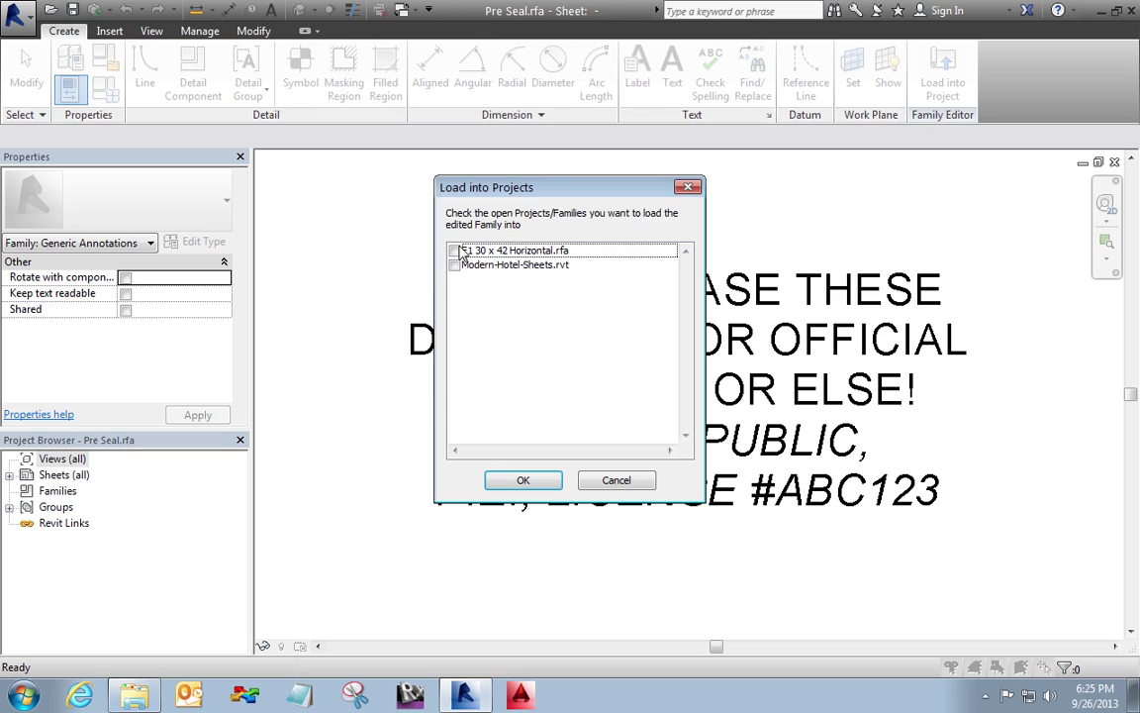
{"action": "left_click", "coordinate": [455, 251]}
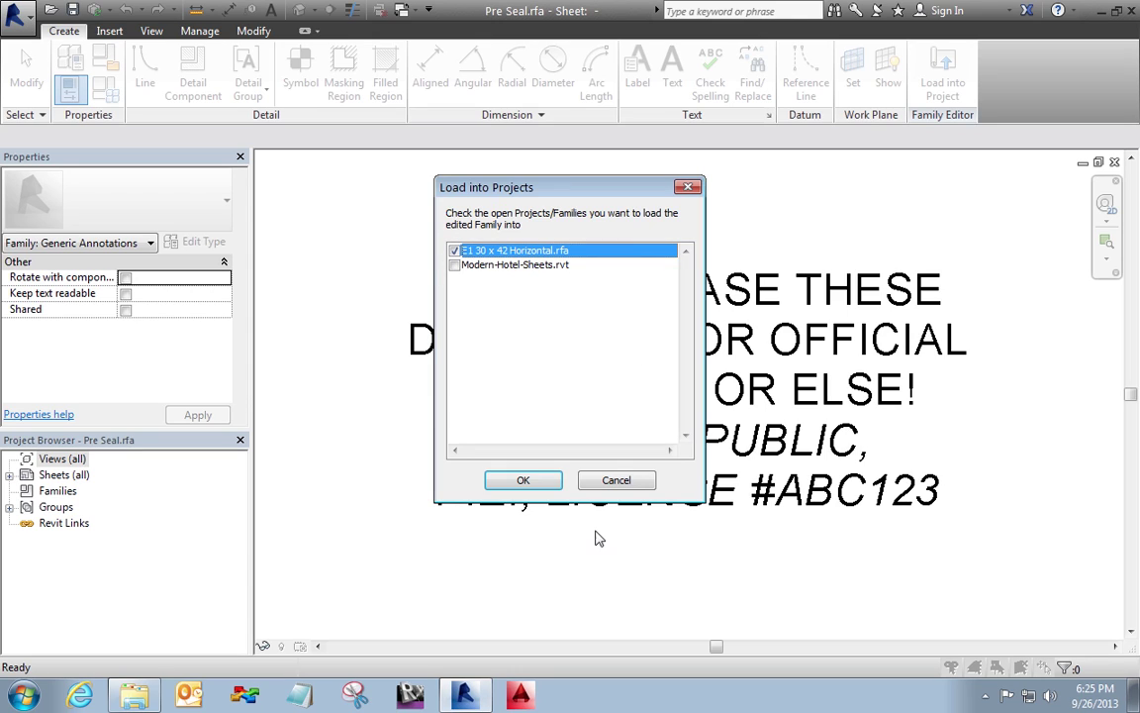
{"action": "left_click", "coordinate": [535, 481]}
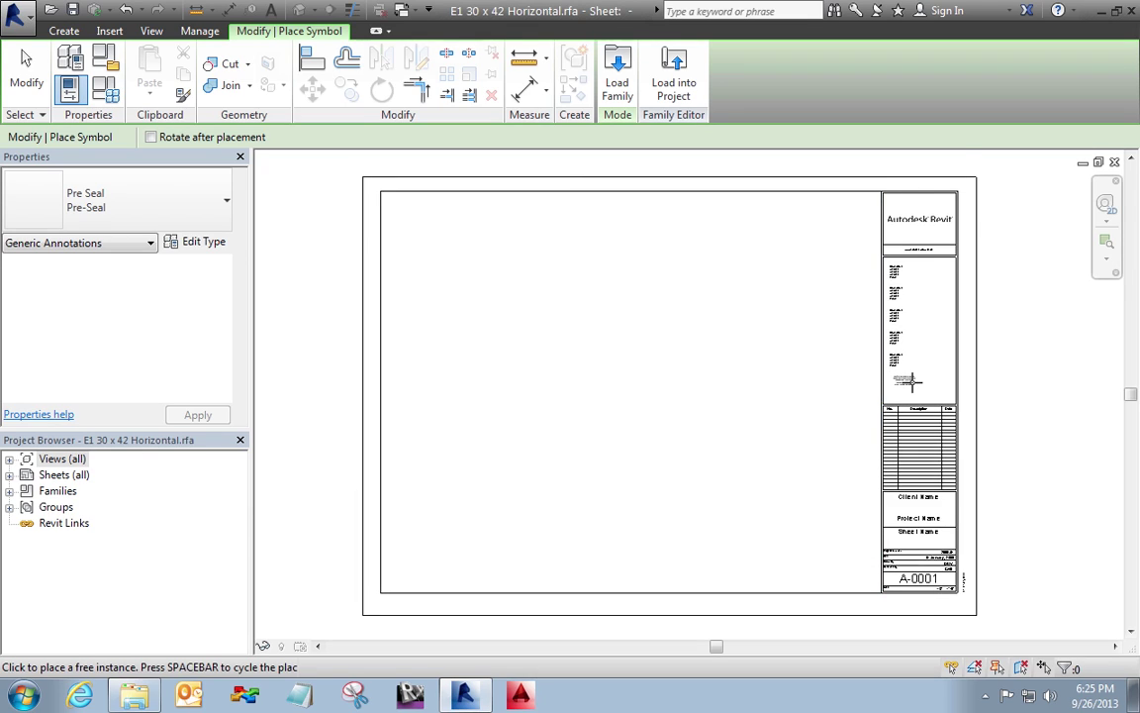
Step: Place one Pre Seal annotation above the revision table and select it
{"action": "scroll", "coordinate": [896, 378], "scroll_direction": "up", "scroll_amount": 4}
{"action": "middle_click_drag", "start_coordinate": [816, 395], "coordinate": [603, 369]}
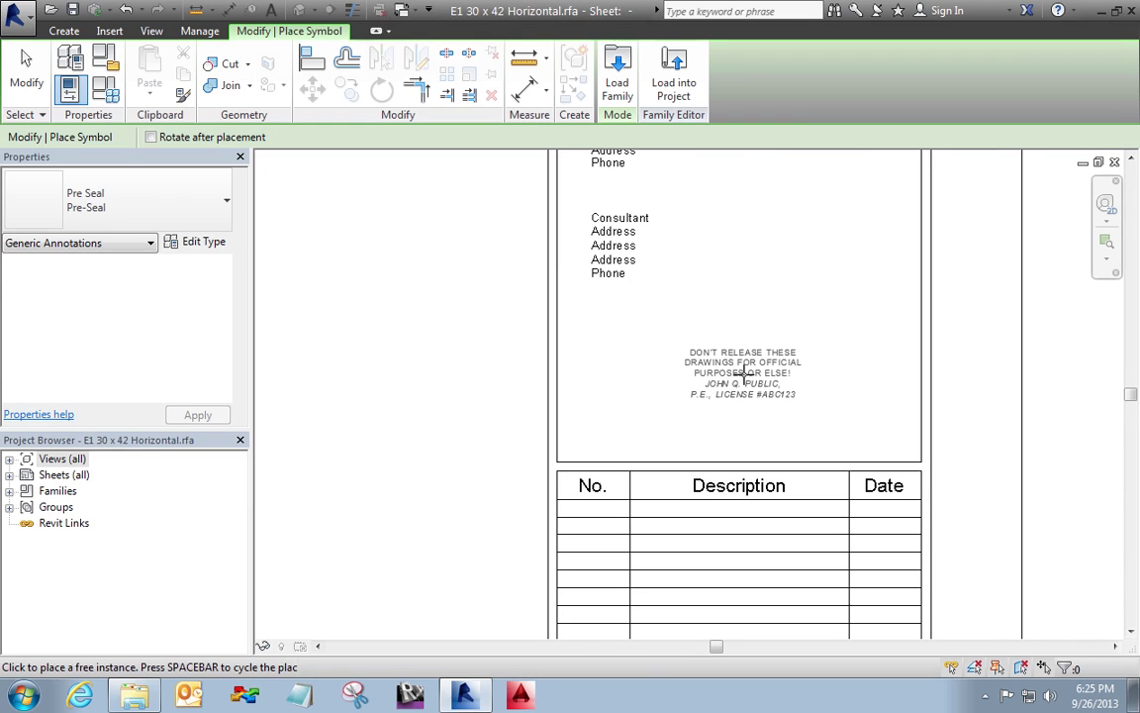
{"action": "left_click", "coordinate": [796, 386]}
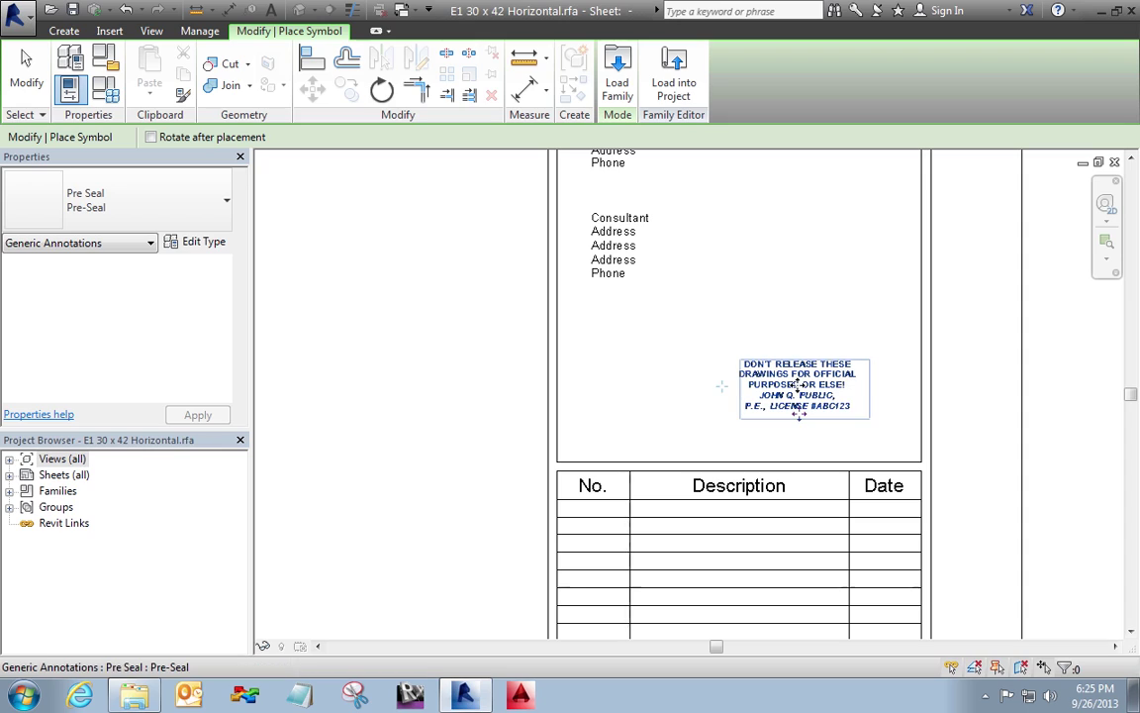
{"action": "key", "text": "Escape"}
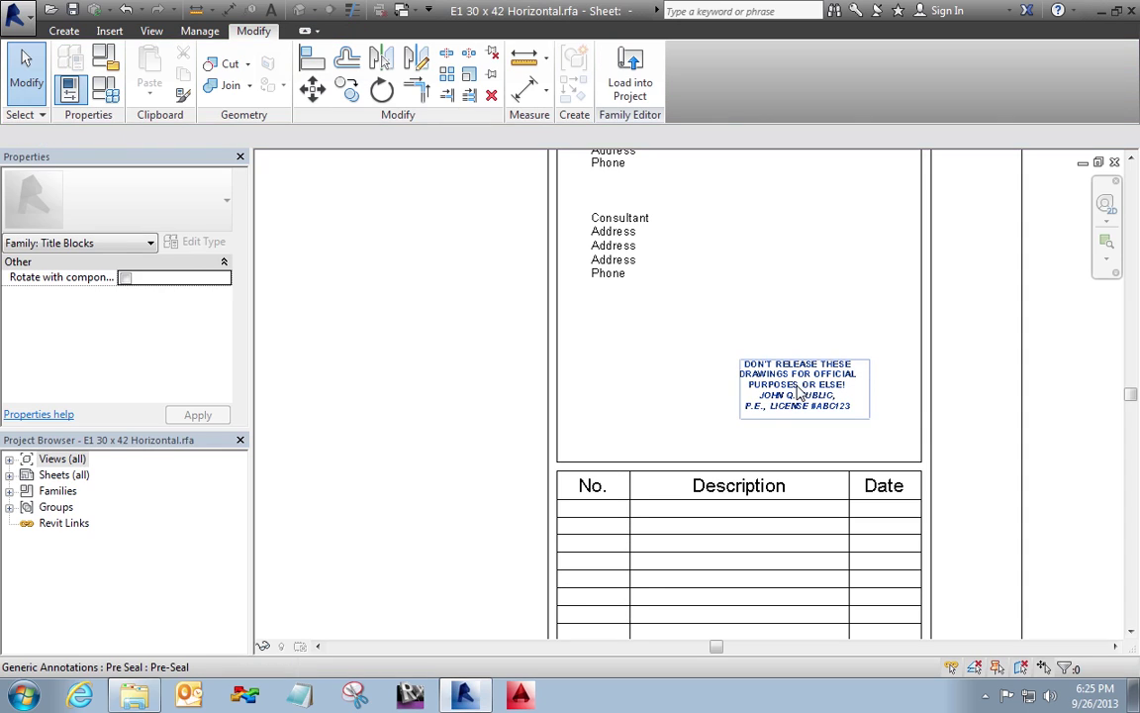
{"action": "left_click", "coordinate": [797, 408]}
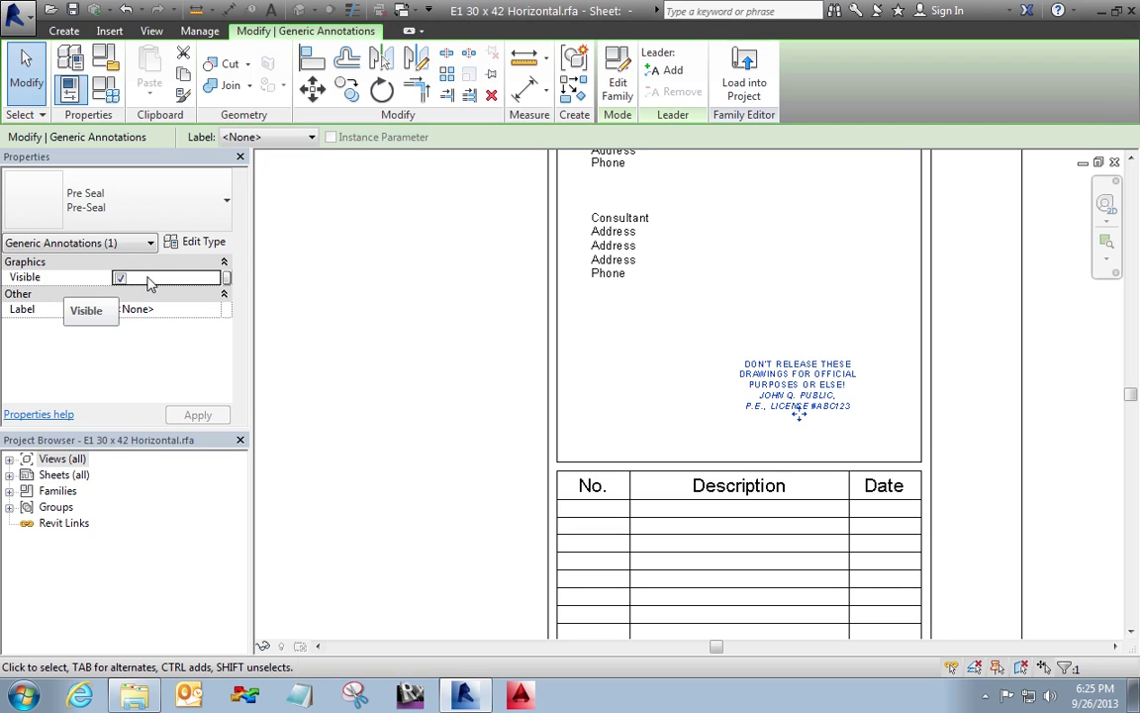
Step: Tie the seal's Visible property to a new Yes/No instance parameter named 'Pre-Seal'
{"action": "left_click", "coordinate": [226, 278]}
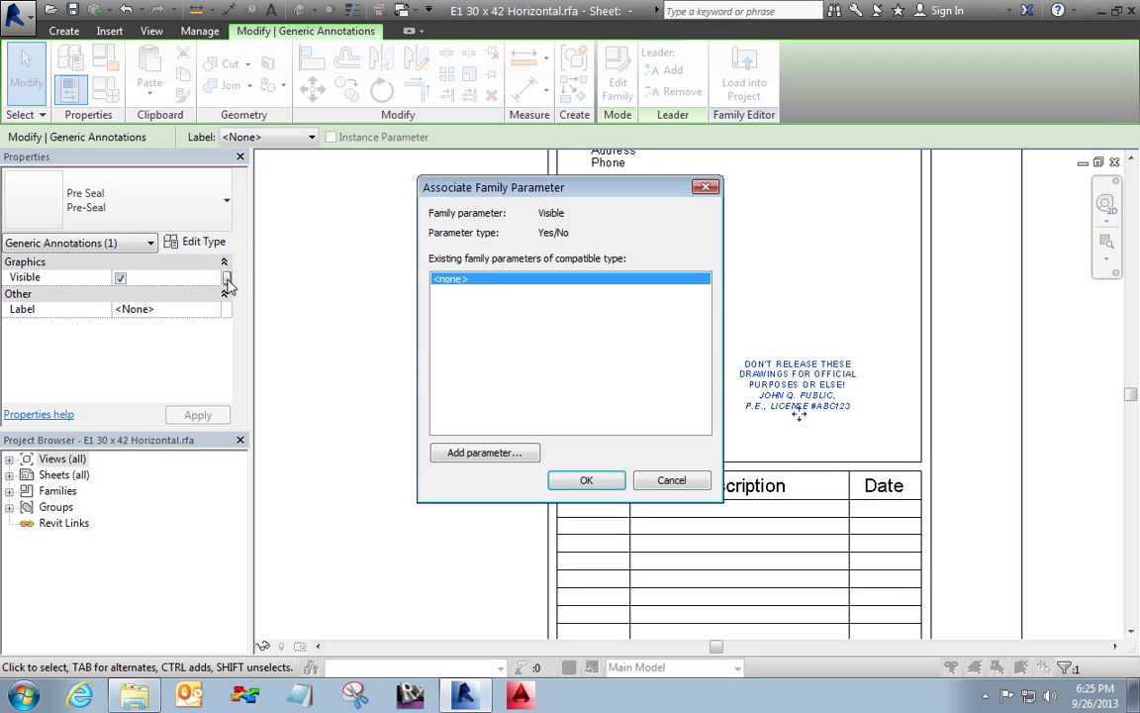
{"action": "left_click", "coordinate": [489, 452]}
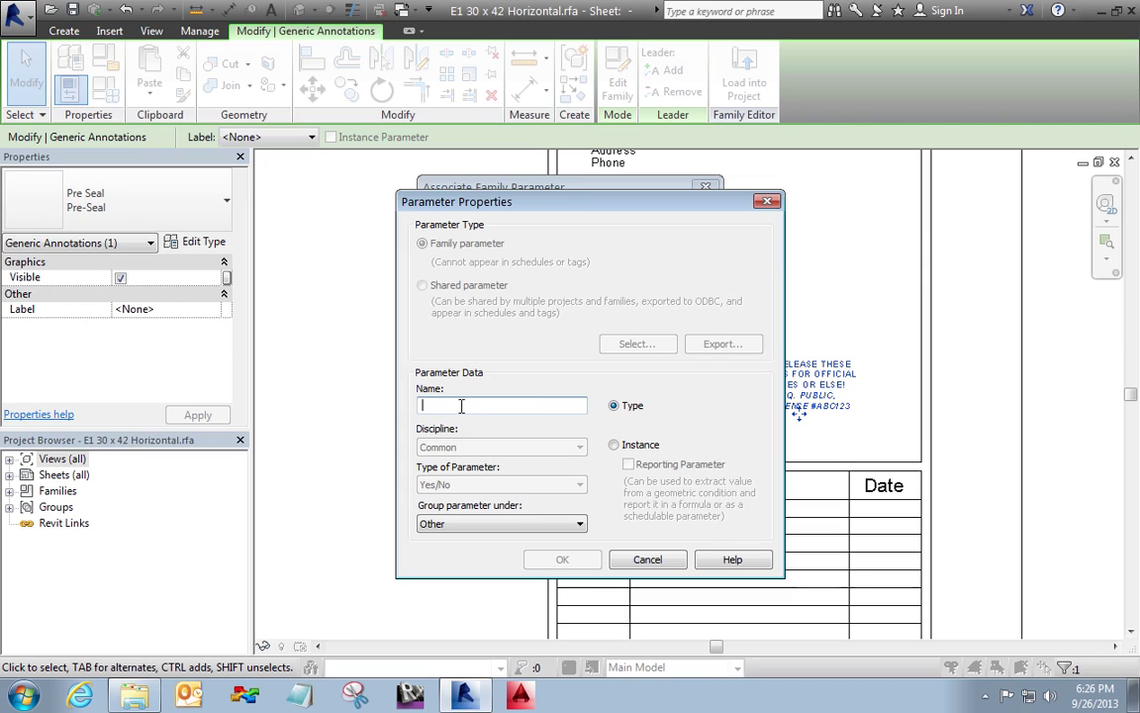
{"action": "left_click", "coordinate": [640, 448]}
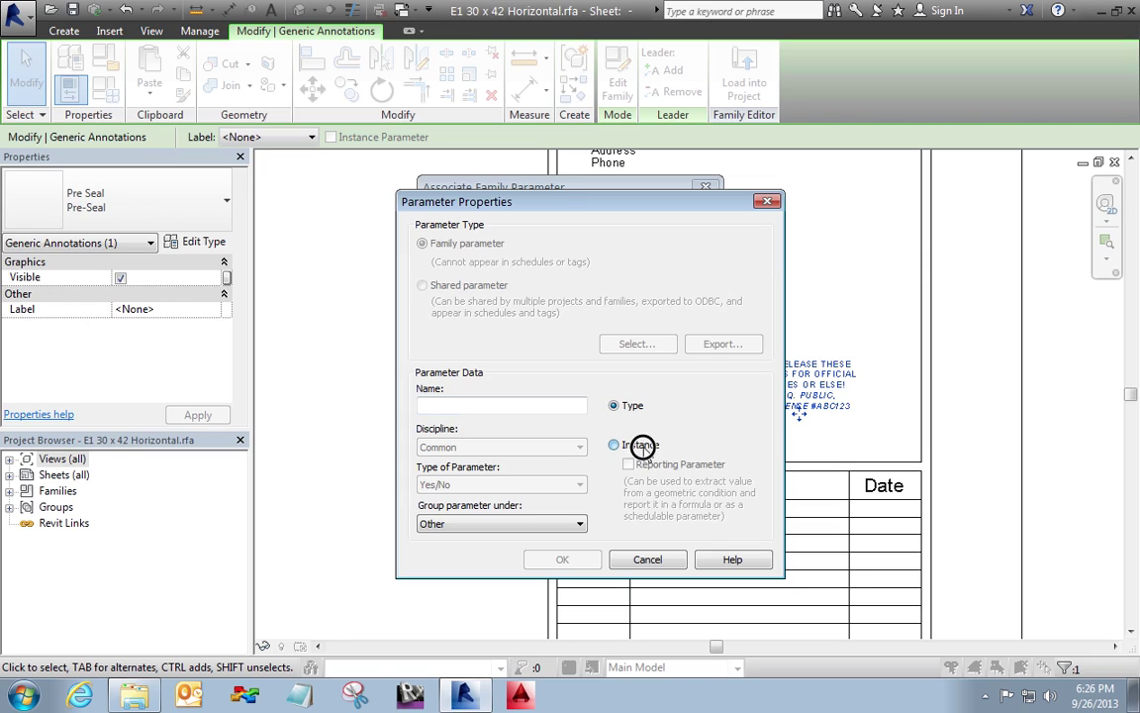
{"action": "left_click", "coordinate": [526, 401]}
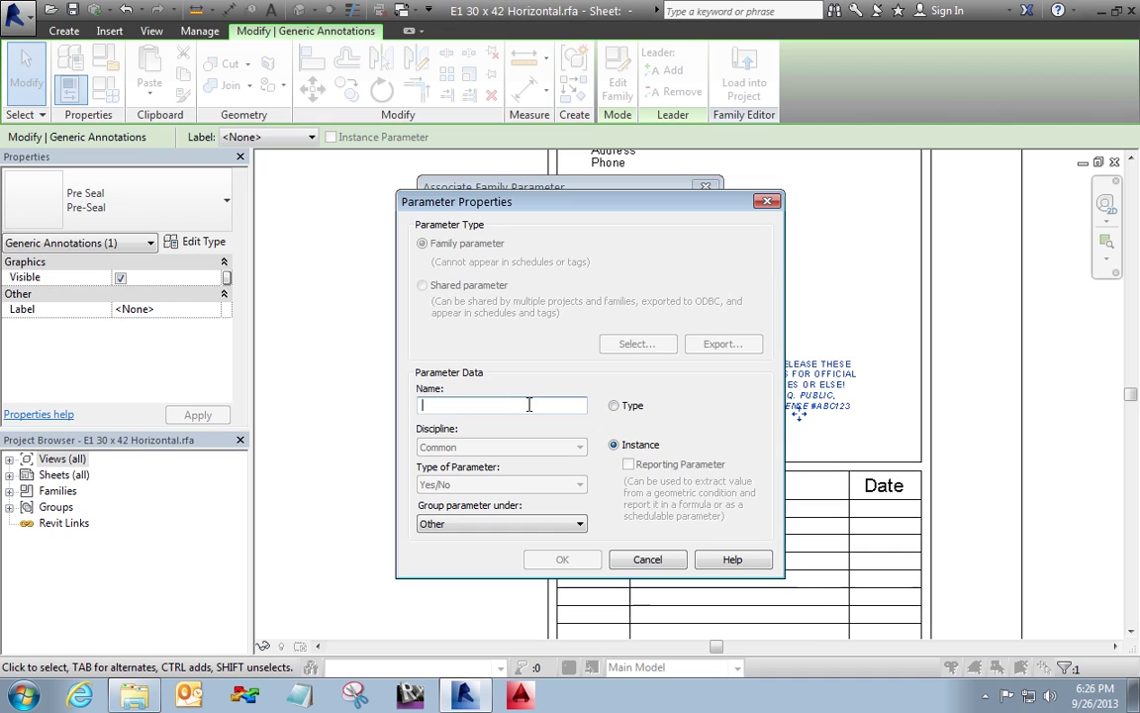
{"action": "type", "text": "Pre-Seal"}
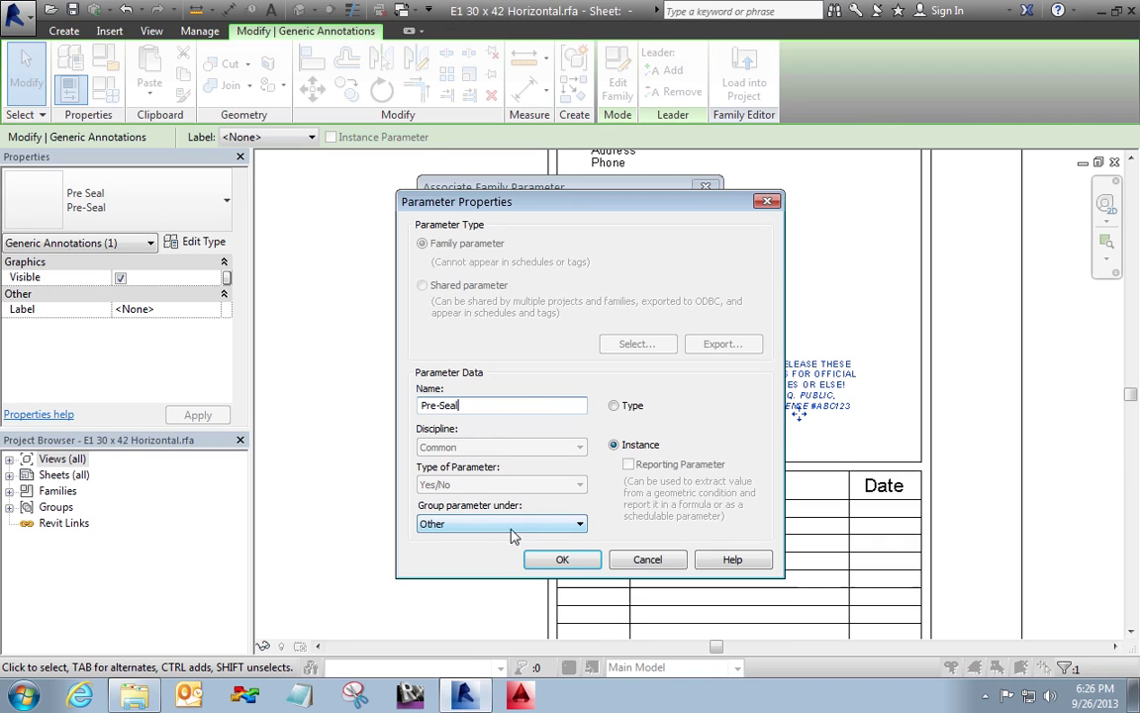
{"action": "left_click", "coordinate": [560, 560]}
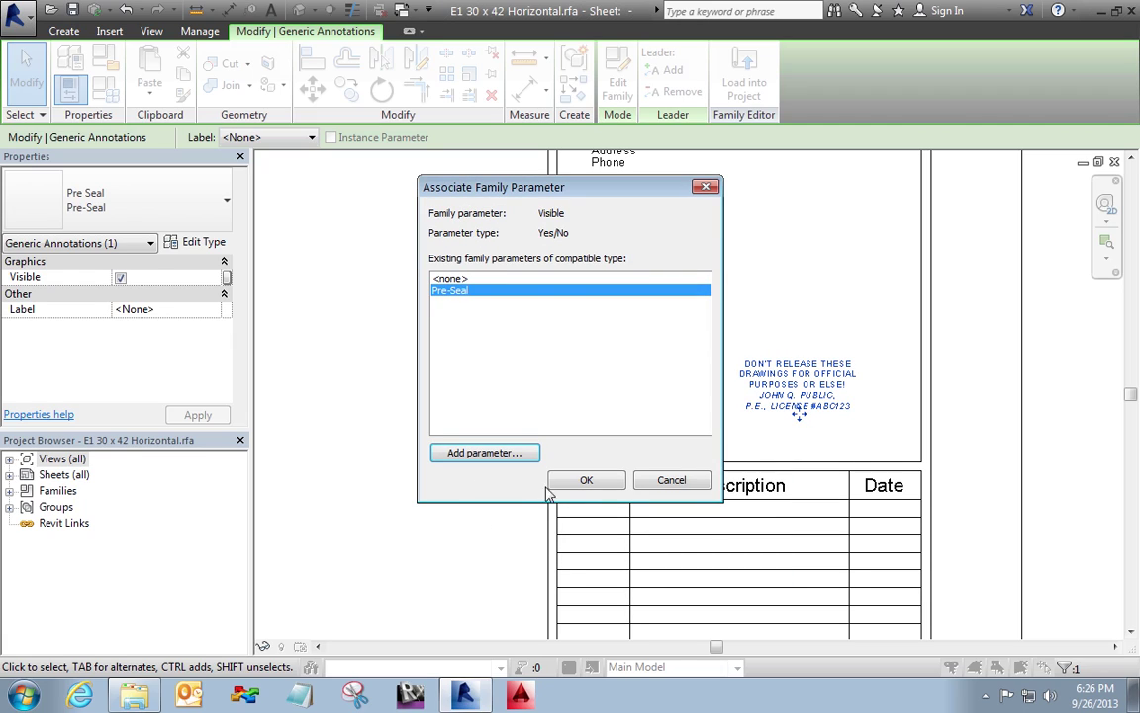
{"action": "left_click", "coordinate": [590, 482]}
{"action": "left_click", "coordinate": [469, 496]}
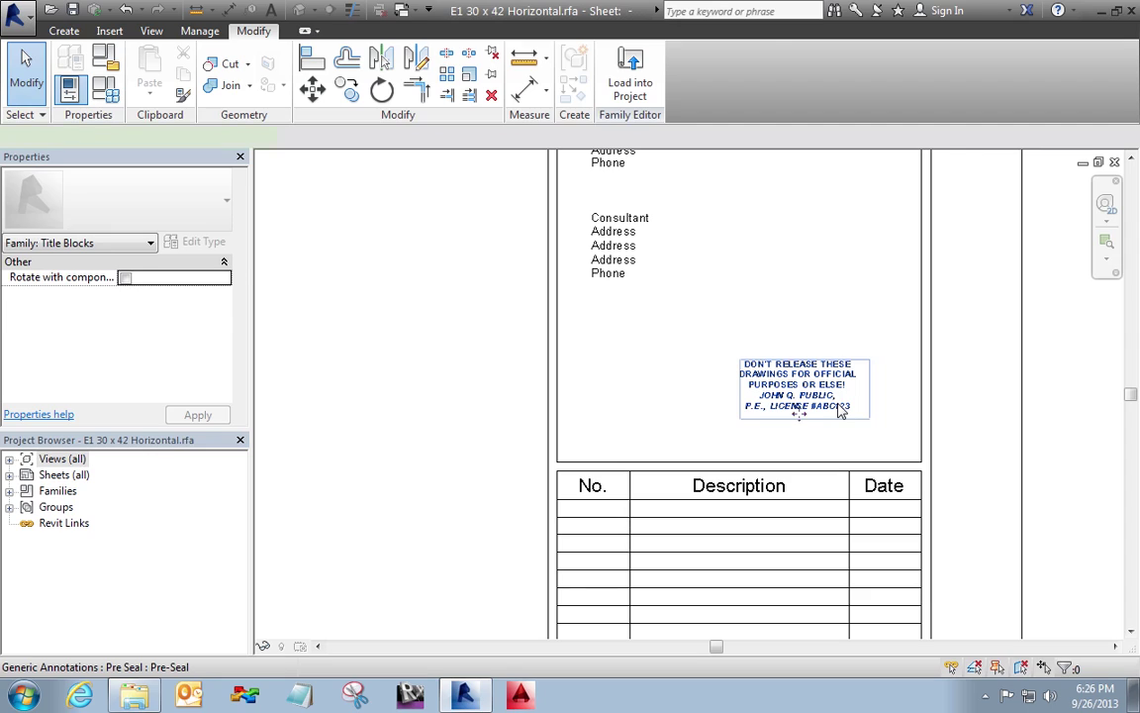
Step: Reload the edited title block into Modern-Hotel-Sheets.rvt, overwriting the existing family
{"action": "left_click", "coordinate": [839, 412]}
{"action": "left_click", "coordinate": [828, 440]}
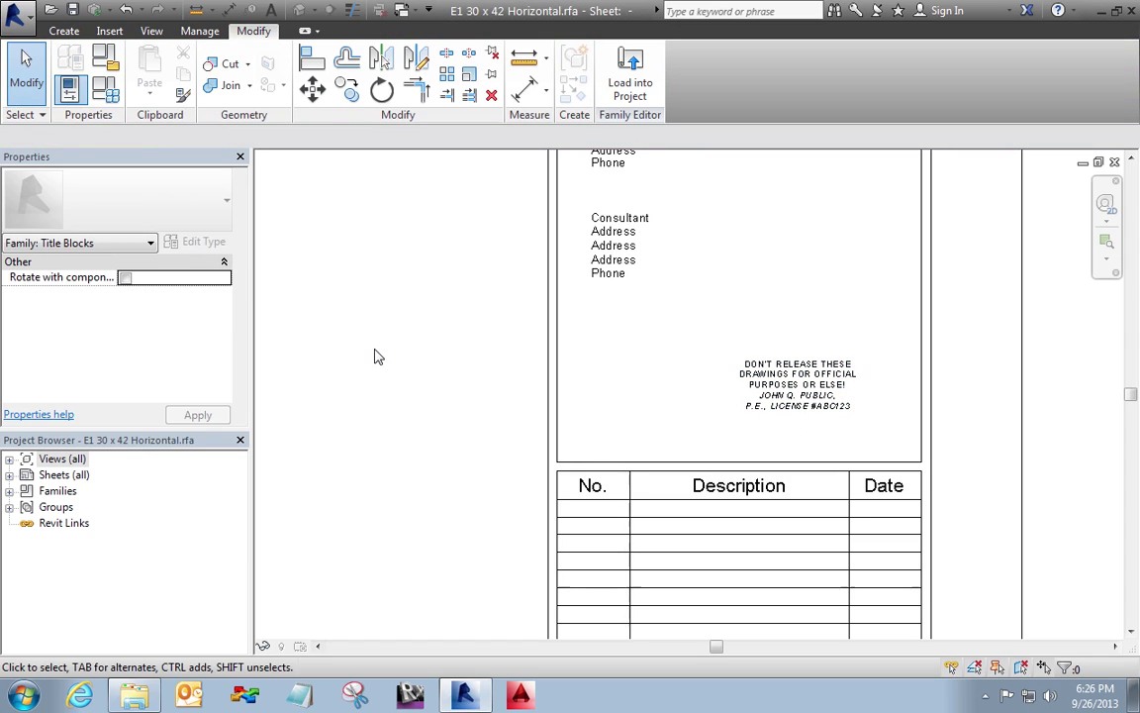
{"action": "key", "text": "z"}
{"action": "key", "text": "f"}
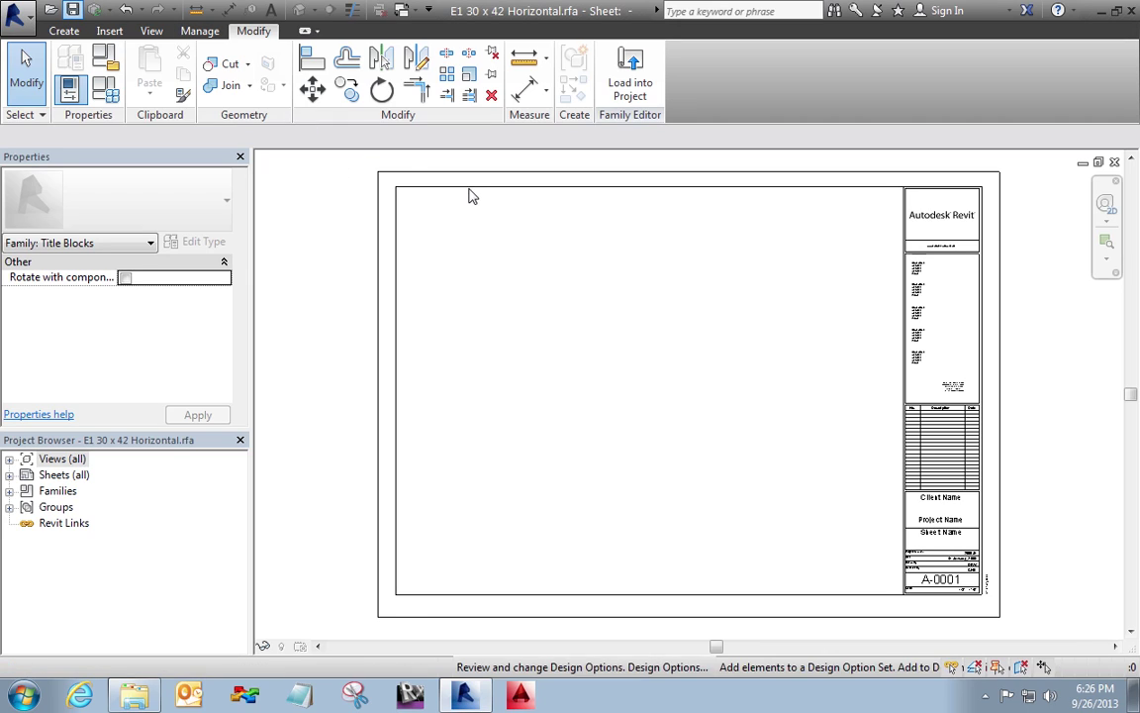
{"action": "left_click", "coordinate": [630, 67]}
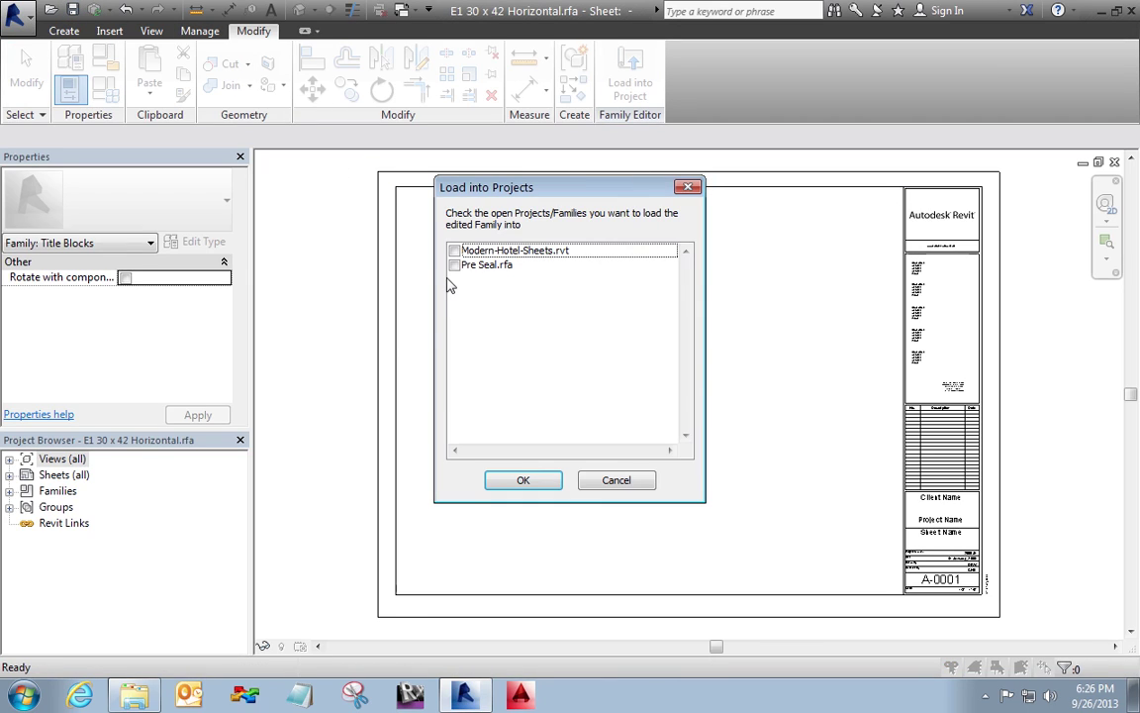
{"action": "left_click", "coordinate": [459, 251]}
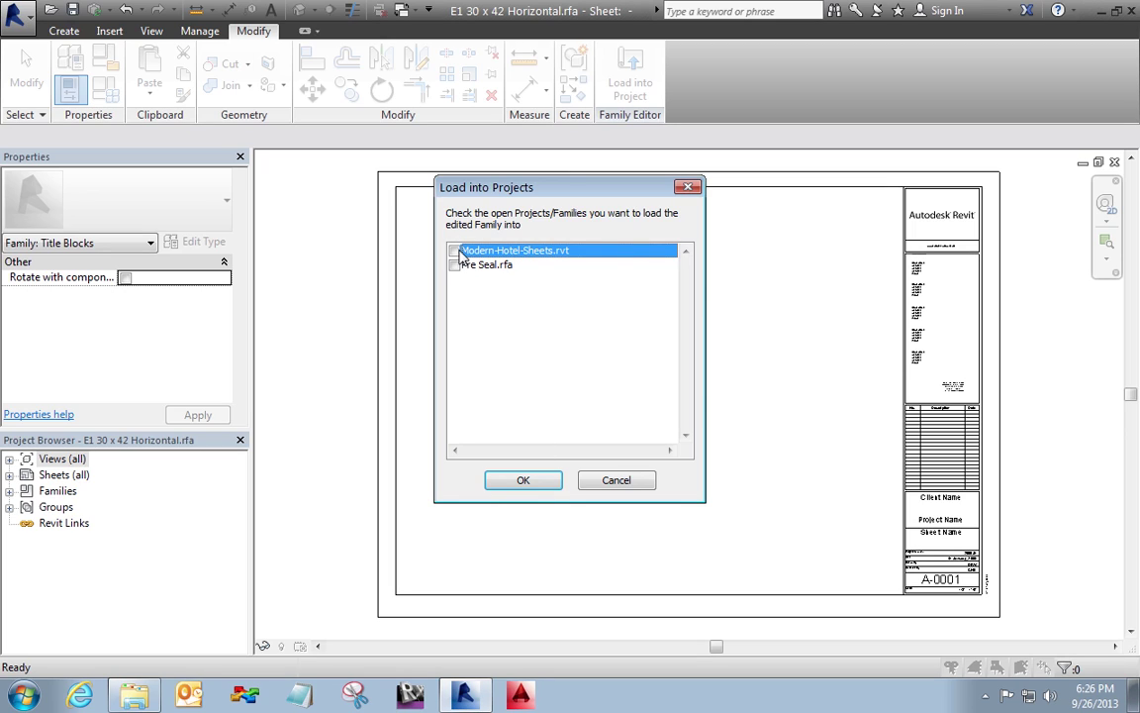
{"action": "left_click", "coordinate": [454, 250]}
{"action": "left_click", "coordinate": [530, 481]}
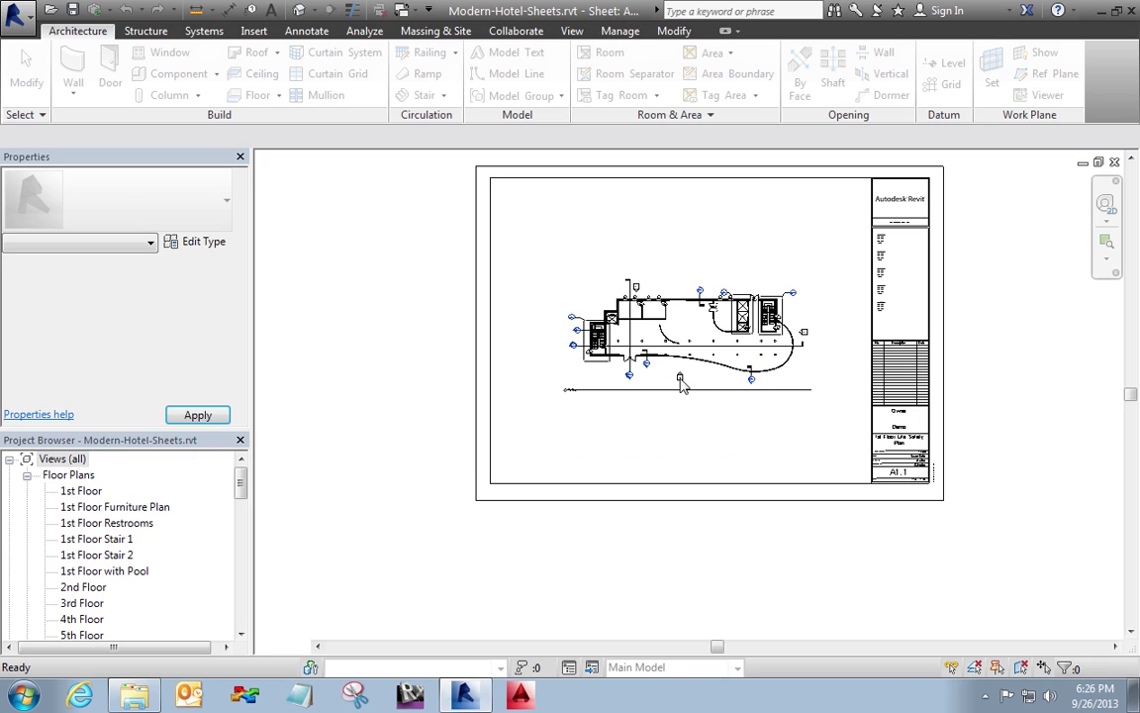
Step: Select the sheet's title block and turn off its Pre-Seal parameter
{"action": "left_click", "coordinate": [853, 371]}
{"action": "scroll", "coordinate": [937, 349], "scroll_direction": "up", "scroll_amount": 4}
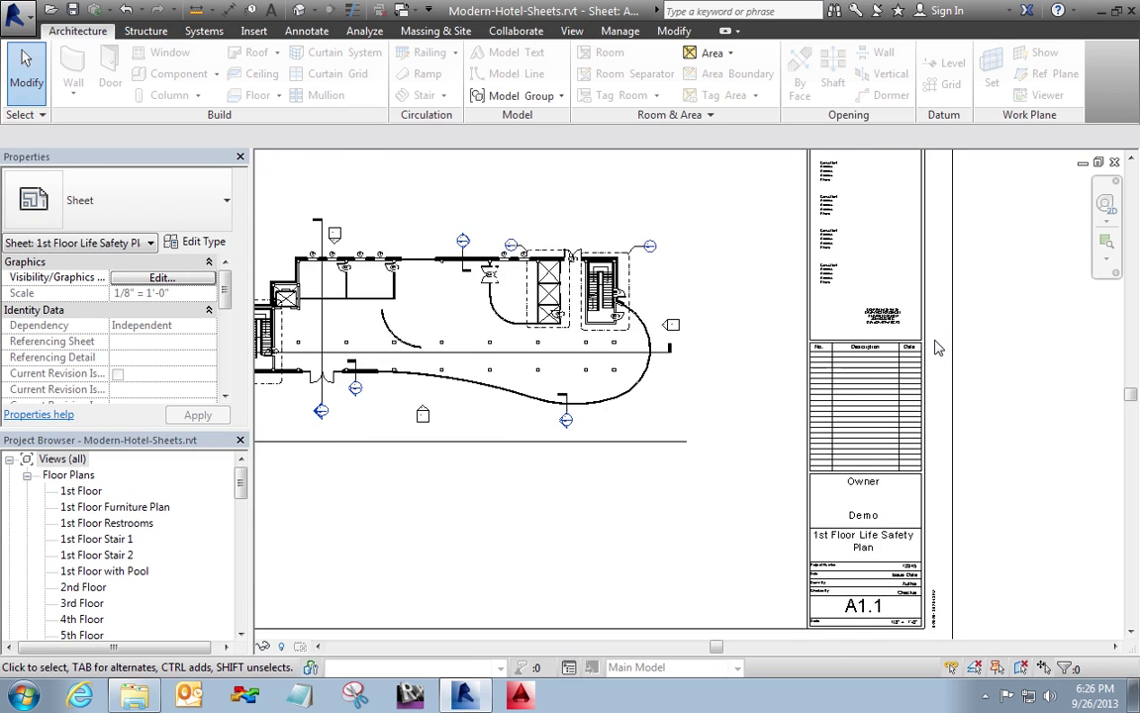
{"action": "scroll", "coordinate": [936, 349], "scroll_direction": "up", "scroll_amount": 2}
{"action": "middle_click_drag", "start_coordinate": [936, 346], "coordinate": [930, 396]}
{"action": "scroll", "coordinate": [930, 395], "scroll_direction": "up", "scroll_amount": 2}
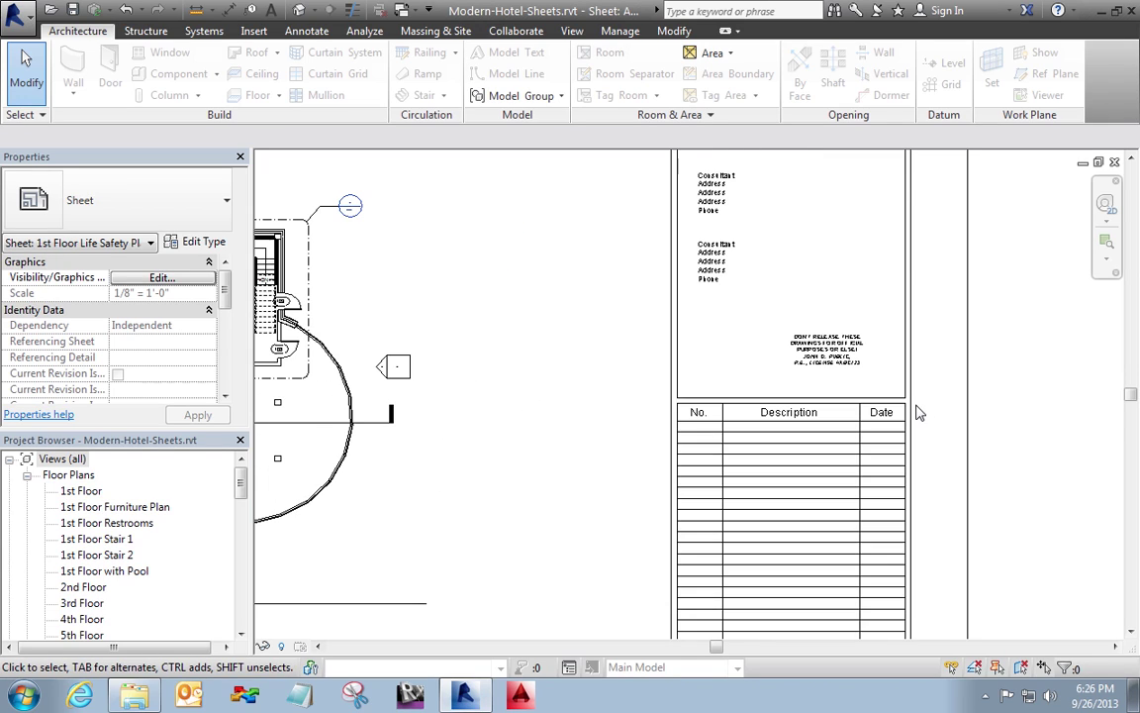
{"action": "left_click", "coordinate": [914, 412]}
{"action": "scroll", "coordinate": [881, 411], "scroll_direction": "up", "scroll_amount": 1}
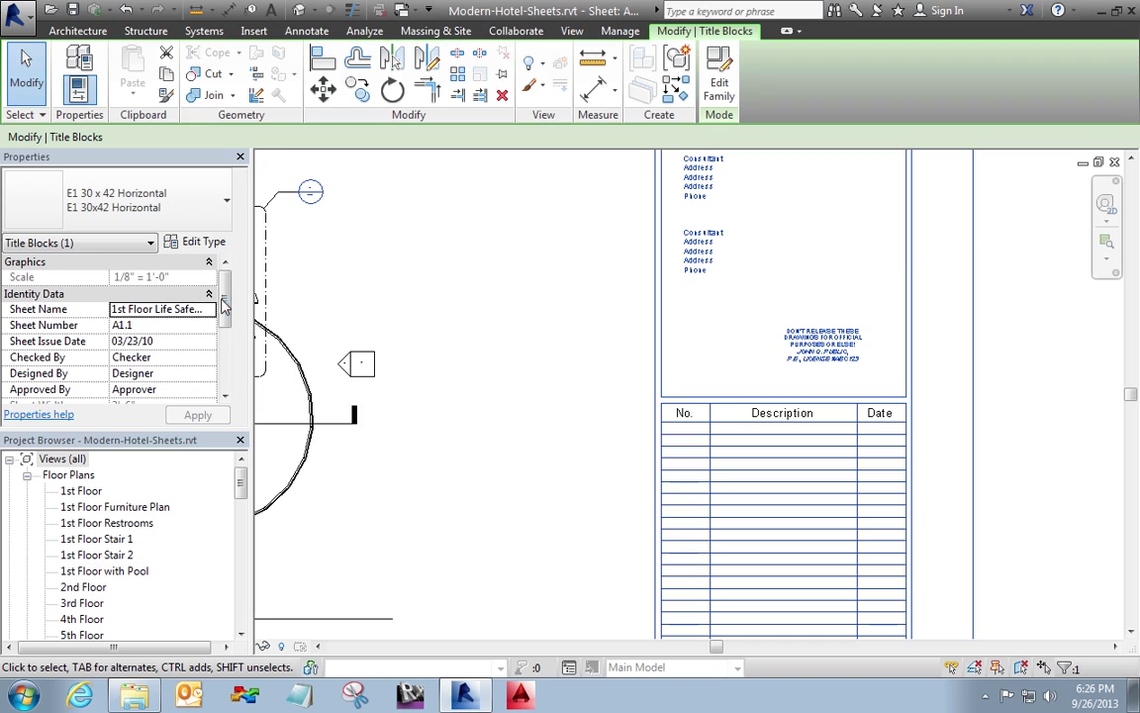
{"action": "left_click_drag", "start_coordinate": [224, 307], "coordinate": [222, 362]}
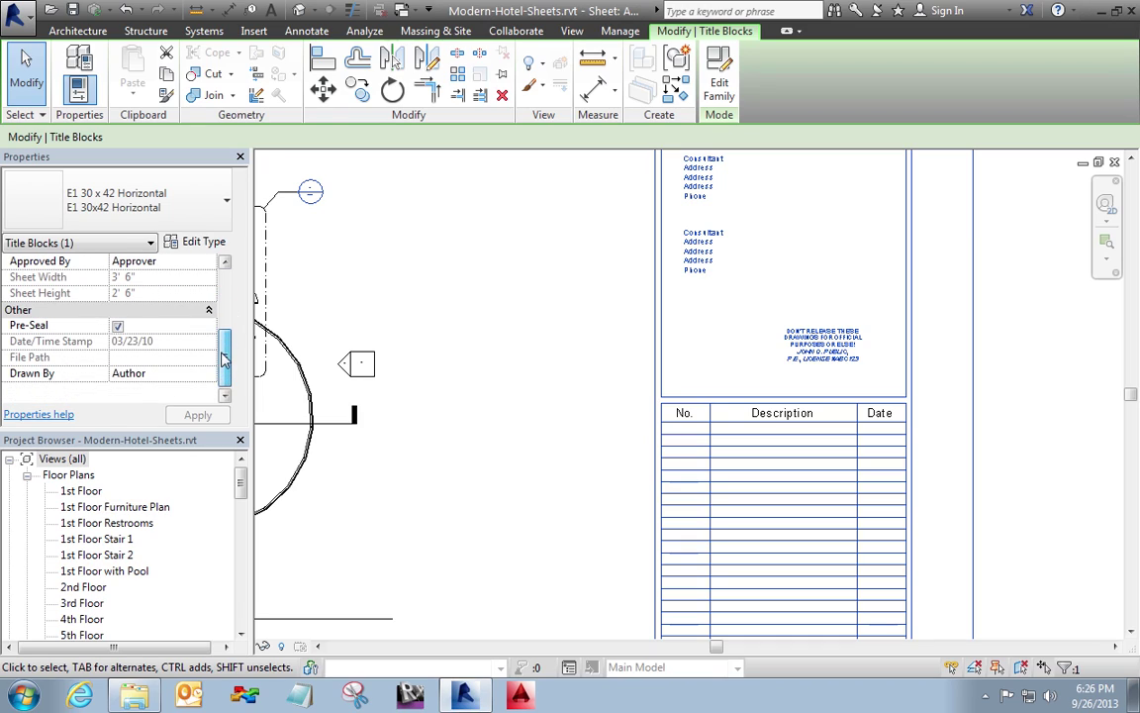
{"action": "left_click", "coordinate": [118, 327]}
{"action": "left_click", "coordinate": [186, 416]}
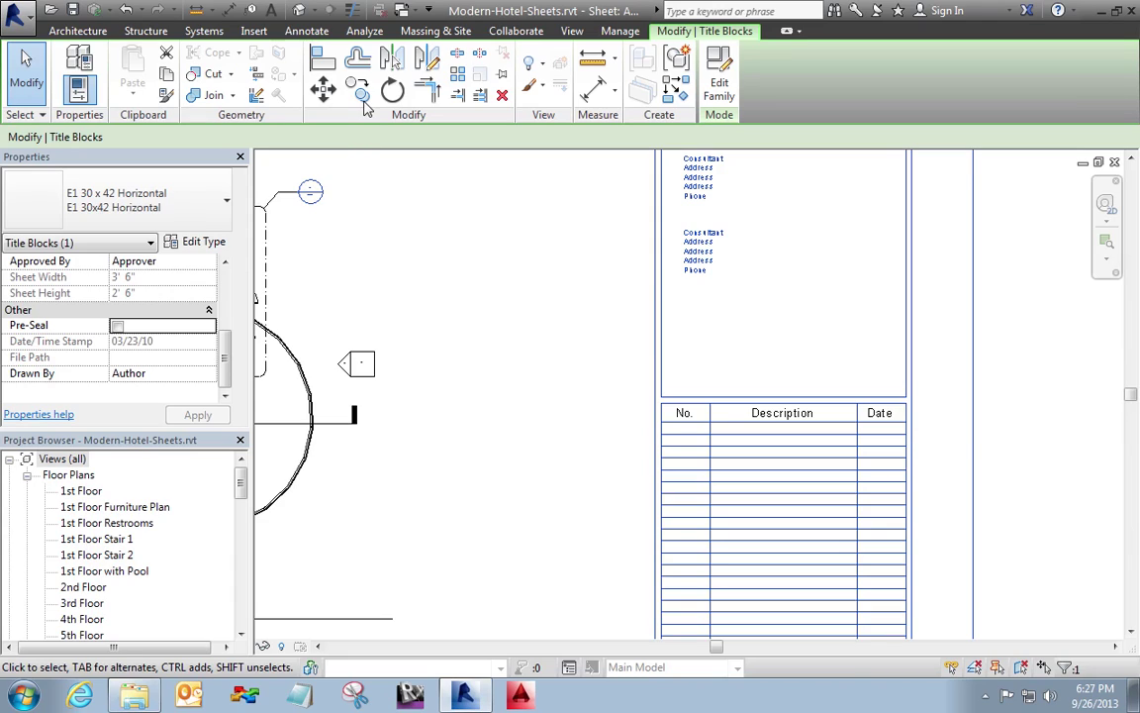
Step: Copy the title block beside the original and turn on Pre-Seal for the copy
{"action": "left_click", "coordinate": [359, 90]}
{"action": "left_click", "coordinate": [516, 310]}
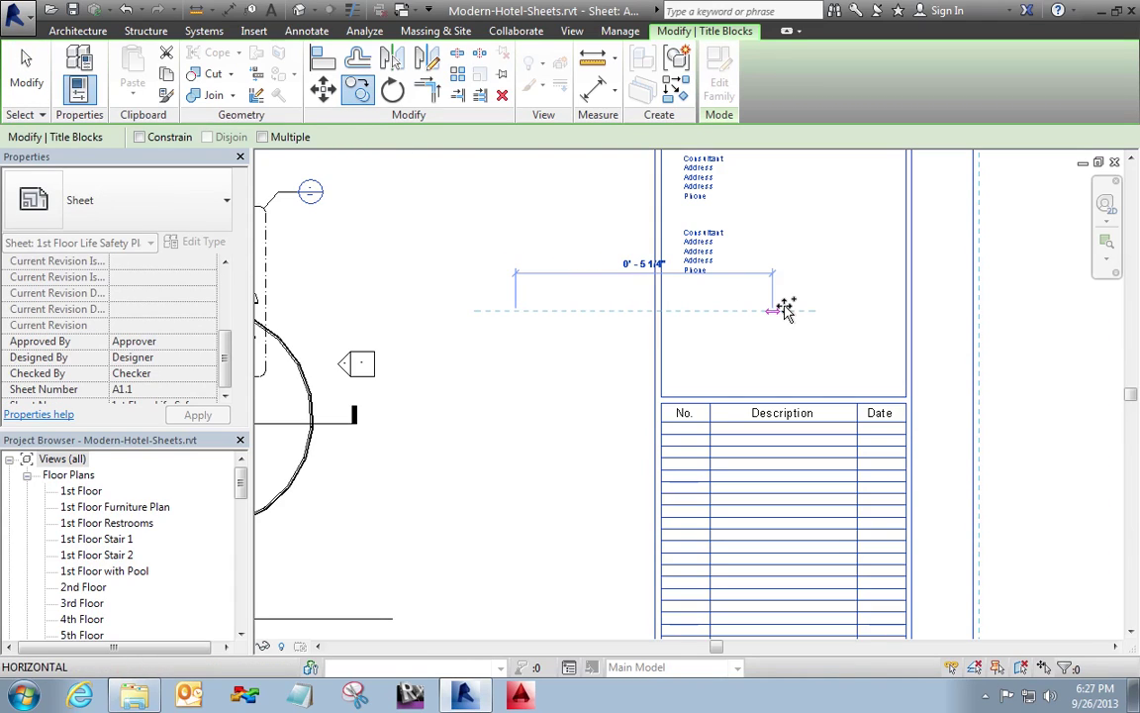
{"action": "left_click", "coordinate": [848, 307]}
{"action": "middle_click_drag", "start_coordinate": [847, 315], "coordinate": [544, 314]}
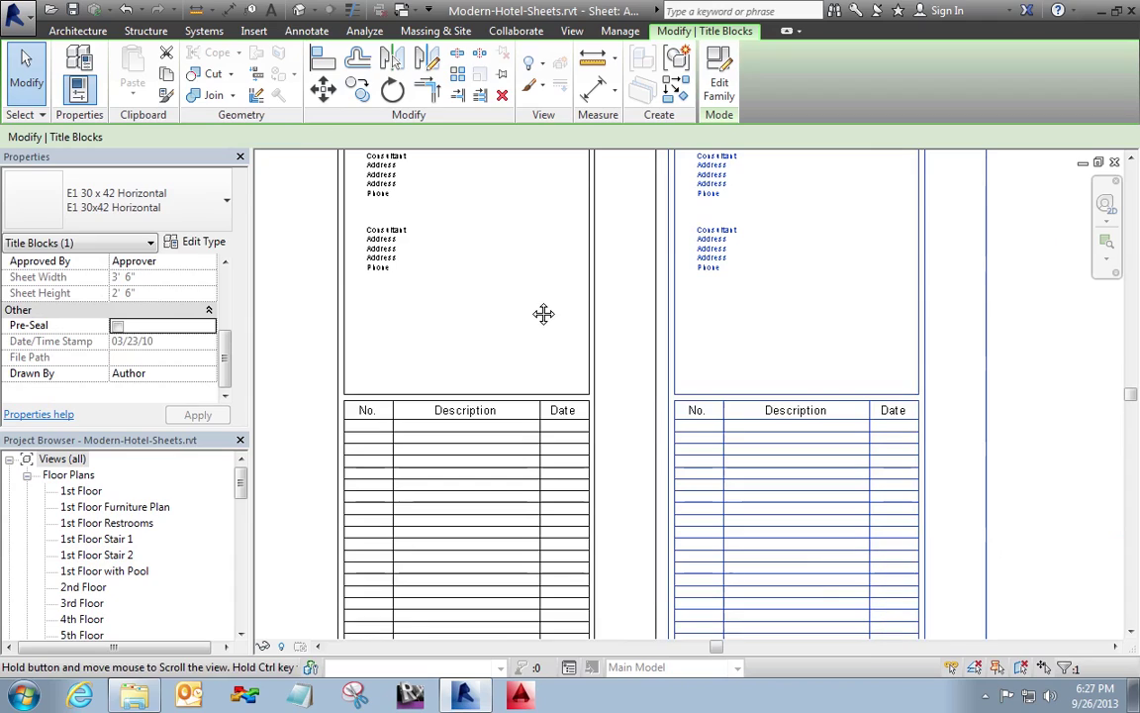
{"action": "left_click", "coordinate": [117, 326]}
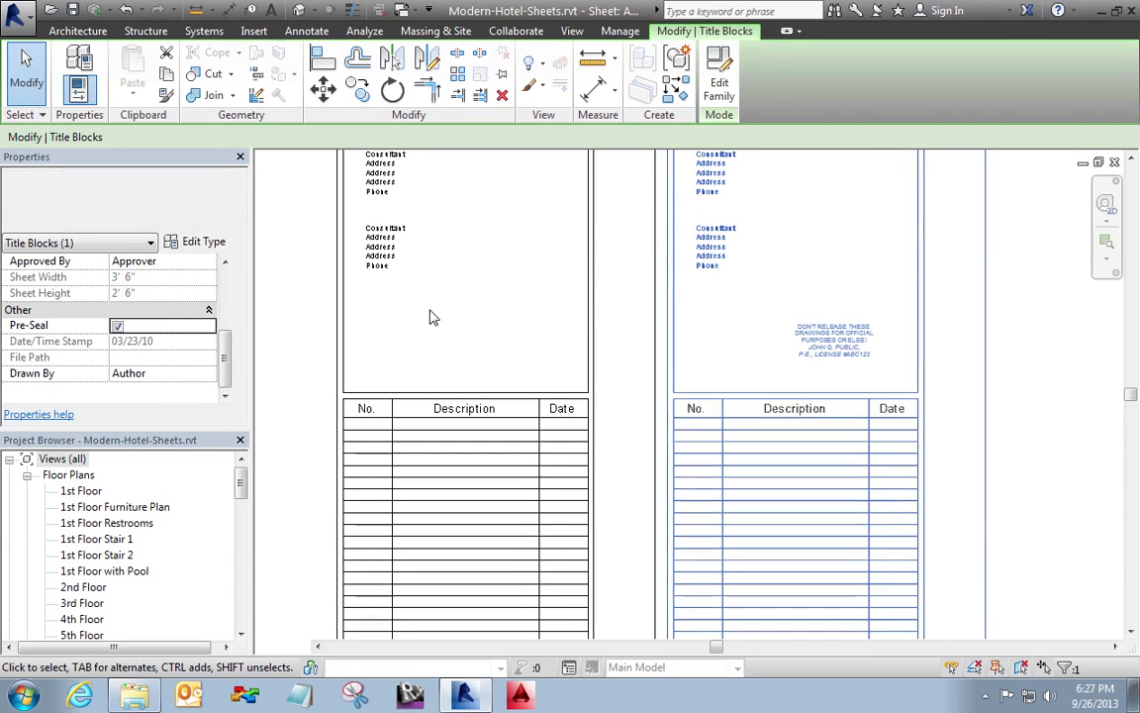
{"action": "left_click", "coordinate": [447, 318]}
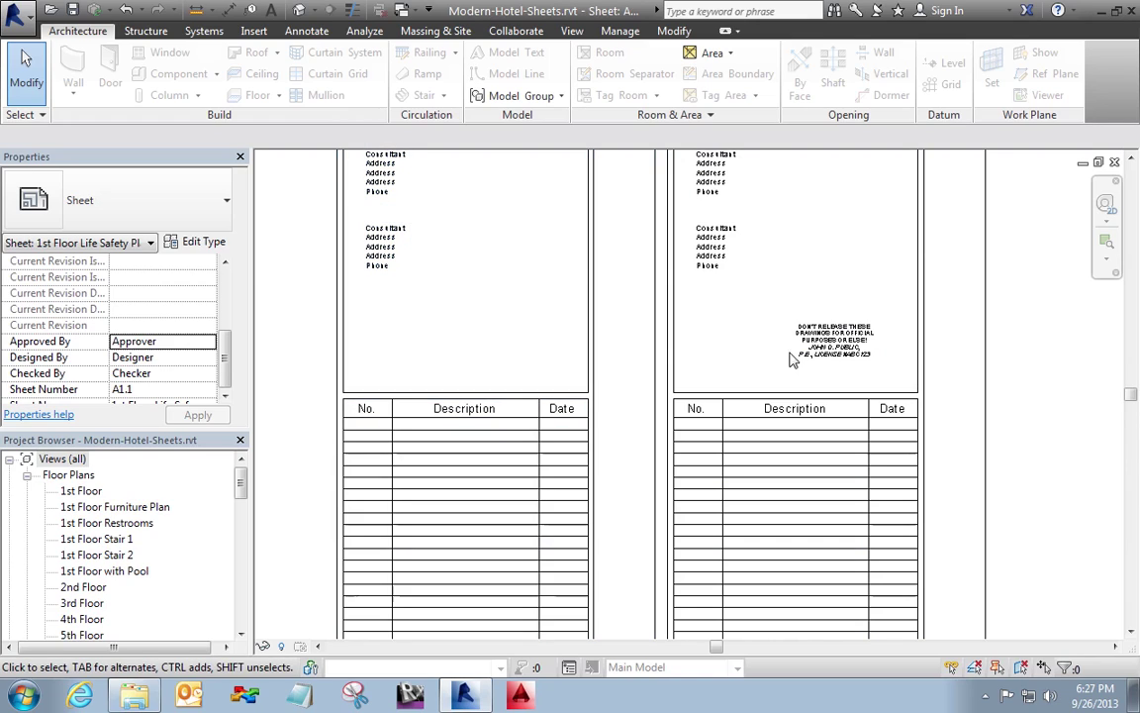
Step: Compare the two title blocks and delete the copied one
{"action": "left_click", "coordinate": [824, 349]}
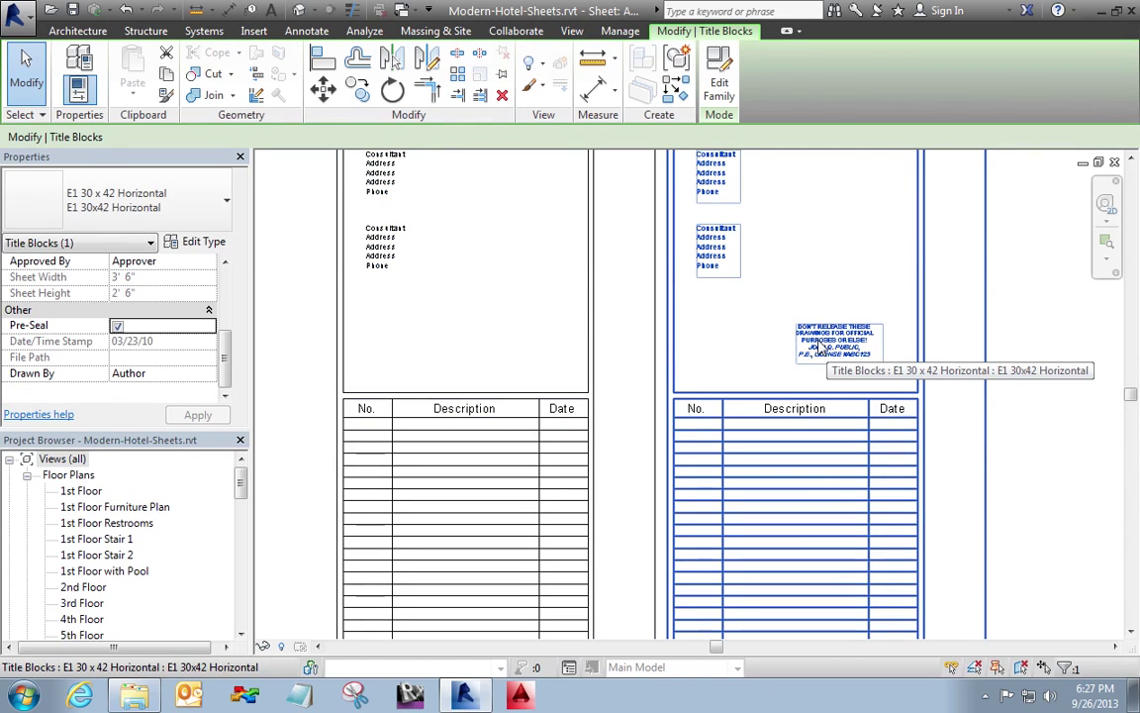
{"action": "left_click", "coordinate": [821, 282]}
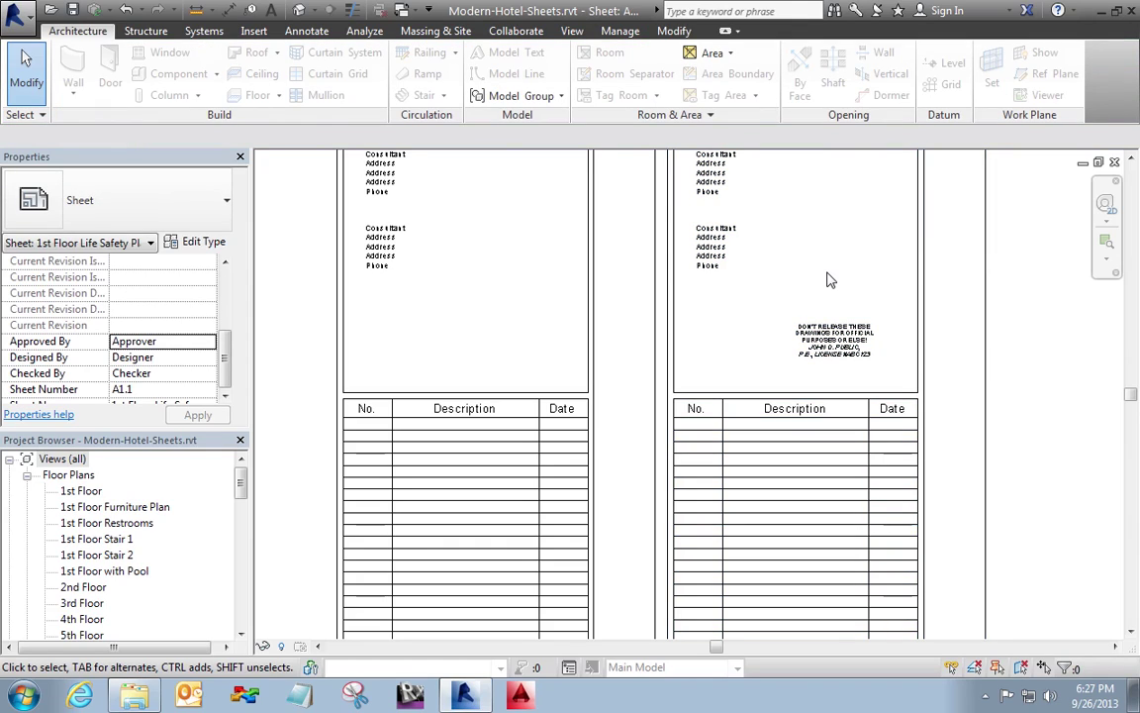
{"action": "left_click", "coordinate": [592, 327]}
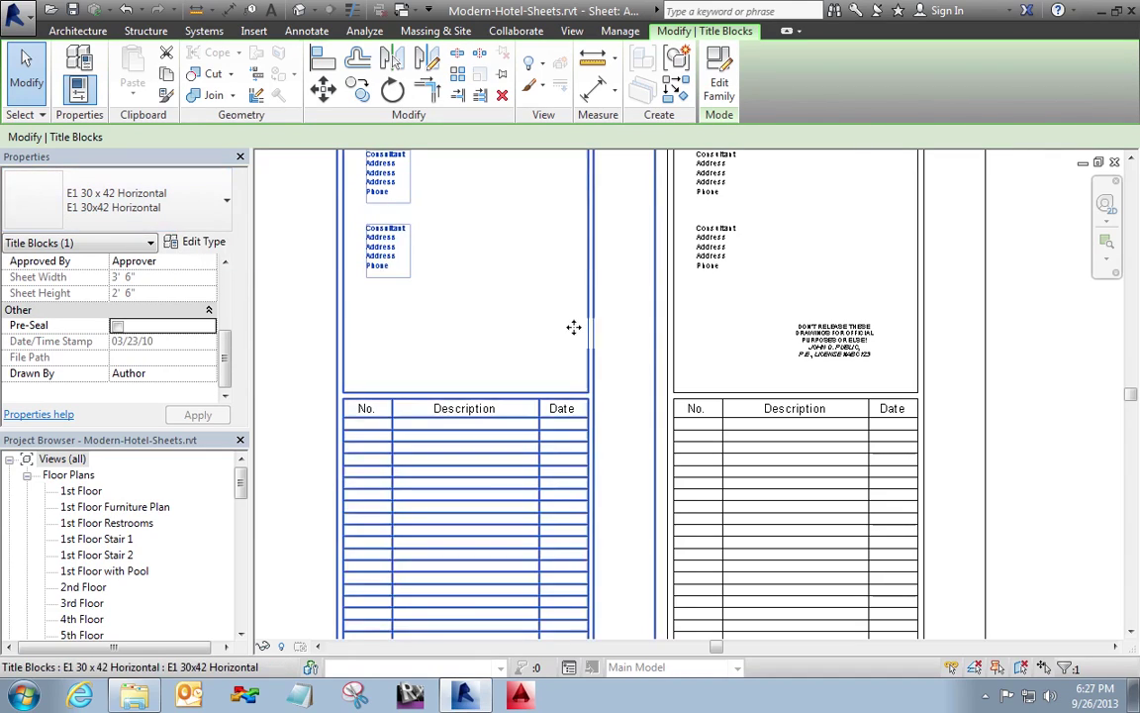
{"action": "left_click", "coordinate": [810, 354]}
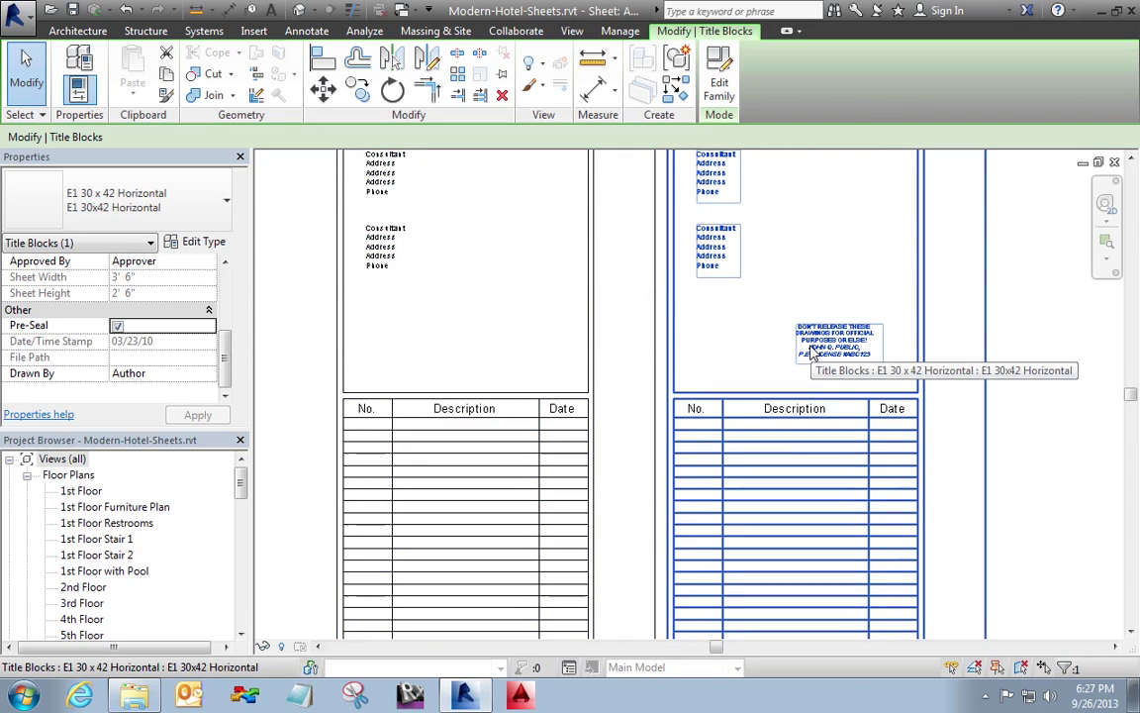
{"action": "key", "text": "Delete"}
{"action": "left_click", "coordinate": [569, 410]}
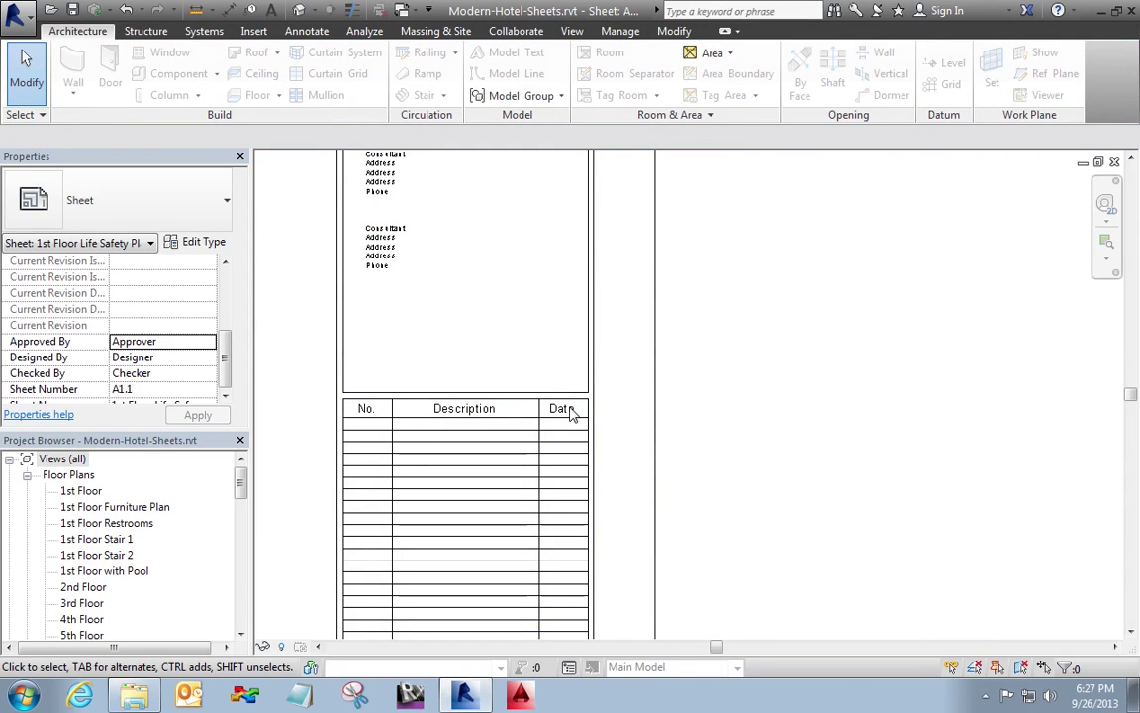
Step: Turn on Pre-Seal on the remaining title block and open its family for editing
{"action": "left_click", "coordinate": [538, 400]}
{"action": "left_click", "coordinate": [166, 334]}
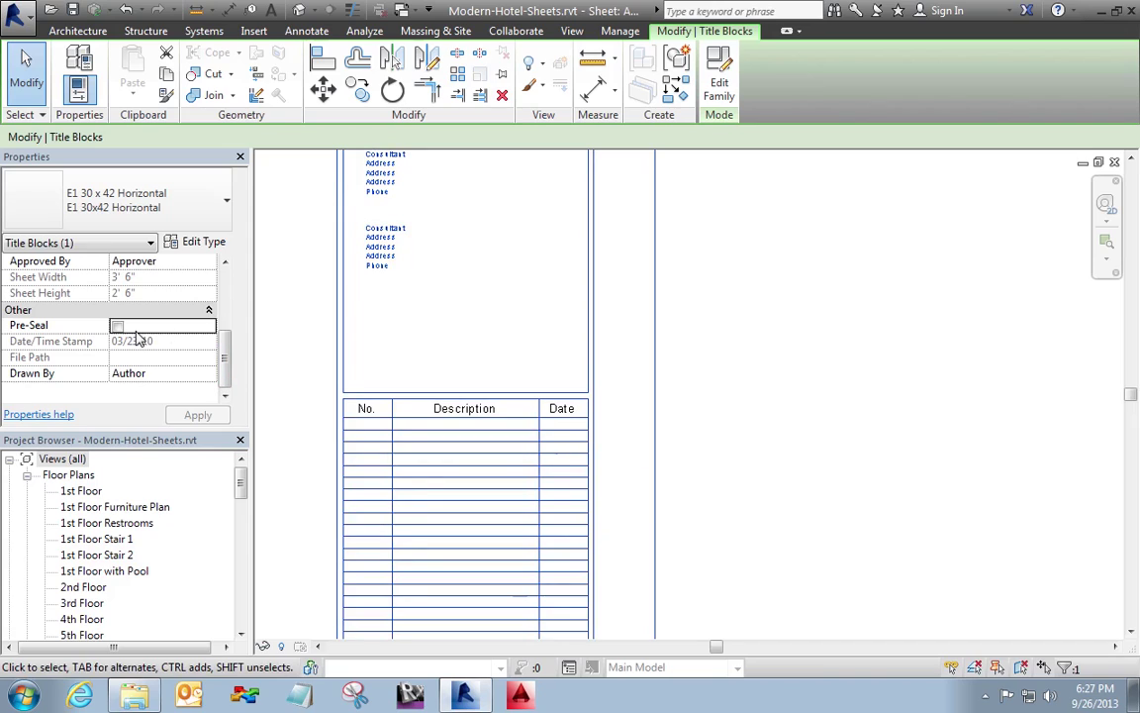
{"action": "left_click", "coordinate": [116, 328]}
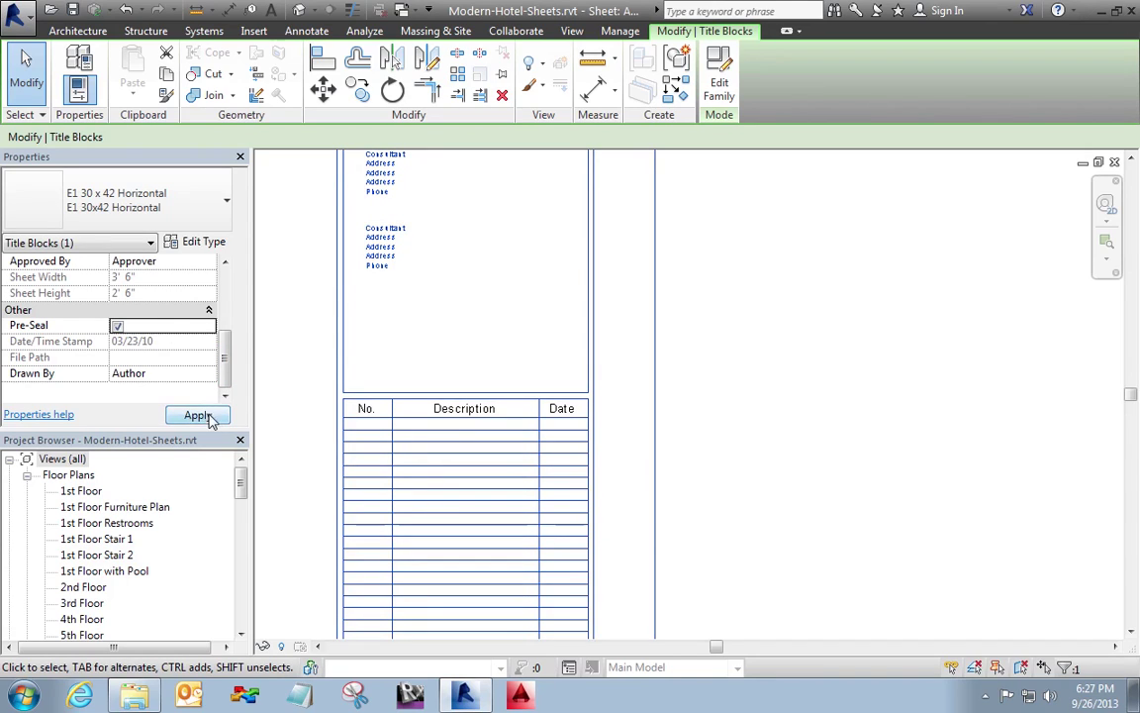
{"action": "left_click", "coordinate": [442, 306]}
{"action": "middle_click_drag", "start_coordinate": [442, 306], "coordinate": [846, 315]}
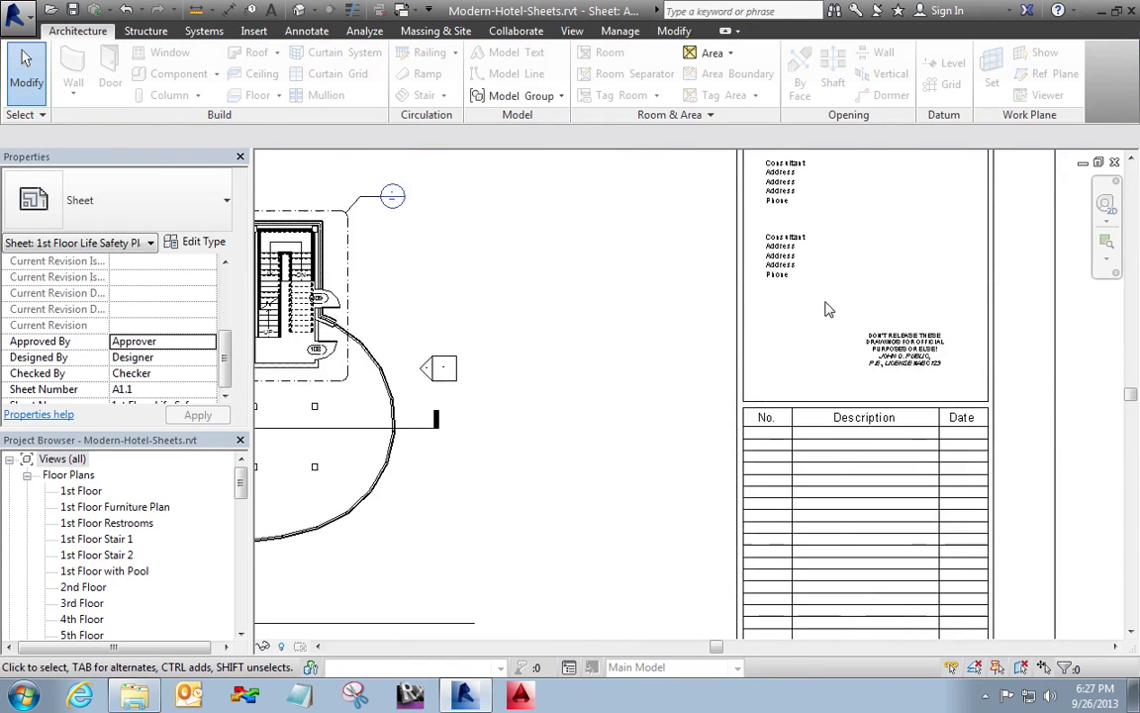
{"action": "double_click", "coordinate": [473, 313]}
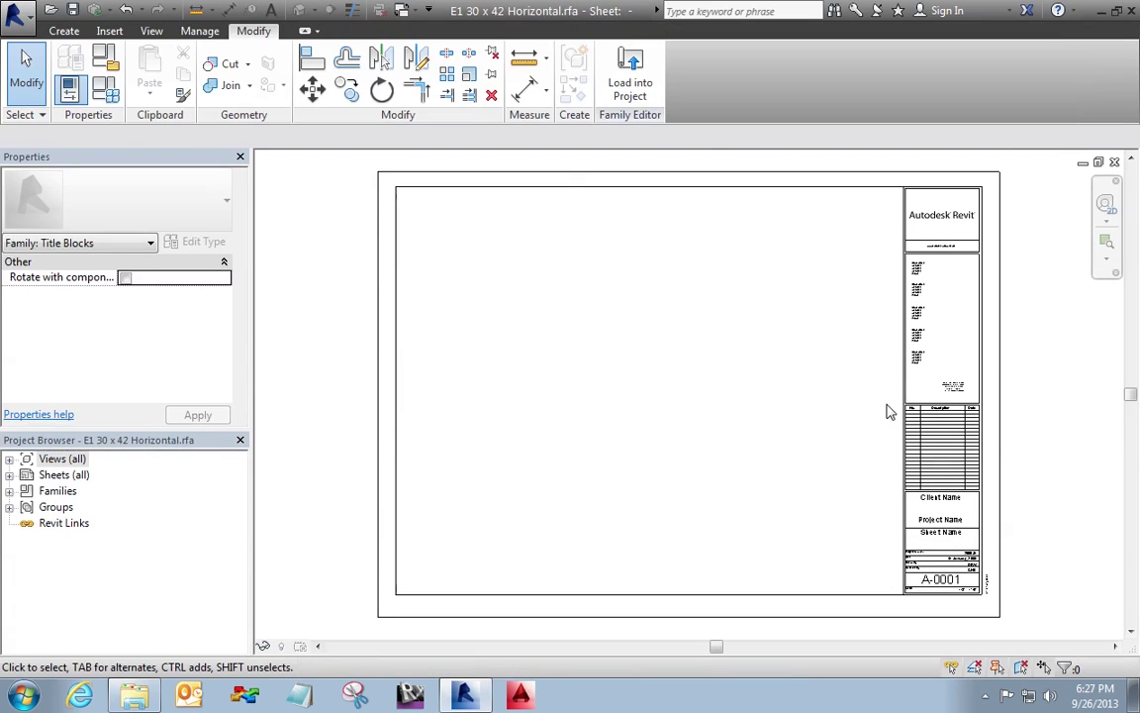
Step: Close the Pre Seal.rfa family
{"action": "key", "text": "ctrl+Tab"}
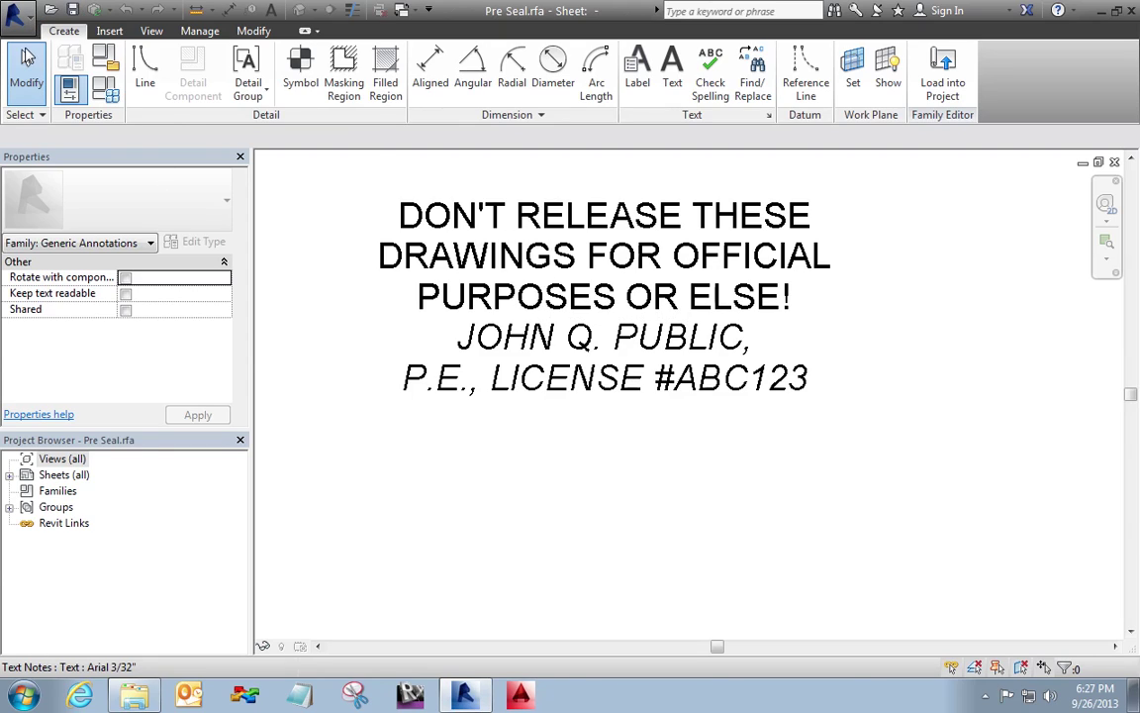
{"action": "left_click", "coordinate": [24, 16]}
{"action": "left_click", "coordinate": [61, 508]}
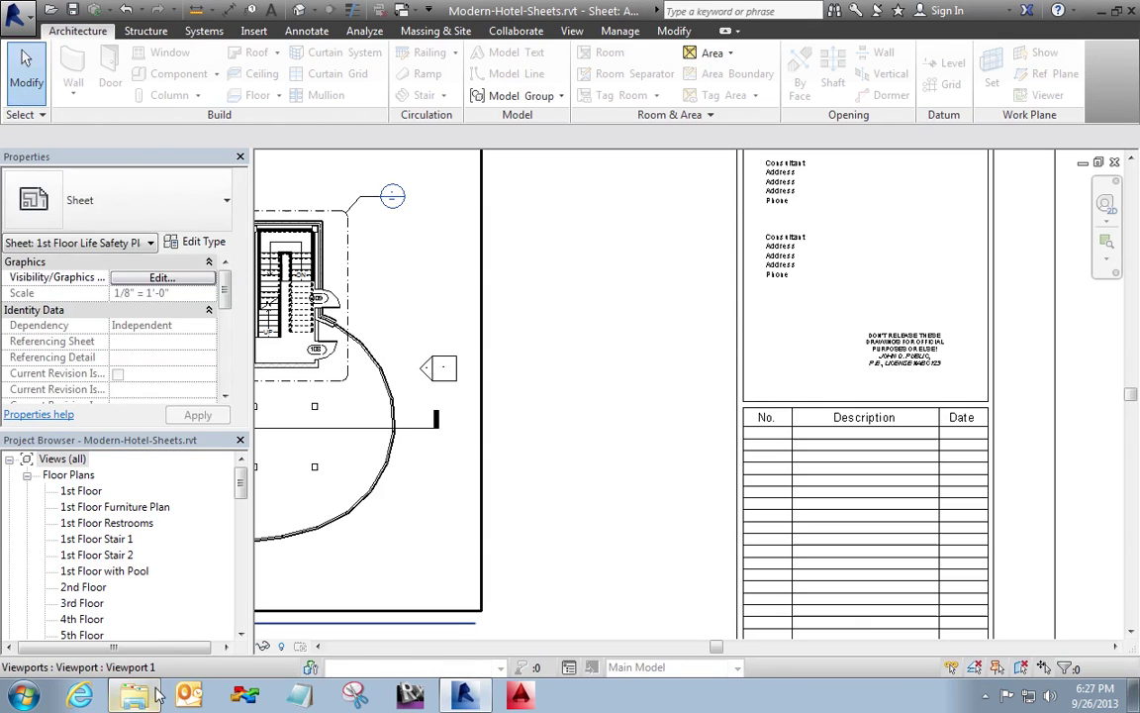
Step: Open Seal.rfa from the Seal Video folder in Revit
{"action": "key", "text": "alt+Tab"}
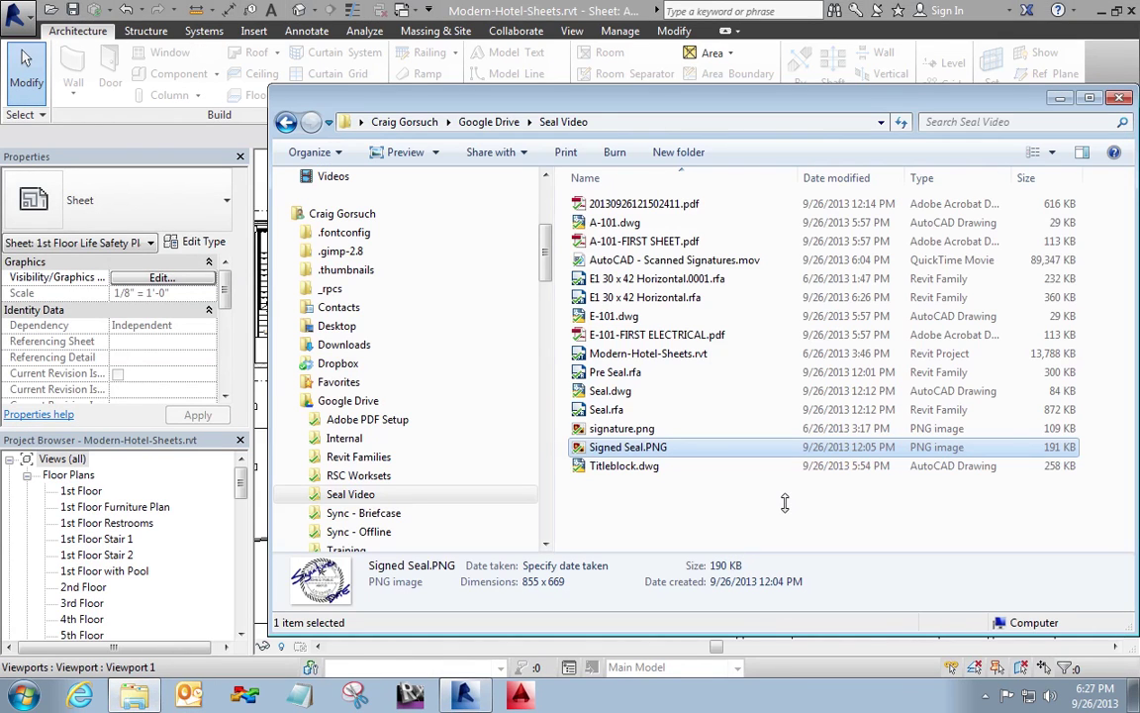
{"action": "left_click", "coordinate": [614, 409]}
{"action": "double_click", "coordinate": [610, 412]}
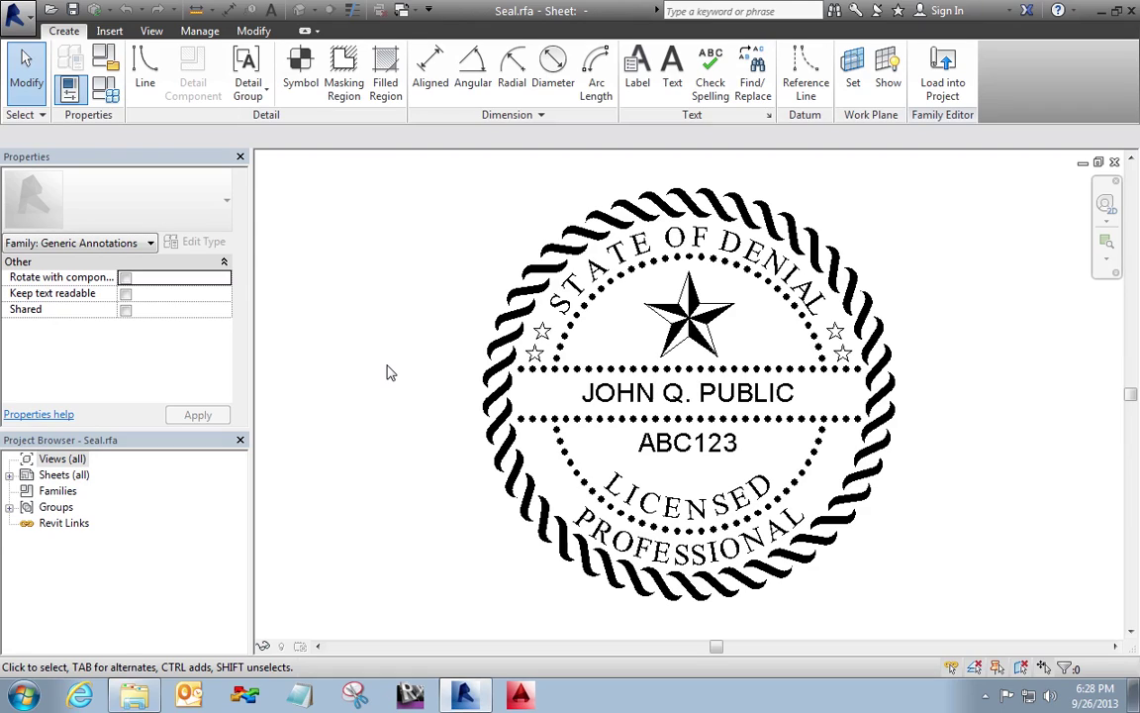
Step: Load the Seal family into E1 30 x 42 Horizontal.rfa only, excluding Modern-Hotel-Sheets.rvt
{"action": "left_click", "coordinate": [944, 84]}
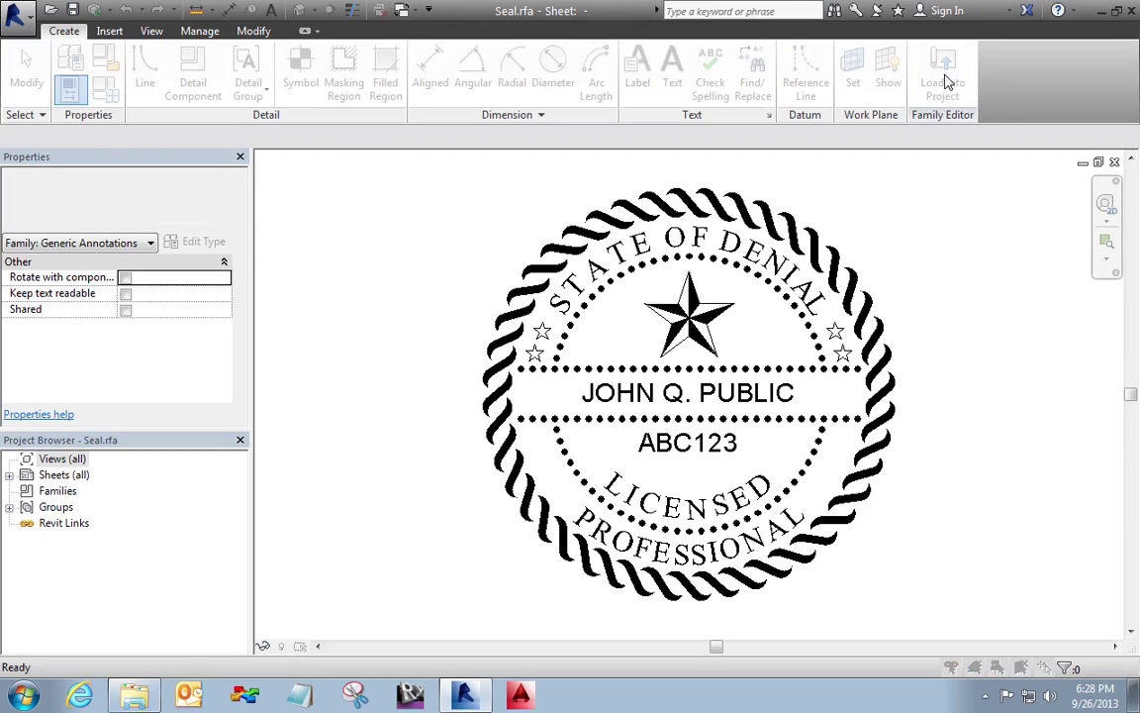
{"action": "left_click", "coordinate": [454, 250]}
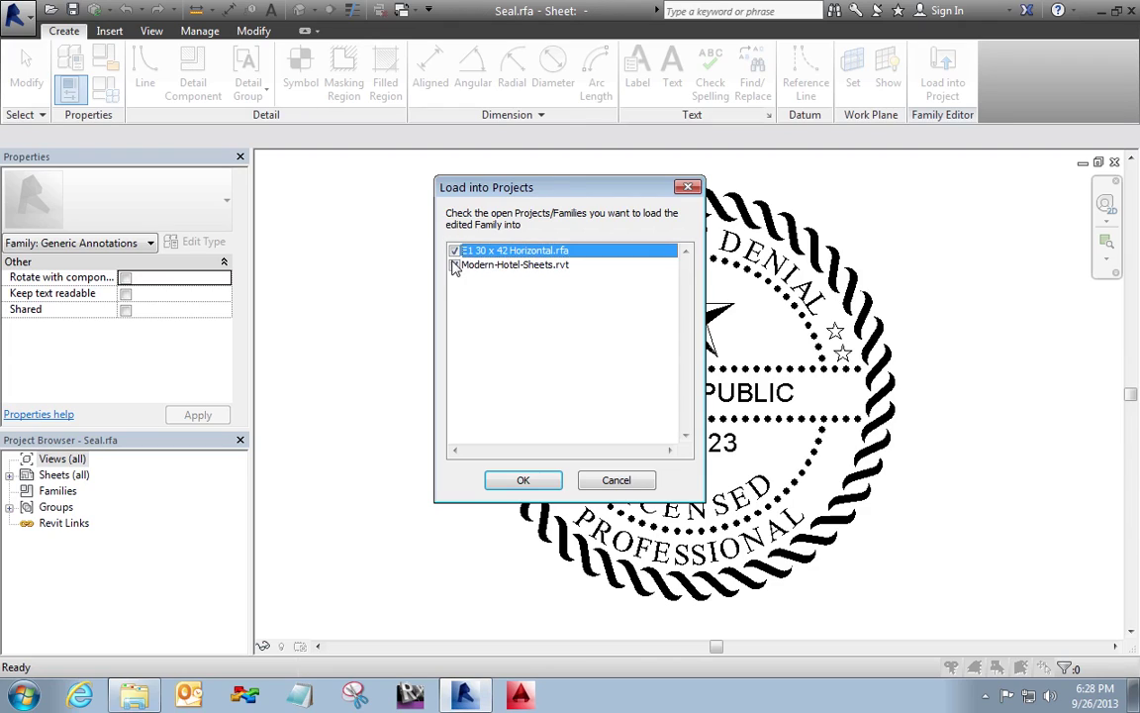
{"action": "left_click", "coordinate": [453, 265]}
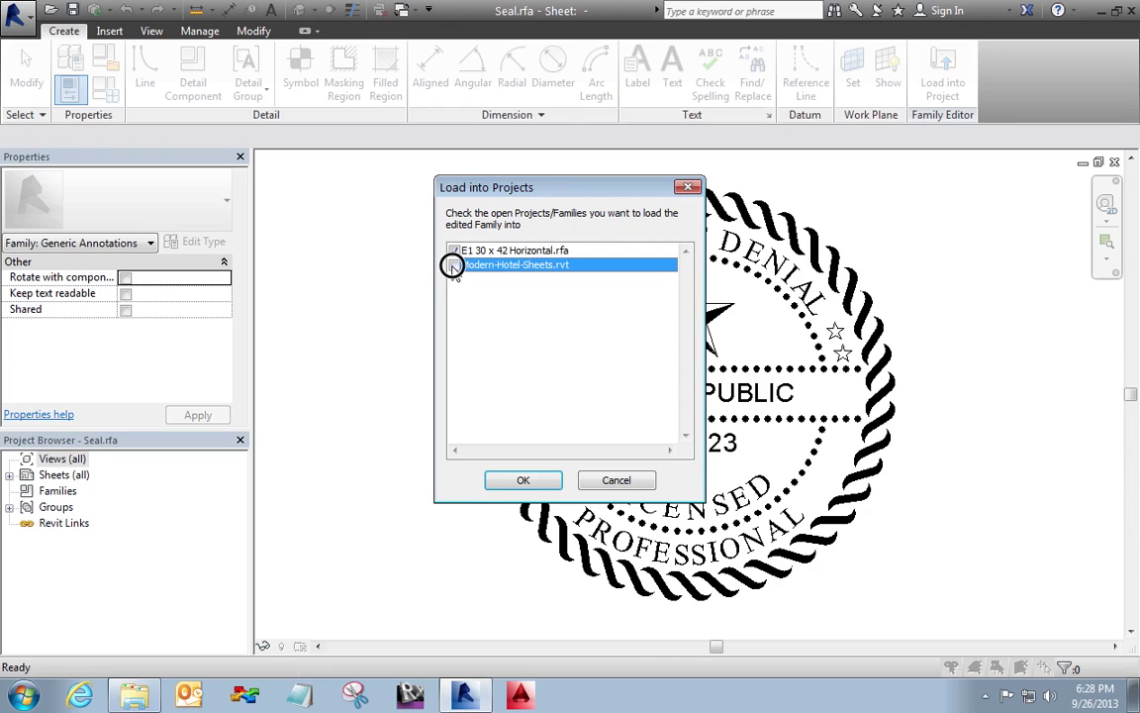
{"action": "left_click", "coordinate": [524, 481]}
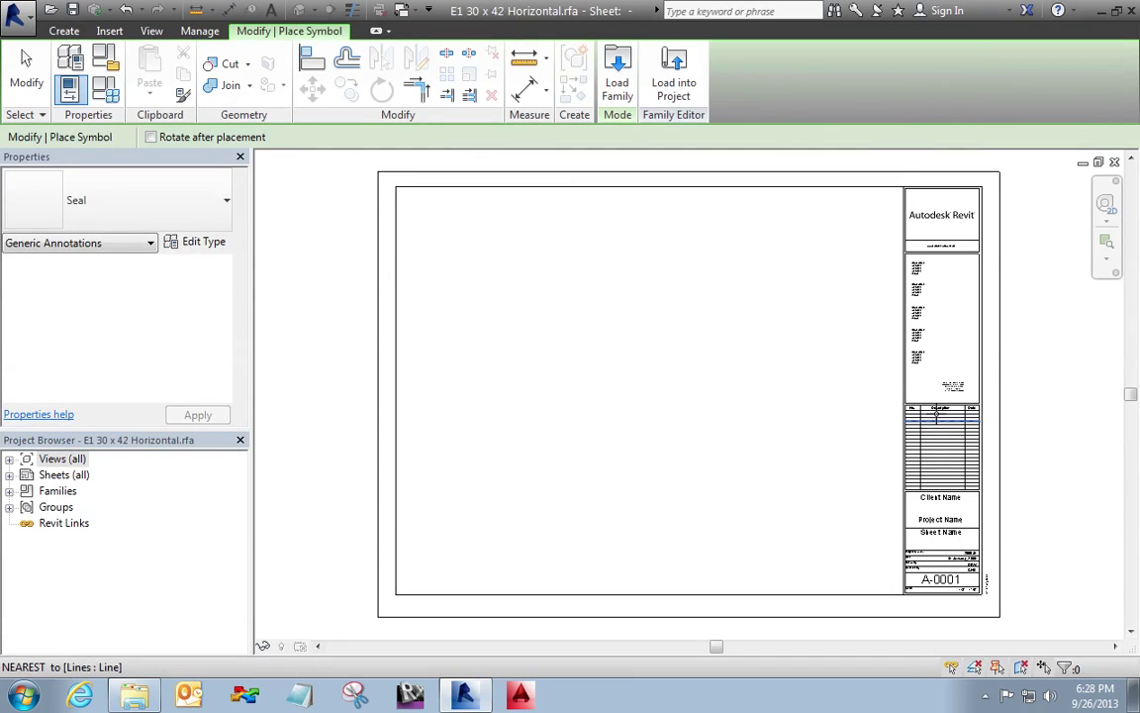
Step: Place one Seal symbol just above the revision schedule and confirm its Seal type
{"action": "scroll", "coordinate": [922, 367], "scroll_direction": "up", "scroll_amount": 4}
{"action": "left_click", "coordinate": [913, 355]}
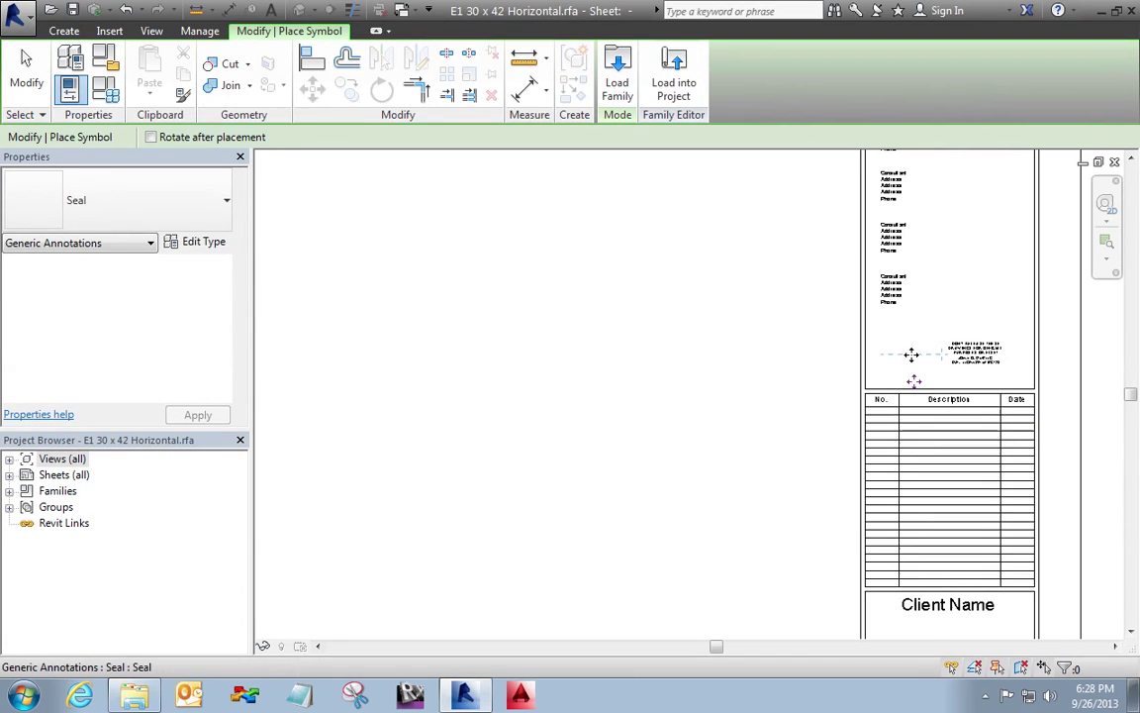
{"action": "scroll", "coordinate": [911, 353], "scroll_direction": "up", "scroll_amount": 3}
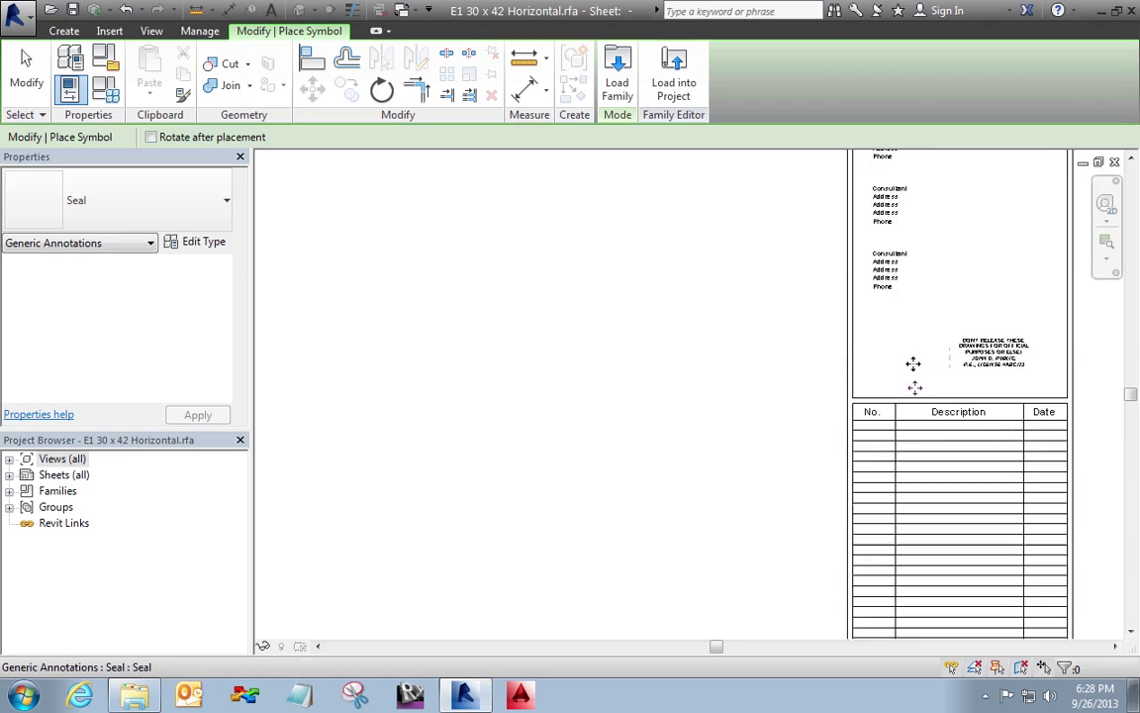
{"action": "key", "text": "Escape"}
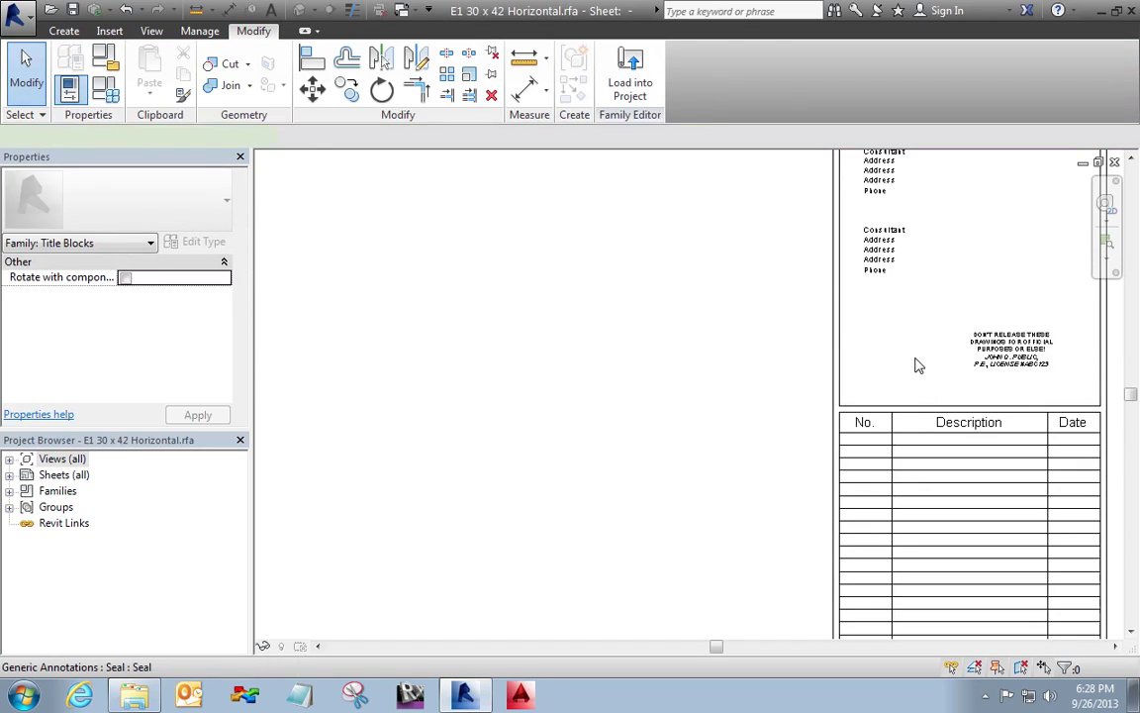
{"action": "left_click", "coordinate": [916, 365]}
{"action": "left_click", "coordinate": [166, 171]}
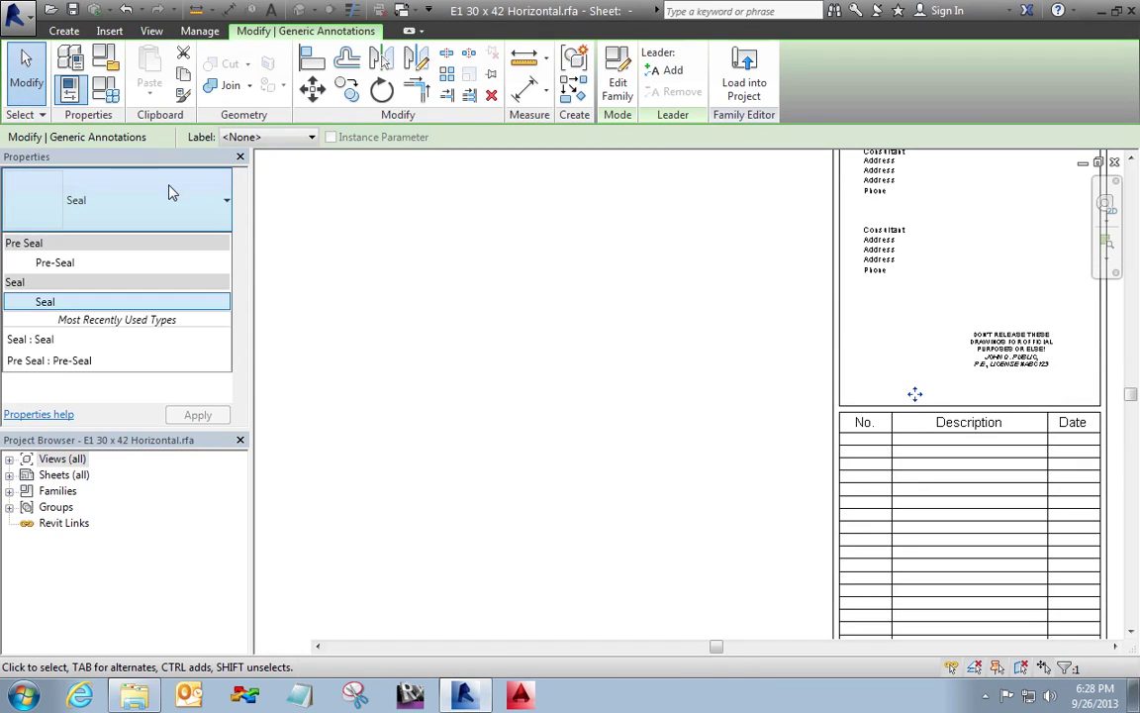
{"action": "left_click", "coordinate": [44, 297]}
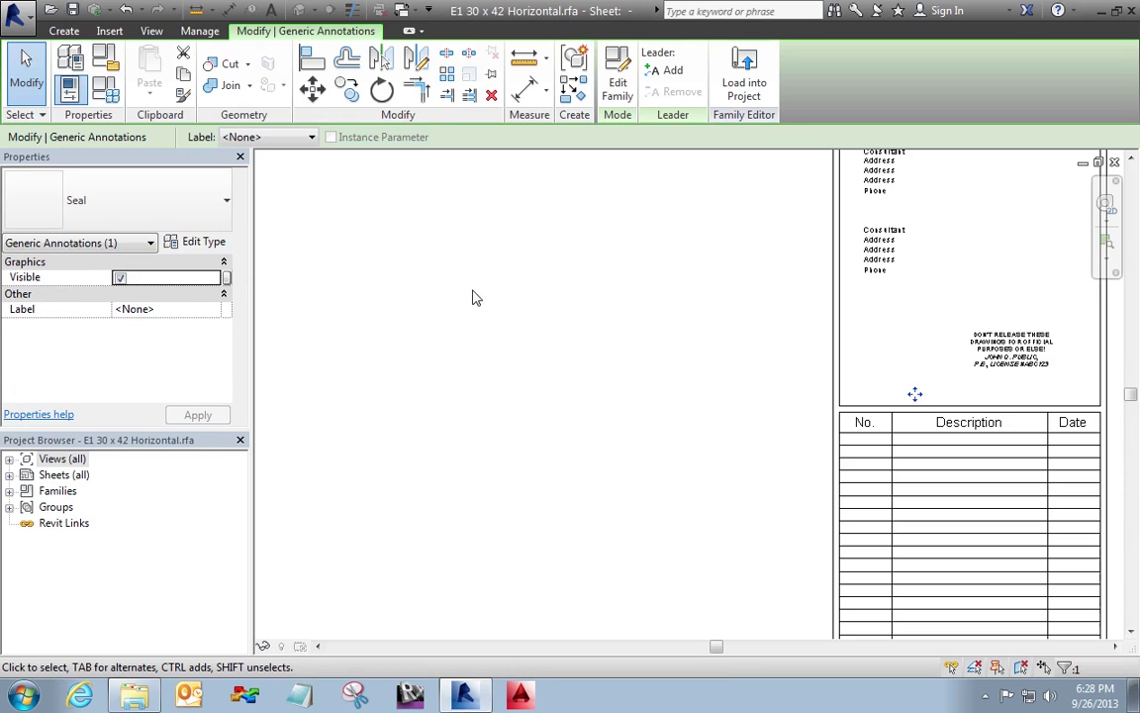
Step: Switch to Seal.rfa, select all its elements, and review the empty Family Types list
{"action": "key", "text": "ctrl+Tab"}
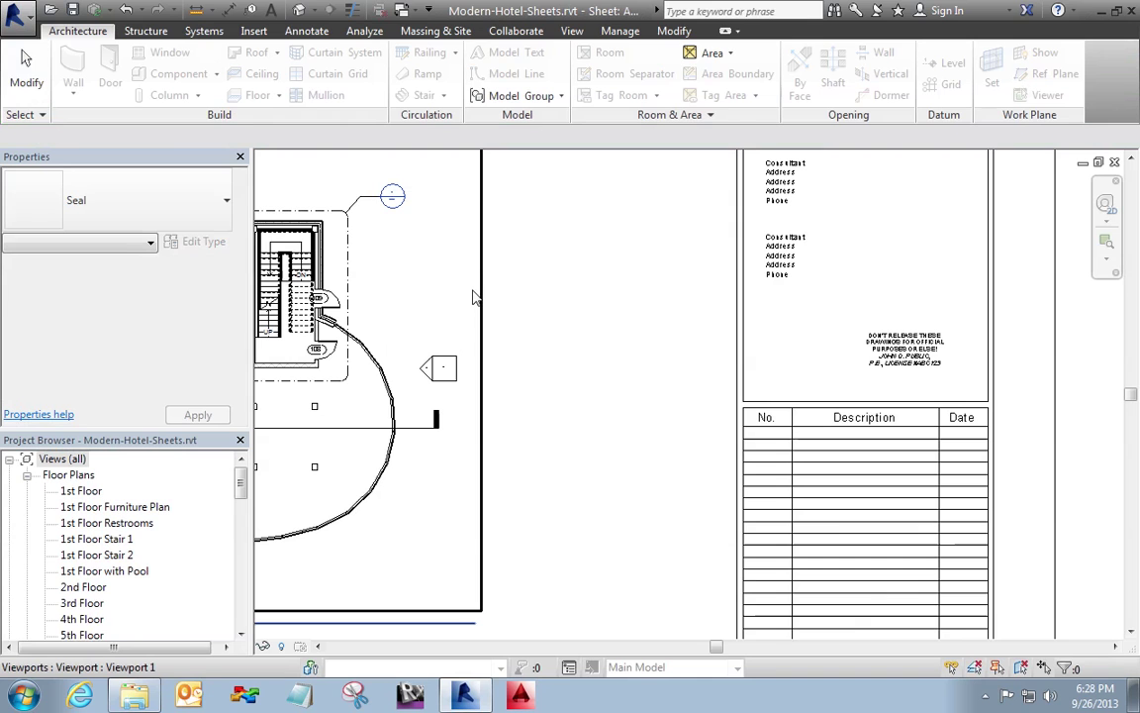
{"action": "key", "text": "ctrl+Tab"}
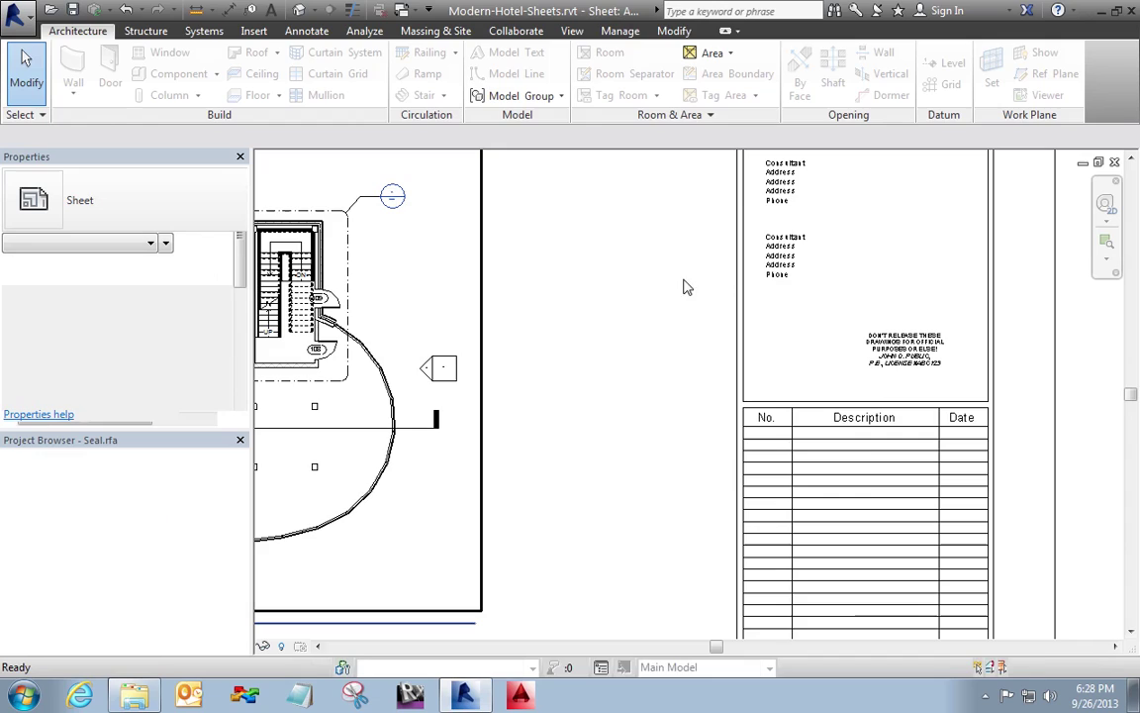
{"action": "left_click_drag", "start_coordinate": [978, 168], "coordinate": [517, 596]}
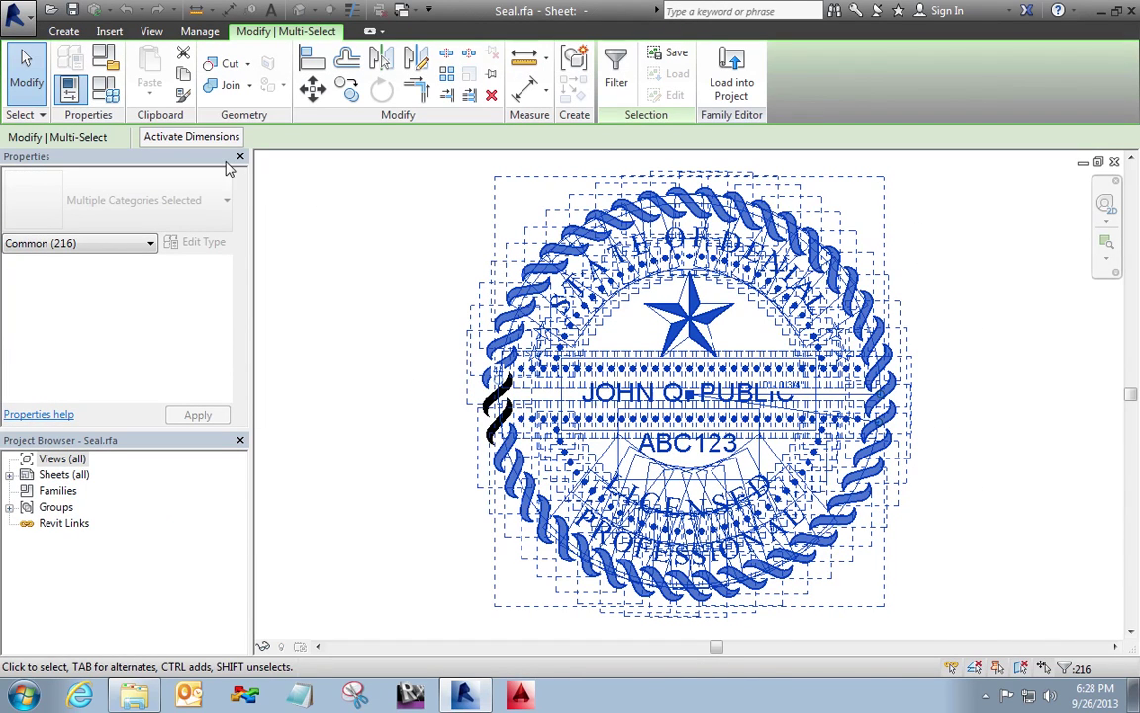
{"action": "left_click", "coordinate": [105, 93]}
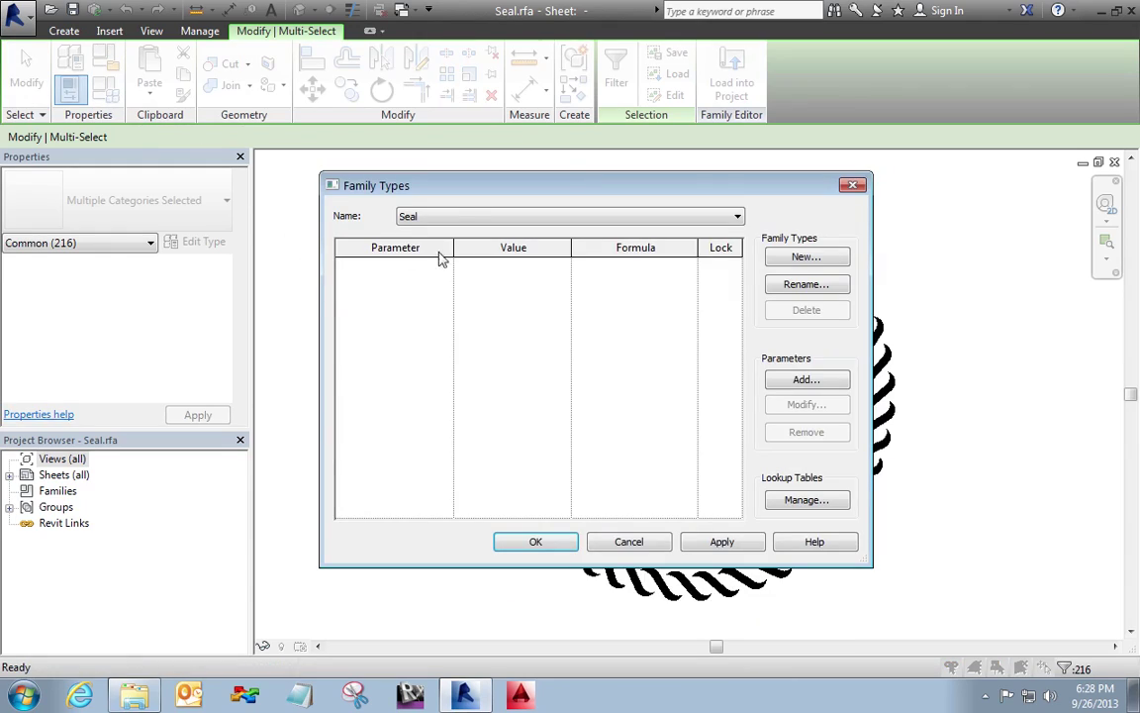
{"action": "key", "text": "Escape"}
{"action": "key", "text": "Escape"}
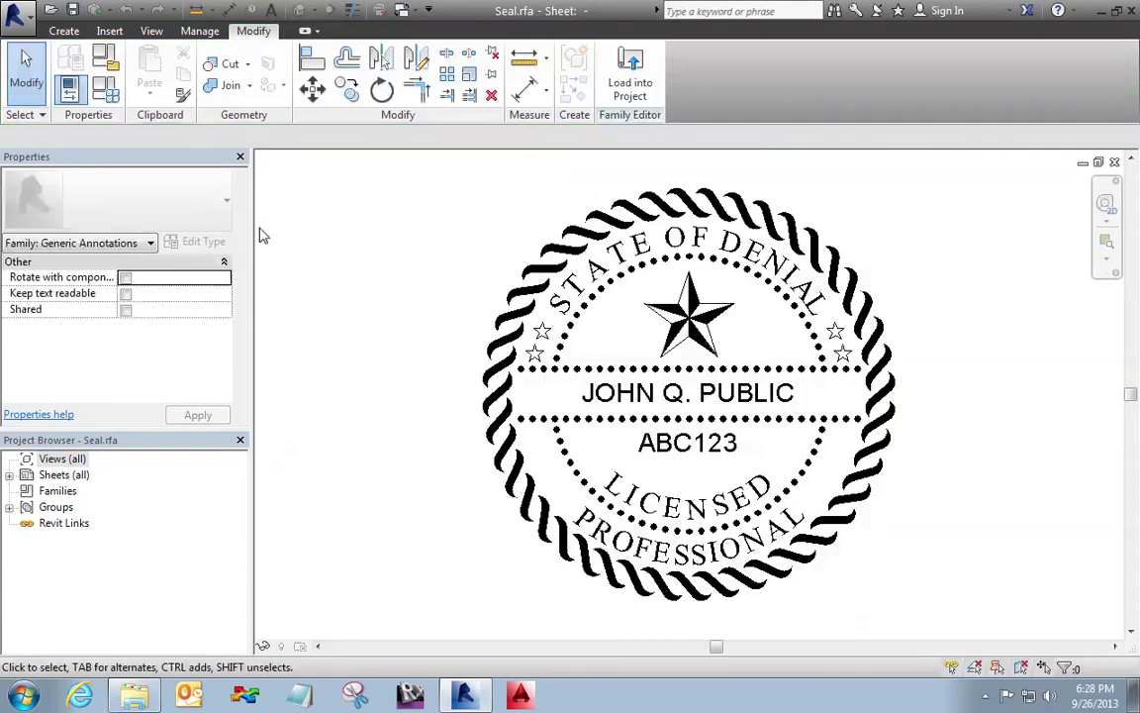
Step: Make the solid black filled region inside Array Group 1 visible
{"action": "left_click", "coordinate": [515, 299]}
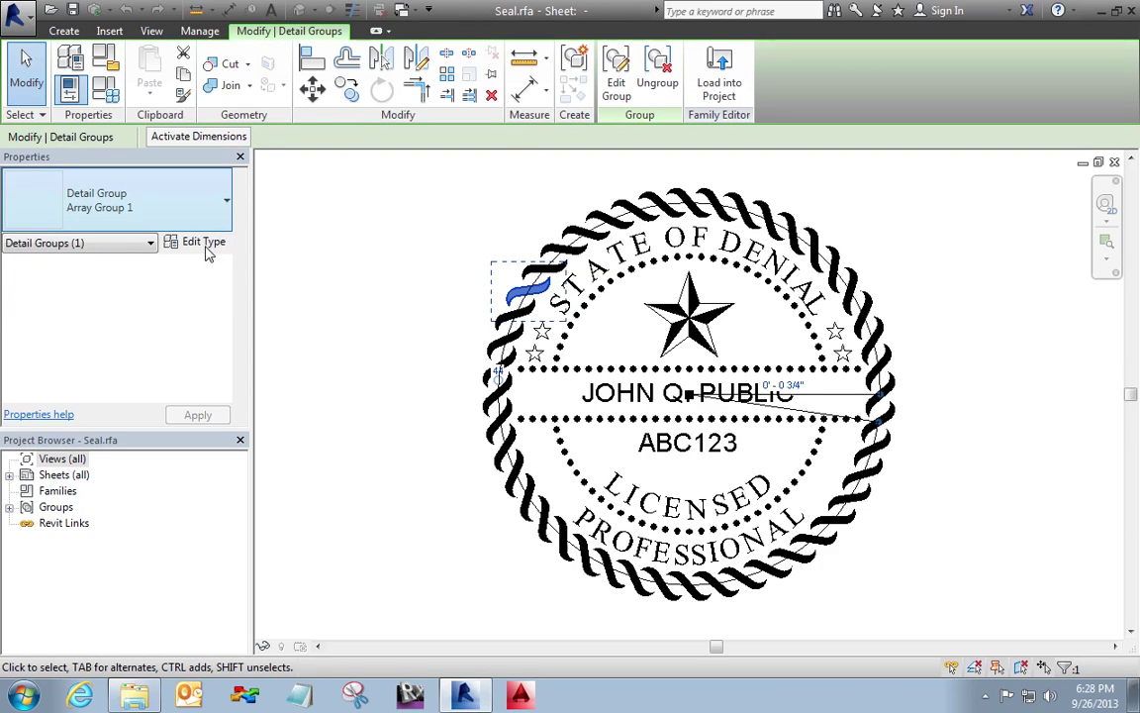
{"action": "left_click", "coordinate": [614, 89]}
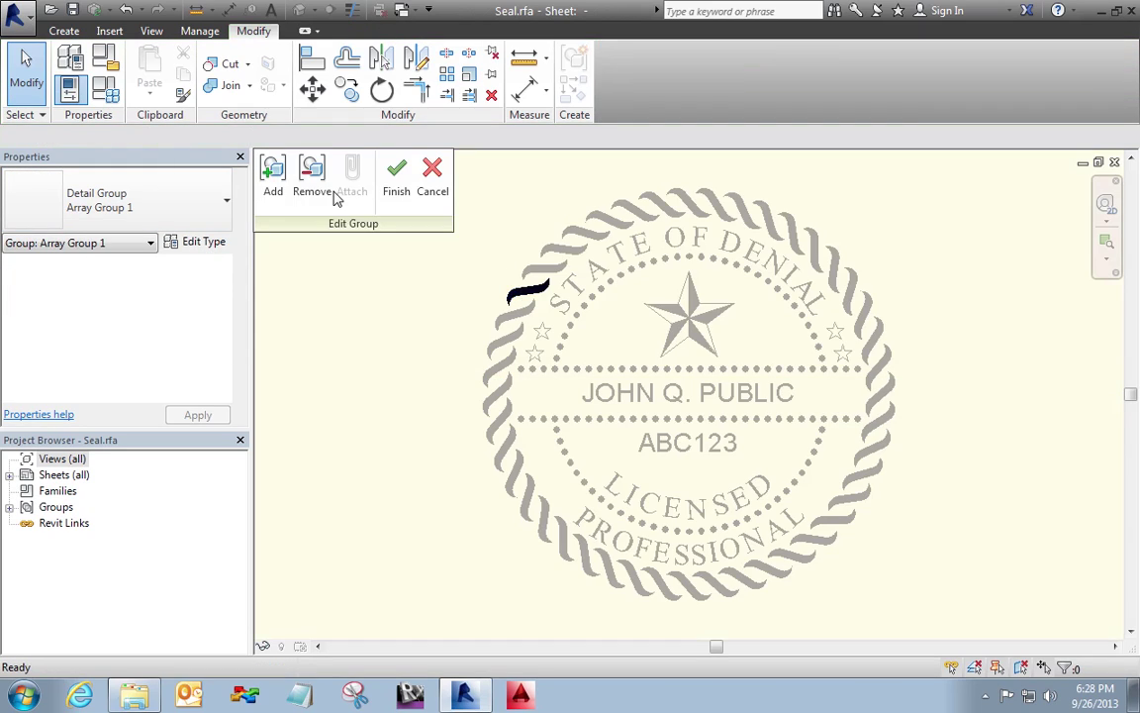
{"action": "left_click", "coordinate": [541, 288]}
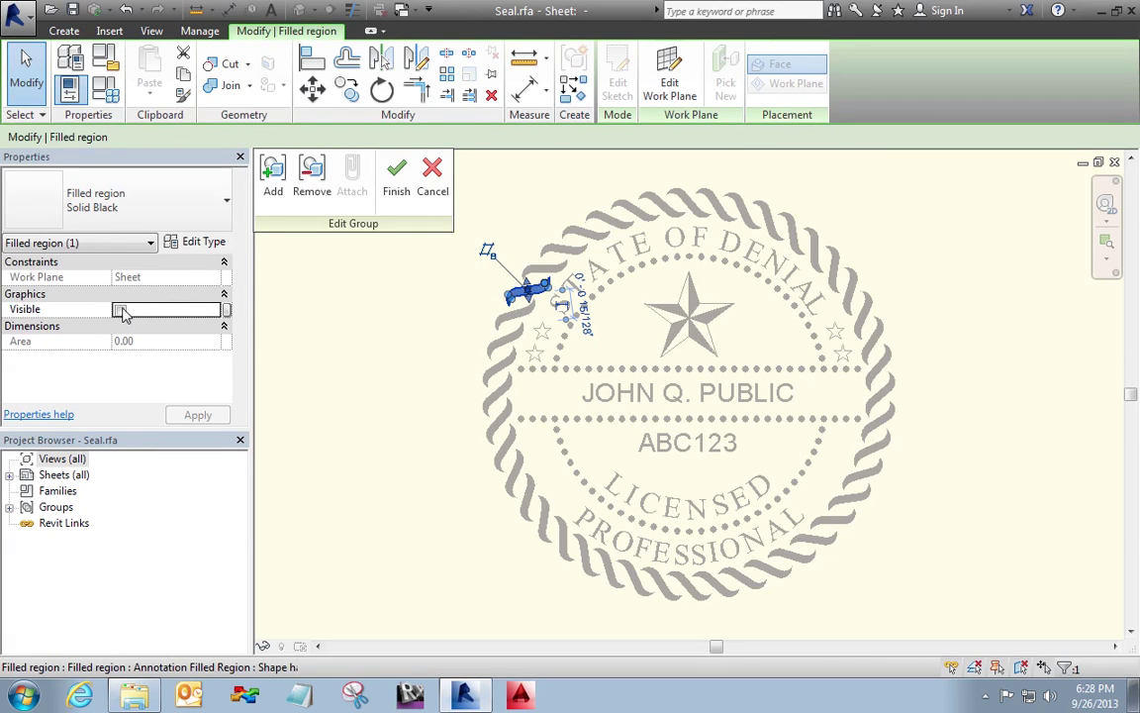
{"action": "left_click", "coordinate": [120, 310]}
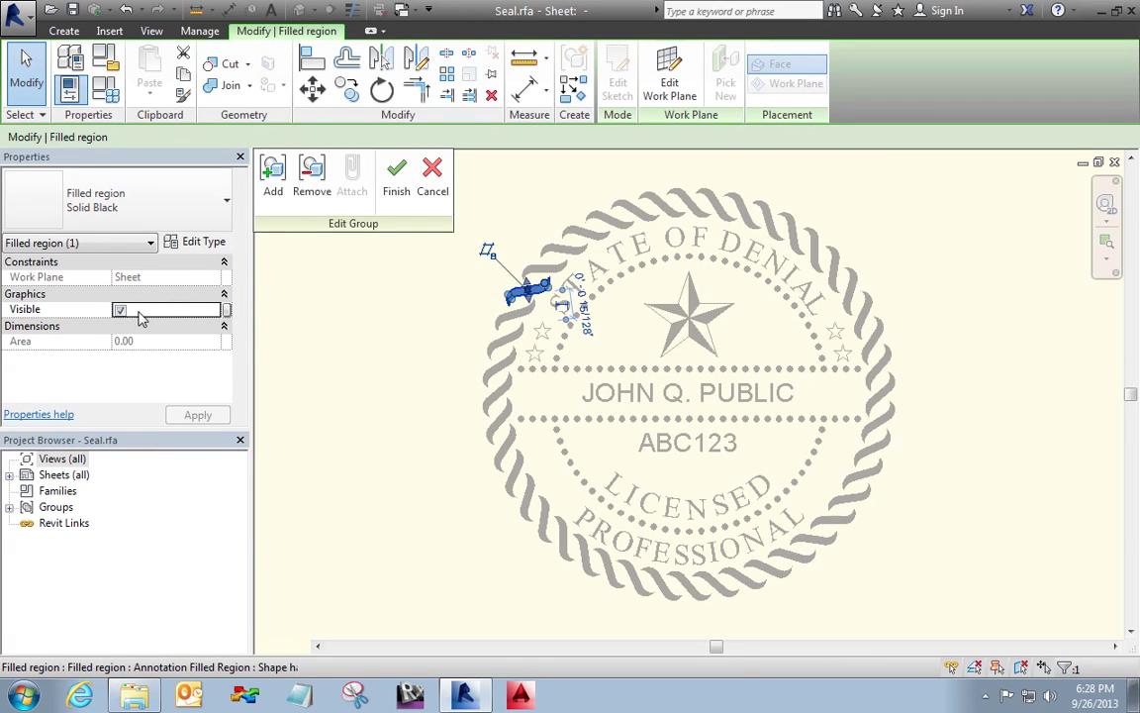
{"action": "left_click", "coordinate": [395, 186]}
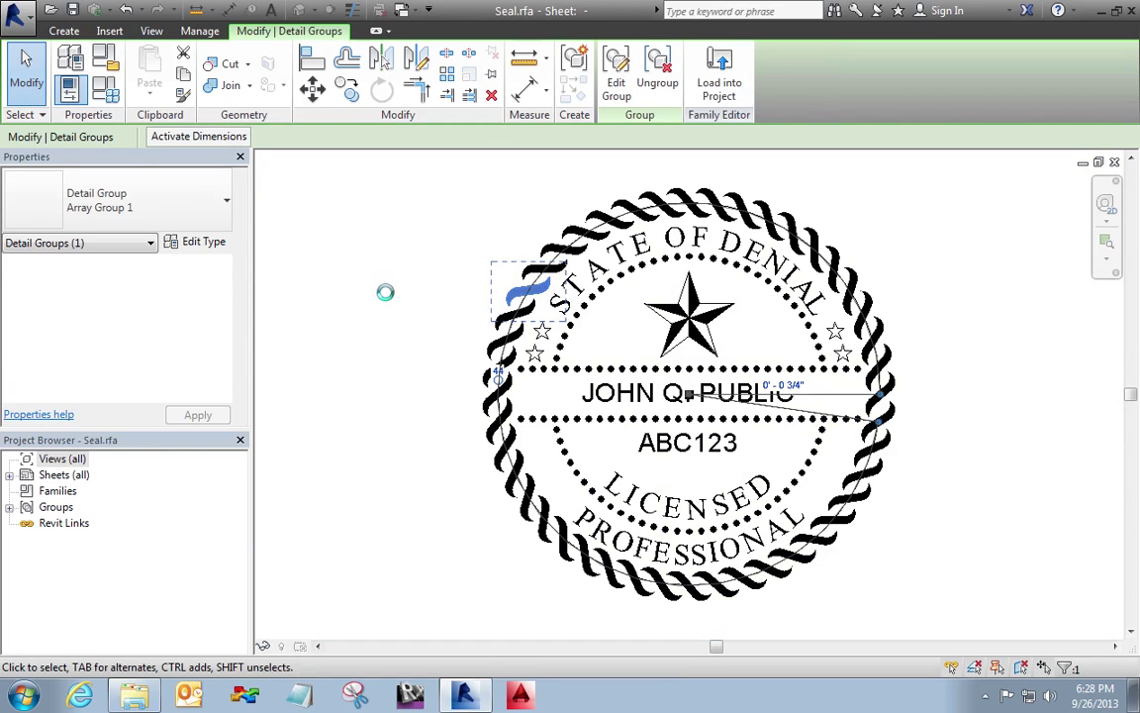
Step: Set all 33 text notes in the Curved Text group to Visible
{"action": "left_click", "coordinate": [443, 281]}
{"action": "left_click", "coordinate": [614, 176]}
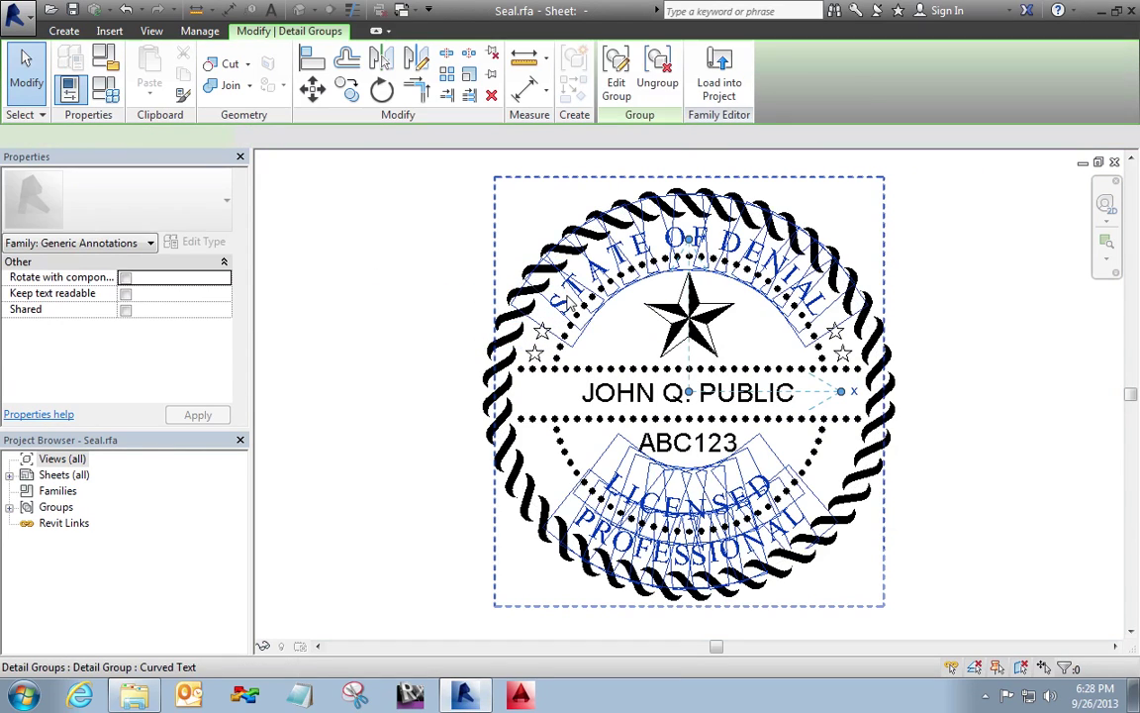
{"action": "left_click", "coordinate": [616, 75]}
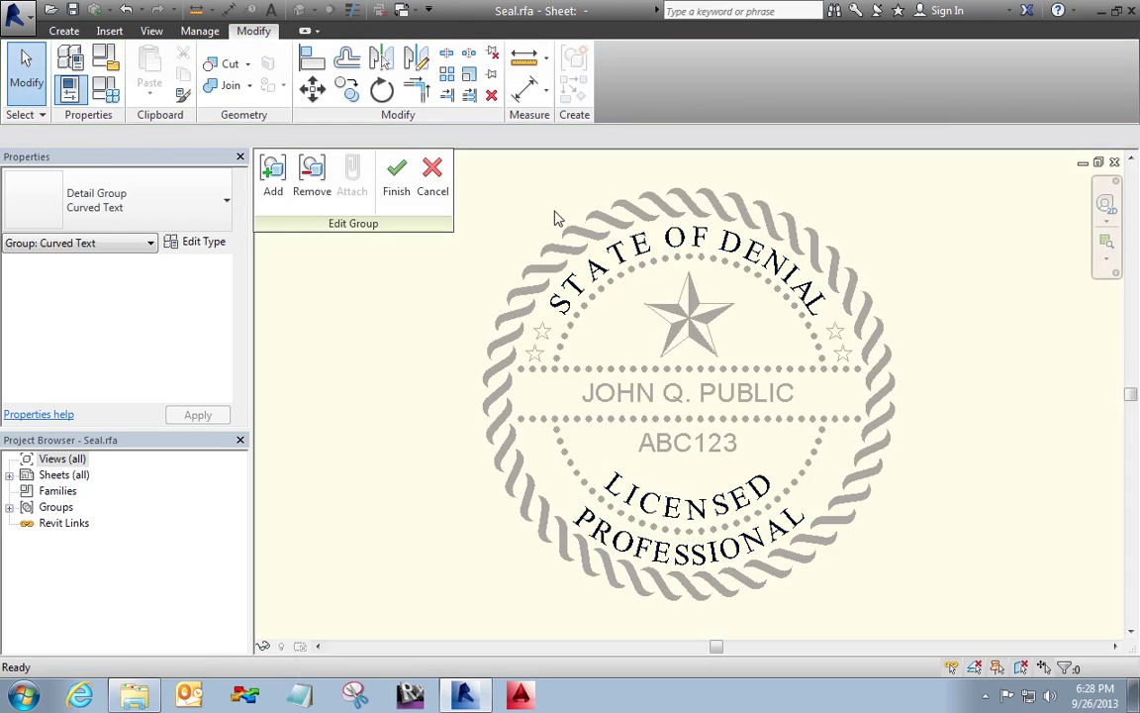
{"action": "left_click_drag", "start_coordinate": [469, 165], "coordinate": [1100, 625]}
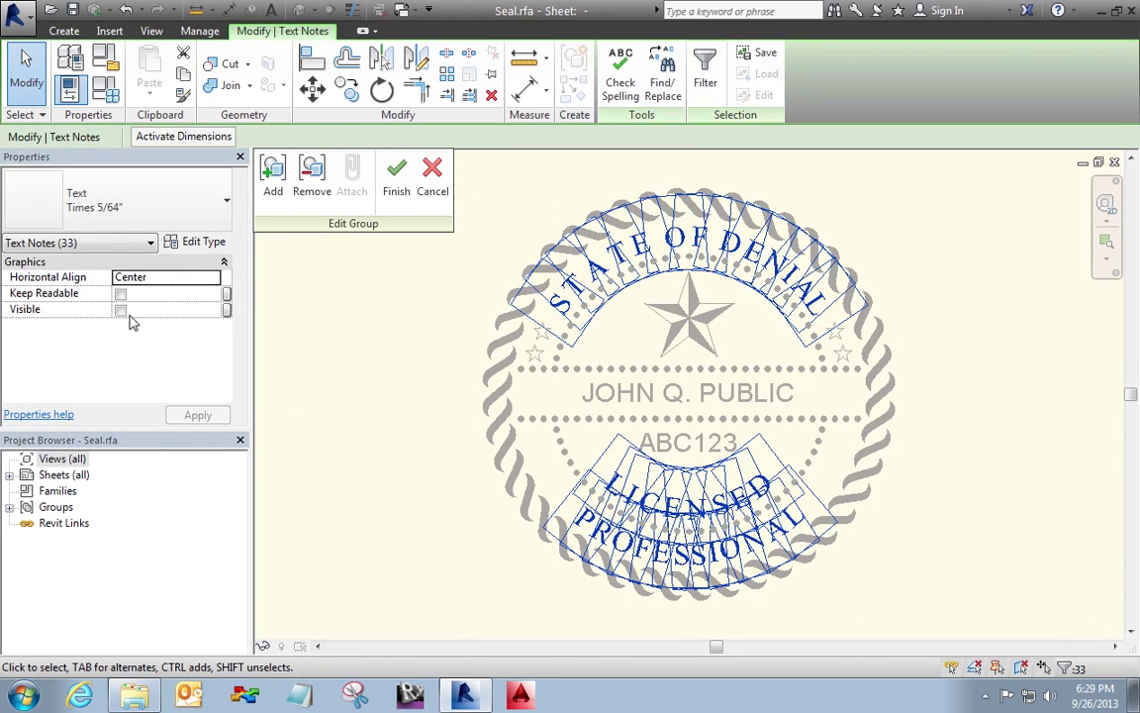
{"action": "left_click", "coordinate": [119, 310]}
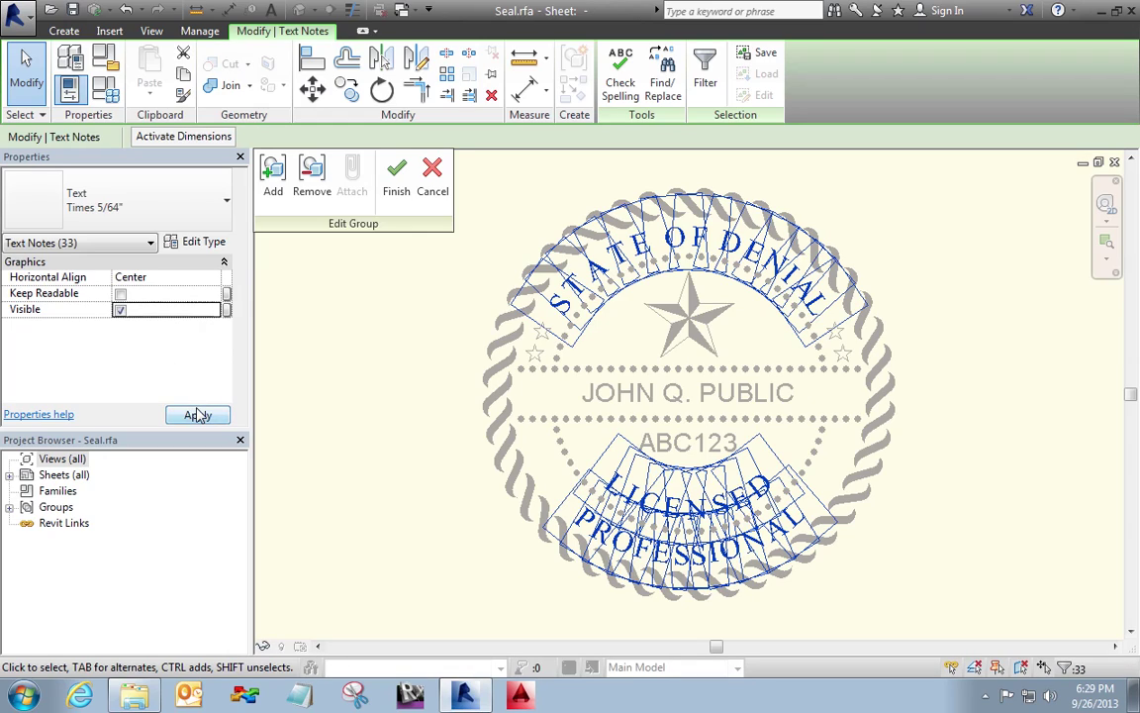
{"action": "left_click", "coordinate": [197, 415]}
{"action": "left_click", "coordinate": [306, 416]}
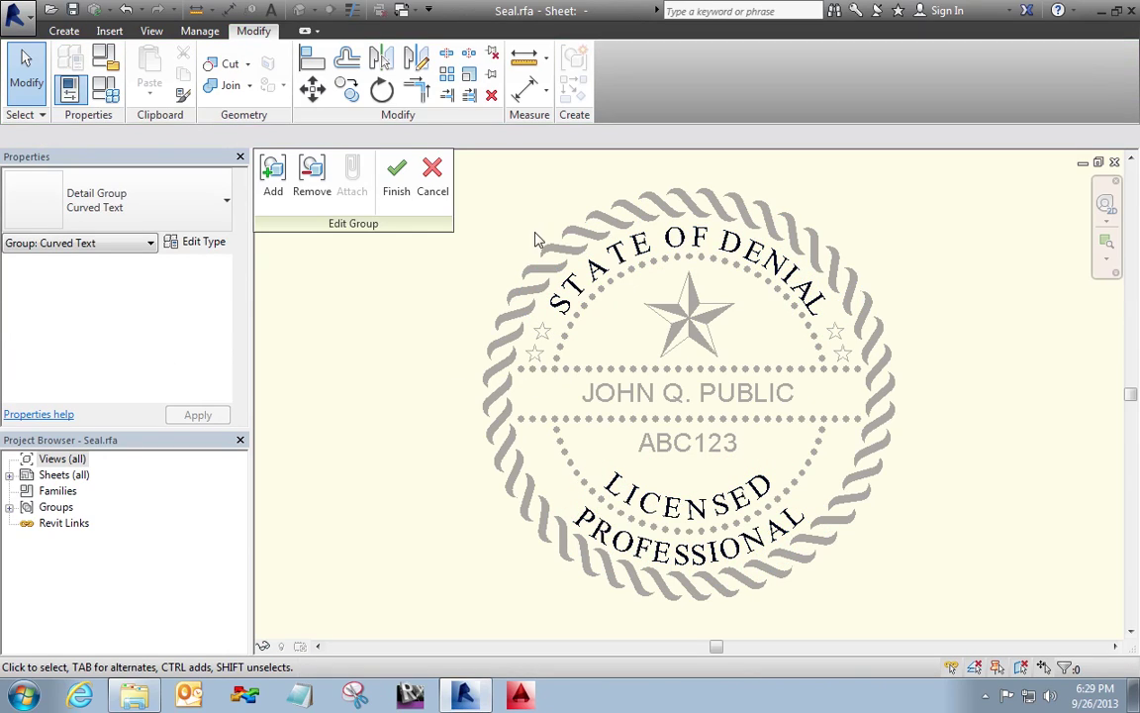
Step: Finish the Curved Text group and make the small star's lines in the Star group visible
{"action": "left_click", "coordinate": [396, 180]}
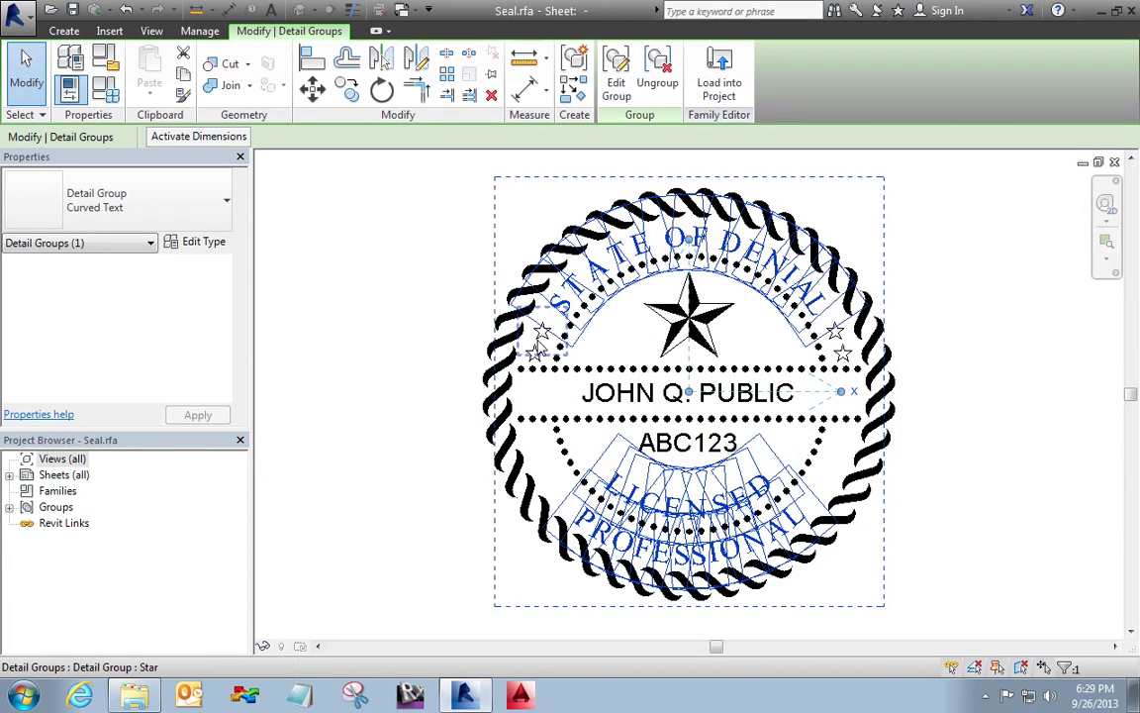
{"action": "left_click", "coordinate": [542, 336]}
{"action": "left_click", "coordinate": [616, 79]}
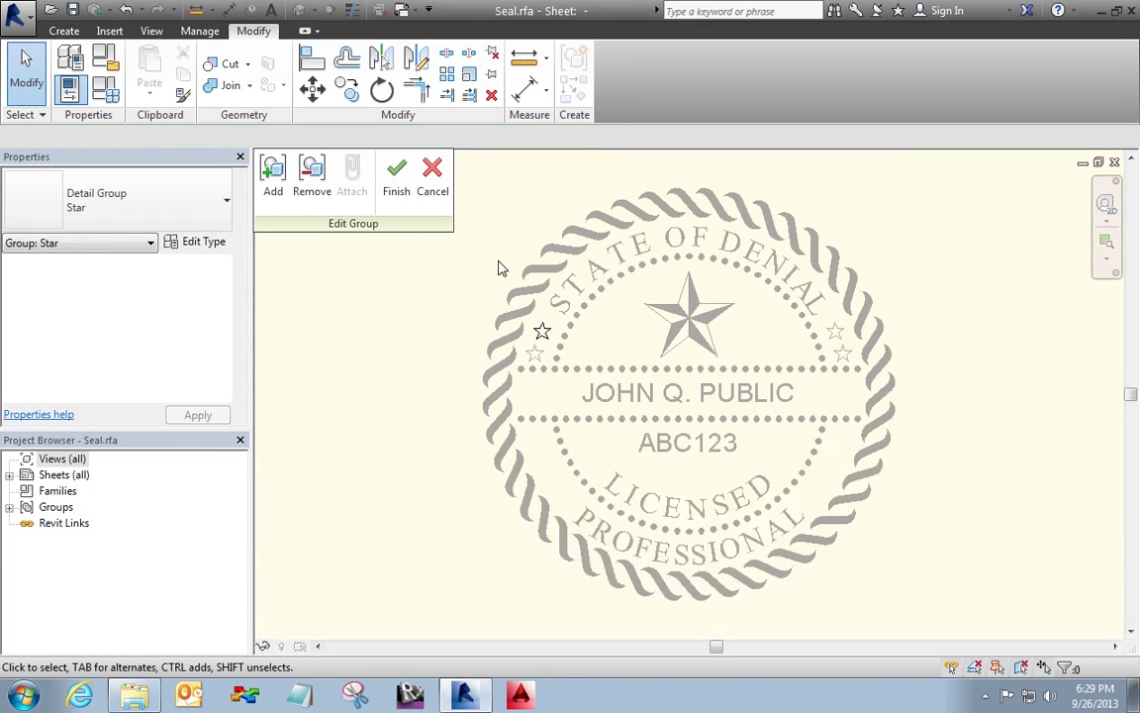
{"action": "left_click_drag", "start_coordinate": [465, 296], "coordinate": [573, 368]}
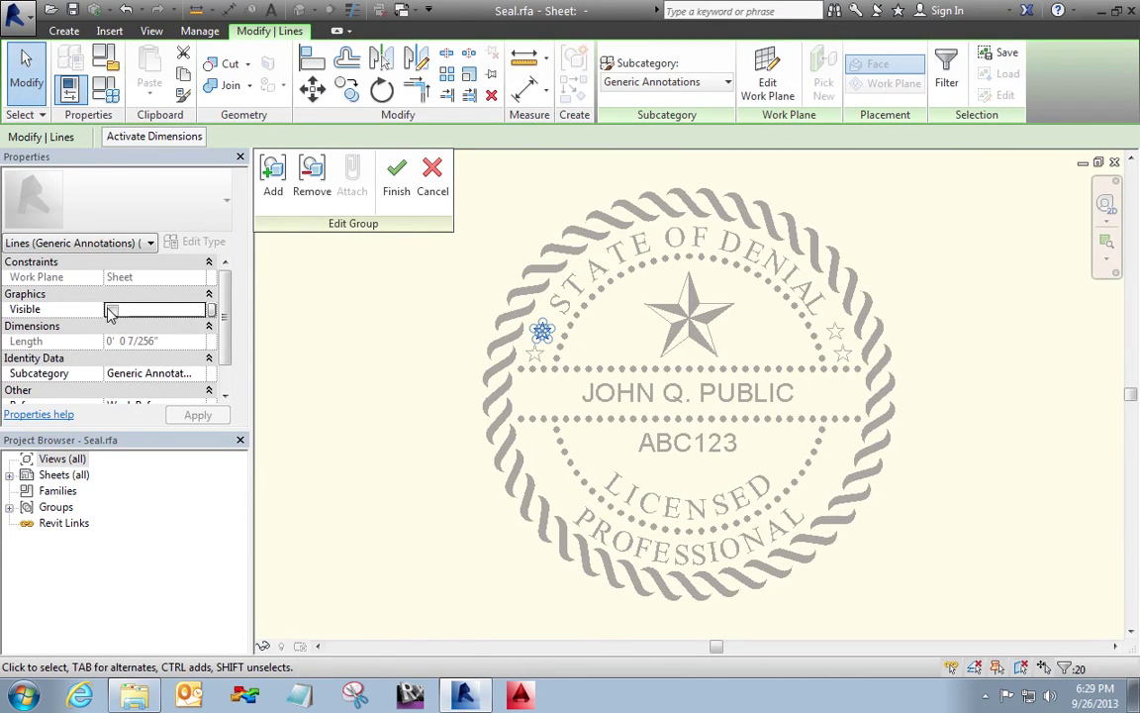
{"action": "left_click", "coordinate": [111, 311]}
{"action": "left_click", "coordinate": [396, 178]}
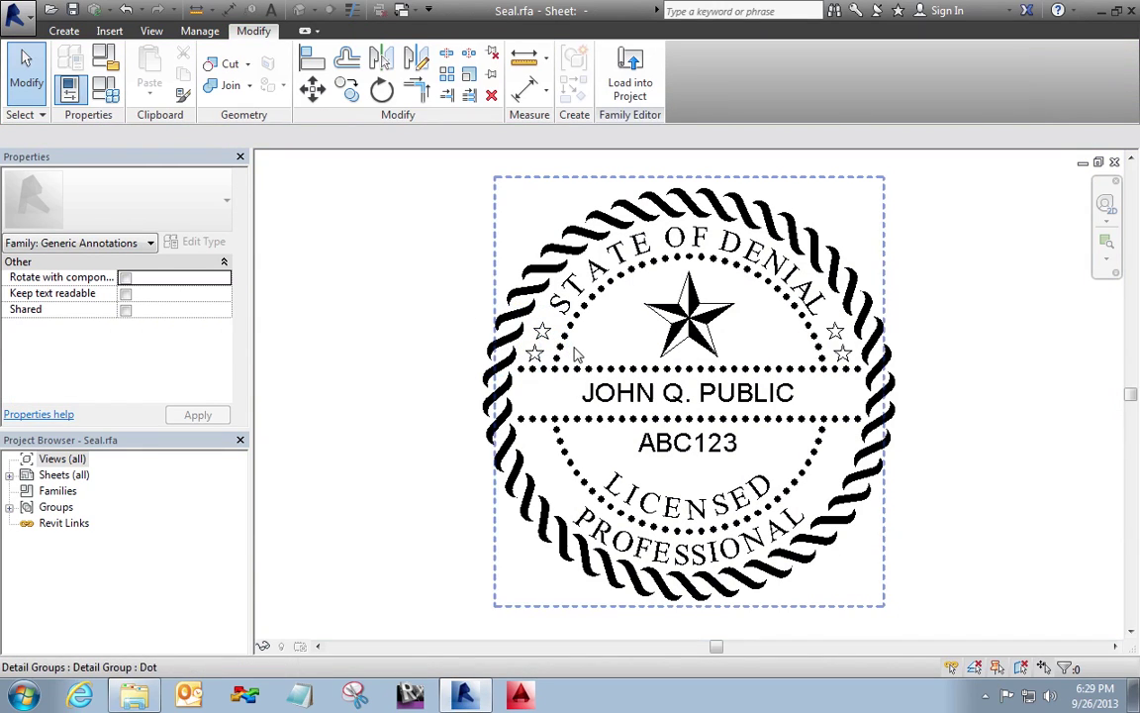
Step: Make the dot line inside the Dot detail group visible and apply the change
{"action": "left_click", "coordinate": [570, 342]}
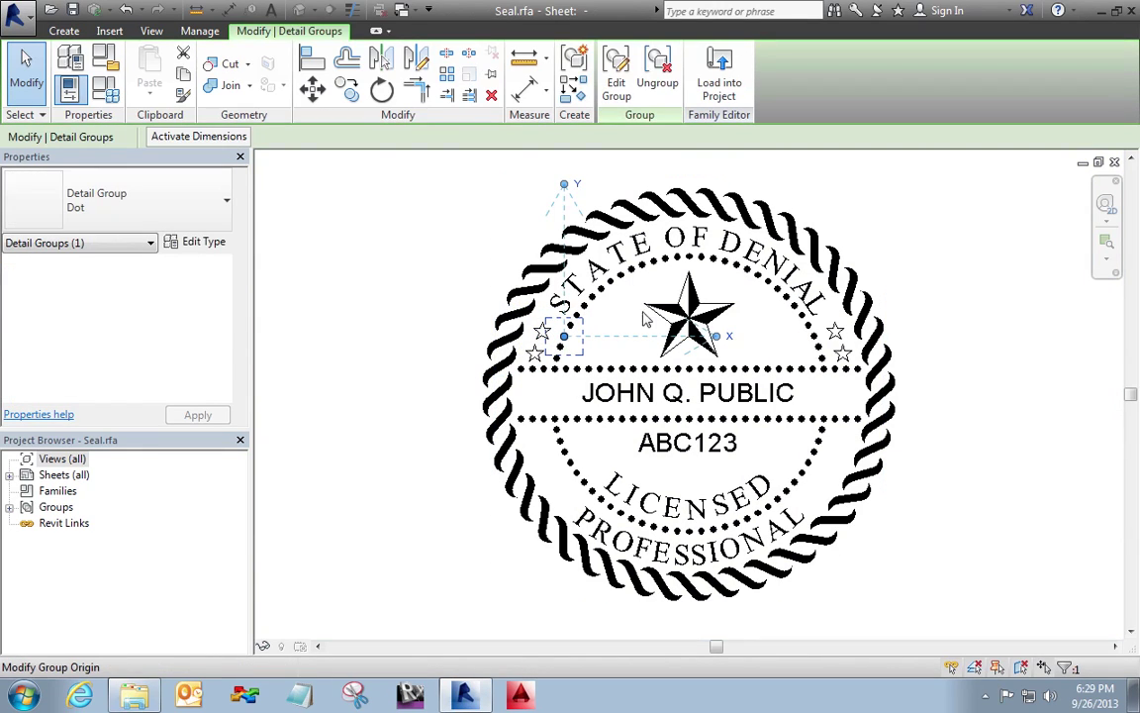
{"action": "left_click", "coordinate": [614, 69]}
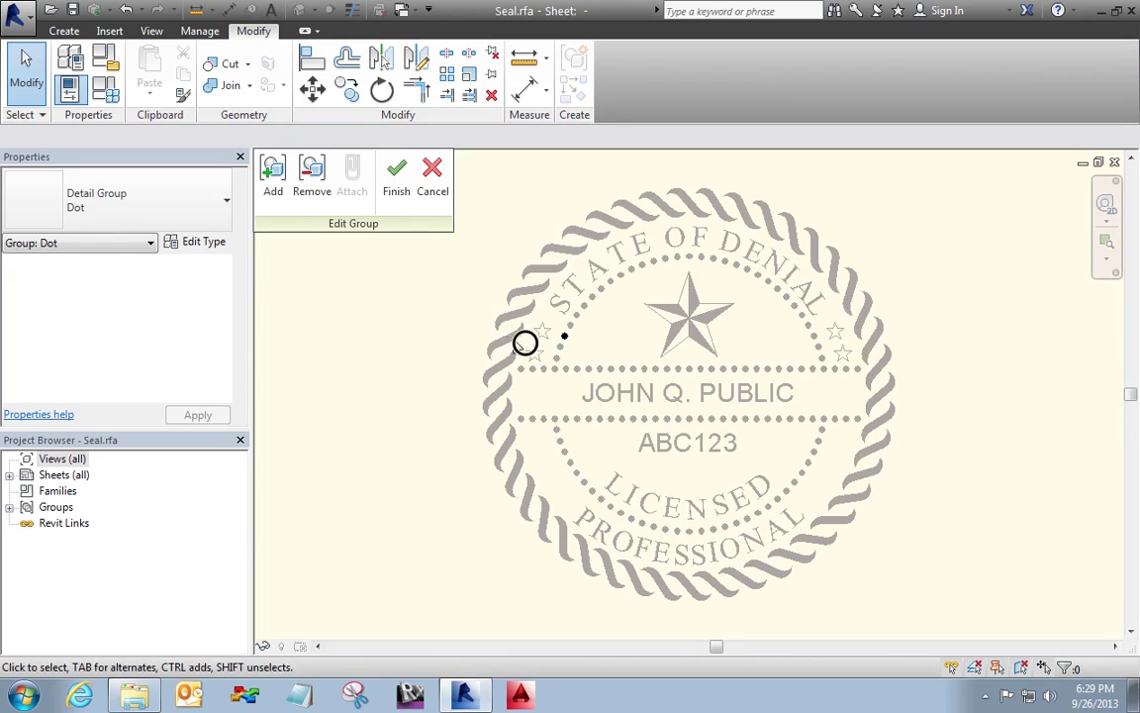
{"action": "left_click_drag", "start_coordinate": [448, 280], "coordinate": [587, 362]}
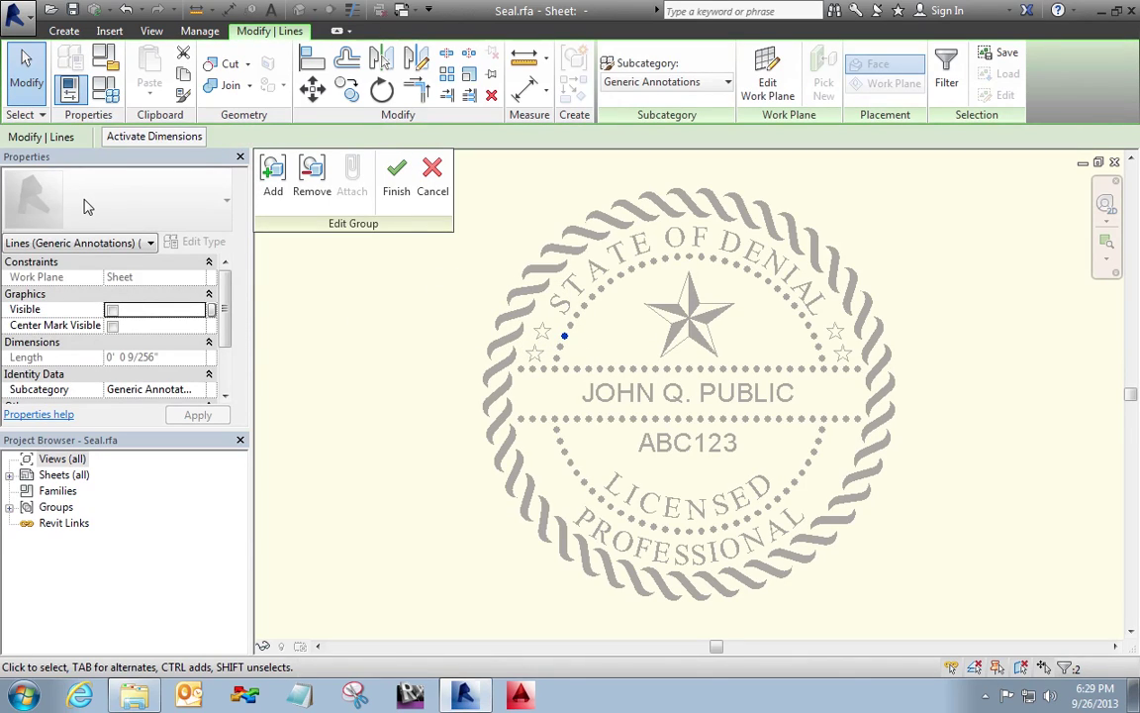
{"action": "left_click", "coordinate": [113, 310]}
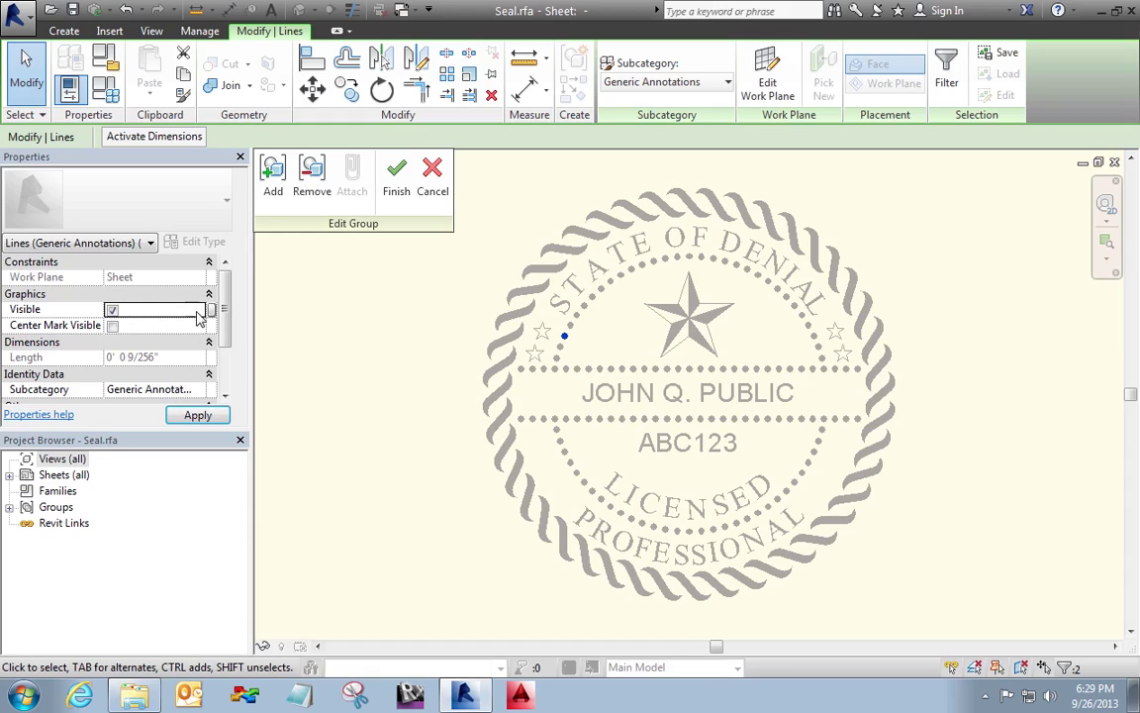
{"action": "left_click", "coordinate": [192, 416]}
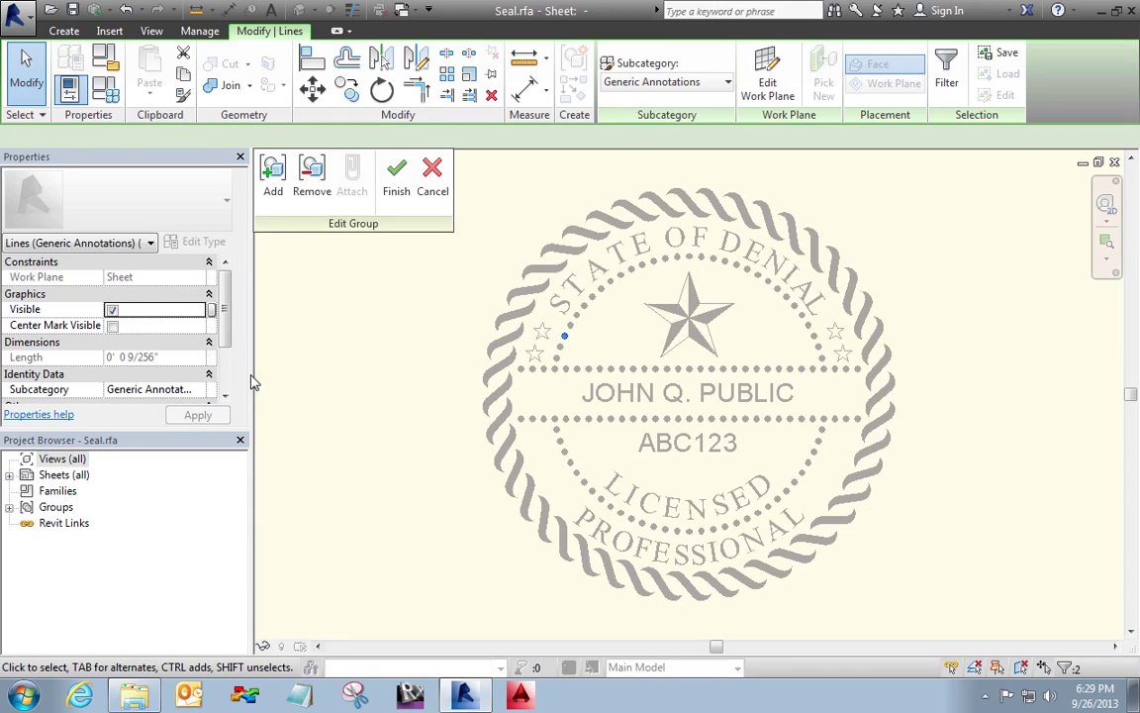
{"action": "left_click", "coordinate": [394, 188]}
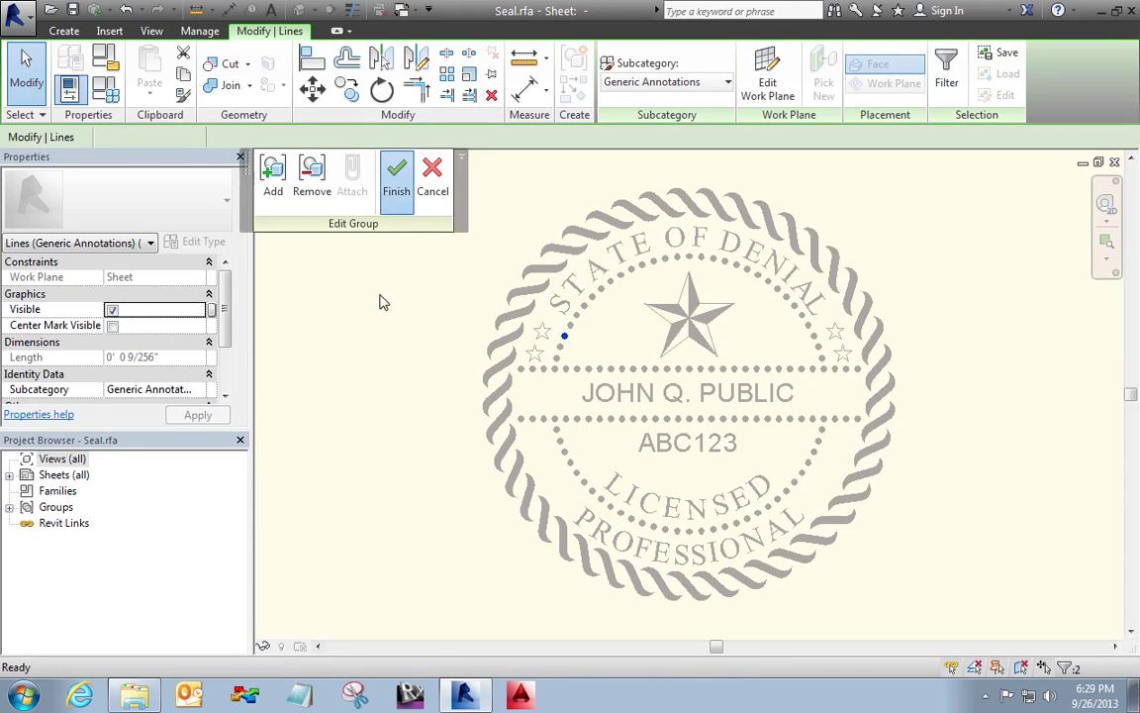
Step: Window-select all seal elements and filter out detail groups, keeping the 43 other elements
{"action": "key", "text": "Escape"}
{"action": "left_click", "coordinate": [648, 401]}
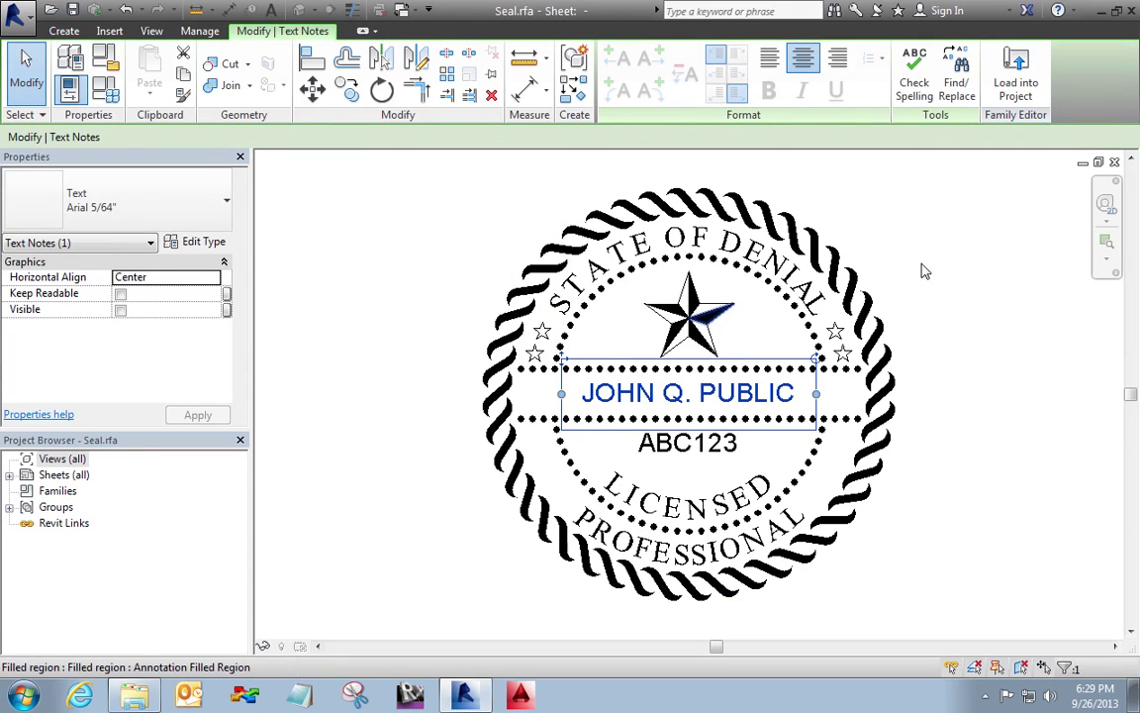
{"action": "mouse_move", "coordinate": [998, 163]}
{"action": "left_mouse_down"}
{"action": "mouse_move", "coordinate": [933, 371]}
{"action": "mouse_move", "coordinate": [468, 512]}
{"action": "mouse_move", "coordinate": [471, 643]}
{"action": "left_mouse_up"}
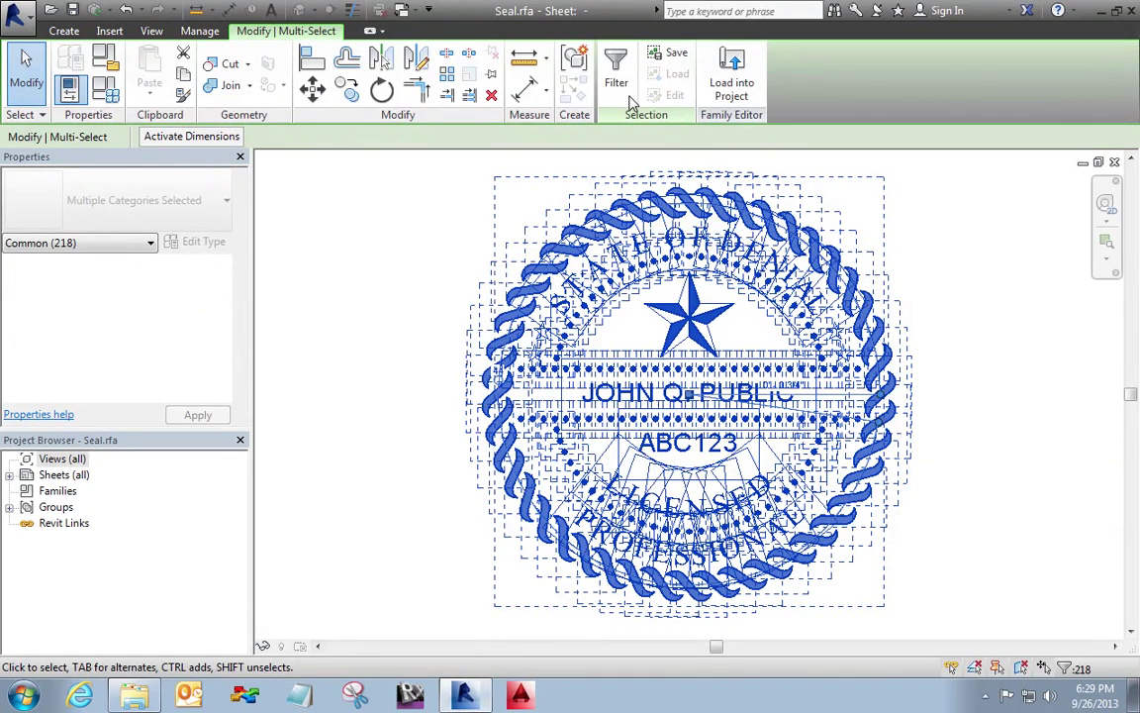
{"action": "left_click", "coordinate": [618, 79]}
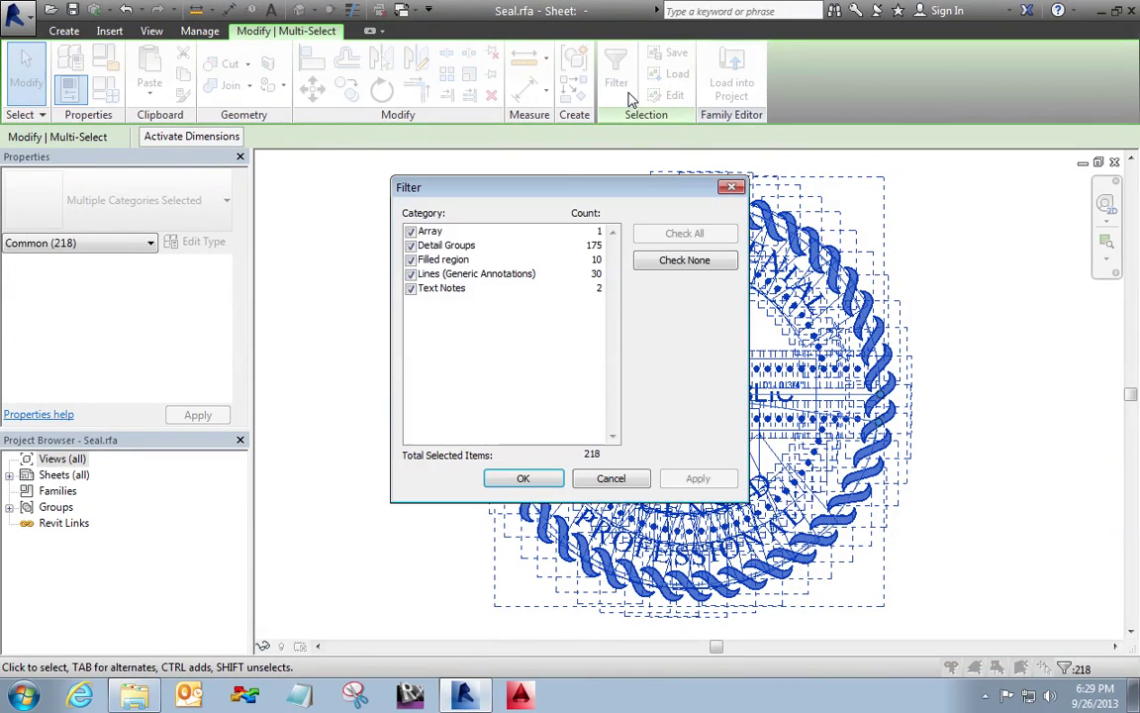
{"action": "left_click", "coordinate": [411, 246]}
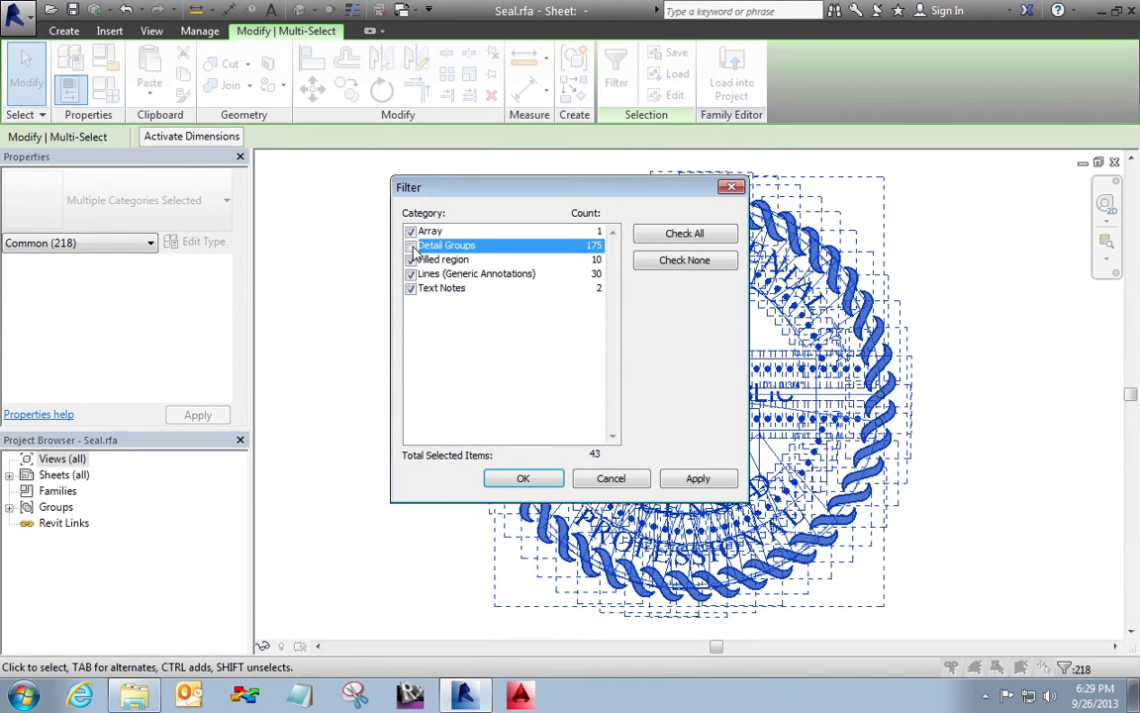
{"action": "left_click", "coordinate": [512, 479]}
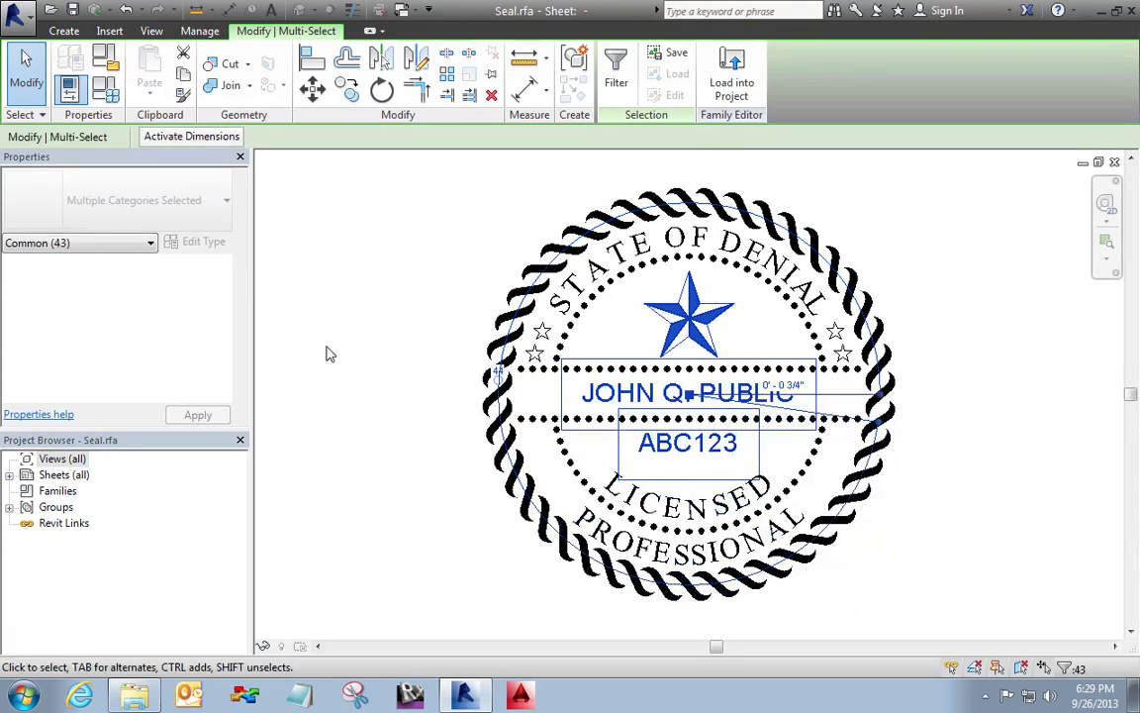
Step: Make the 10 selected filled regions visible
{"action": "left_click", "coordinate": [124, 245]}
{"action": "left_click", "coordinate": [73, 277]}
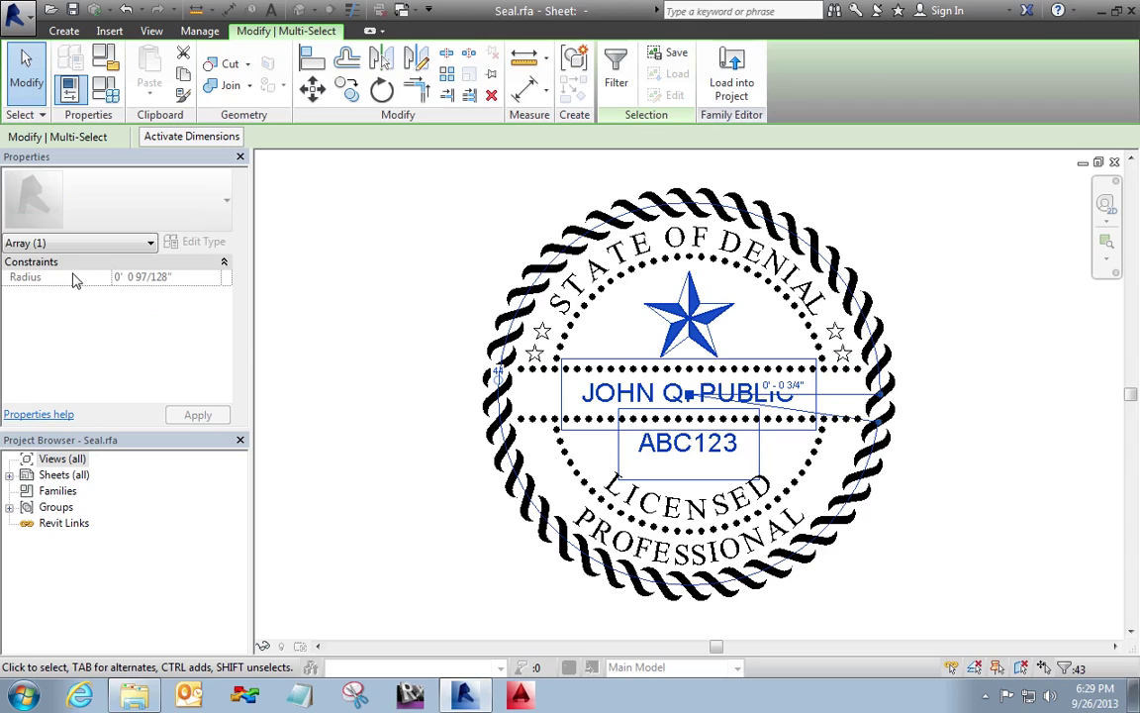
{"action": "left_click", "coordinate": [80, 246]}
{"action": "left_click", "coordinate": [65, 287]}
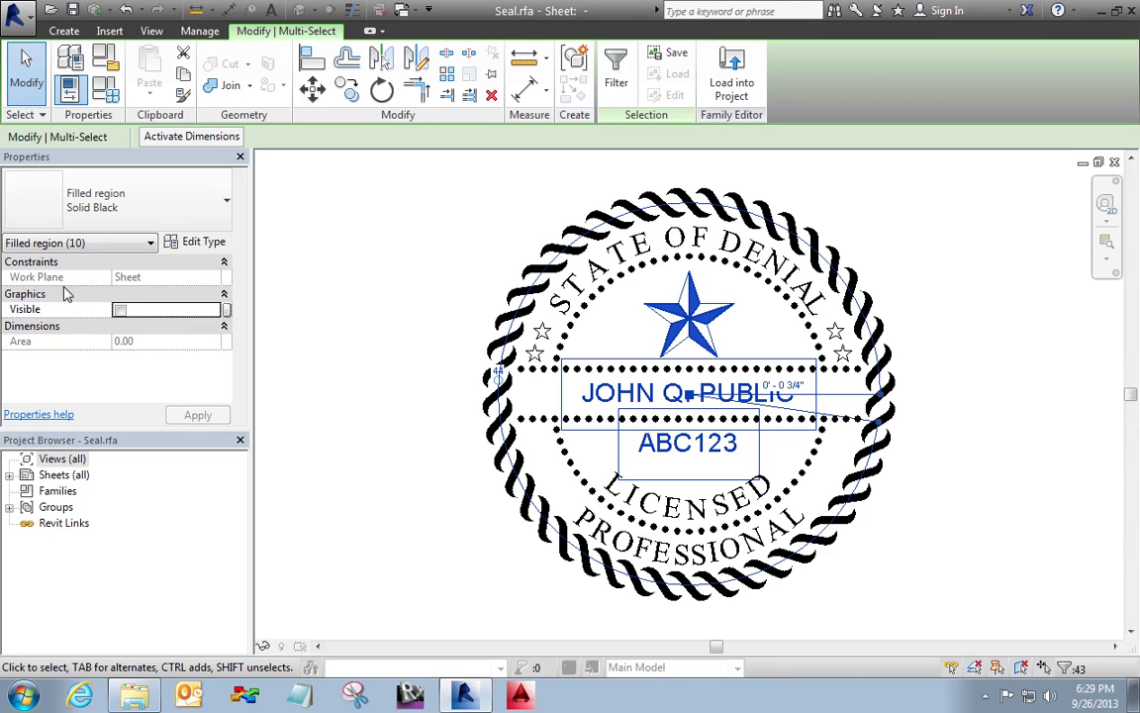
{"action": "left_click", "coordinate": [120, 309]}
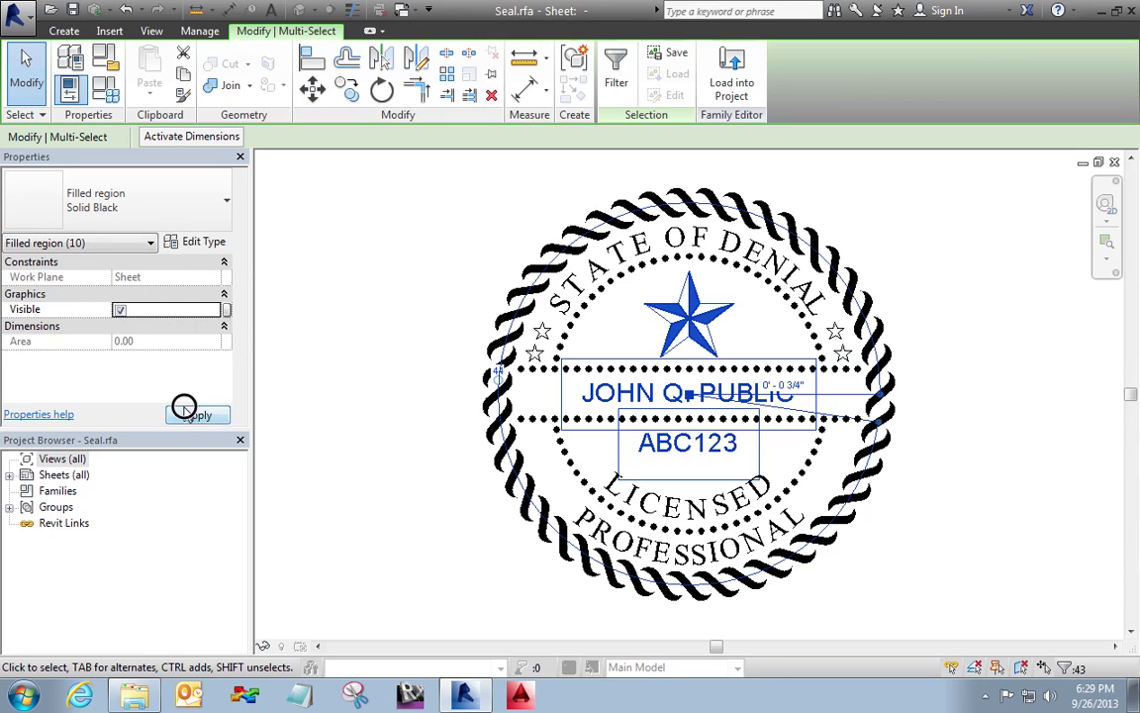
{"action": "left_click", "coordinate": [184, 407]}
Step: Make the selected generic annotation lines visible
{"action": "left_click", "coordinate": [120, 244]}
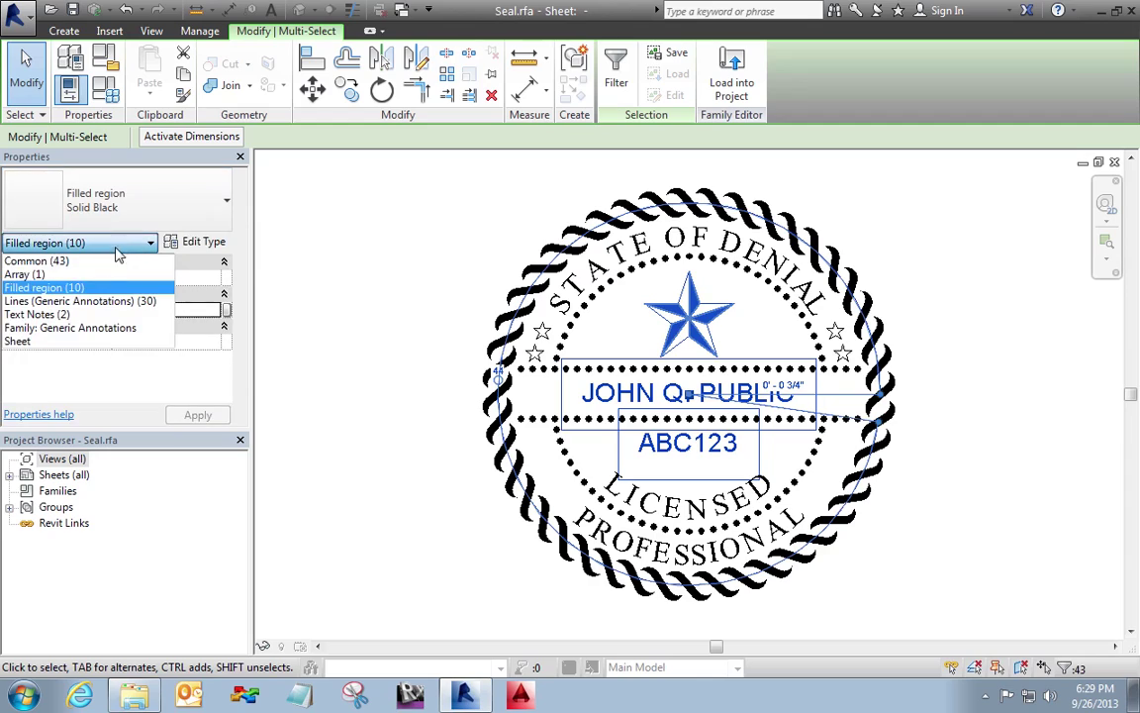
{"action": "left_click", "coordinate": [93, 301]}
{"action": "left_click", "coordinate": [112, 310]}
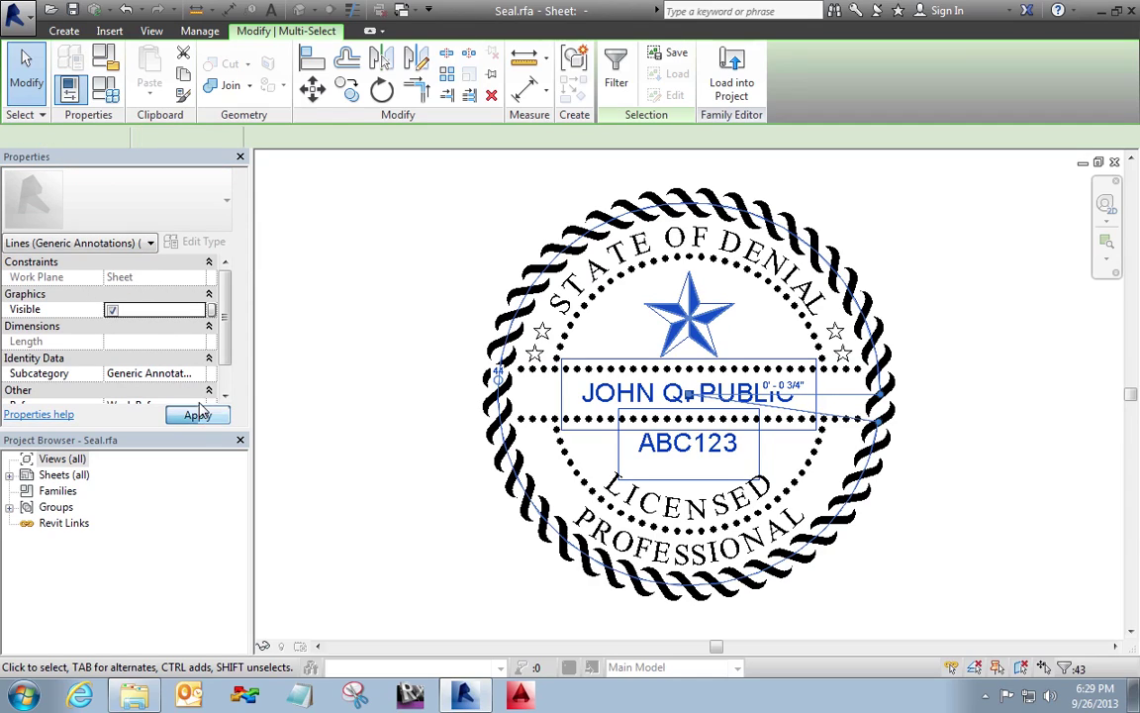
{"action": "left_click", "coordinate": [197, 415]}
Step: Make the two text notes visible with Keep Readable off, then clear the selection
{"action": "left_click", "coordinate": [129, 245]}
{"action": "left_click", "coordinate": [49, 314]}
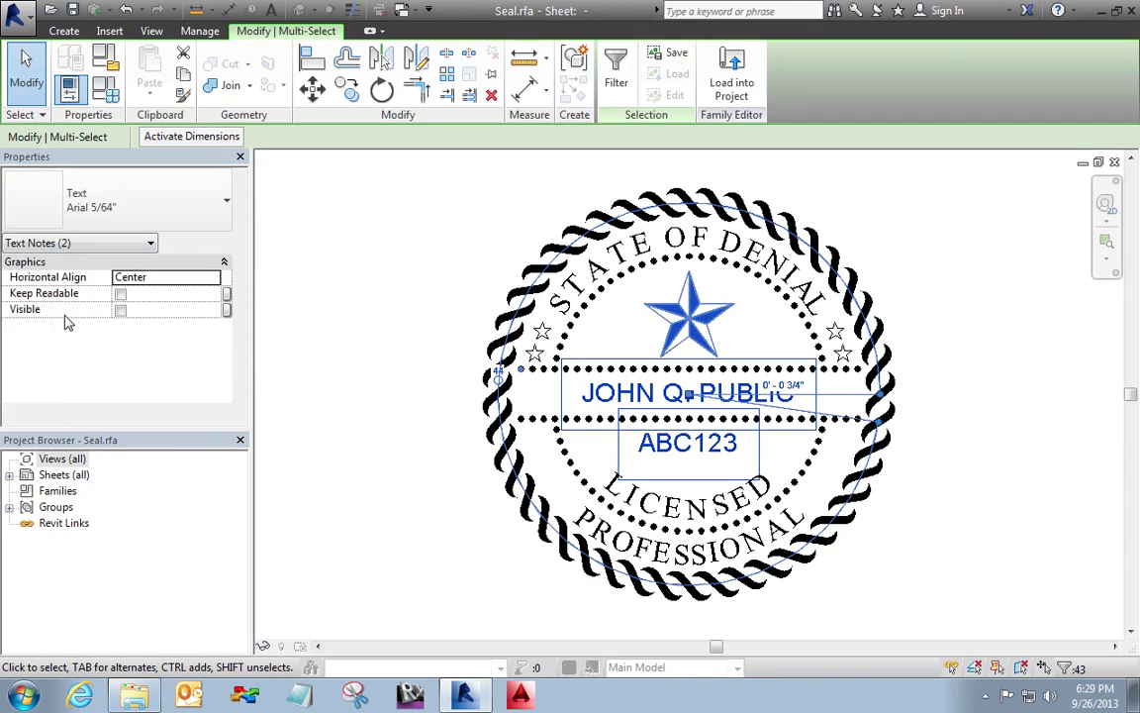
{"action": "left_click", "coordinate": [120, 294]}
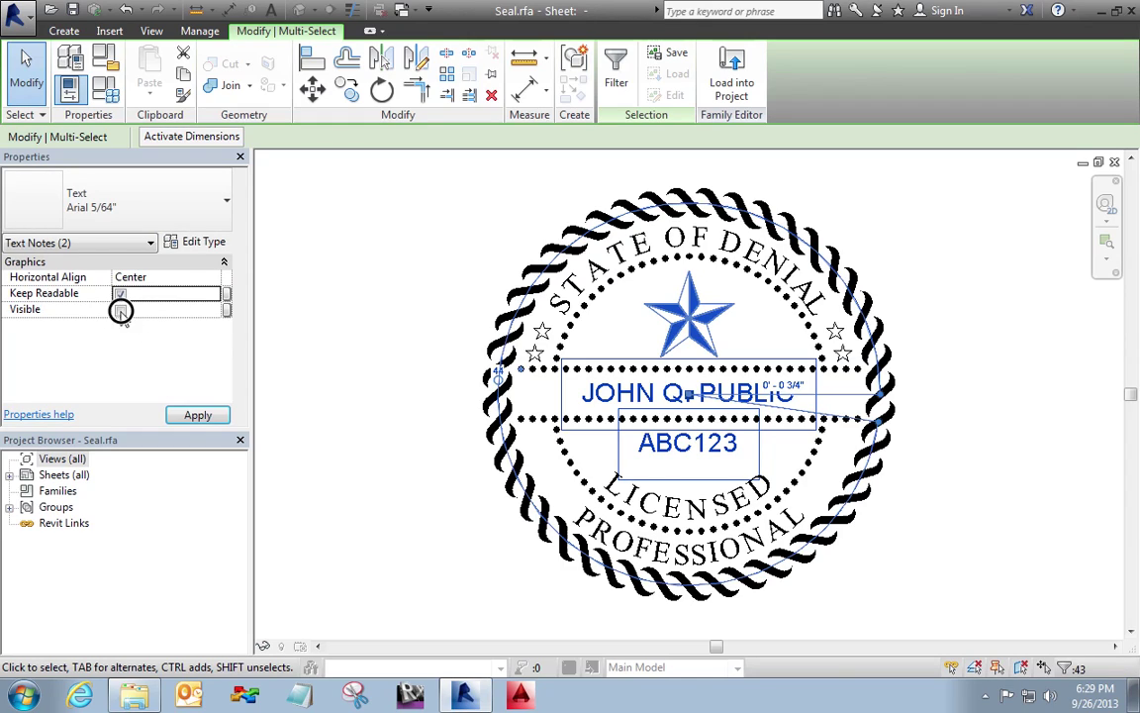
{"action": "left_click", "coordinate": [120, 311]}
{"action": "left_click", "coordinate": [197, 414]}
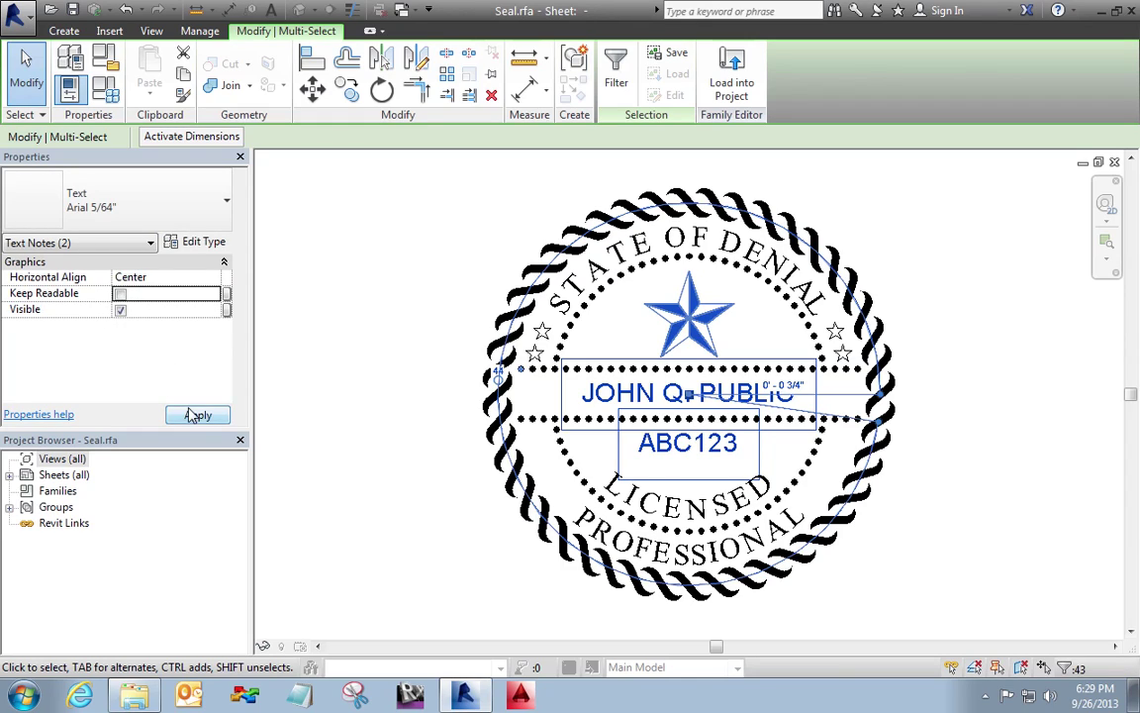
{"action": "left_click", "coordinate": [106, 244]}
{"action": "left_click", "coordinate": [50, 345]}
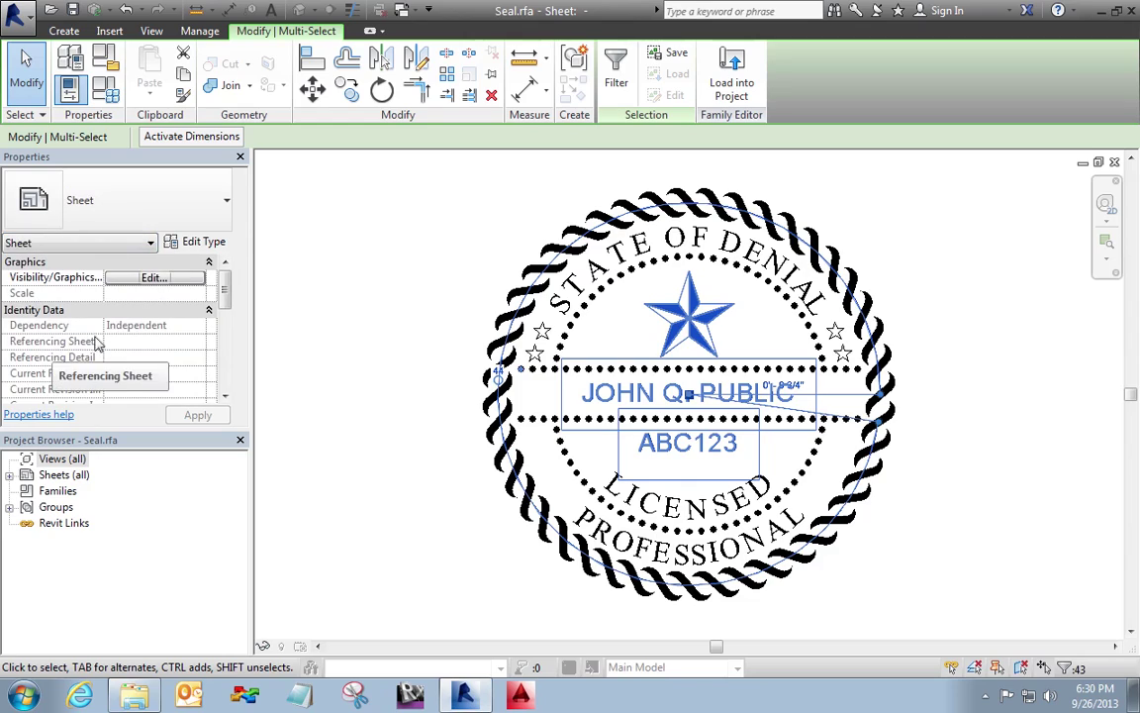
{"action": "left_click", "coordinate": [332, 356]}
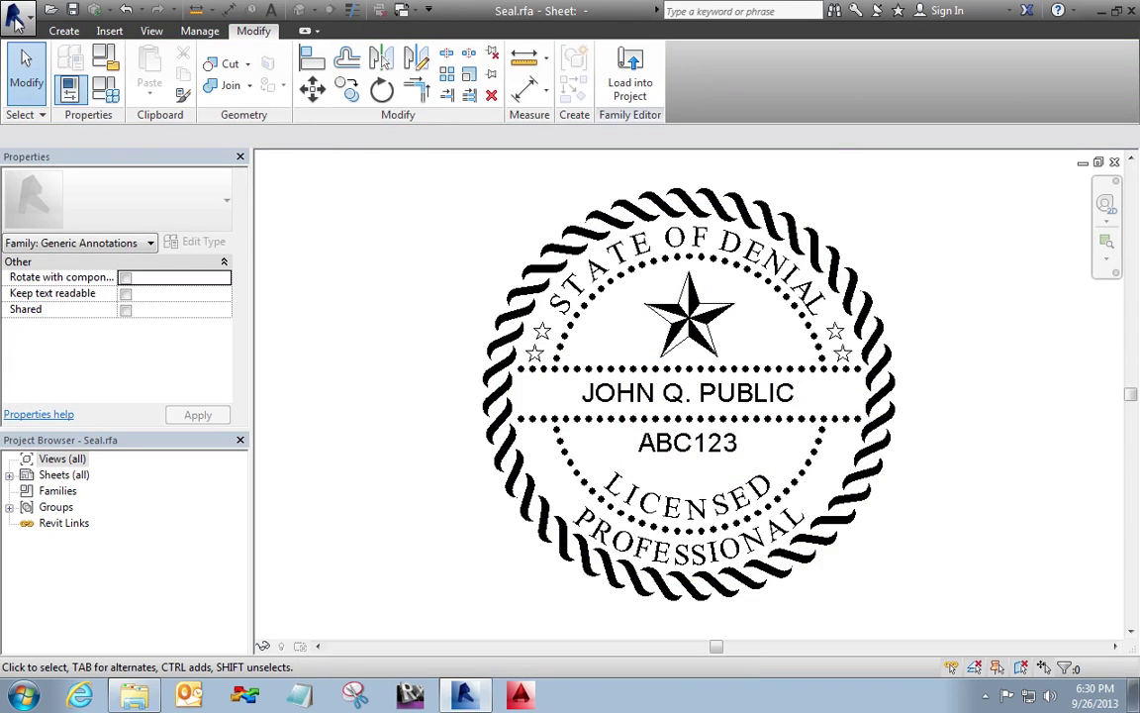
Step: Save the Seal family and reload it into E1 30 x 42 Horizontal, overwriting the existing version
{"action": "left_click", "coordinate": [72, 10]}
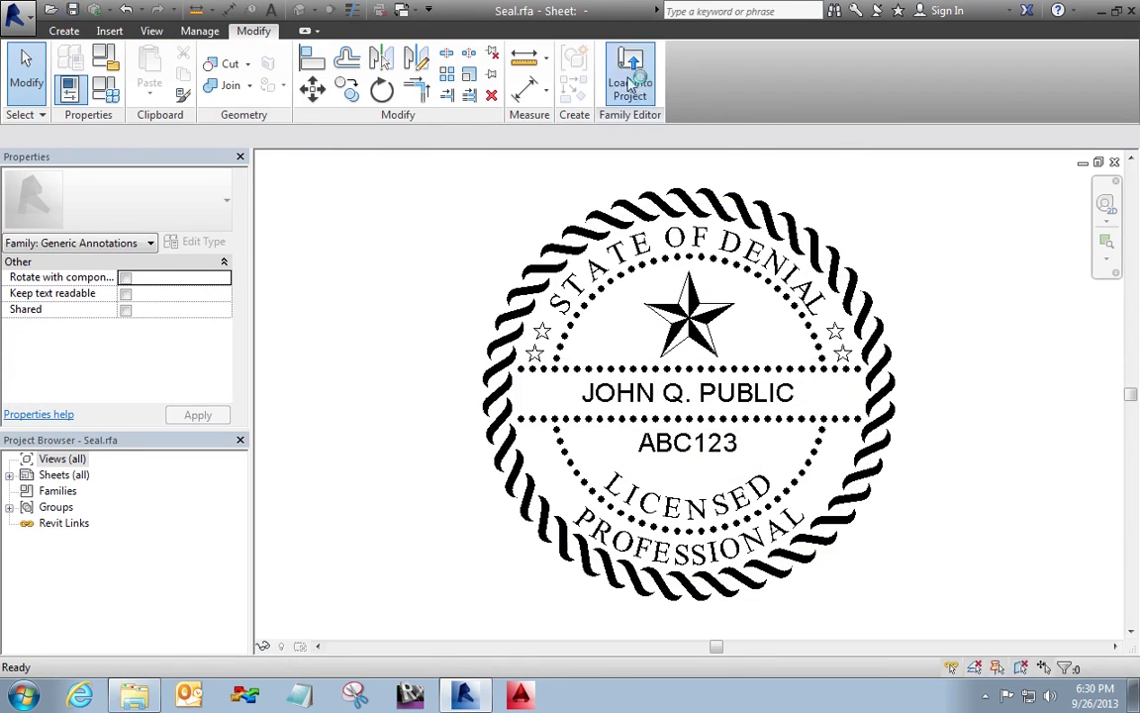
{"action": "left_click", "coordinate": [632, 85]}
{"action": "left_click", "coordinate": [523, 408]}
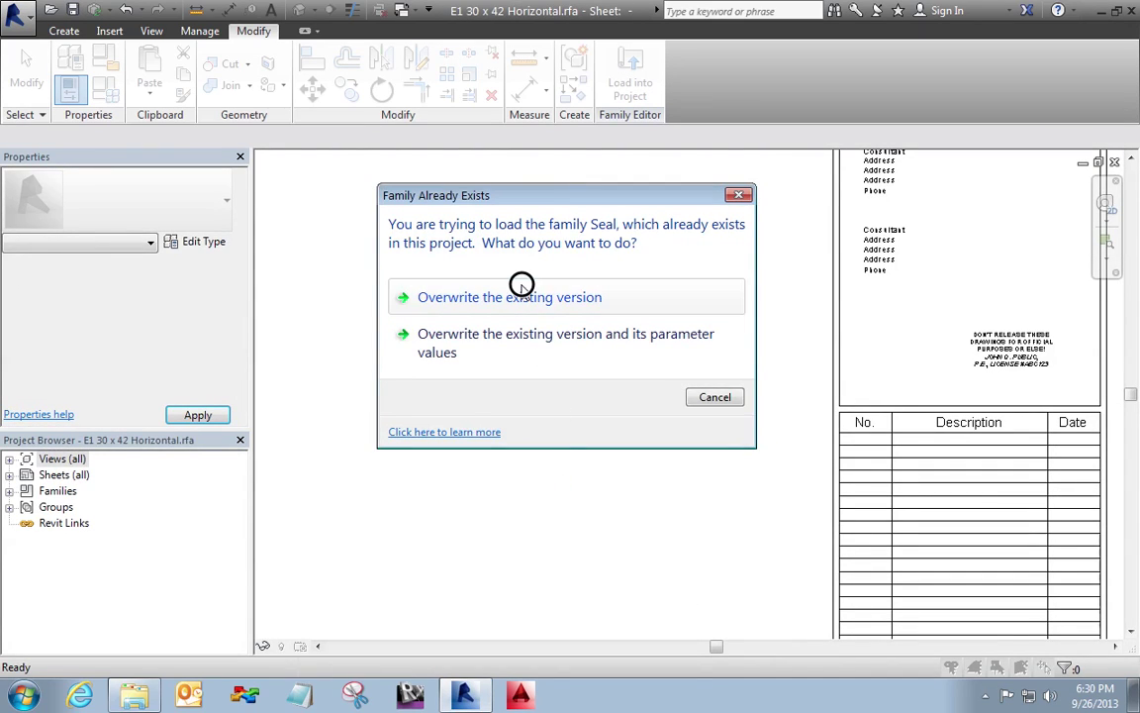
{"action": "left_click", "coordinate": [522, 293]}
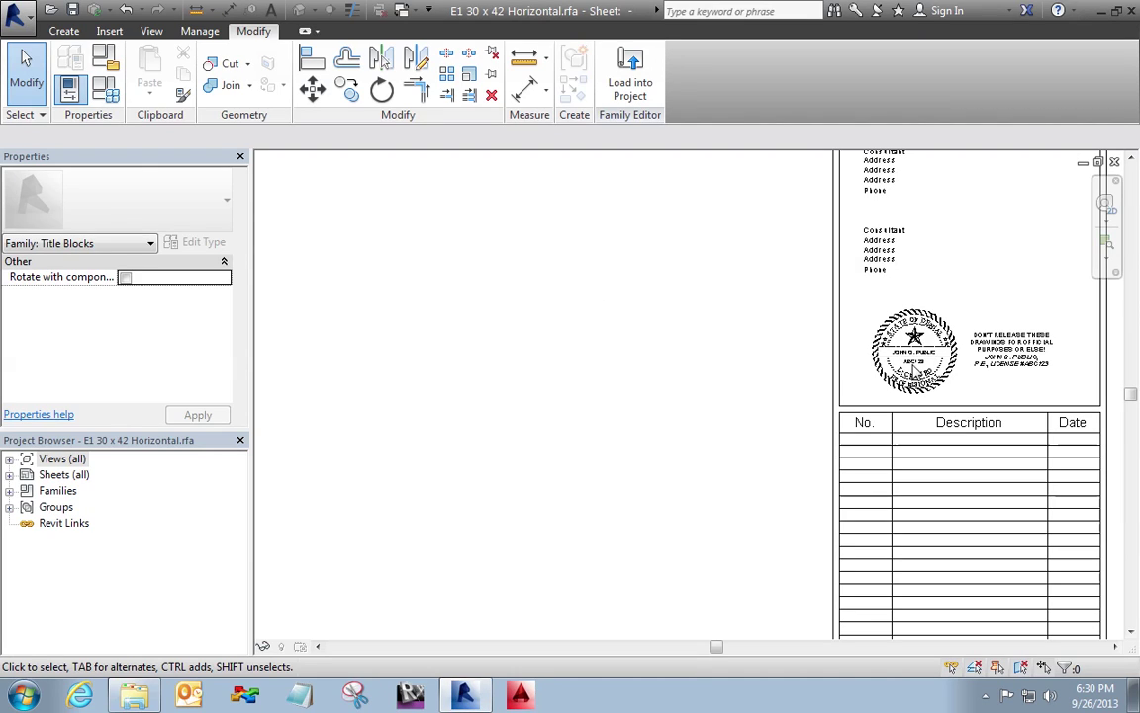
{"action": "left_click", "coordinate": [915, 352]}
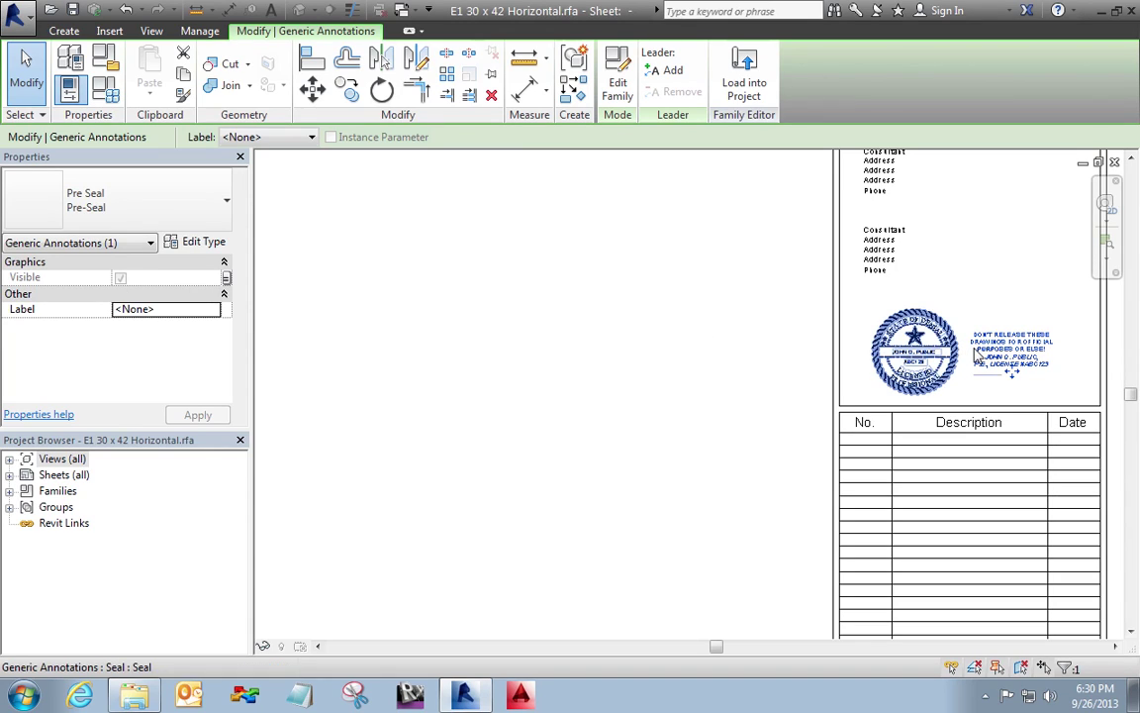
Step: Link the Seal annotation's Visible property to a new Yes/No instance parameter named Seal
{"action": "left_click", "coordinate": [940, 355]}
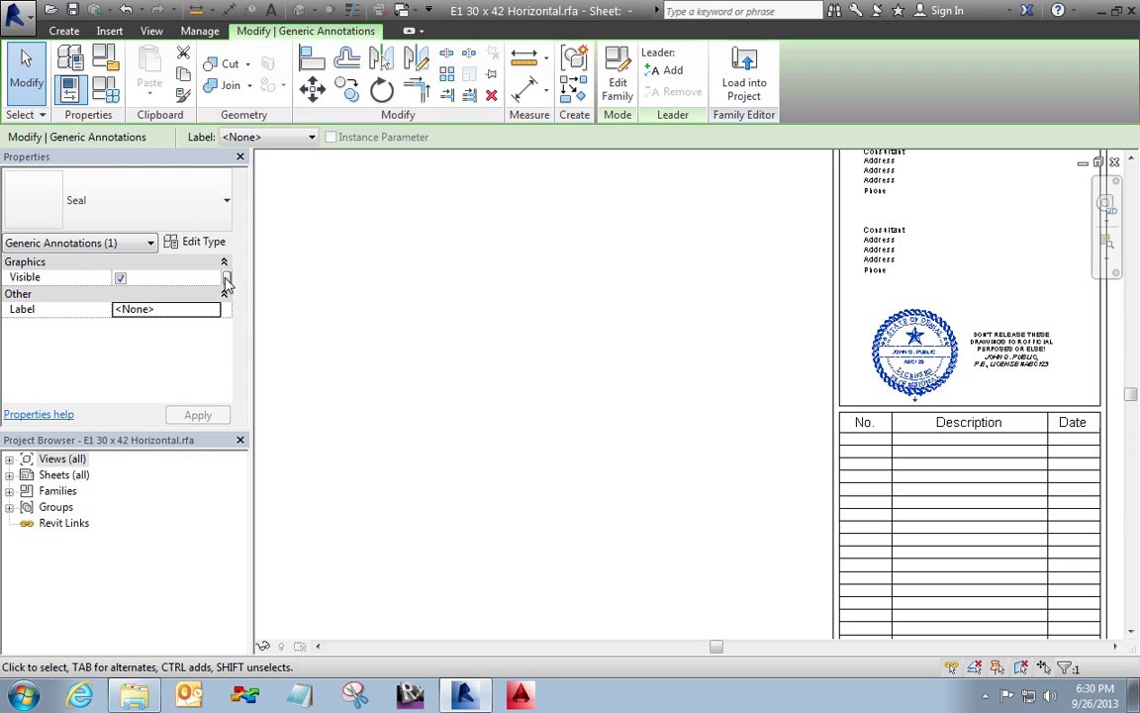
{"action": "left_click", "coordinate": [226, 280]}
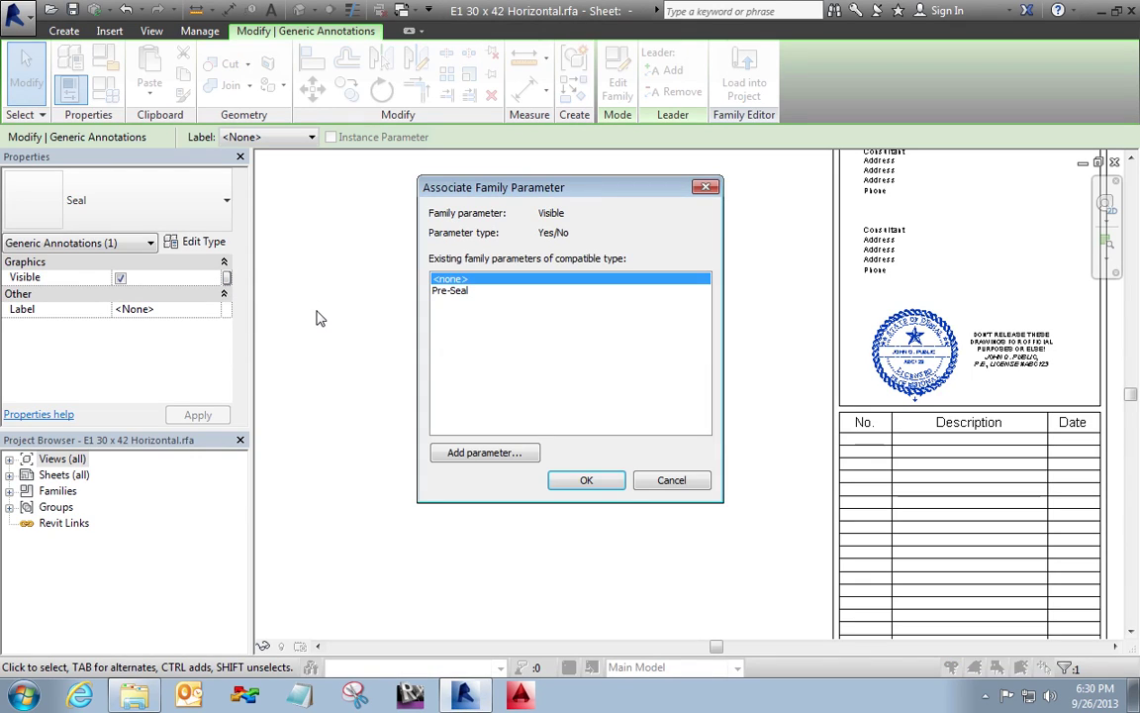
{"action": "left_click", "coordinate": [477, 455]}
{"action": "type", "text": "Seal"}
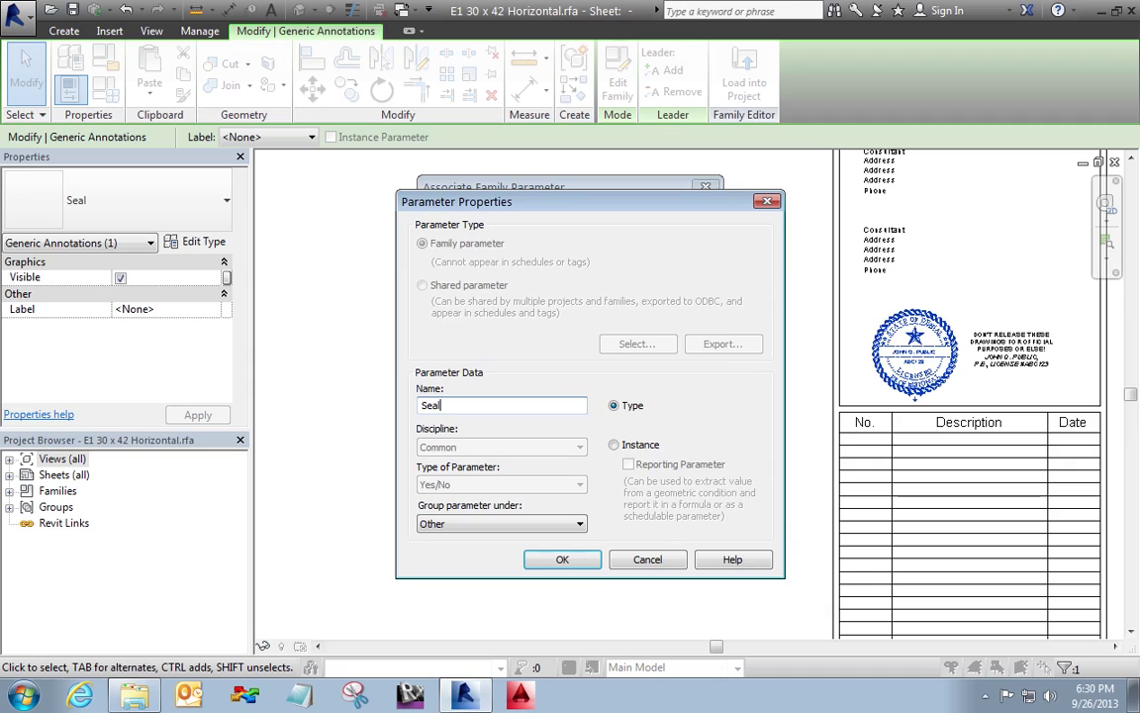
{"action": "left_click", "coordinate": [616, 444]}
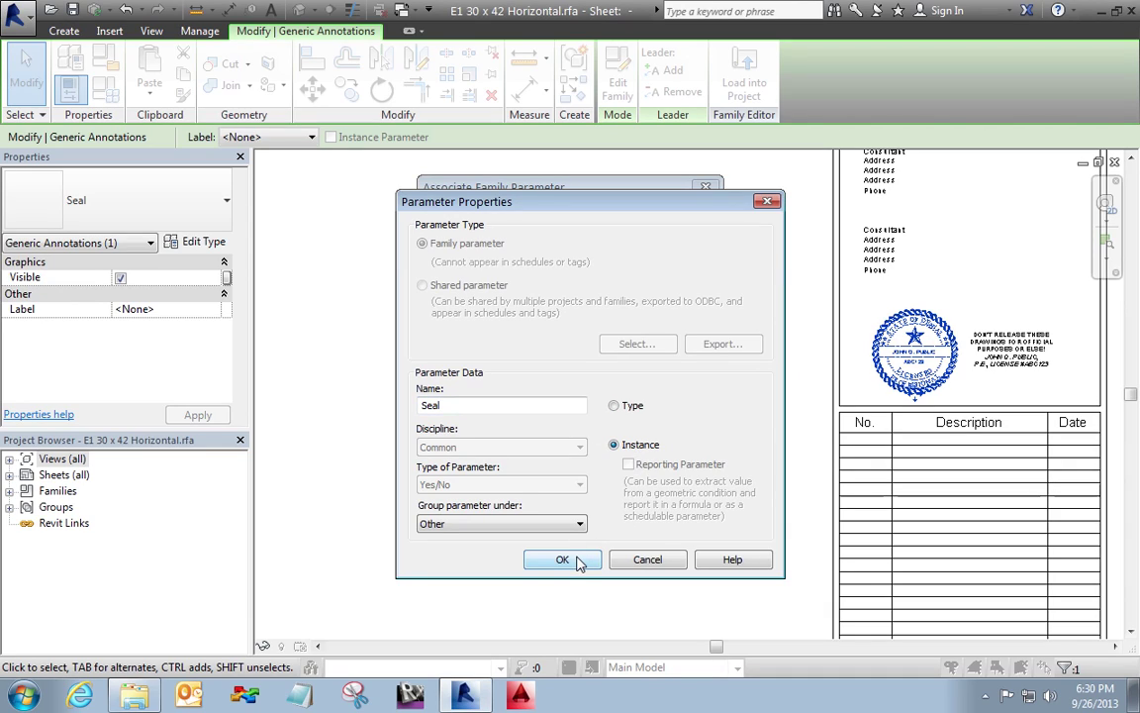
{"action": "left_click", "coordinate": [562, 560]}
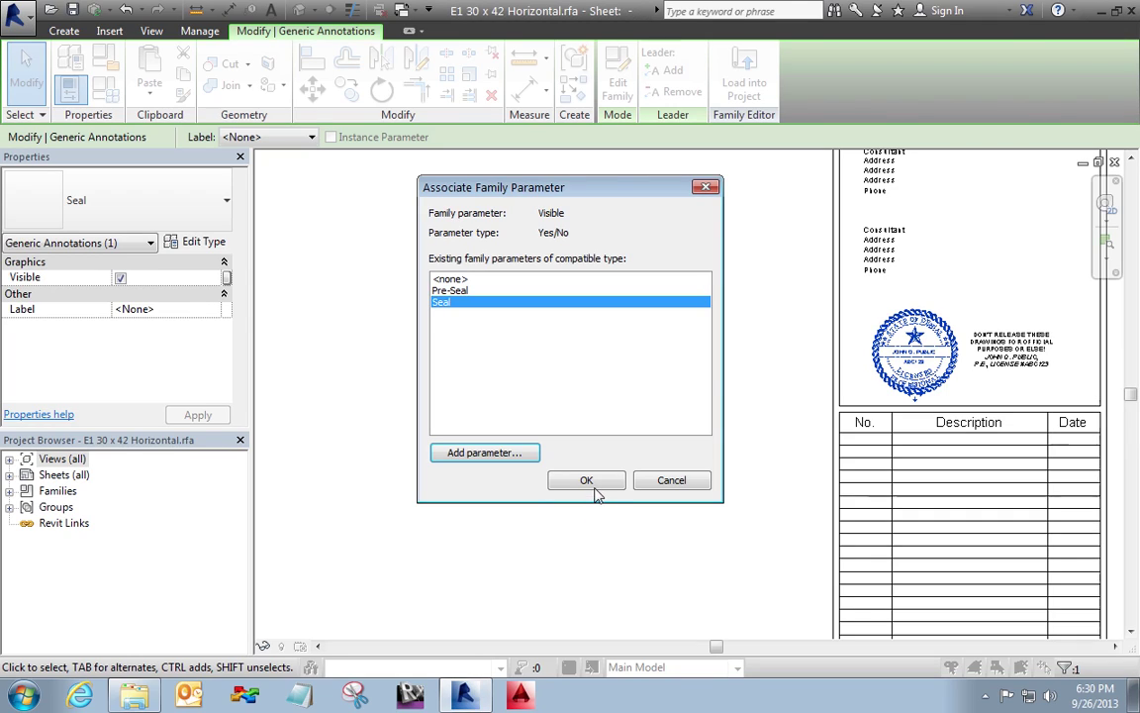
{"action": "left_click", "coordinate": [587, 481]}
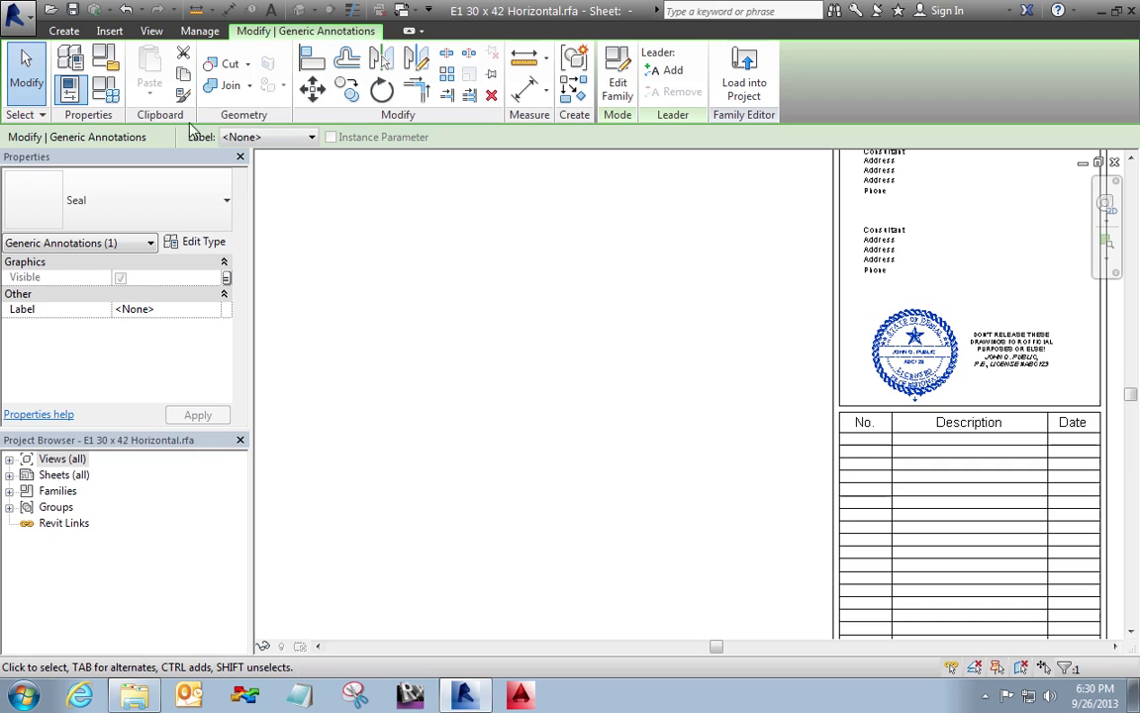
{"action": "left_click", "coordinate": [103, 91]}
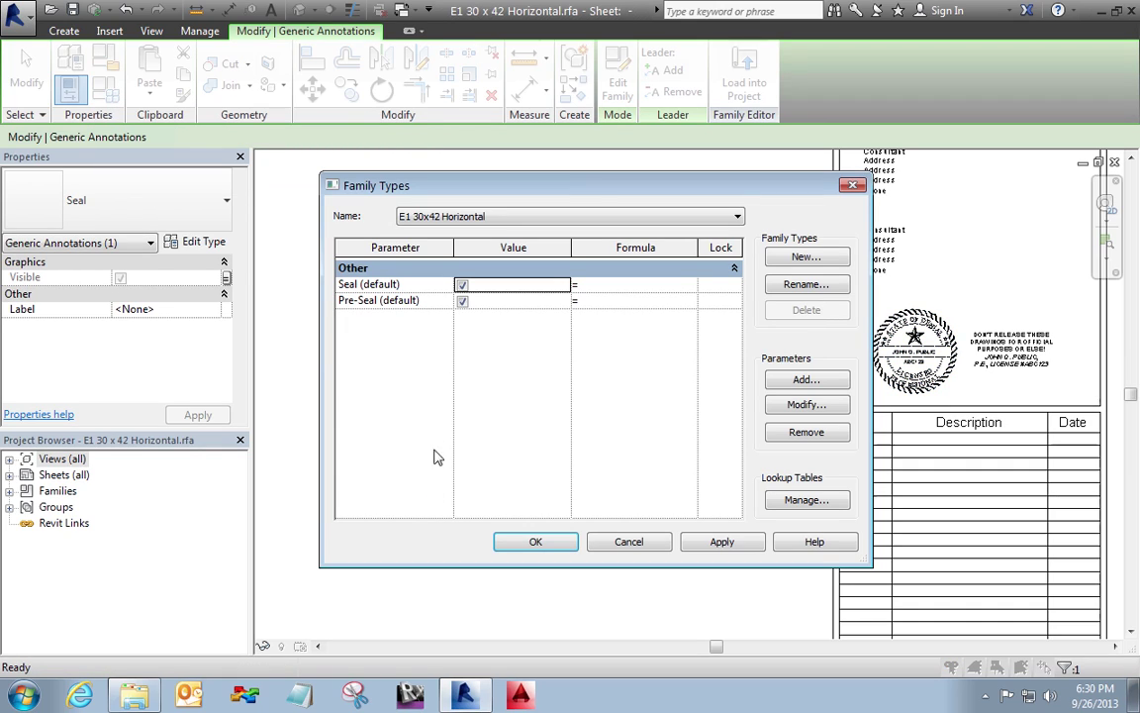
Step: Try IF(NOT(Seal)) as the Pre-Seal formula, then clear the rejected formula
{"action": "left_click", "coordinate": [649, 300]}
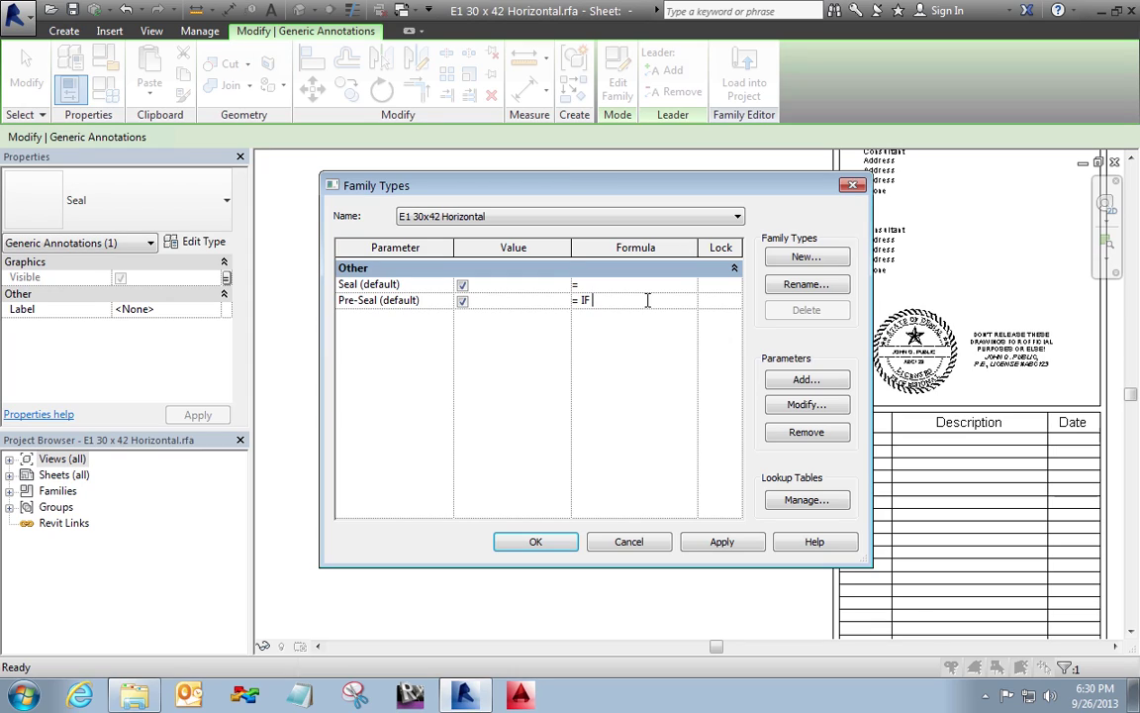
{"action": "type", "text": "T( Seal"}
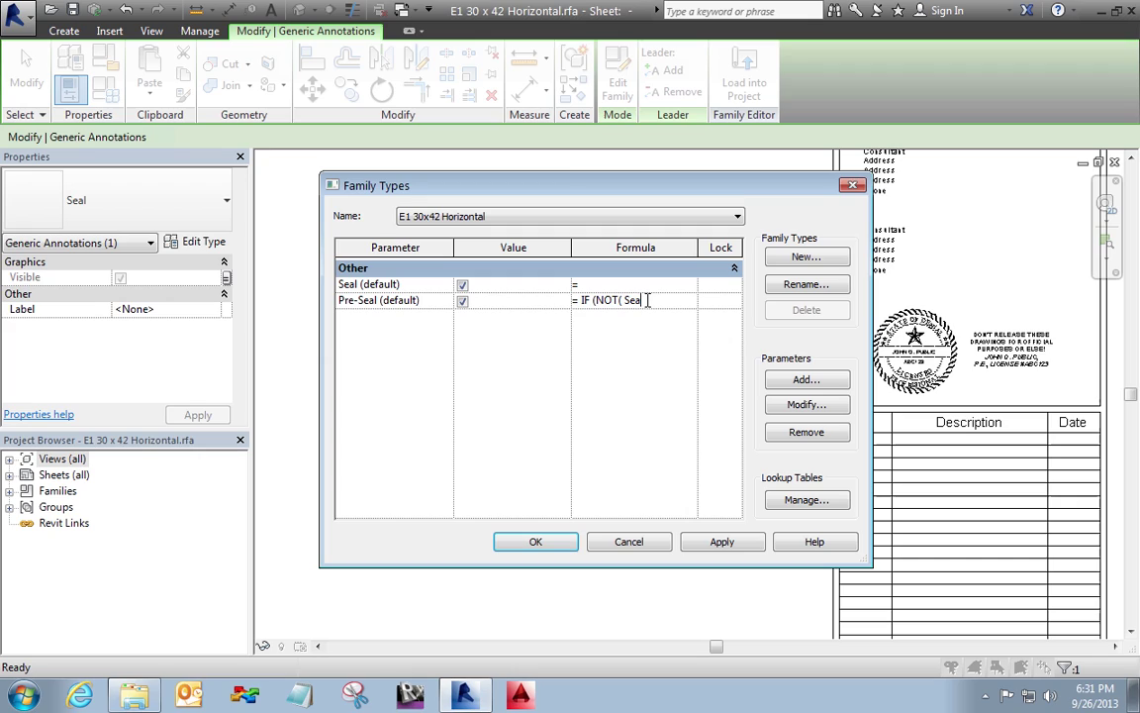
{"action": "type", "text": "))"}
{"action": "key", "text": "Return"}
{"action": "key", "text": "Return"}
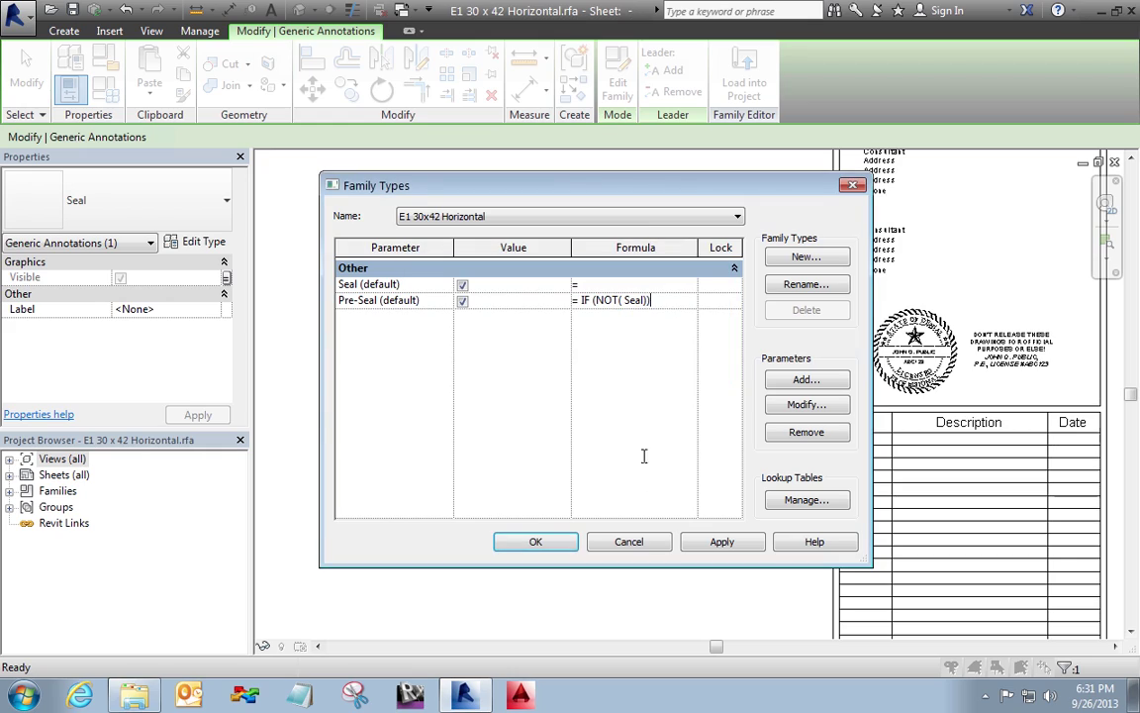
{"action": "key", "text": "ctrl+a"}
{"action": "key", "text": "Delete"}
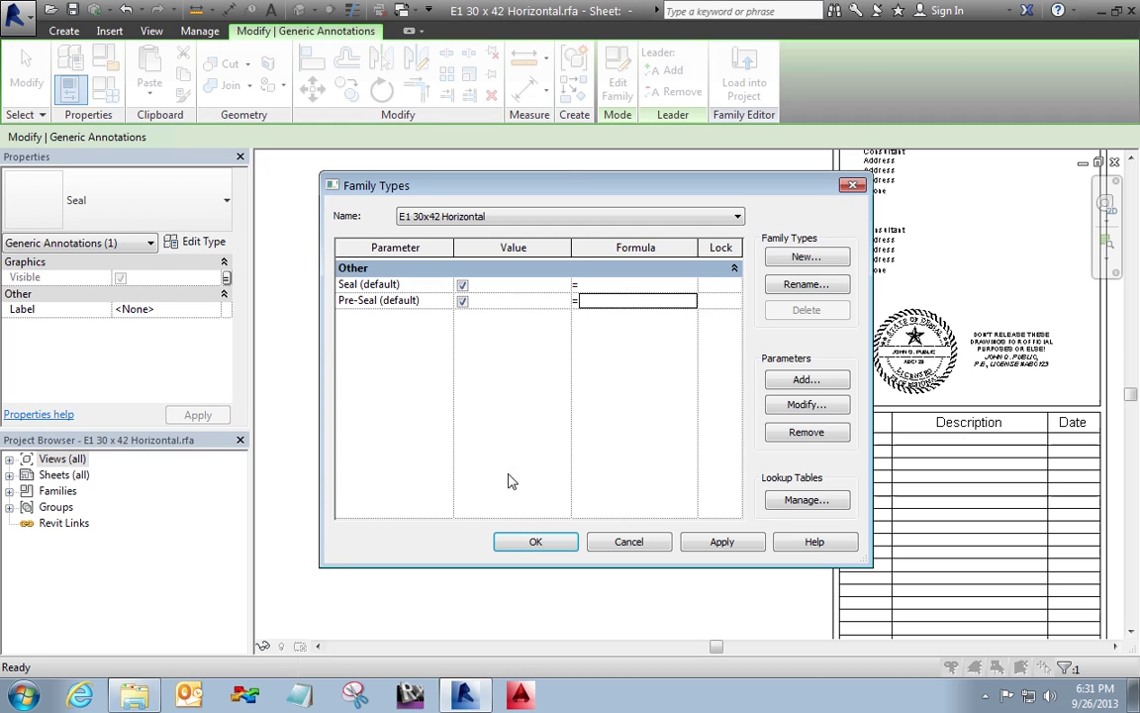
Step: Close the parameter values and move the seal over the release-warning note
{"action": "left_click", "coordinate": [535, 544]}
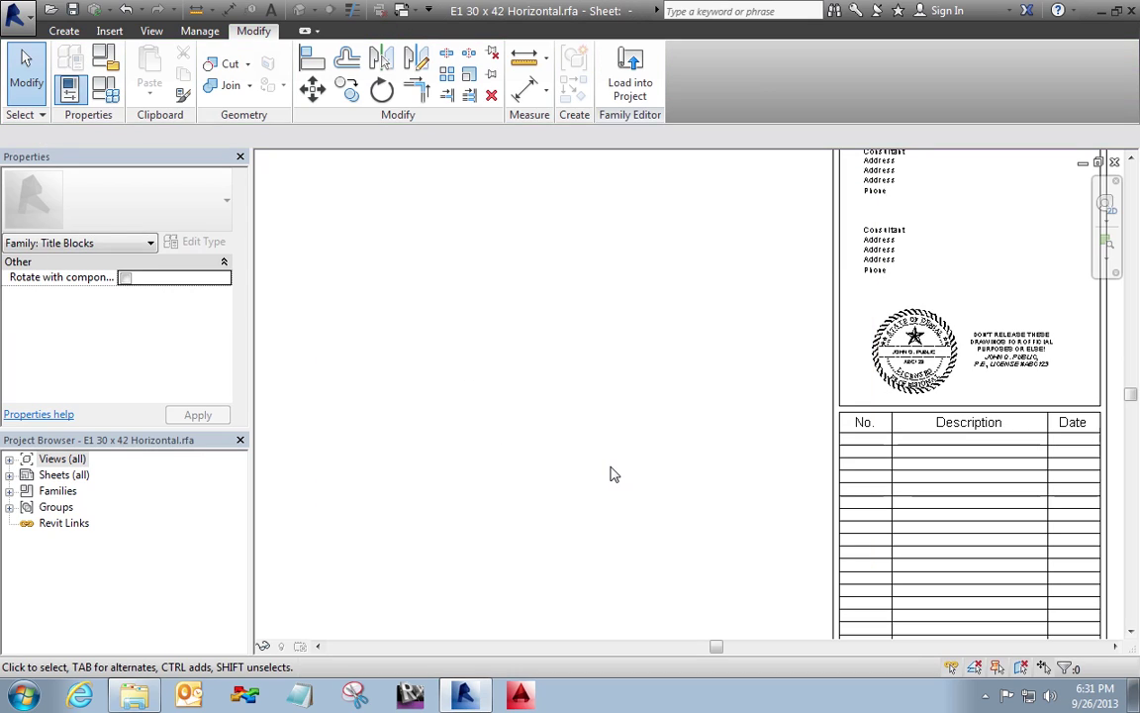
{"action": "left_click", "coordinate": [909, 365]}
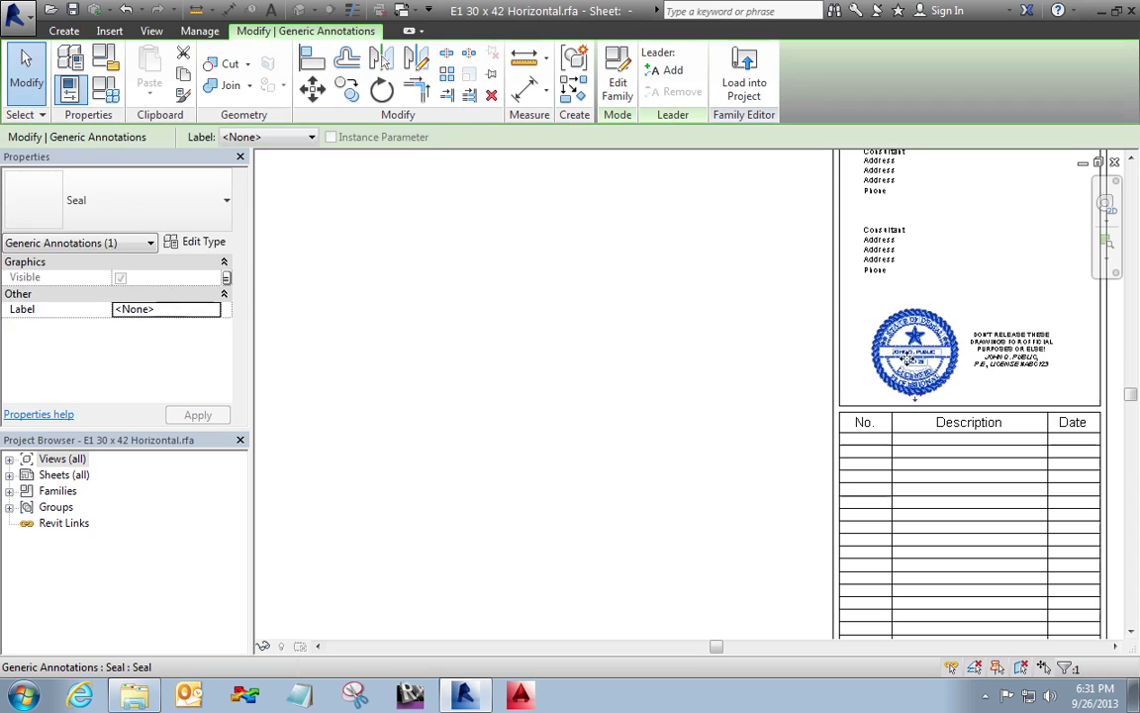
{"action": "left_click_drag", "start_coordinate": [915, 377], "coordinate": [1012, 390]}
{"action": "left_click", "coordinate": [678, 355]}
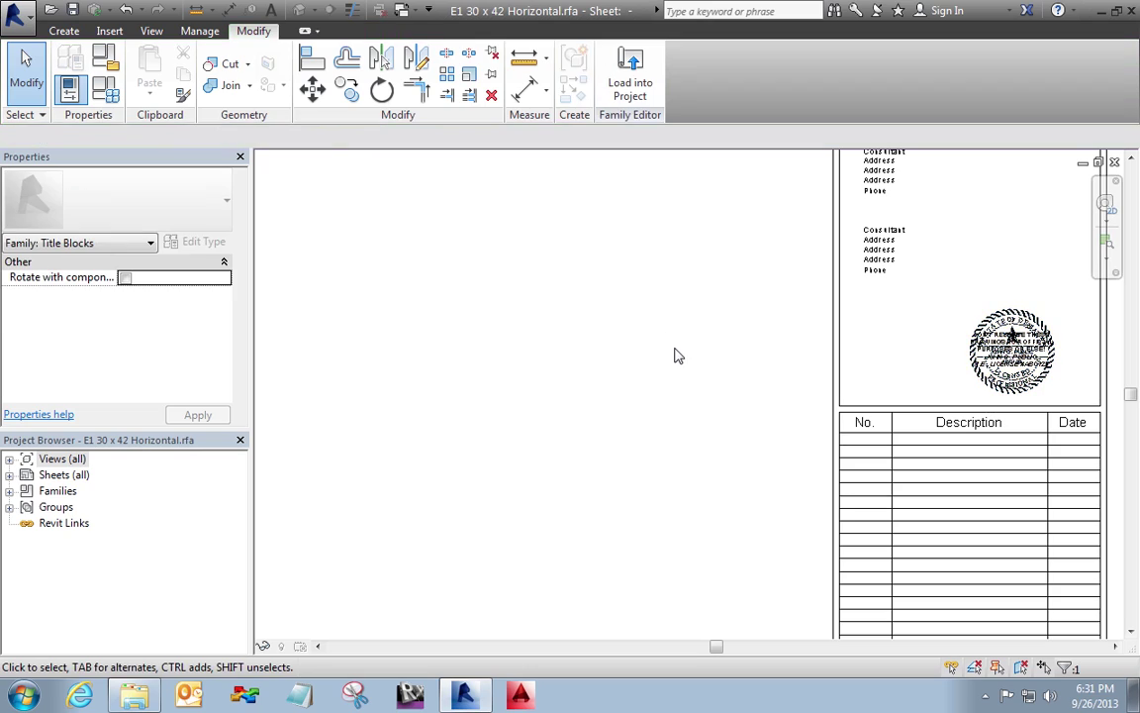
Step: Save the title block and load it into Modern-Hotel-Sheets.rvt, overwriting the existing version
{"action": "left_click", "coordinate": [72, 10]}
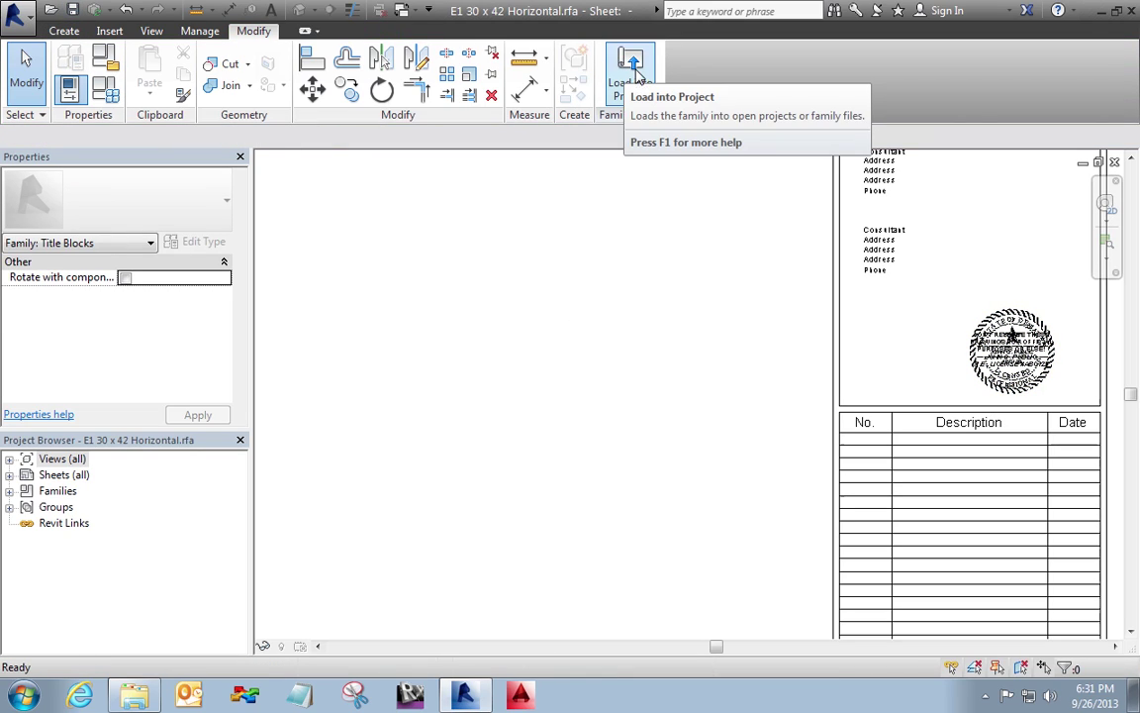
{"action": "left_click", "coordinate": [630, 75]}
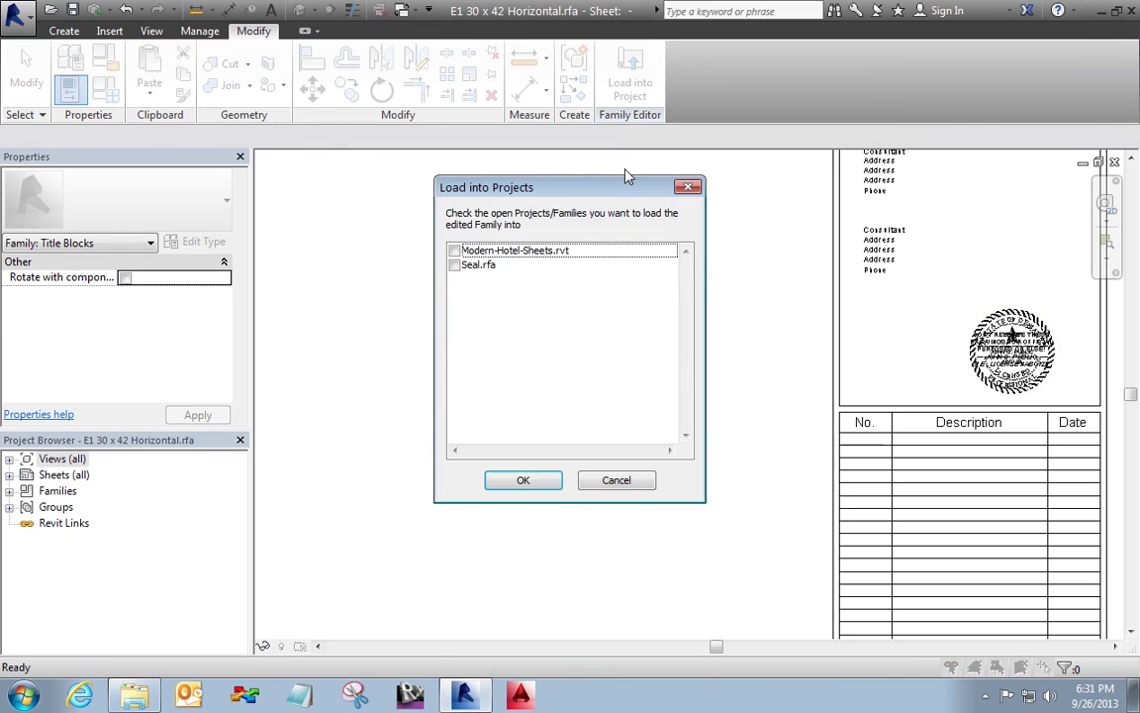
{"action": "left_click", "coordinate": [453, 250]}
{"action": "left_click", "coordinate": [524, 481]}
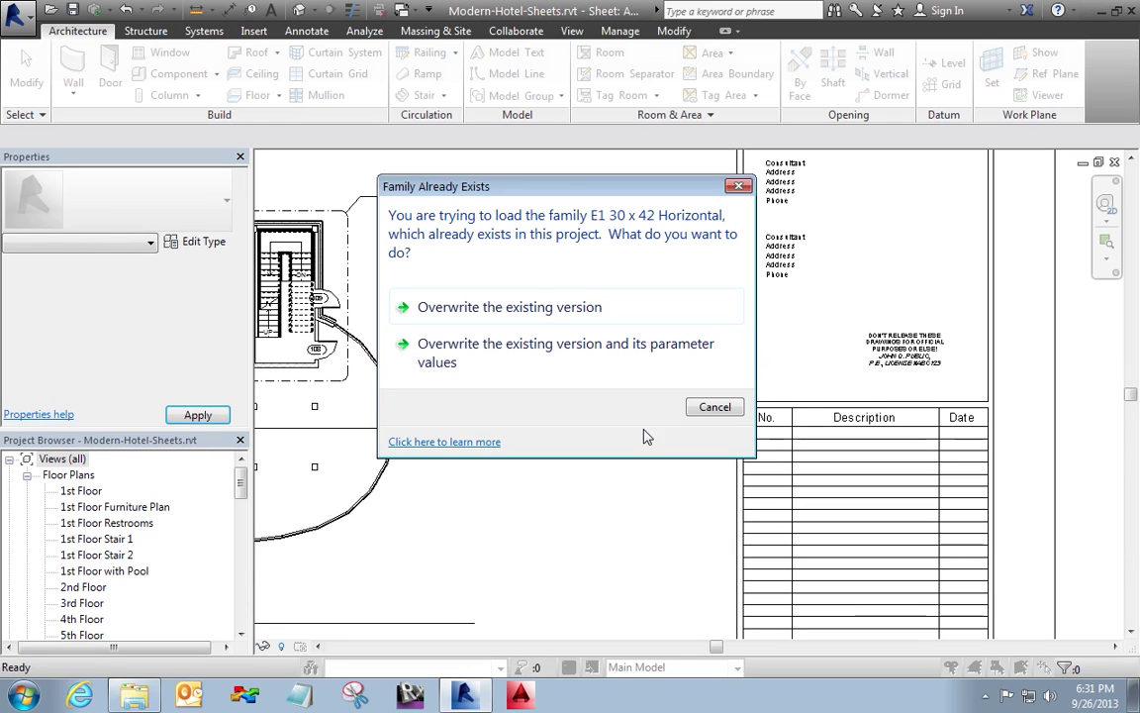
{"action": "left_click", "coordinate": [554, 307]}
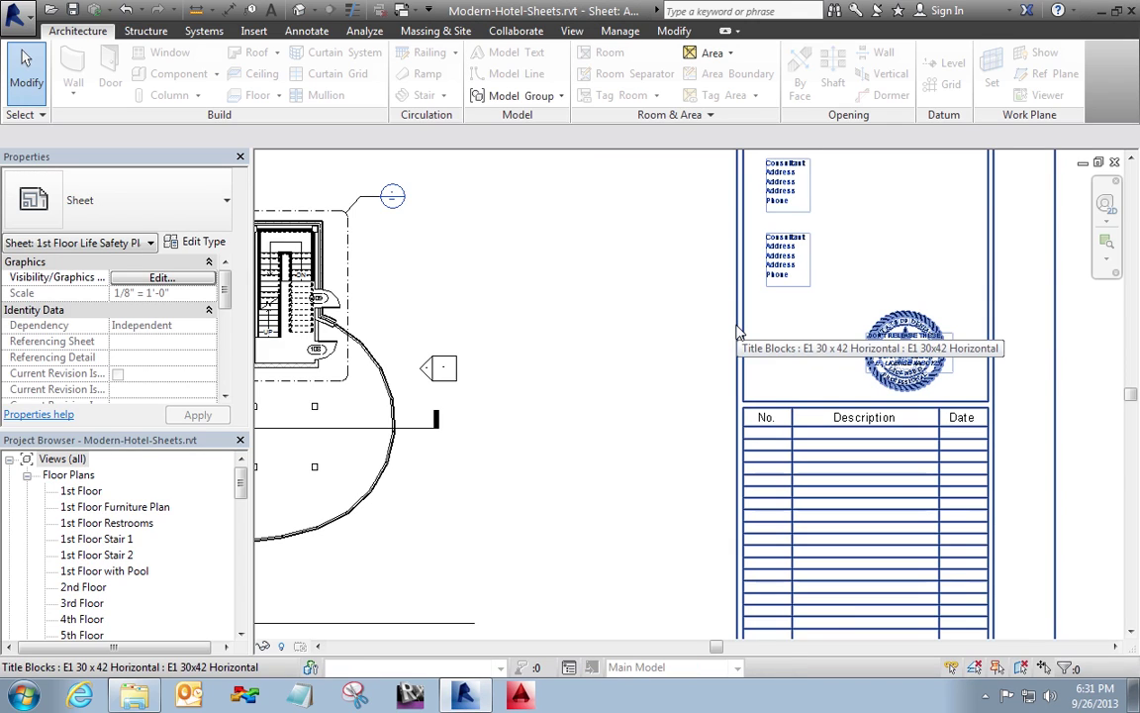
Step: Test the Seal and Pre-Seal options on the title block, ending with Seal on, Pre-Seal off
{"action": "left_click", "coordinate": [734, 324]}
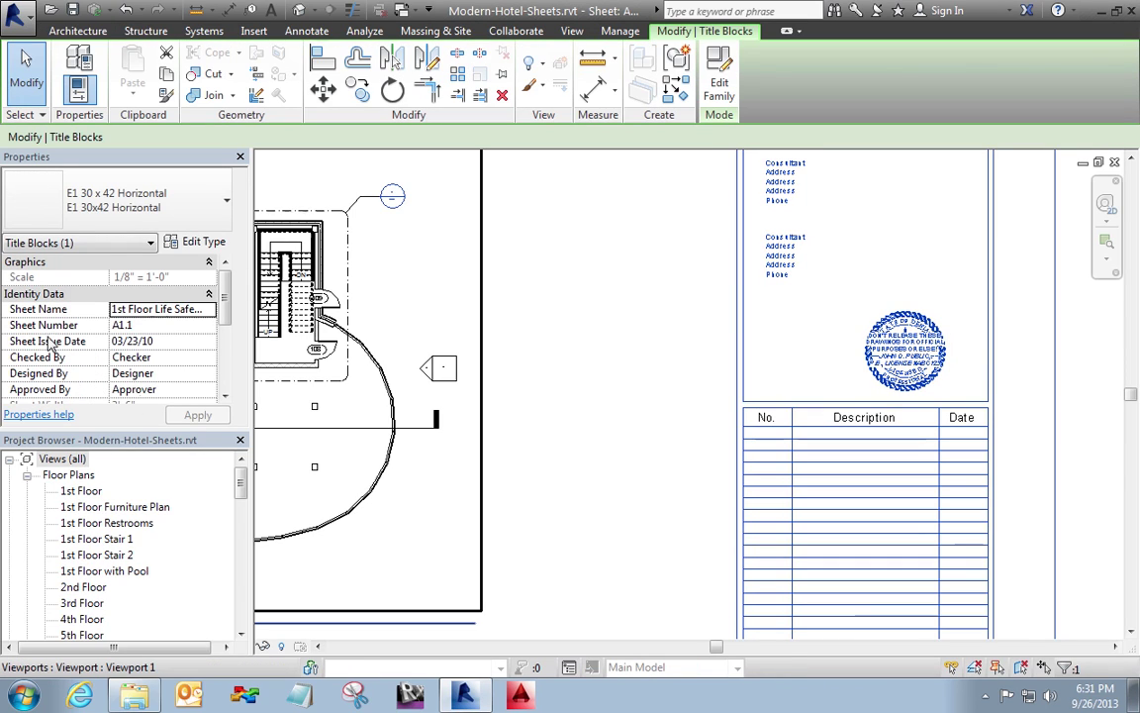
{"action": "left_click_drag", "start_coordinate": [227, 300], "coordinate": [224, 361]}
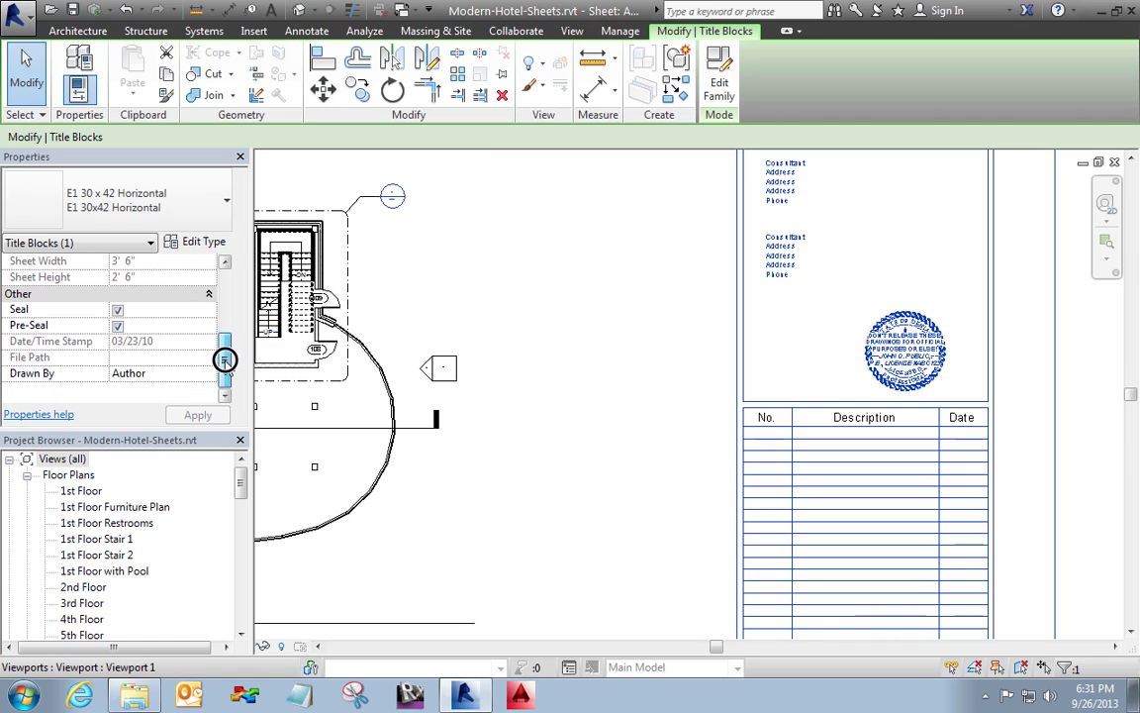
{"action": "left_click", "coordinate": [118, 327]}
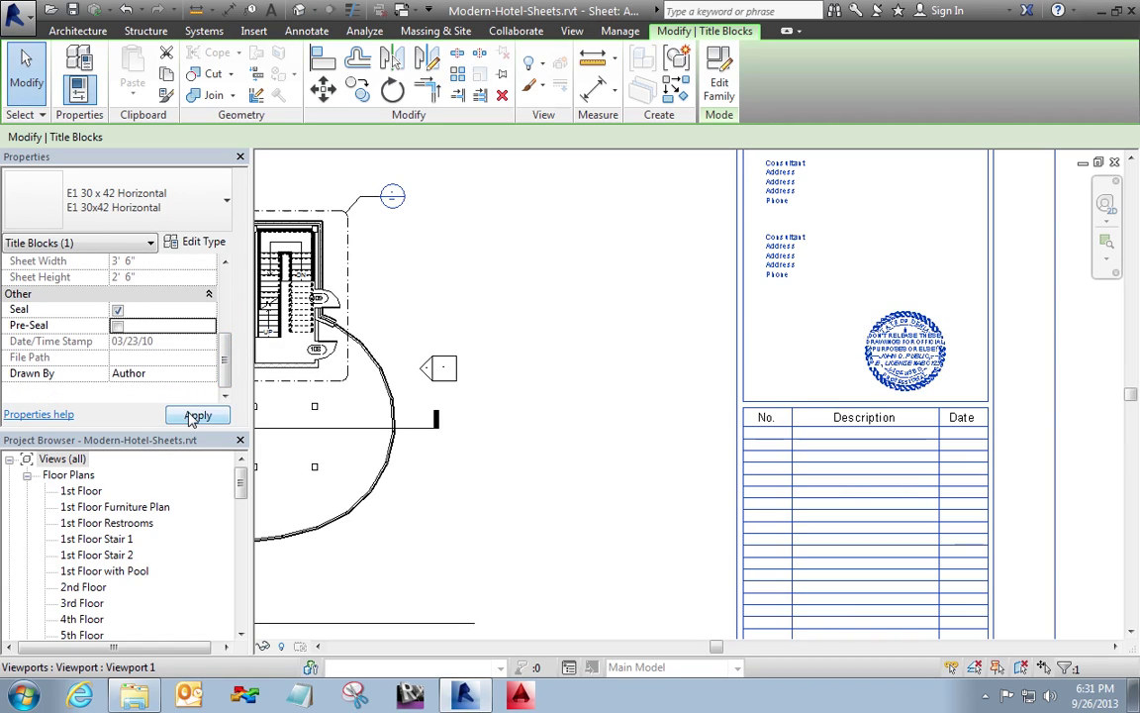
{"action": "left_click", "coordinate": [193, 417]}
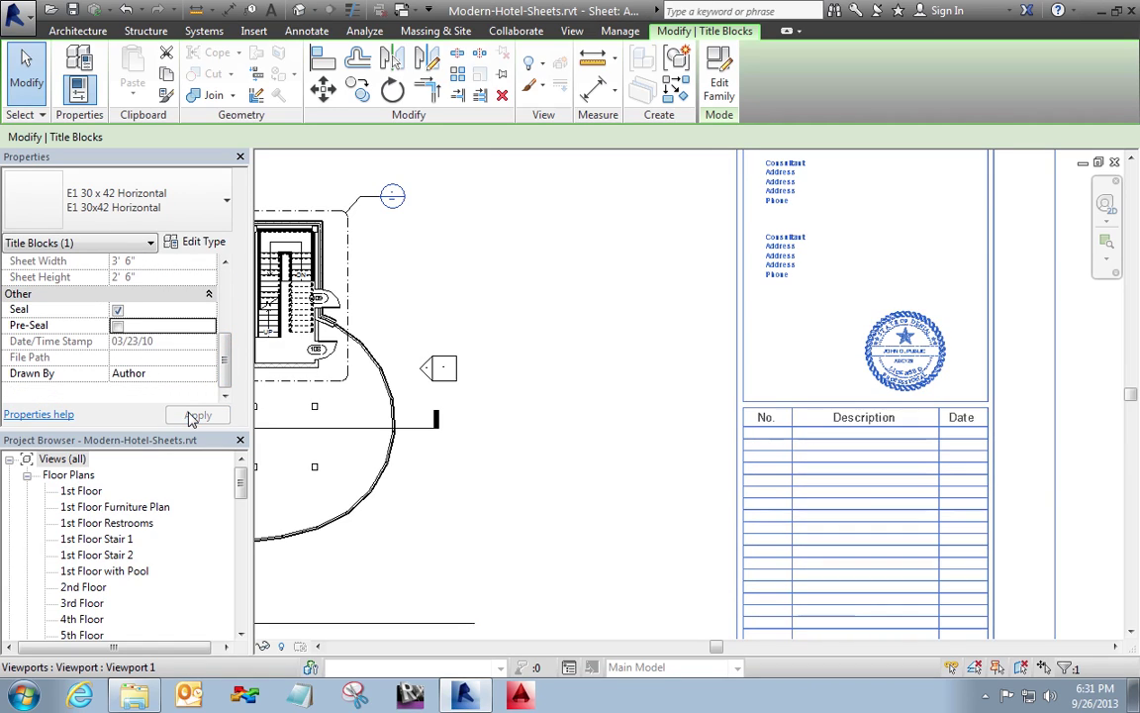
{"action": "left_click", "coordinate": [118, 326]}
{"action": "left_click", "coordinate": [117, 310]}
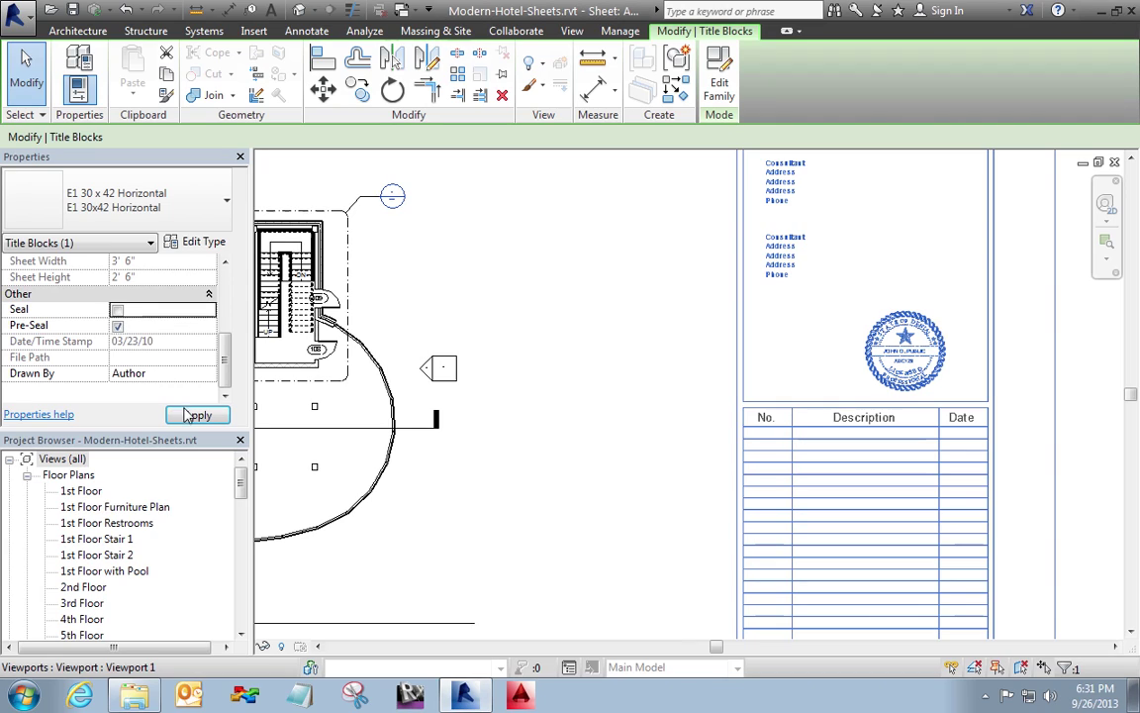
{"action": "left_click", "coordinate": [190, 417]}
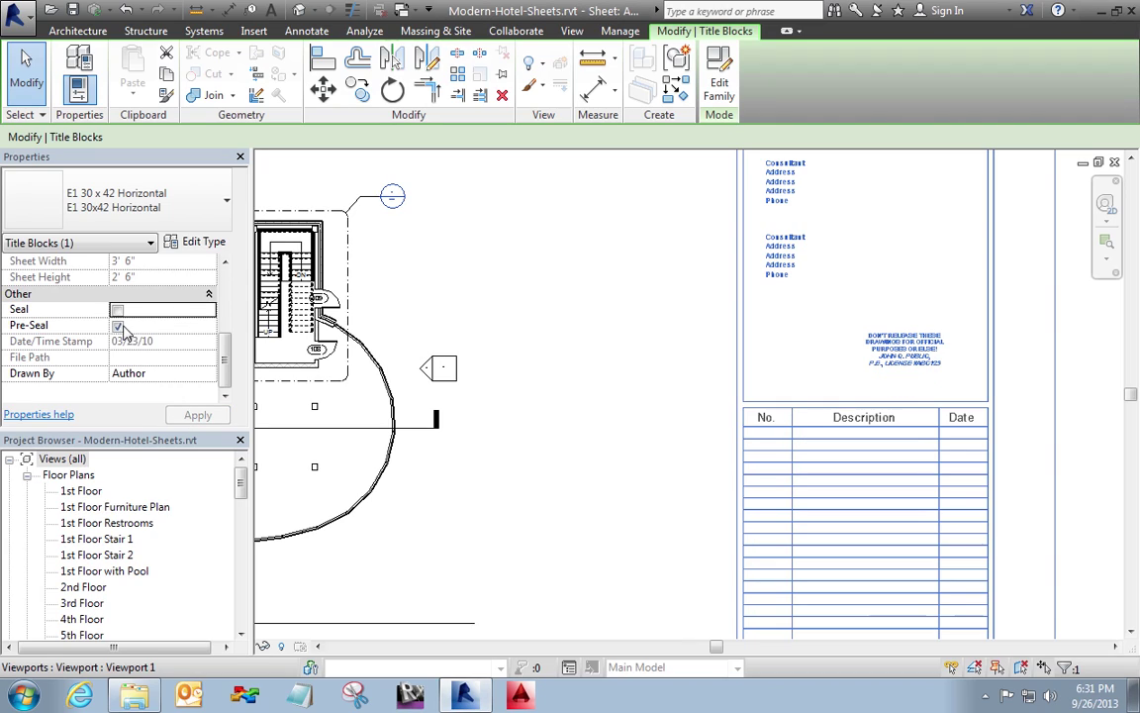
{"action": "left_click", "coordinate": [199, 415]}
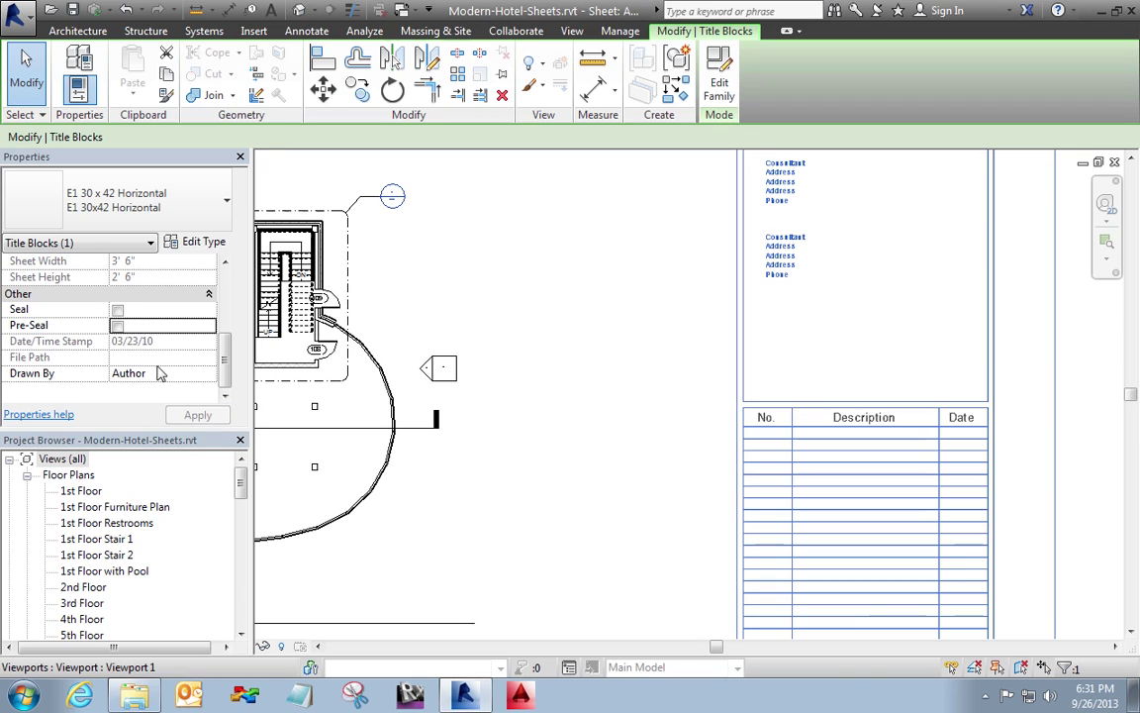
{"action": "left_click", "coordinate": [117, 310]}
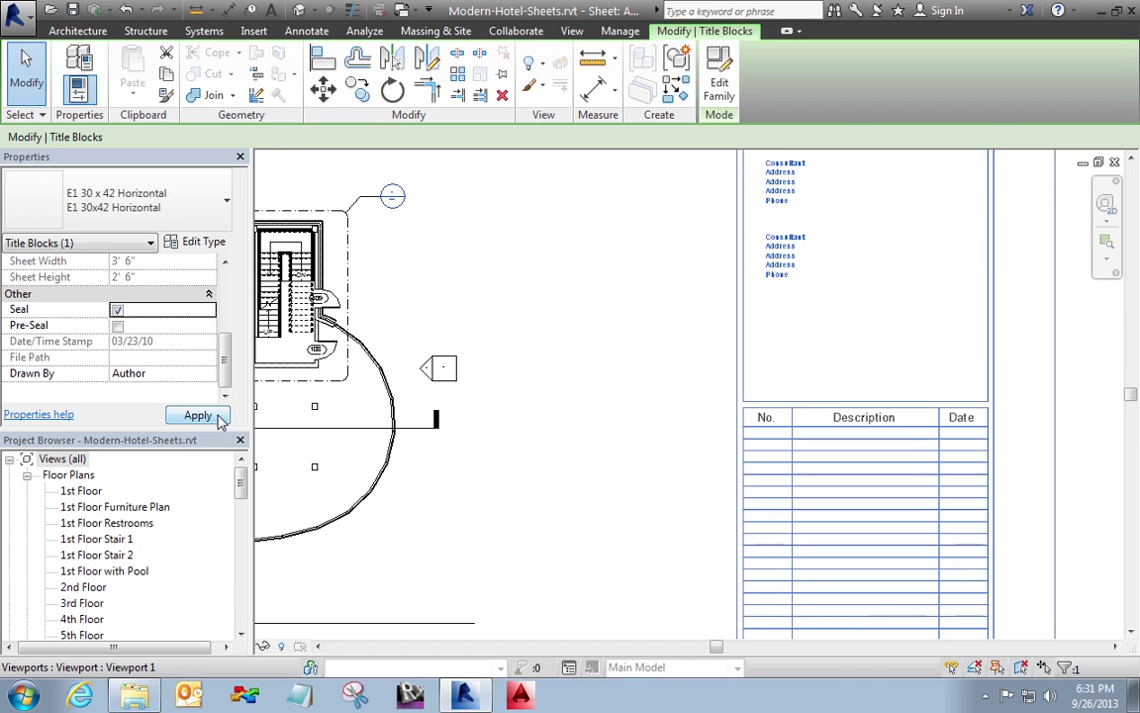
{"action": "left_click", "coordinate": [208, 416]}
{"action": "left_click", "coordinate": [594, 380]}
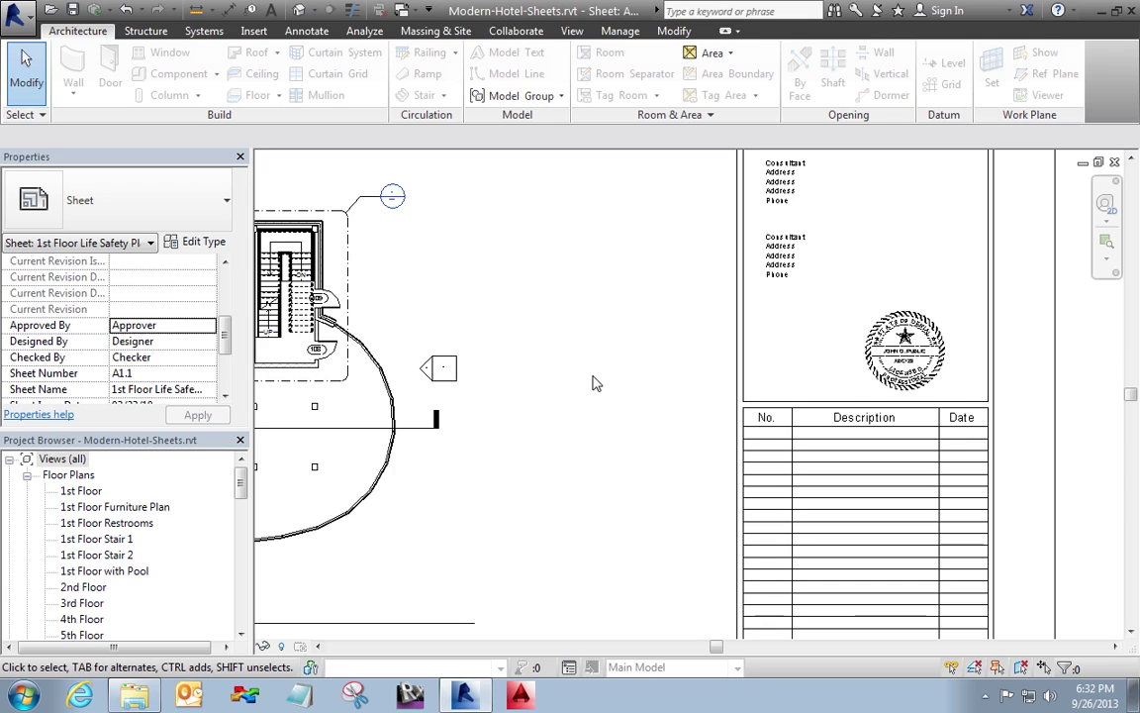
Step: Zoom to fit sheet A1.1, cancel the accidental edit mode, then zoom into the seal area
{"action": "scroll", "coordinate": [857, 521], "scroll_direction": "down", "scroll_amount": 6}
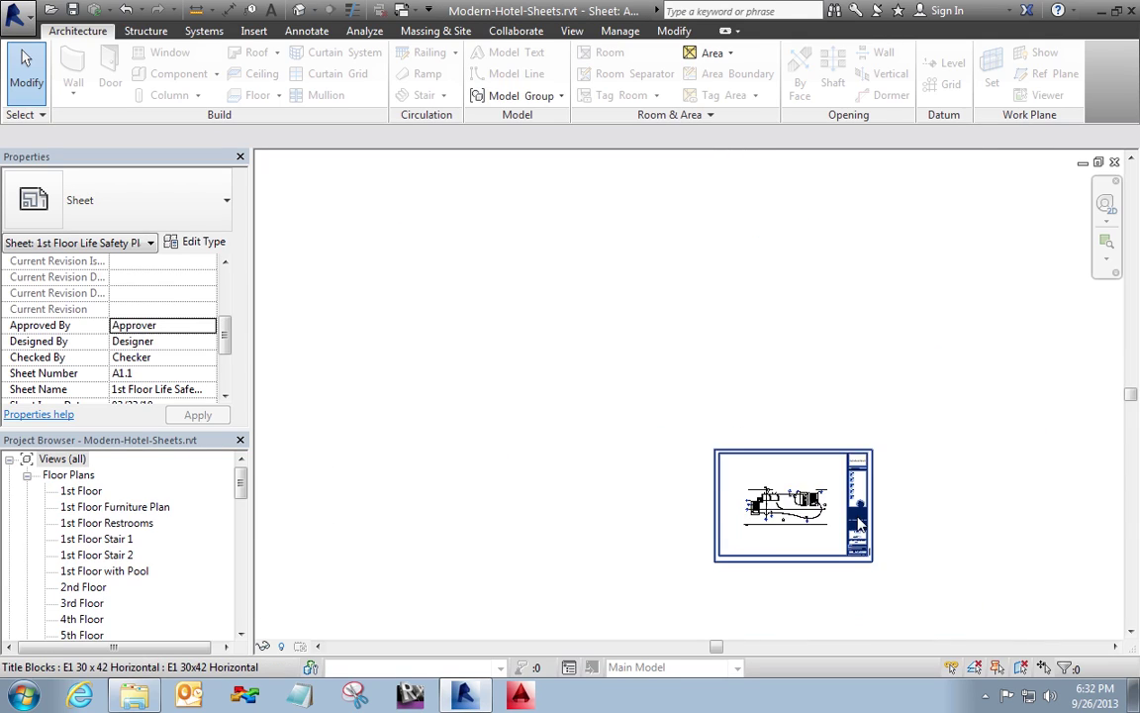
{"action": "key", "text": "z"}
{"action": "key", "text": "f"}
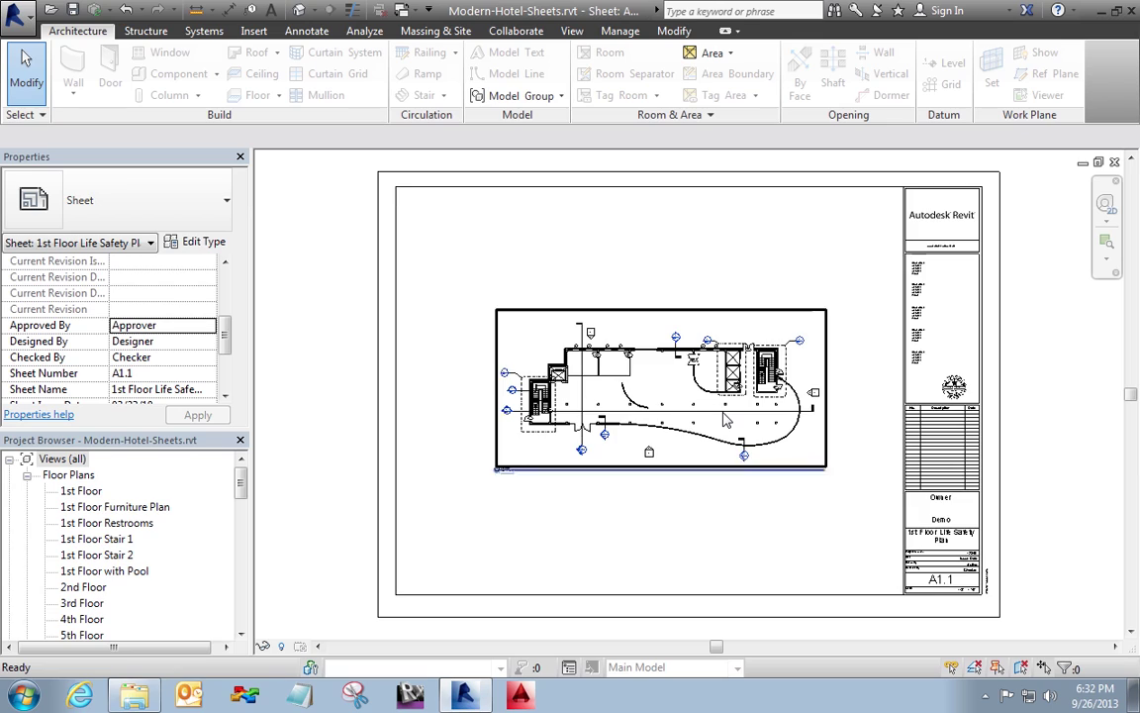
{"action": "double_click", "coordinate": [787, 422]}
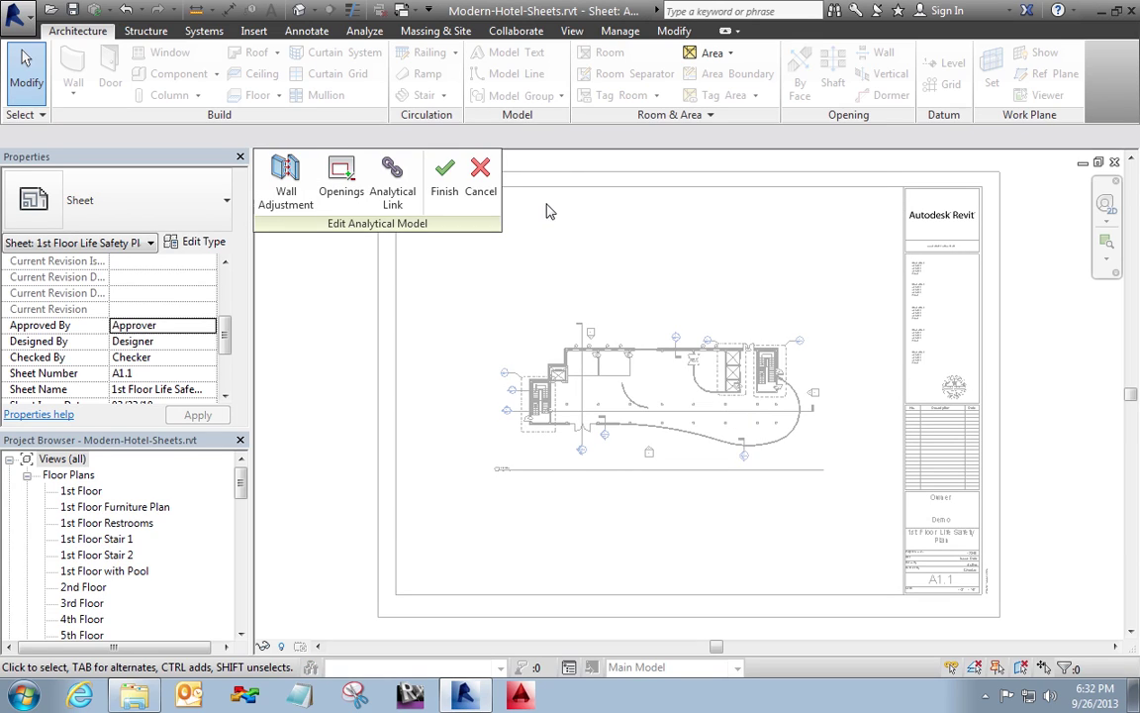
{"action": "key", "text": "Escape"}
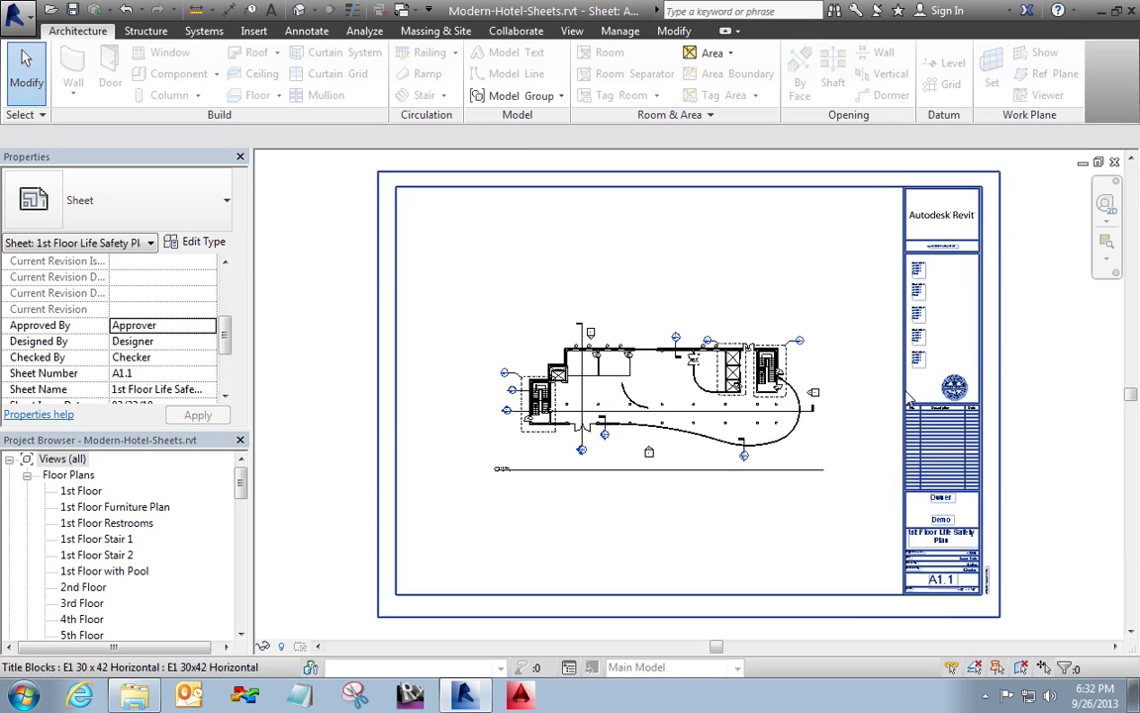
{"action": "key", "text": "z"}
{"action": "key", "text": "r"}
{"action": "left_click_drag", "start_coordinate": [886, 408], "coordinate": [987, 367]}
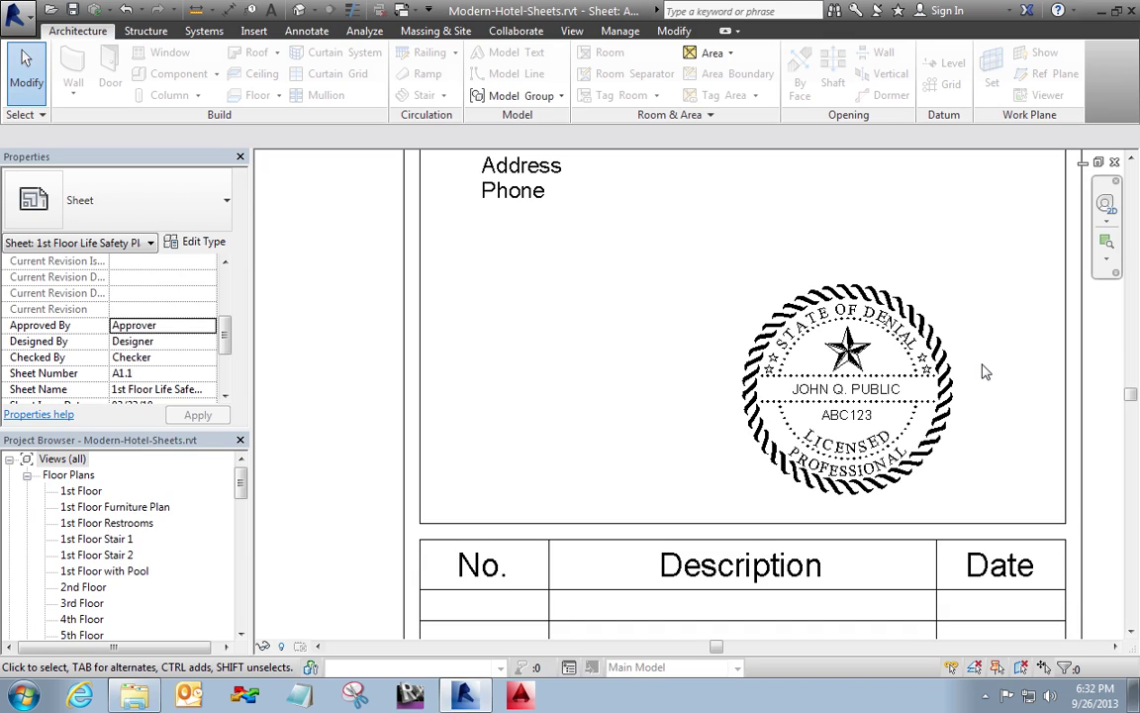
Step: In Explorer's Seal Video folder, select the earlier printed PDF 20130926121502411.pdf
{"action": "left_click", "coordinate": [138, 701]}
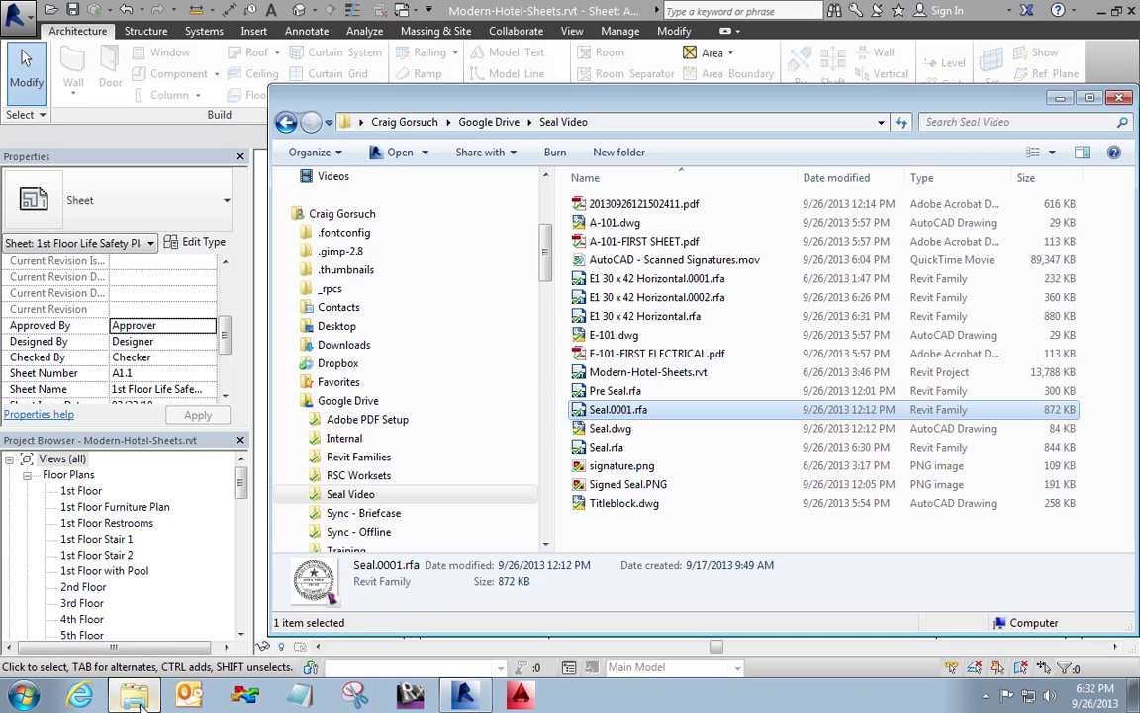
{"action": "left_click", "coordinate": [630, 487]}
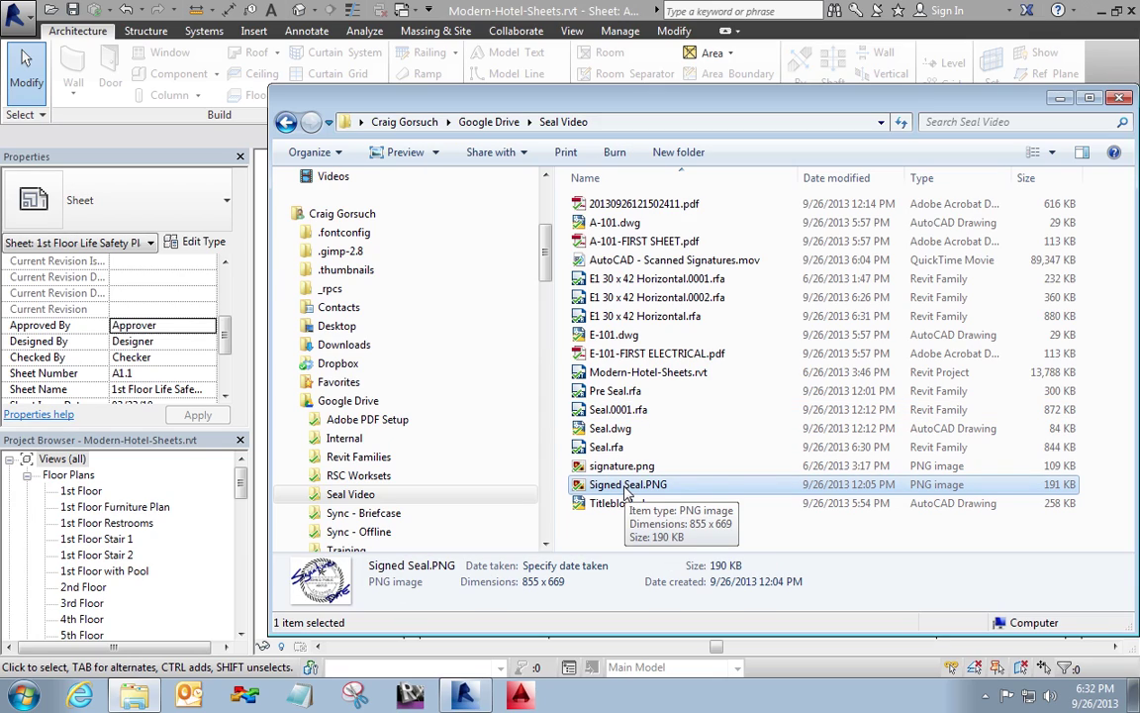
{"action": "left_click", "coordinate": [641, 206]}
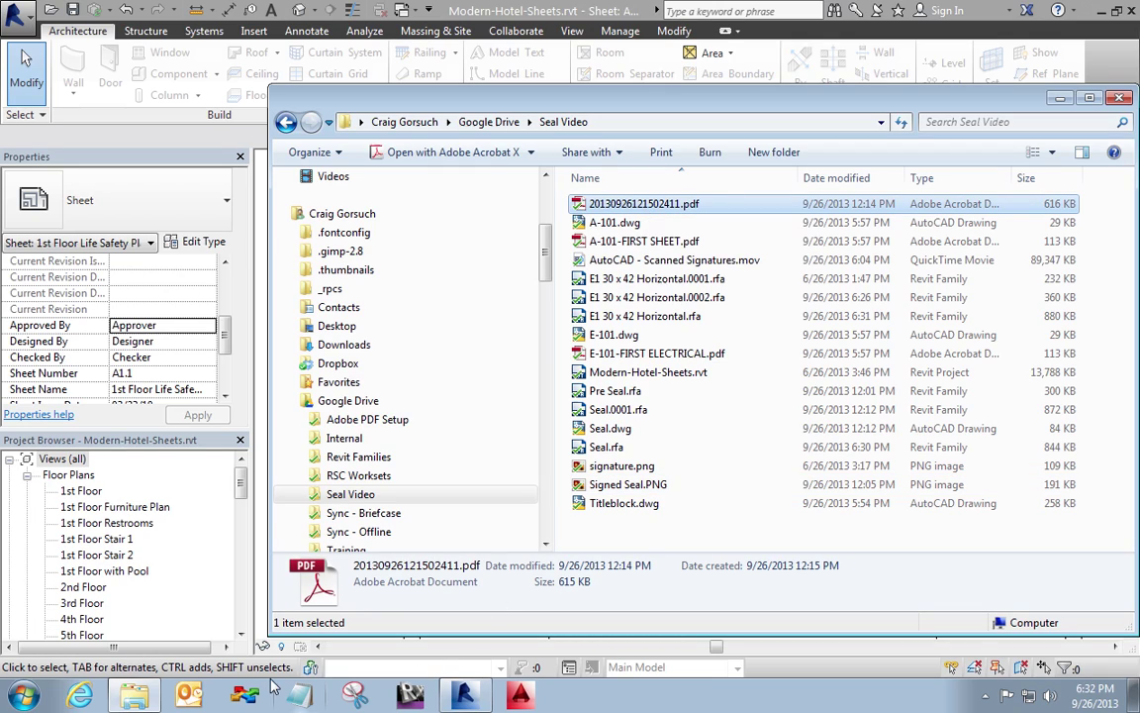
{"action": "left_click", "coordinate": [28, 699]}
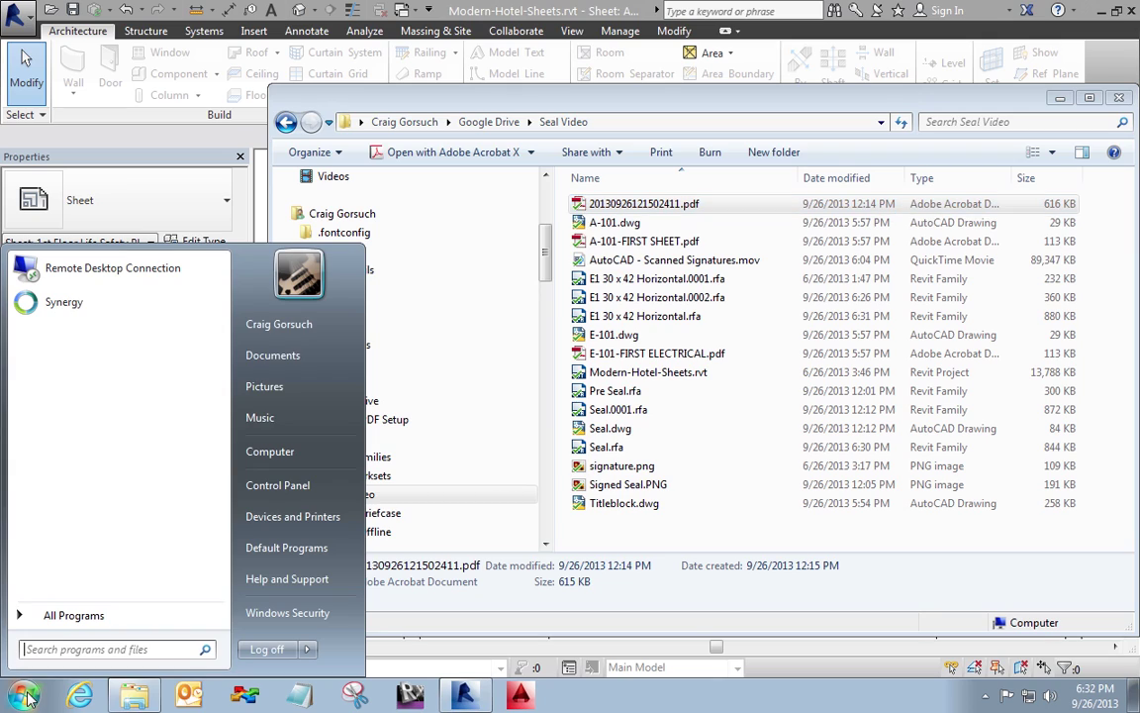
{"action": "left_click", "coordinate": [28, 699]}
{"action": "left_click", "coordinate": [616, 203]}
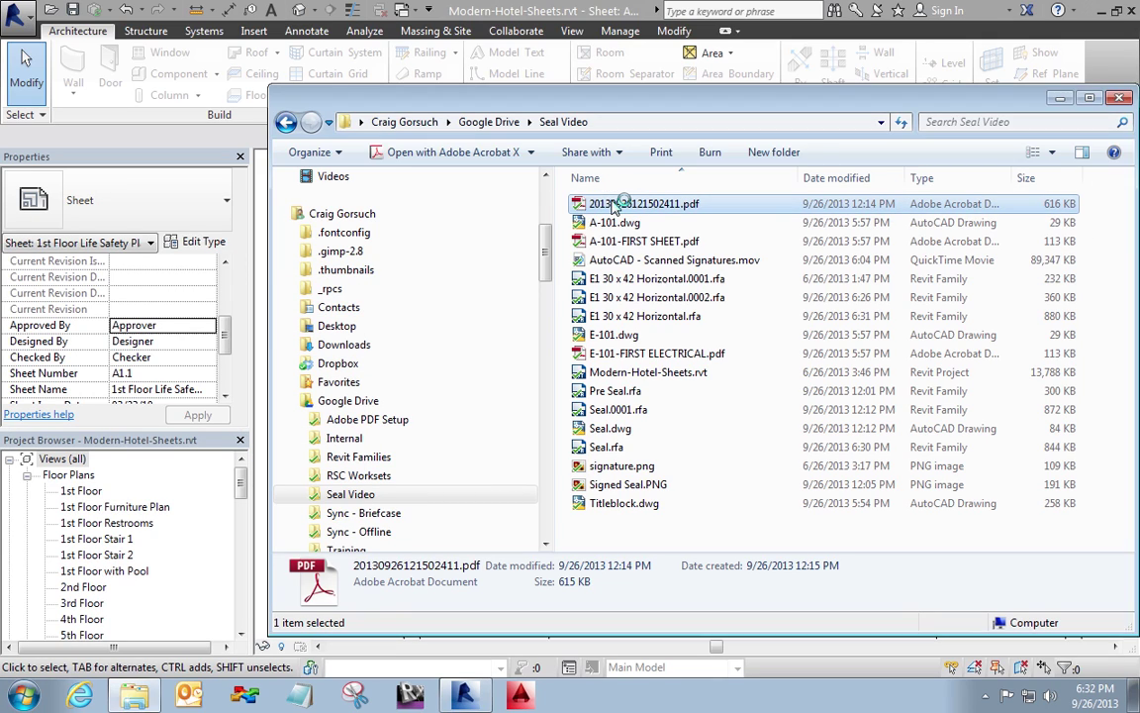
Step: Open the PDF in Acrobat and save it as a PNG named 'Seal with Signature'
{"action": "double_click", "coordinate": [616, 203]}
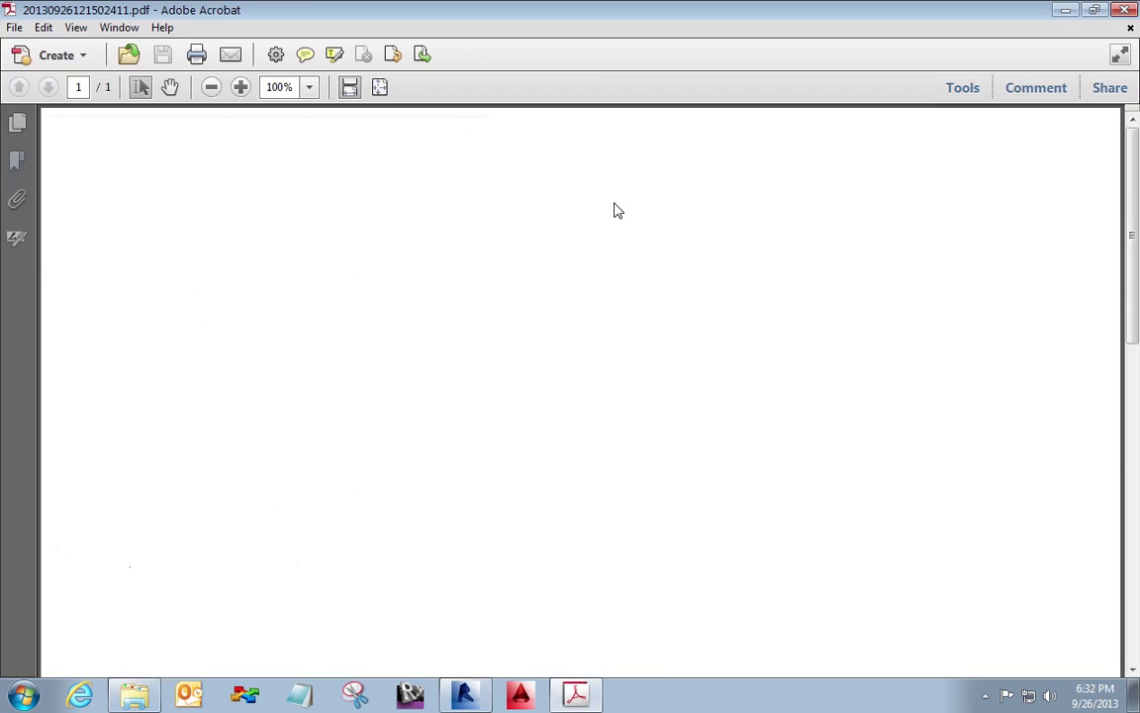
{"action": "left_click", "coordinate": [14, 27]}
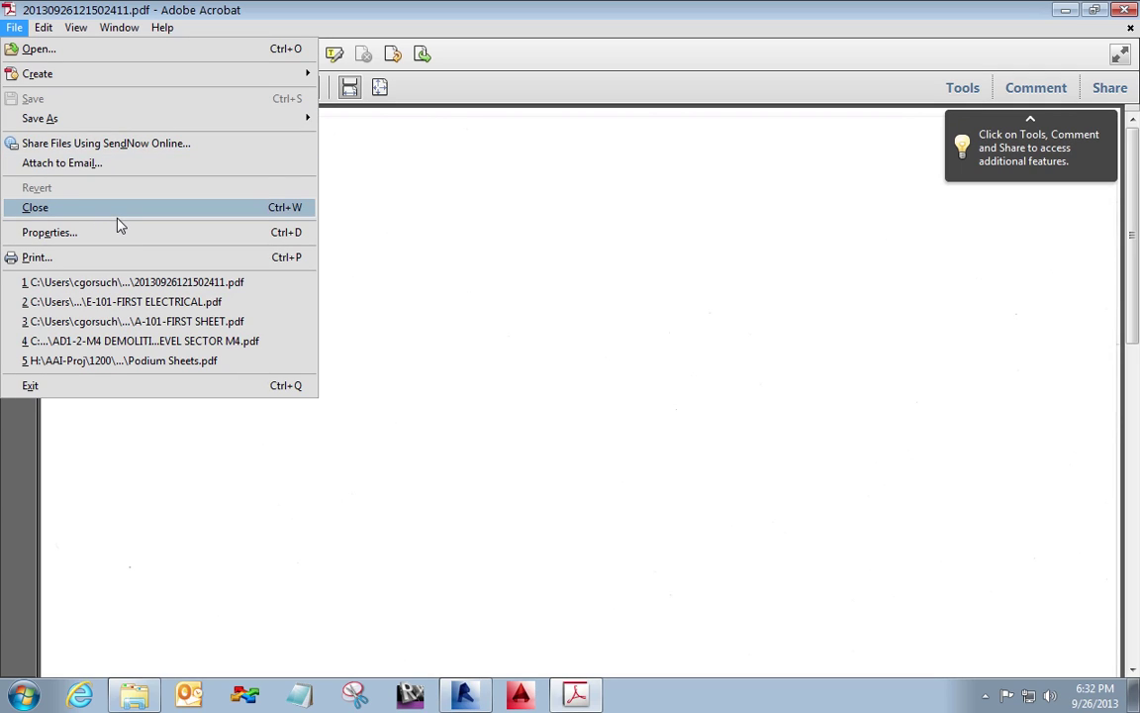
{"action": "mouse_move", "coordinate": [126, 126]}
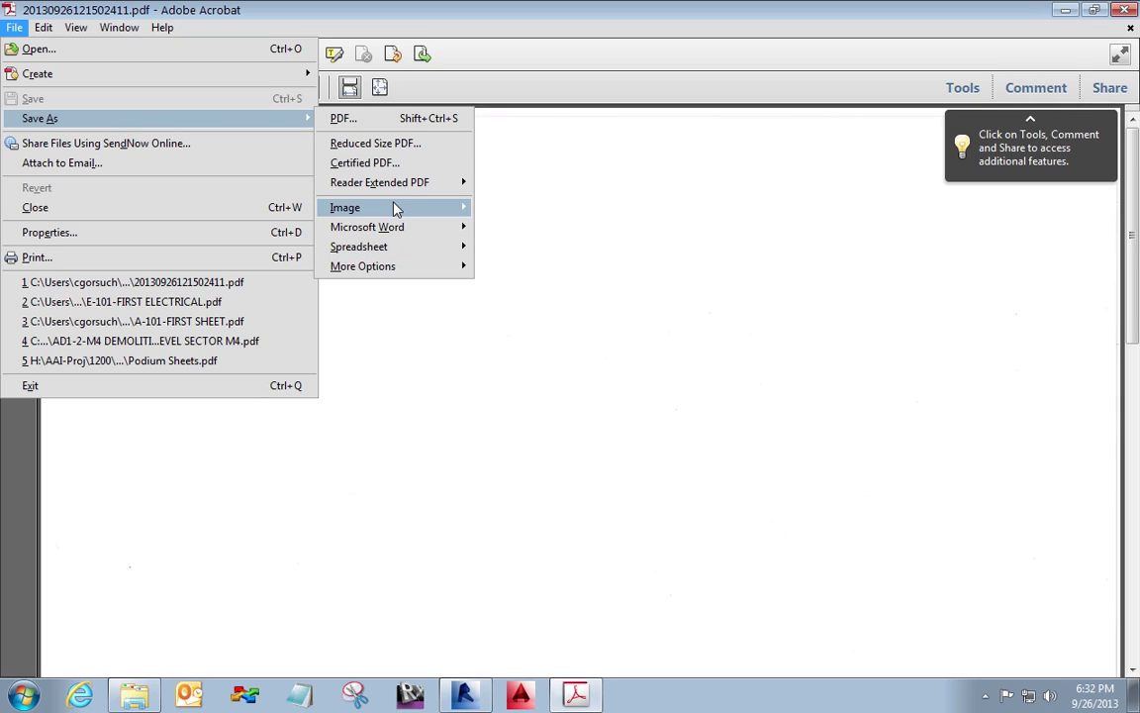
{"action": "mouse_move", "coordinate": [395, 210]}
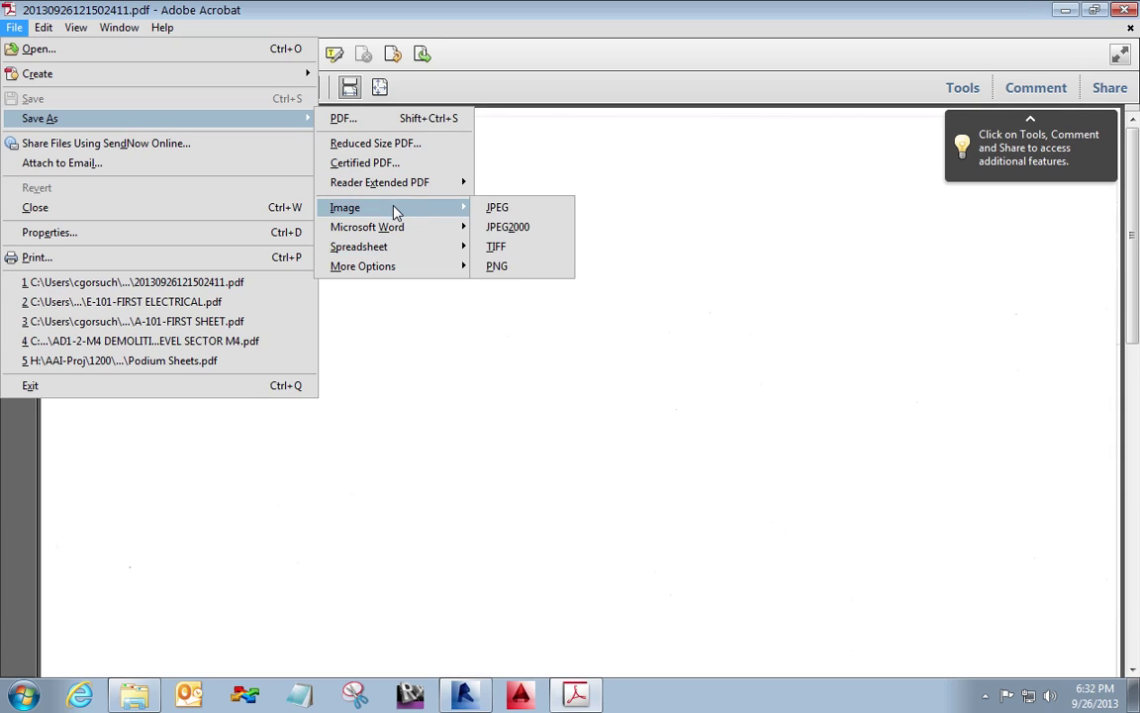
{"action": "left_click", "coordinate": [508, 265]}
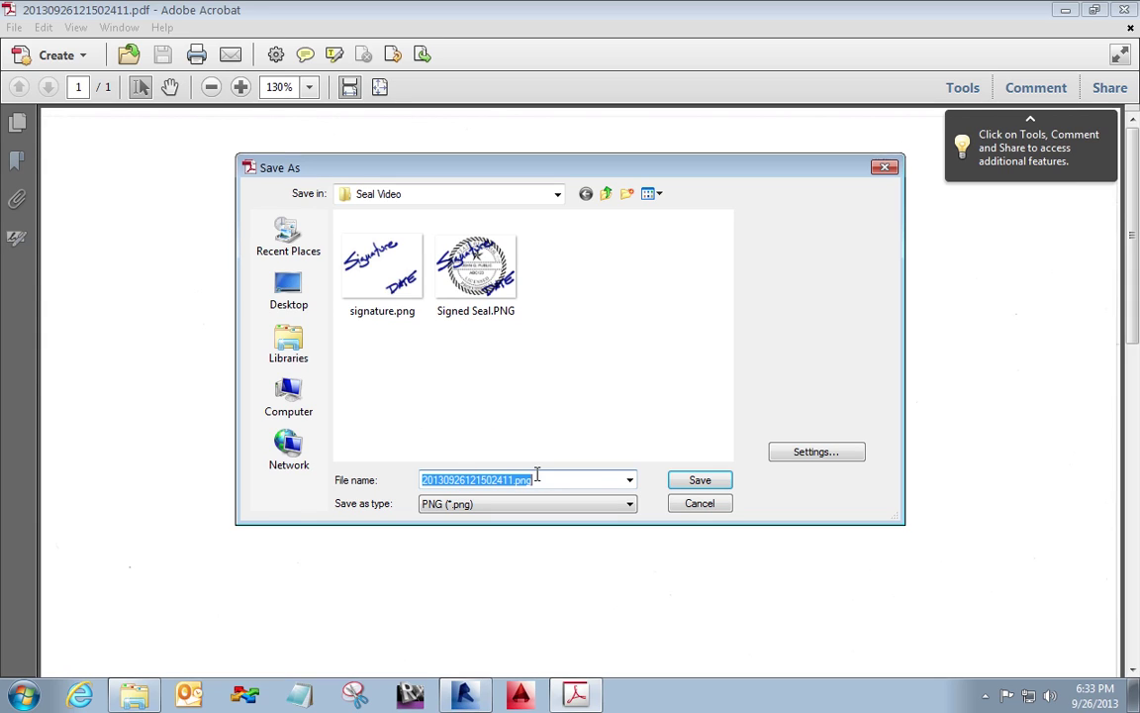
{"action": "type", "text": "Seal with Signature"}
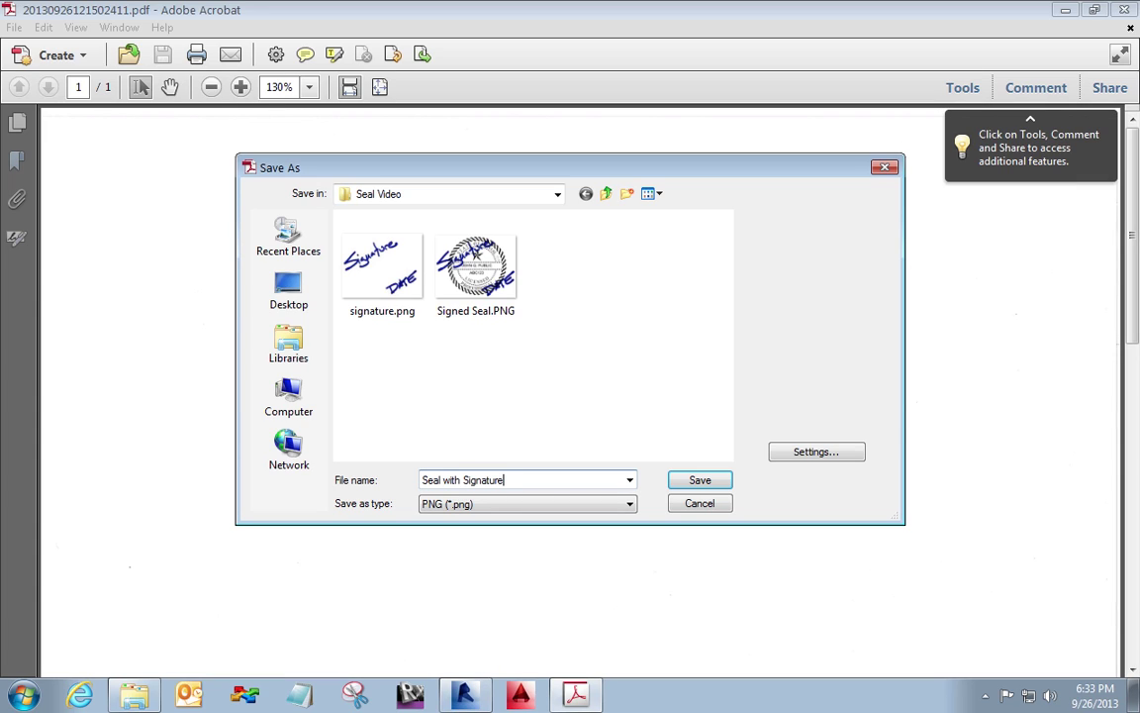
{"action": "left_click", "coordinate": [703, 478]}
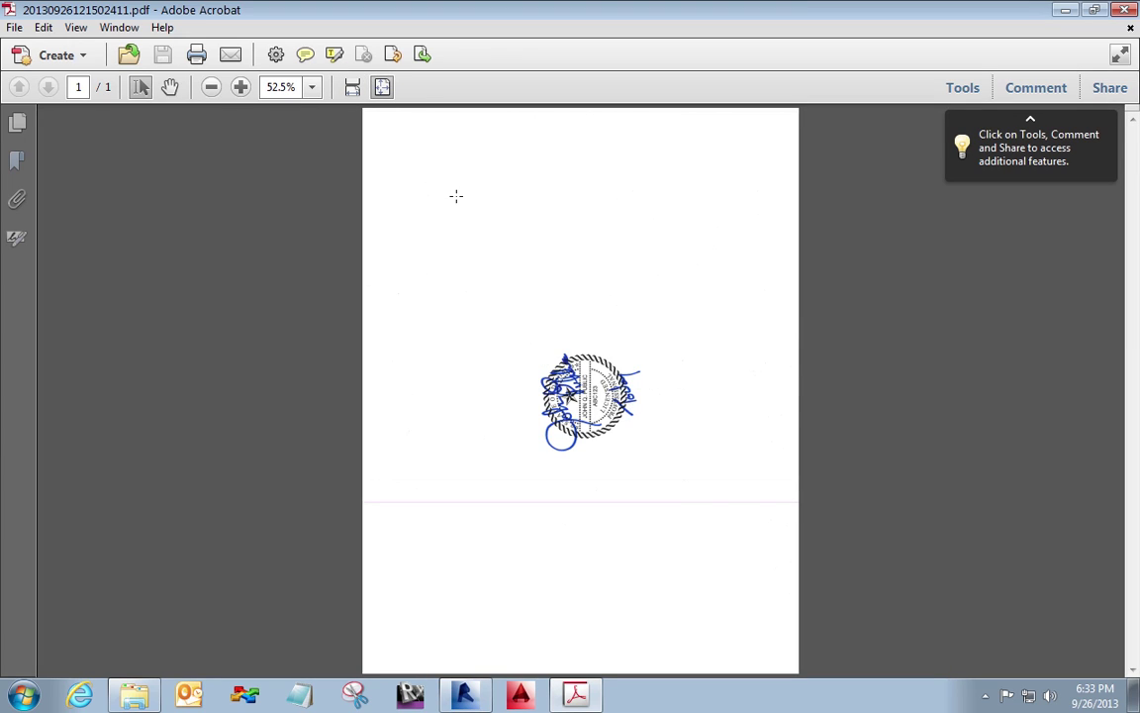
{"action": "key", "text": "ctrl+Up"}
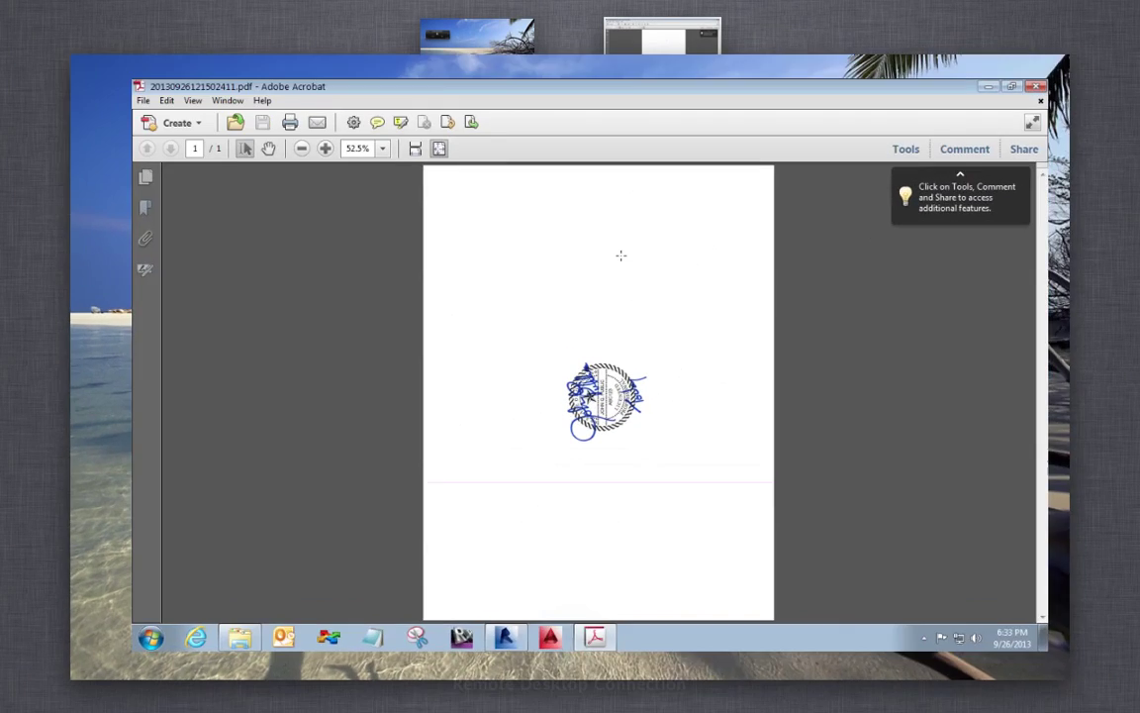
{"action": "key", "text": "ctrl+Up"}
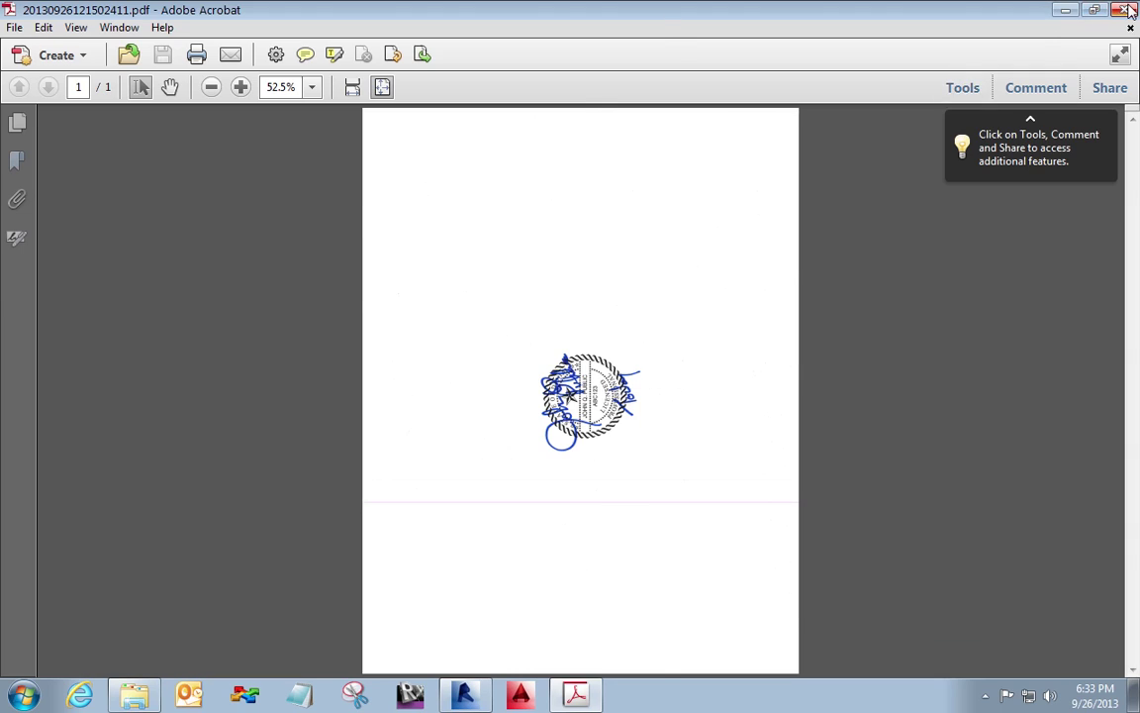
Step: Close Acrobat and open Seal with Signature.png from Explorer in GIMP
{"action": "key", "text": "ctrl+q"}
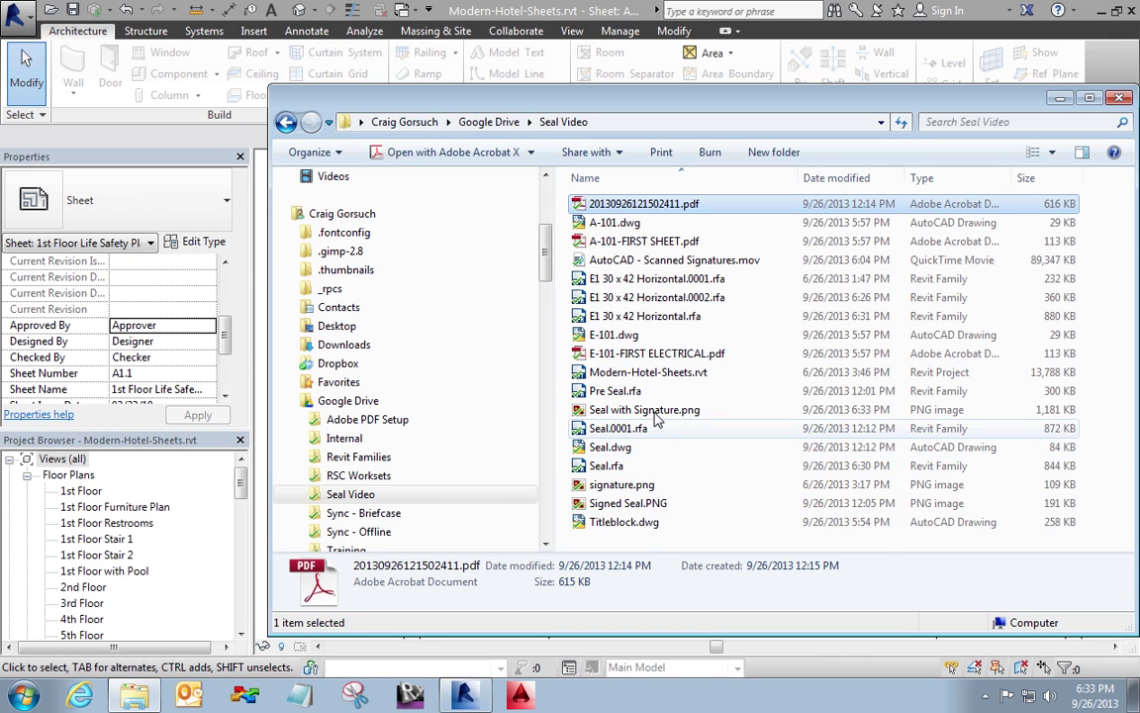
{"action": "right_click", "coordinate": [657, 417]}
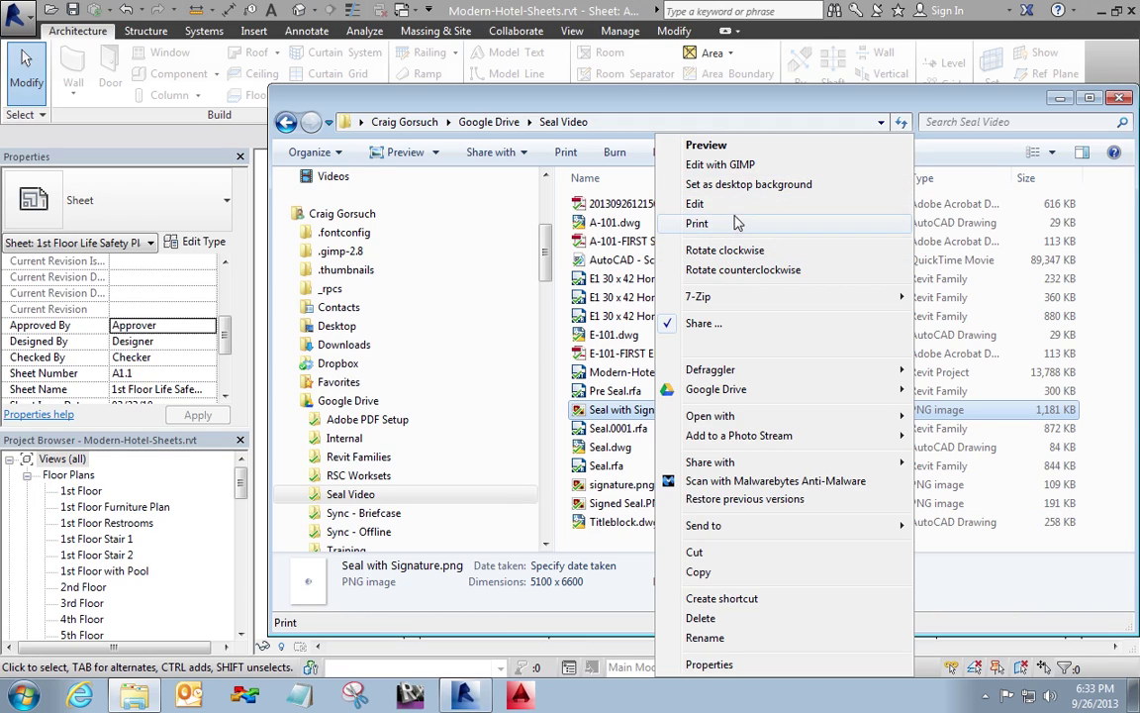
{"action": "left_click", "coordinate": [741, 167]}
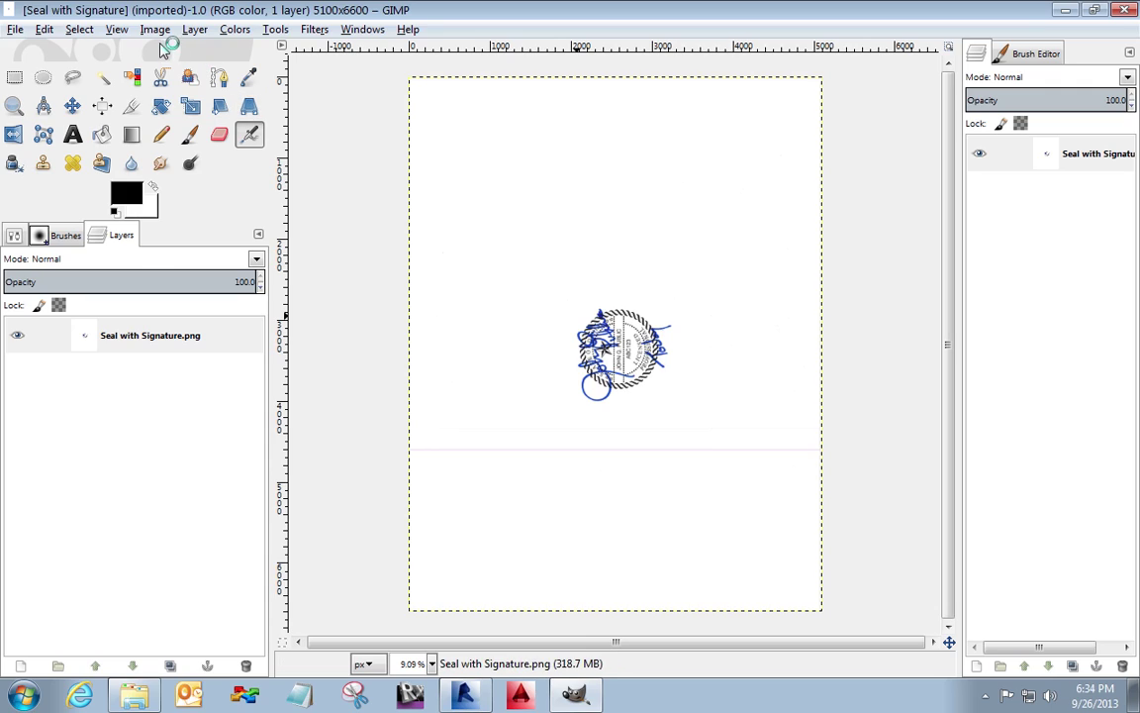
Step: Crop the image to a rectangle drawn tightly around the signed seal
{"action": "left_click", "coordinate": [13, 77]}
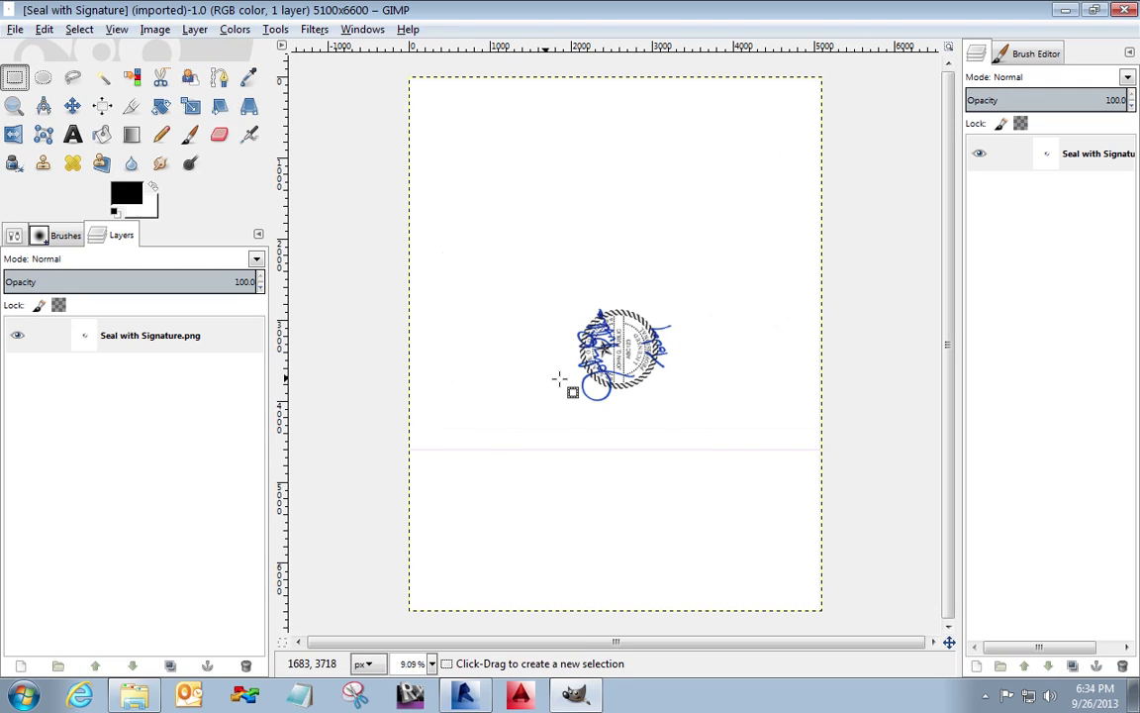
{"action": "left_click_drag", "start_coordinate": [563, 301], "coordinate": [676, 406]}
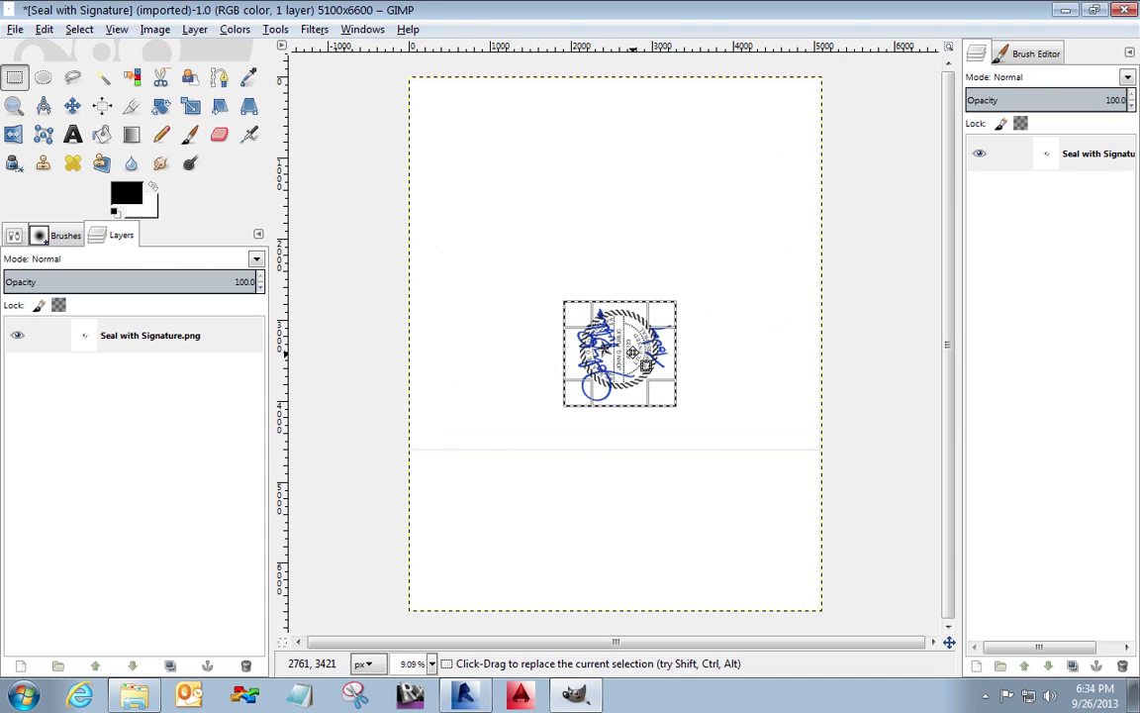
{"action": "left_click", "coordinate": [154, 30]}
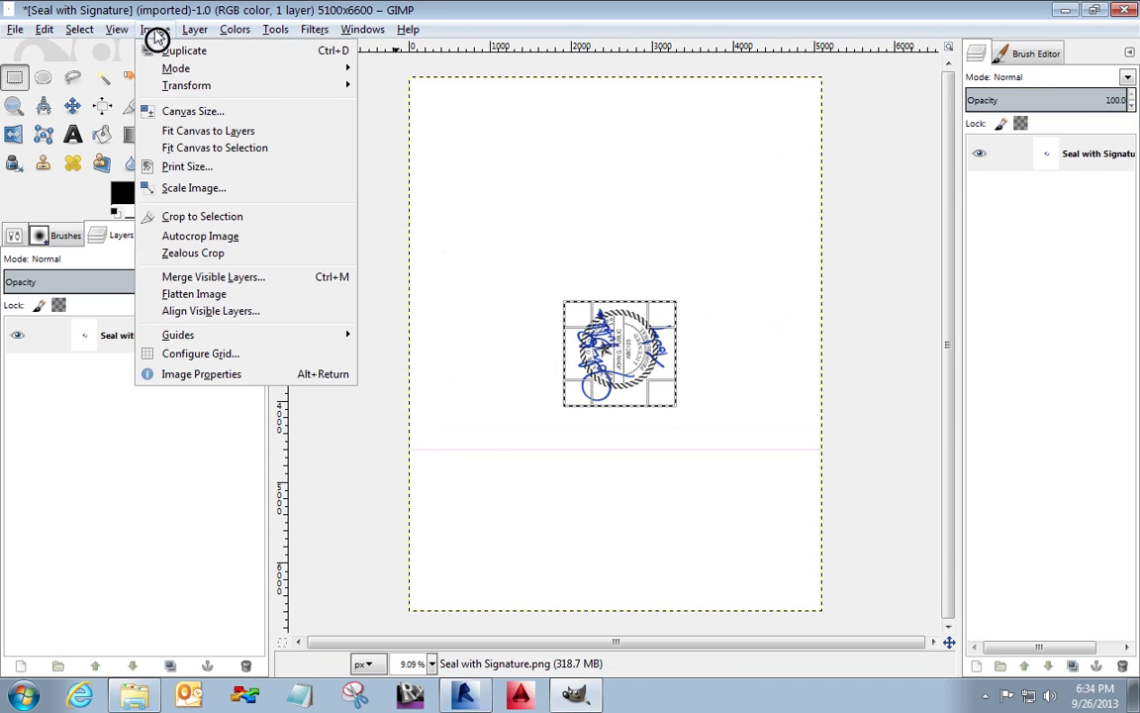
{"action": "left_click", "coordinate": [170, 216]}
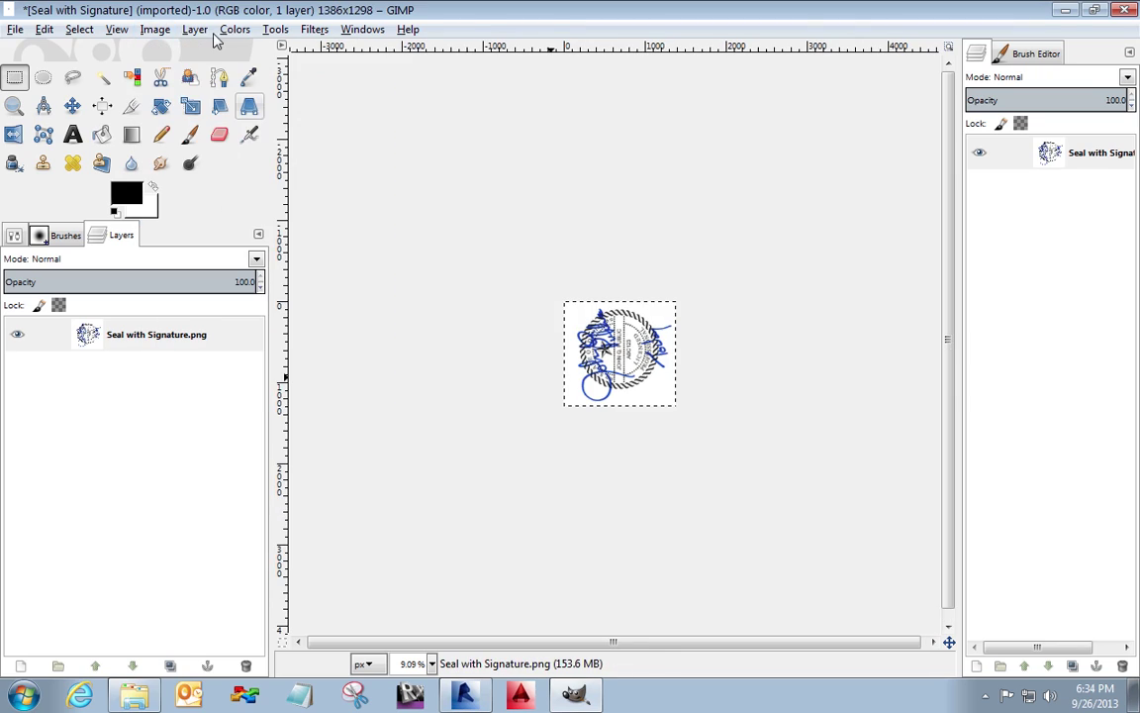
Step: Rotate the cropped seal 90° clockwise so it stands upright
{"action": "left_click", "coordinate": [153, 29]}
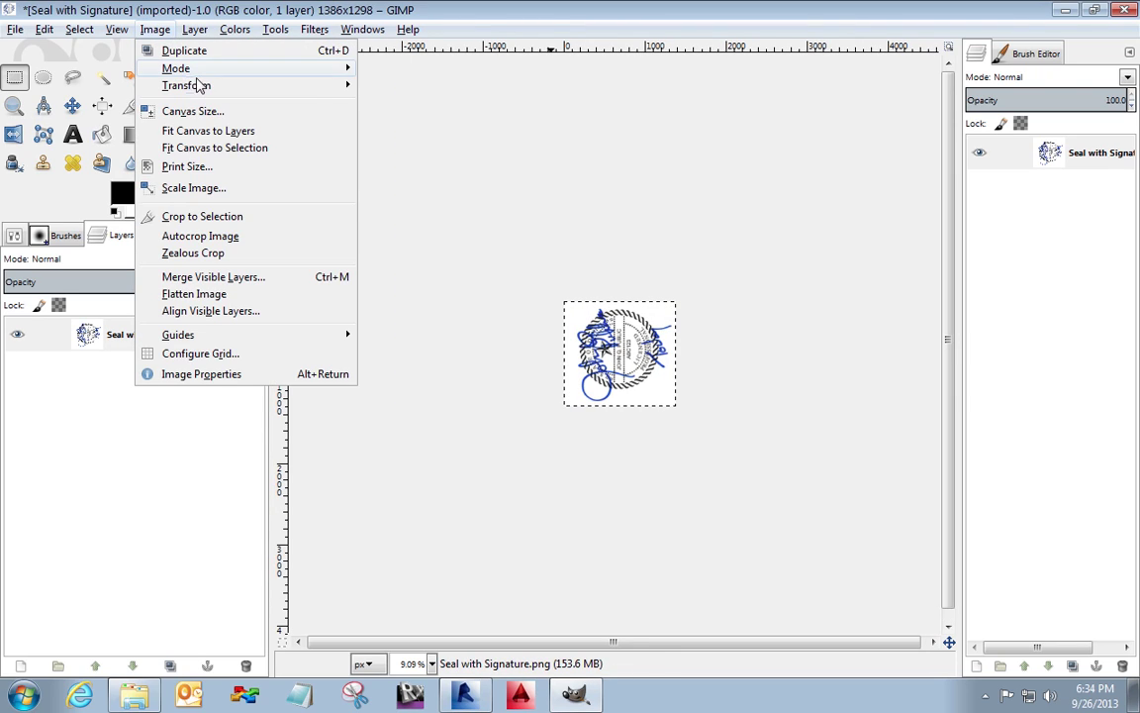
{"action": "mouse_move", "coordinate": [331, 87]}
{"action": "left_click", "coordinate": [401, 139]}
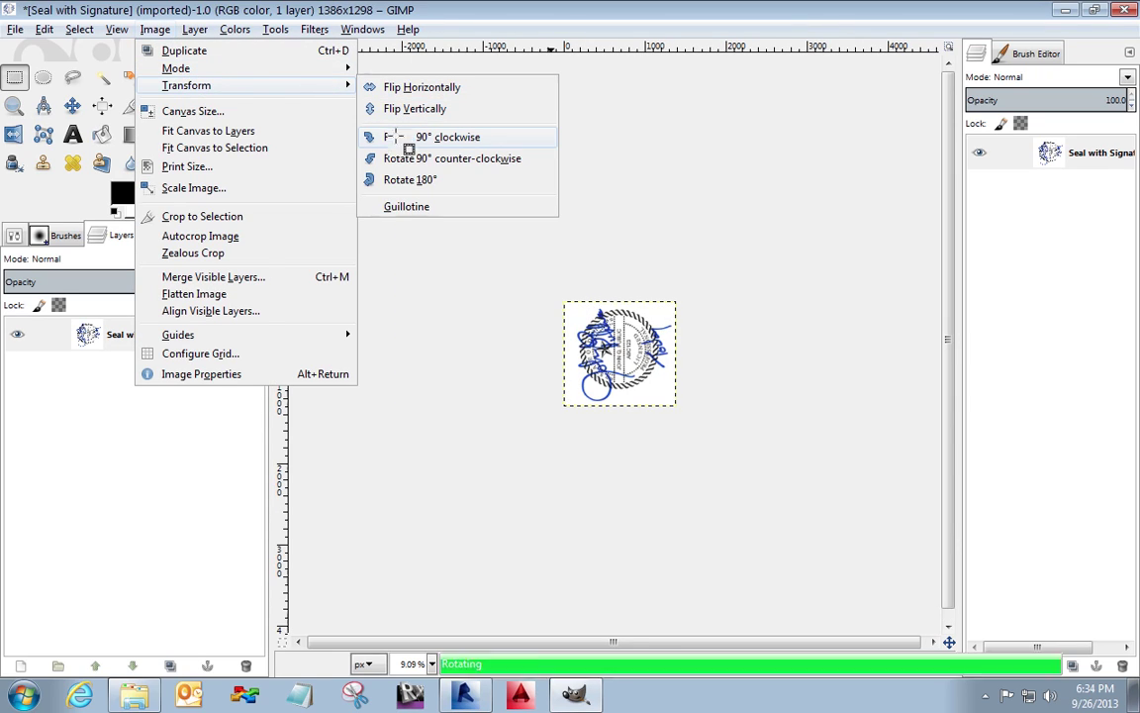
{"action": "key", "text": "plus"}
{"action": "key", "text": "plus"}
{"action": "key", "text": "plus"}
{"action": "key", "text": "plus"}
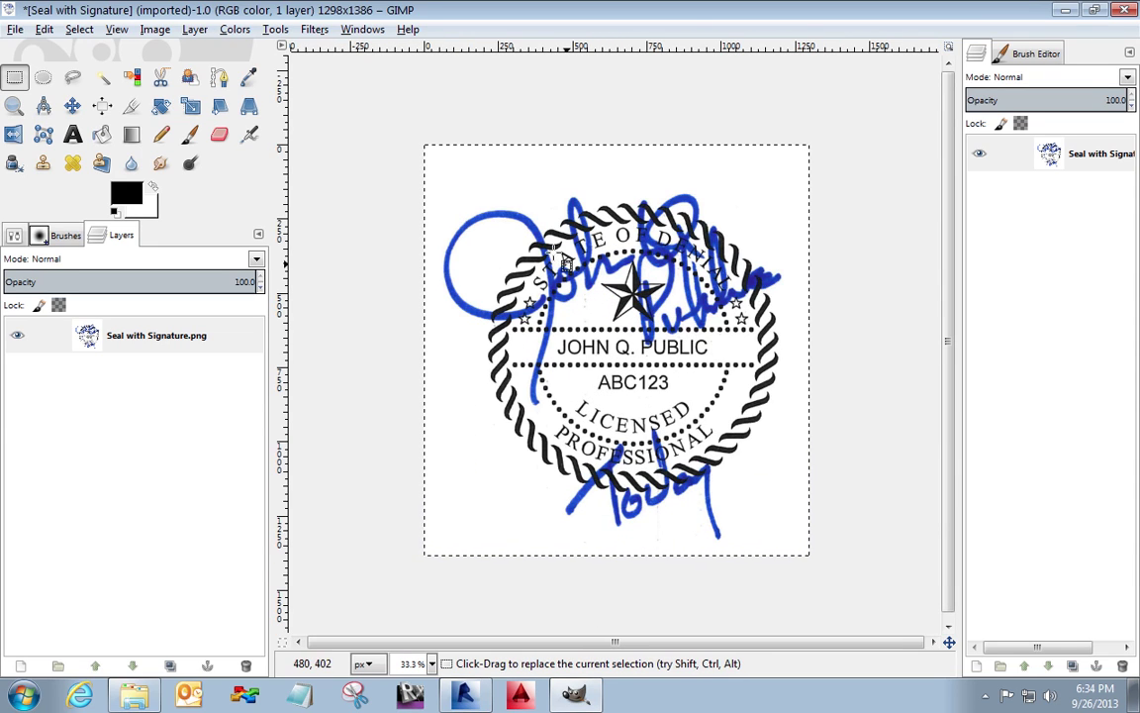
Step: Overwrite Seal with Signature.png with the edited image and quit GIMP
{"action": "left_click", "coordinate": [16, 31]}
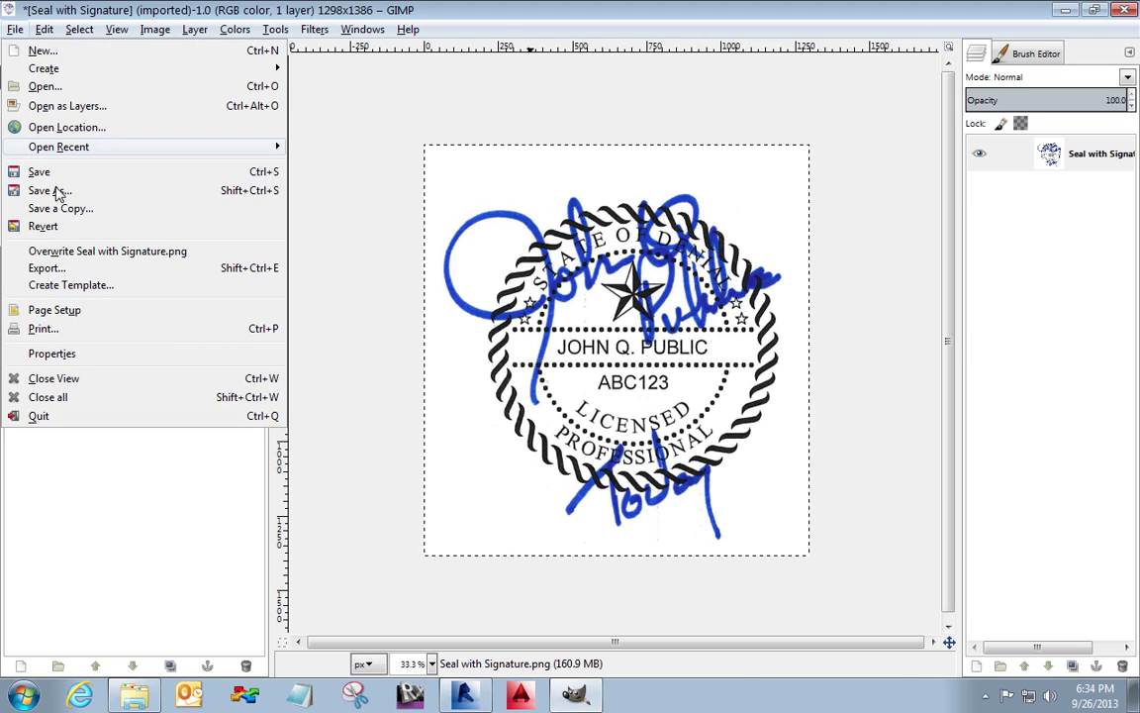
{"action": "left_click", "coordinate": [134, 254]}
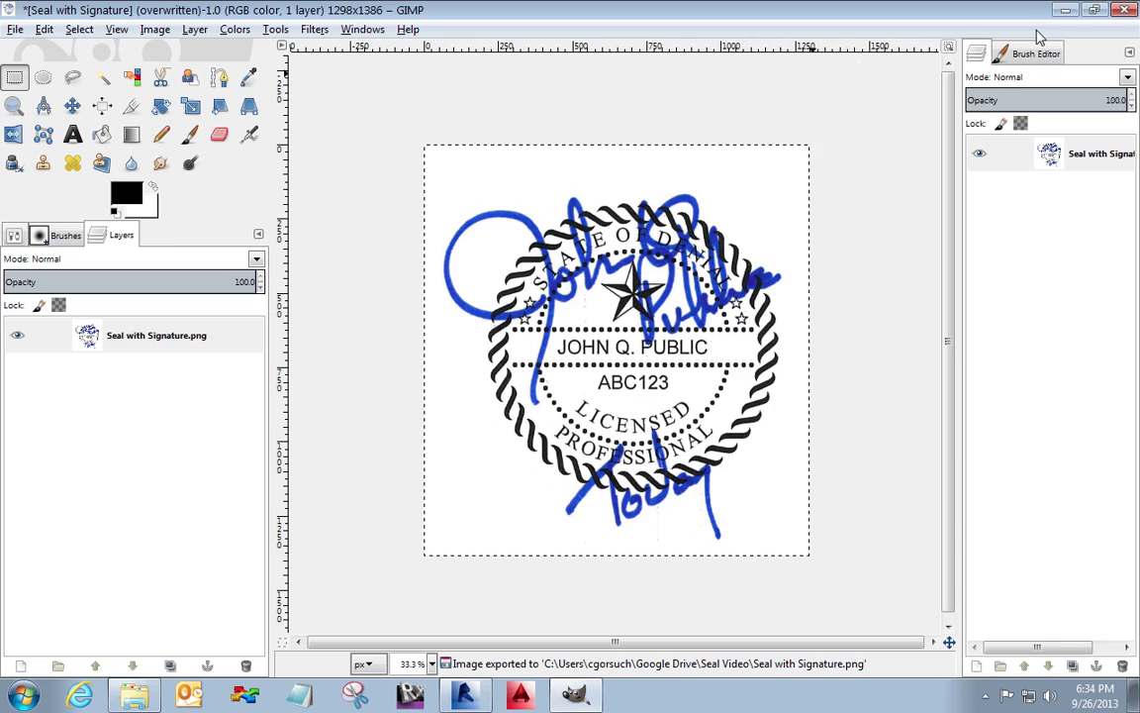
{"action": "key", "text": "ctrl+q"}
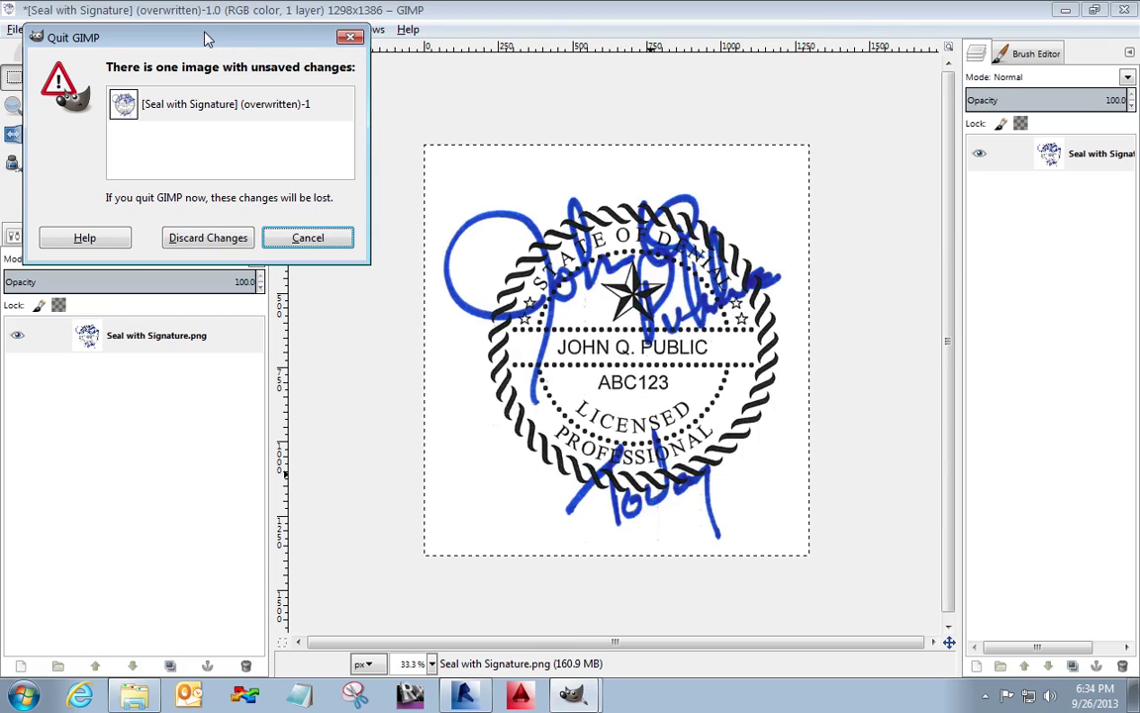
Step: Discard GIMP's working copy, preview Seal with Signature.png in Photo Viewer, then close it and move Explorer aside
{"action": "left_click", "coordinate": [208, 248]}
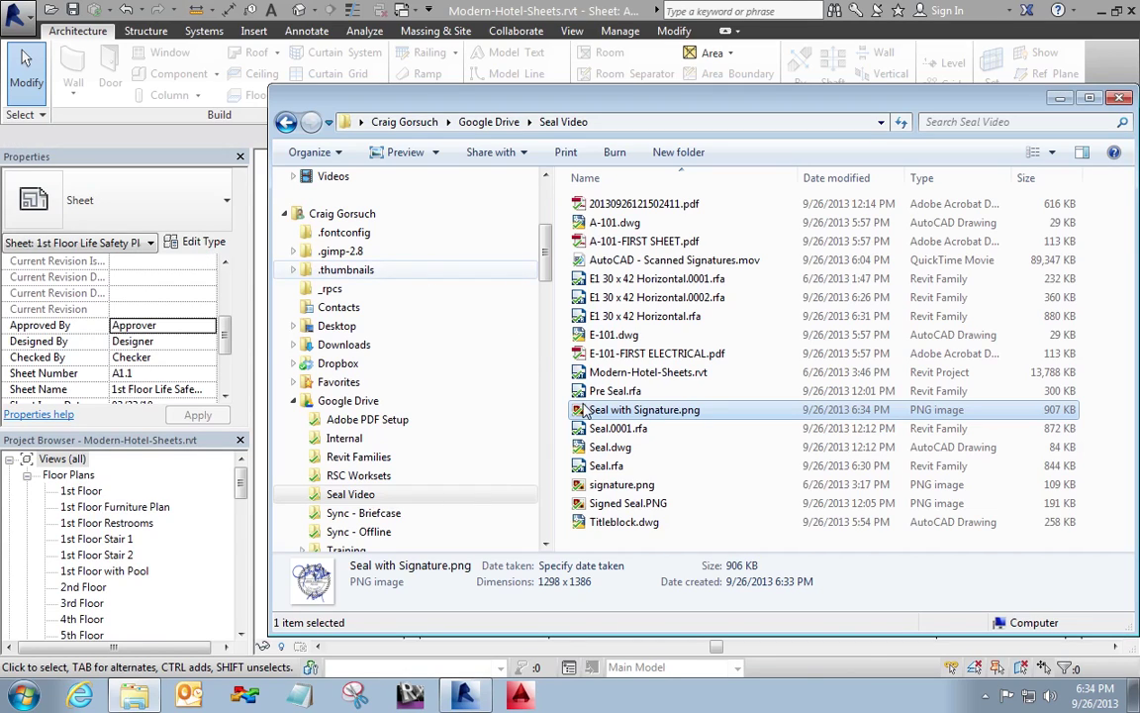
{"action": "left_click_drag", "start_coordinate": [584, 409], "coordinate": [629, 416]}
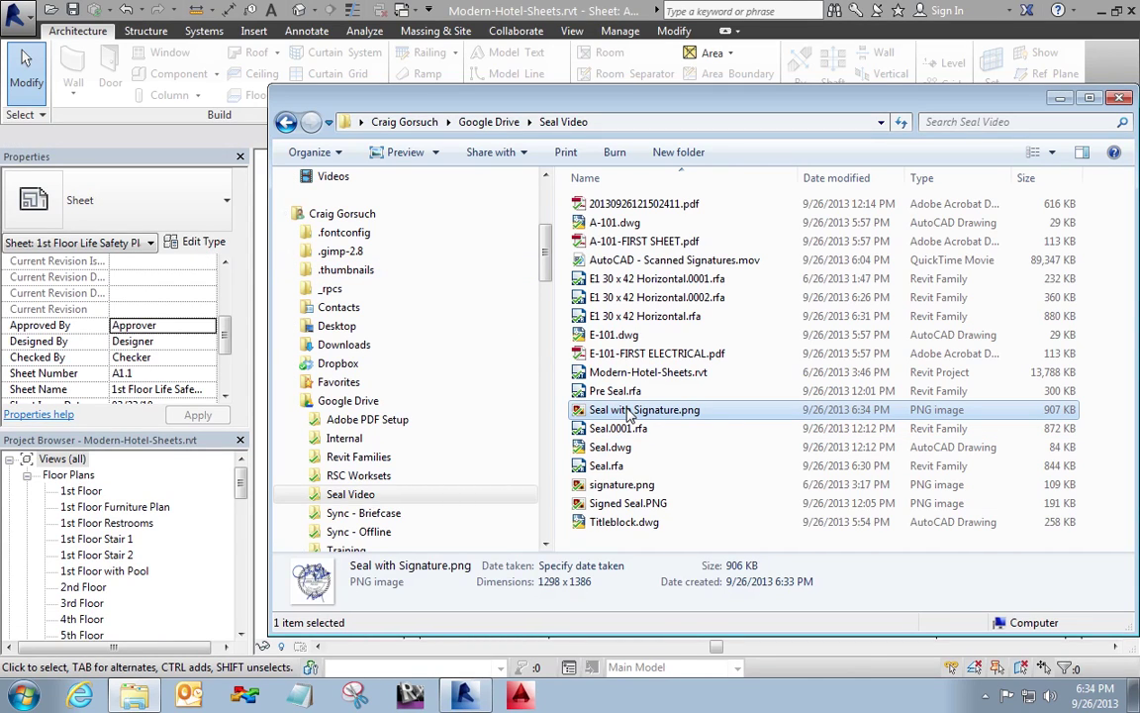
{"action": "double_click", "coordinate": [629, 412]}
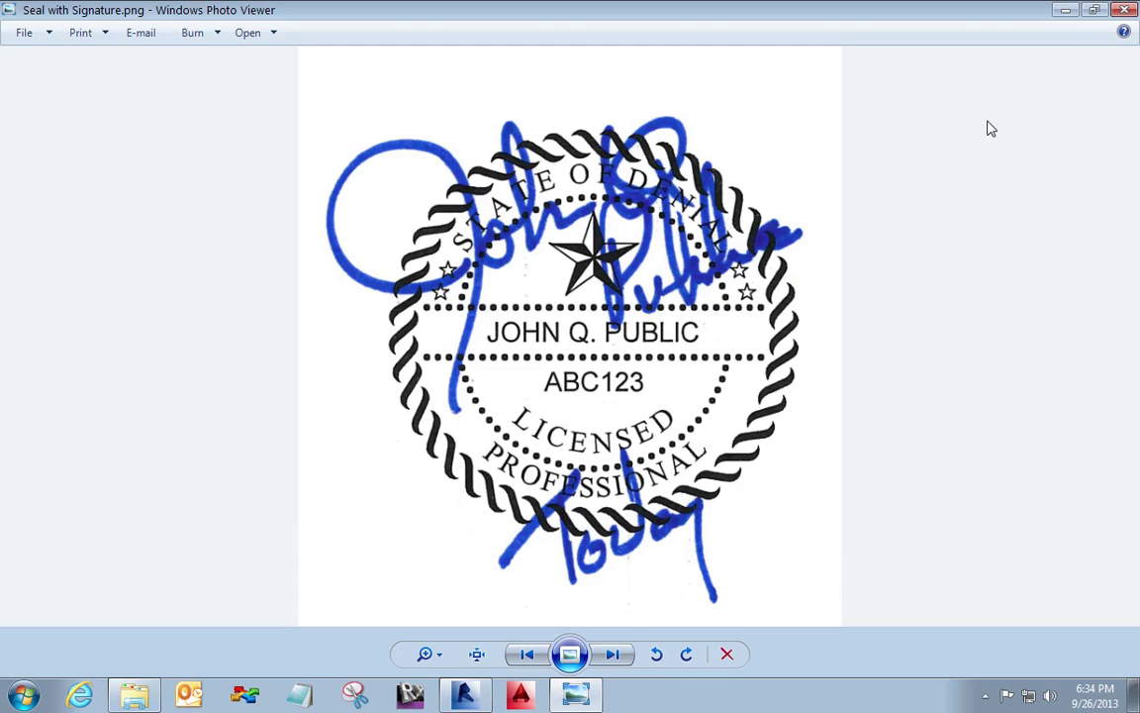
{"action": "left_click", "coordinate": [1124, 9]}
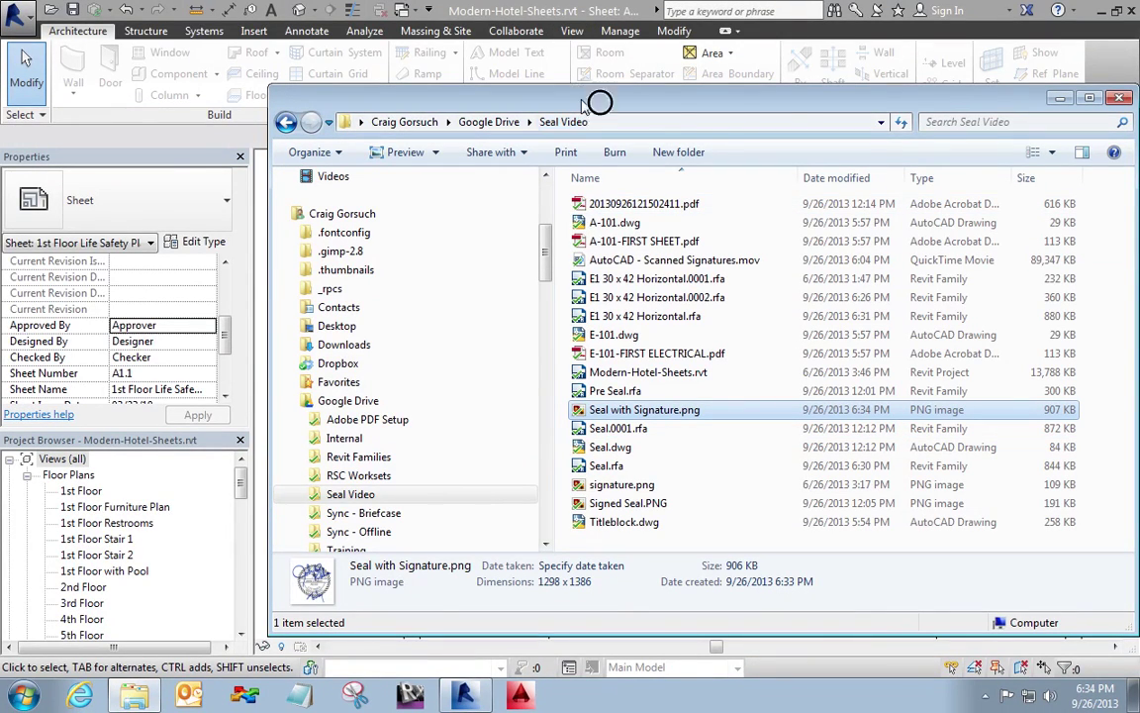
{"action": "left_click_drag", "start_coordinate": [601, 98], "coordinate": [850, 105]}
Step: Select the sheet's title block in Revit to check its seal settings
{"action": "left_click", "coordinate": [310, 249]}
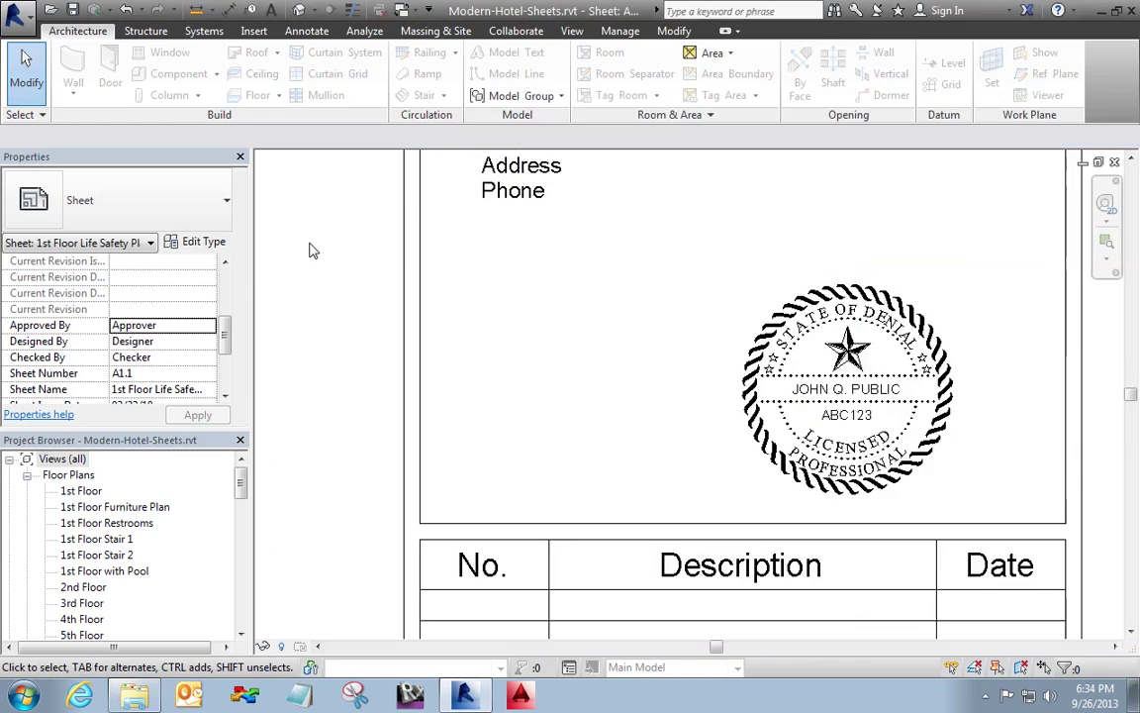
{"action": "left_click", "coordinate": [946, 406]}
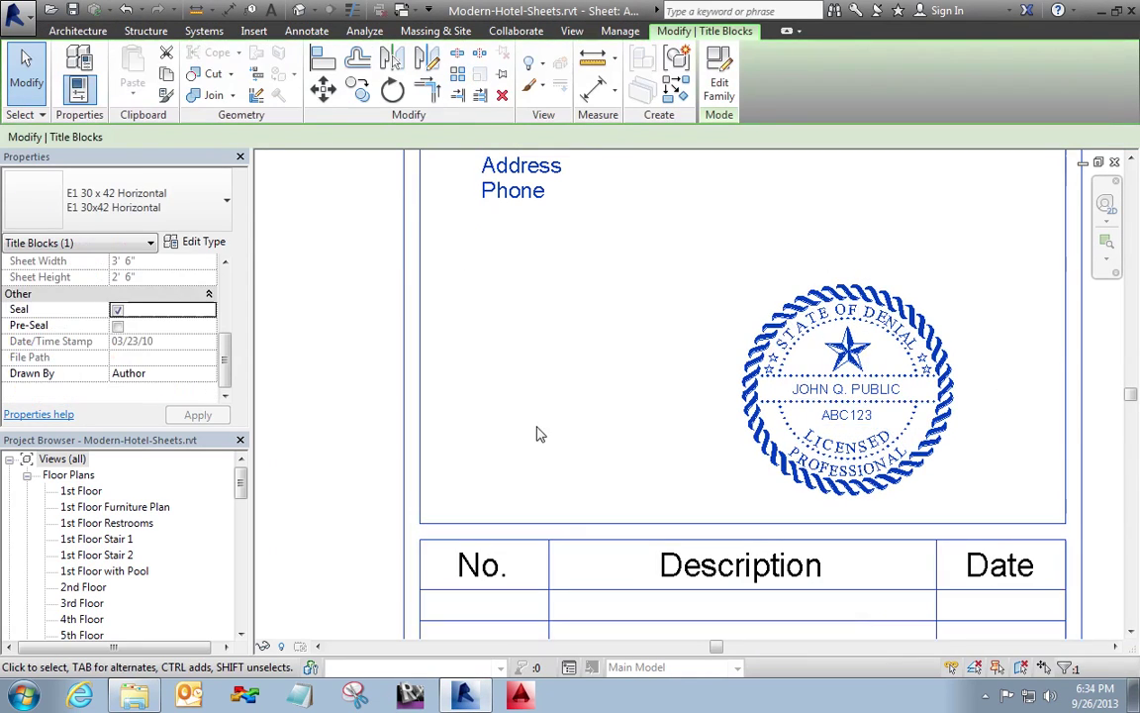
{"action": "key", "text": "Escape"}
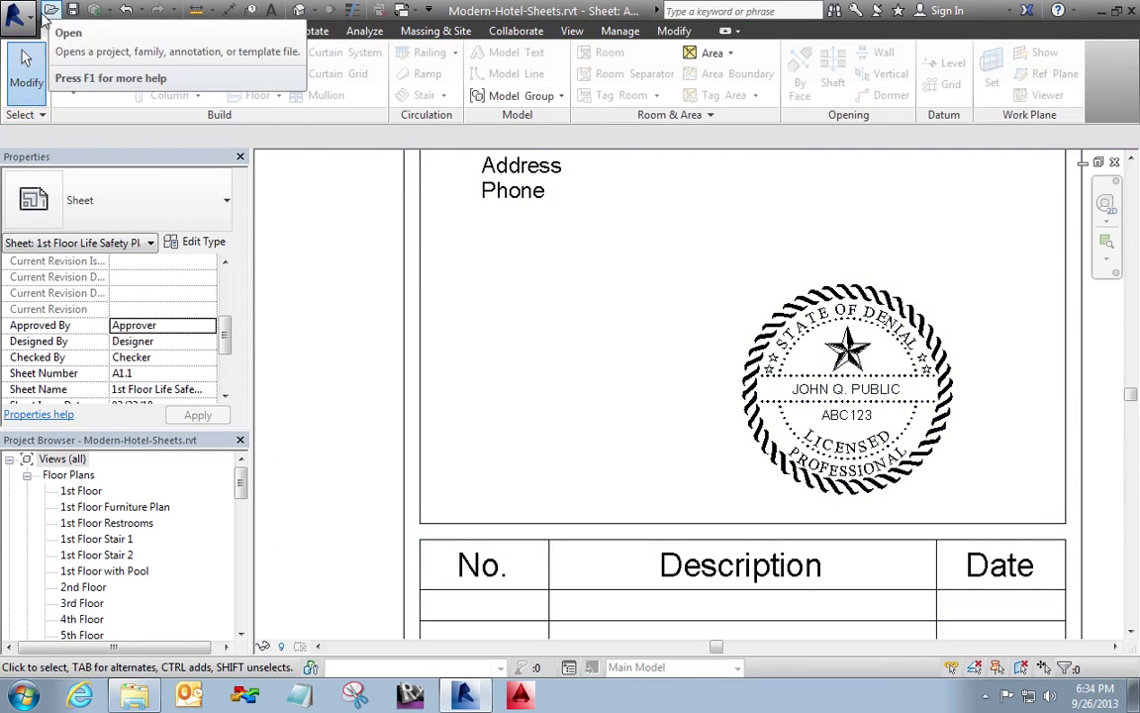
Step: Switch to Seal.rfa and measure the seal's outer width, about 0' - 1 77/128"
{"action": "left_click", "coordinate": [393, 9]}
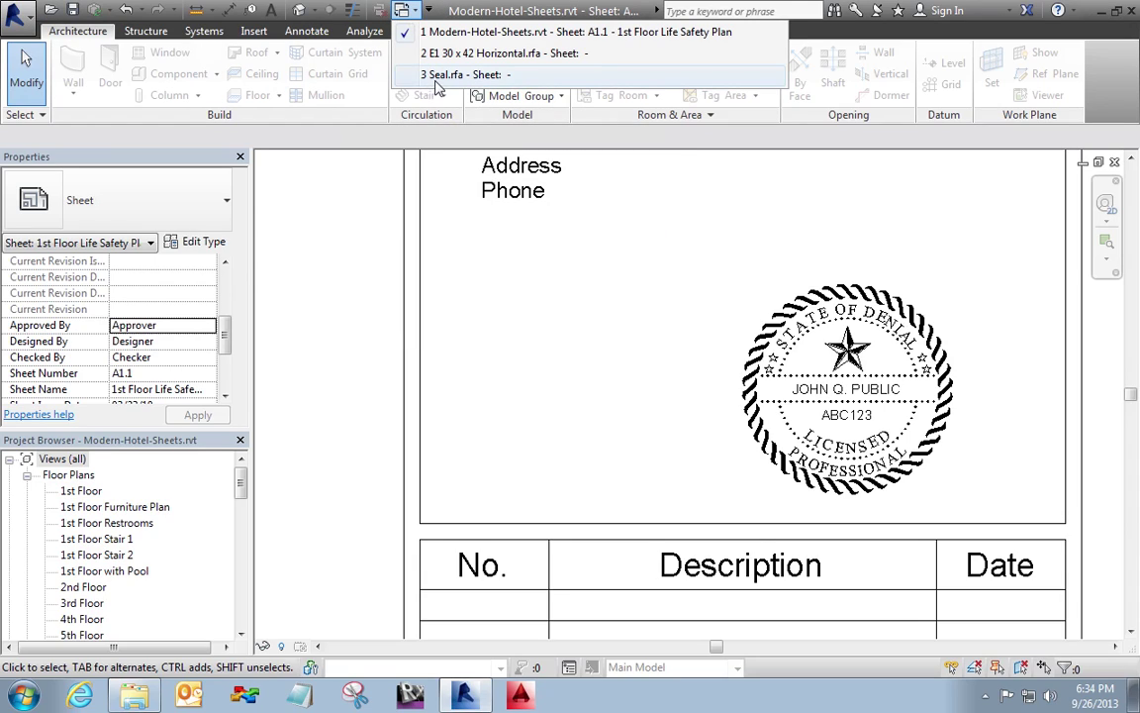
{"action": "left_click", "coordinate": [395, 71]}
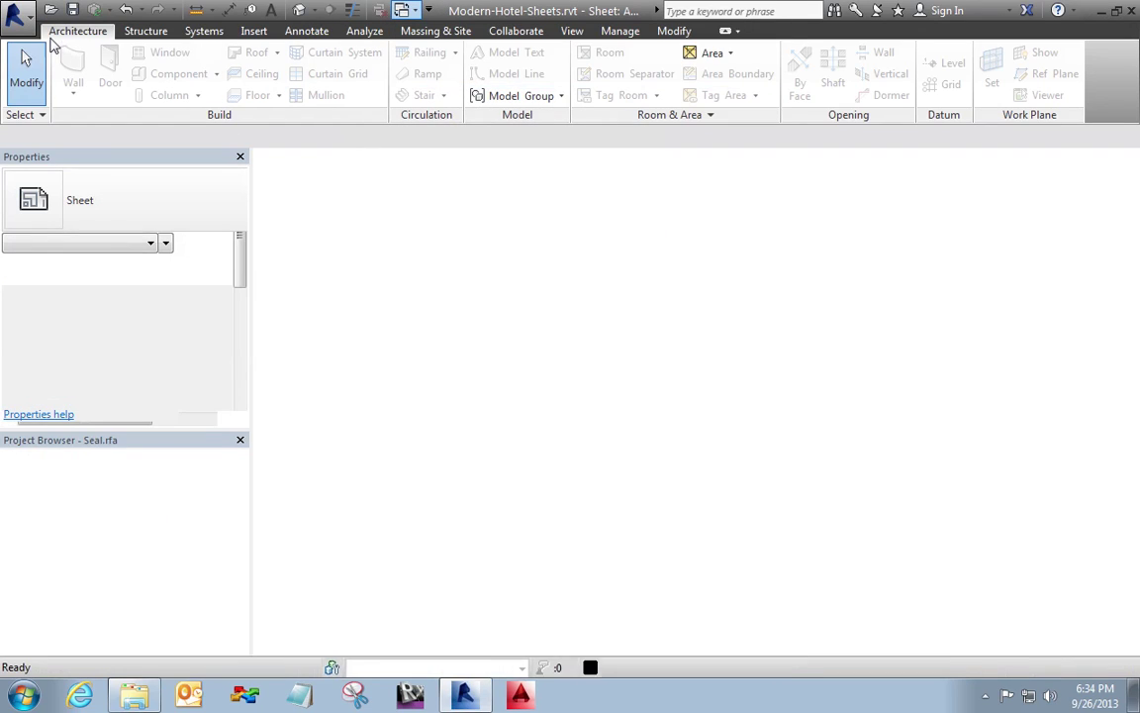
{"action": "left_click", "coordinate": [196, 9]}
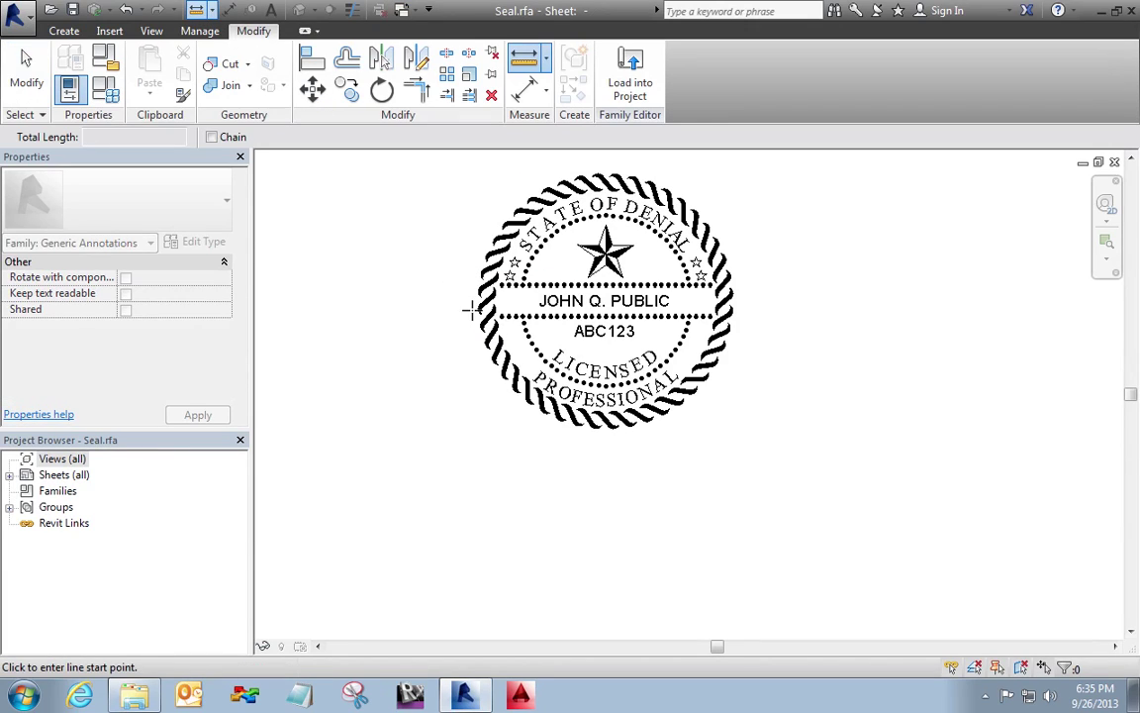
{"action": "left_click", "coordinate": [477, 265]}
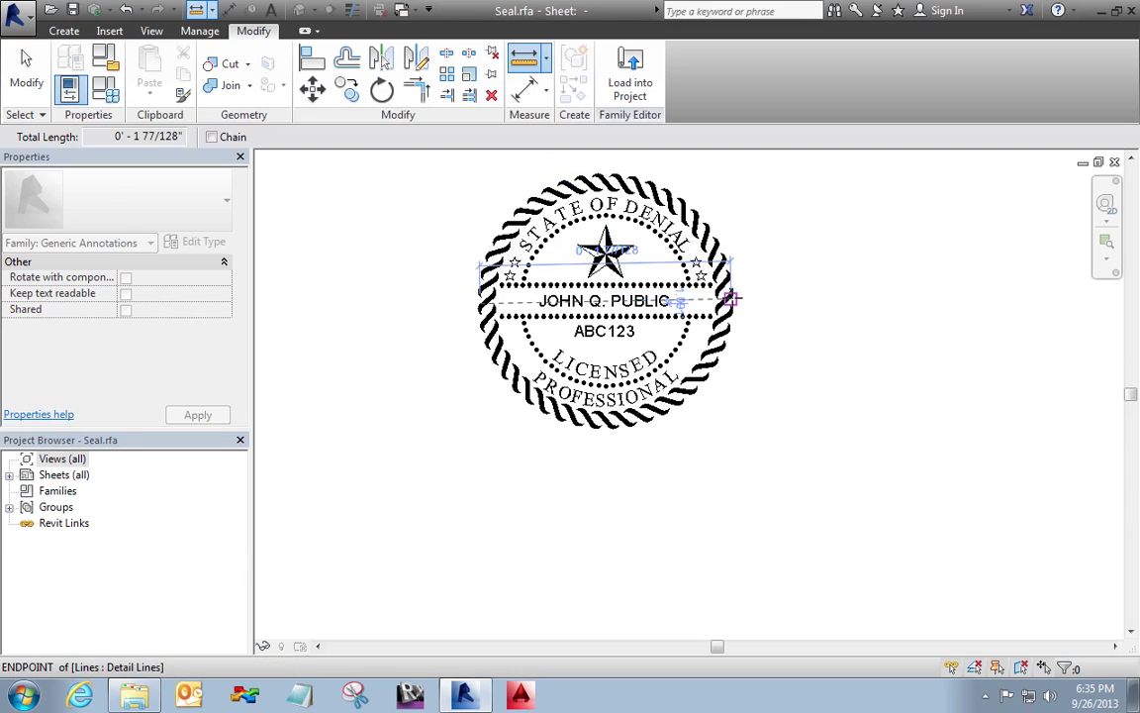
{"action": "left_click", "coordinate": [731, 297]}
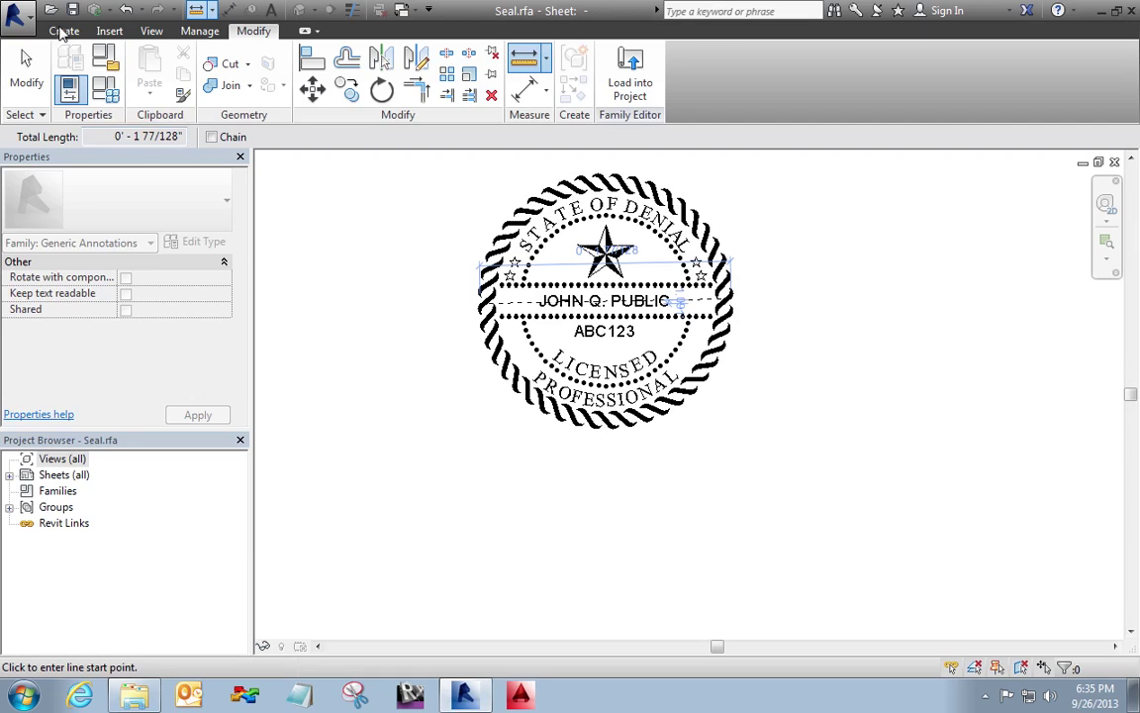
Step: Close the Seal family and return to the E1 30 x 42 Horizontal family
{"action": "left_click", "coordinate": [16, 16]}
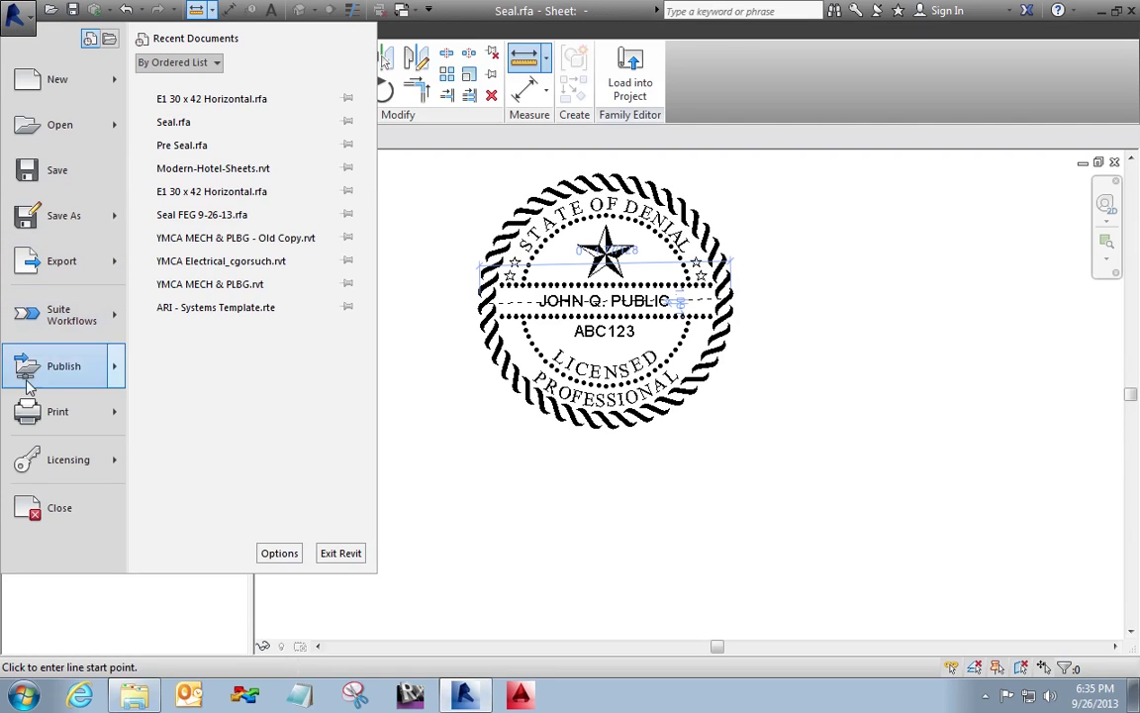
{"action": "left_click", "coordinate": [61, 507]}
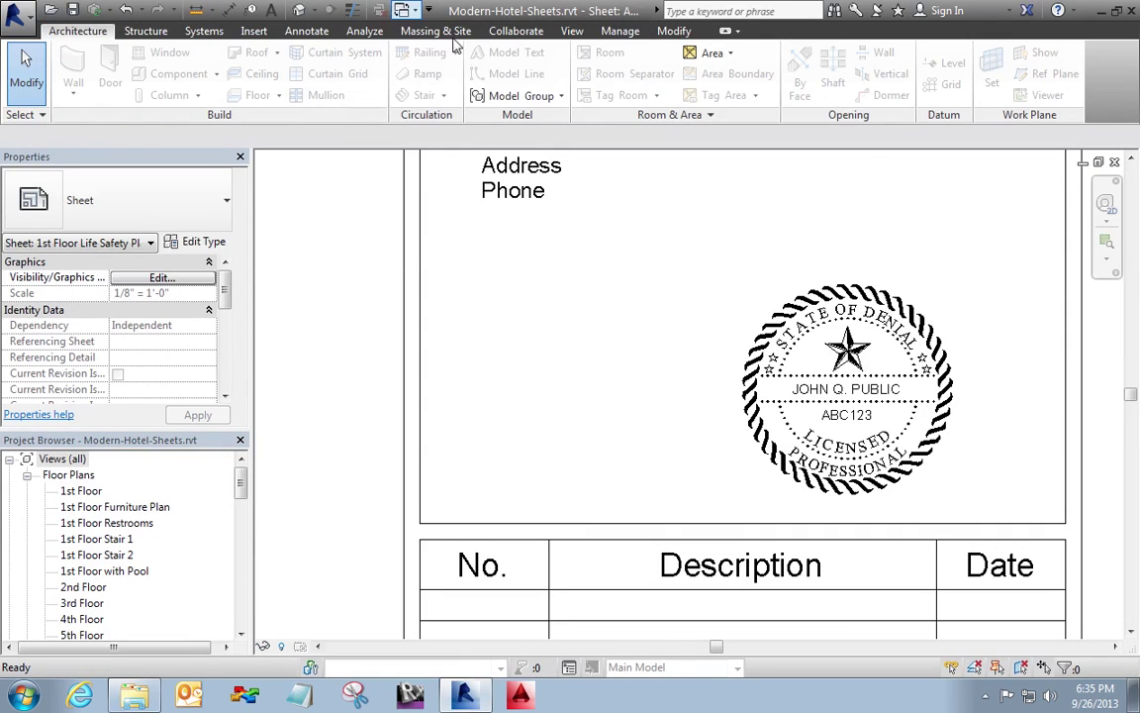
{"action": "left_click", "coordinate": [404, 10]}
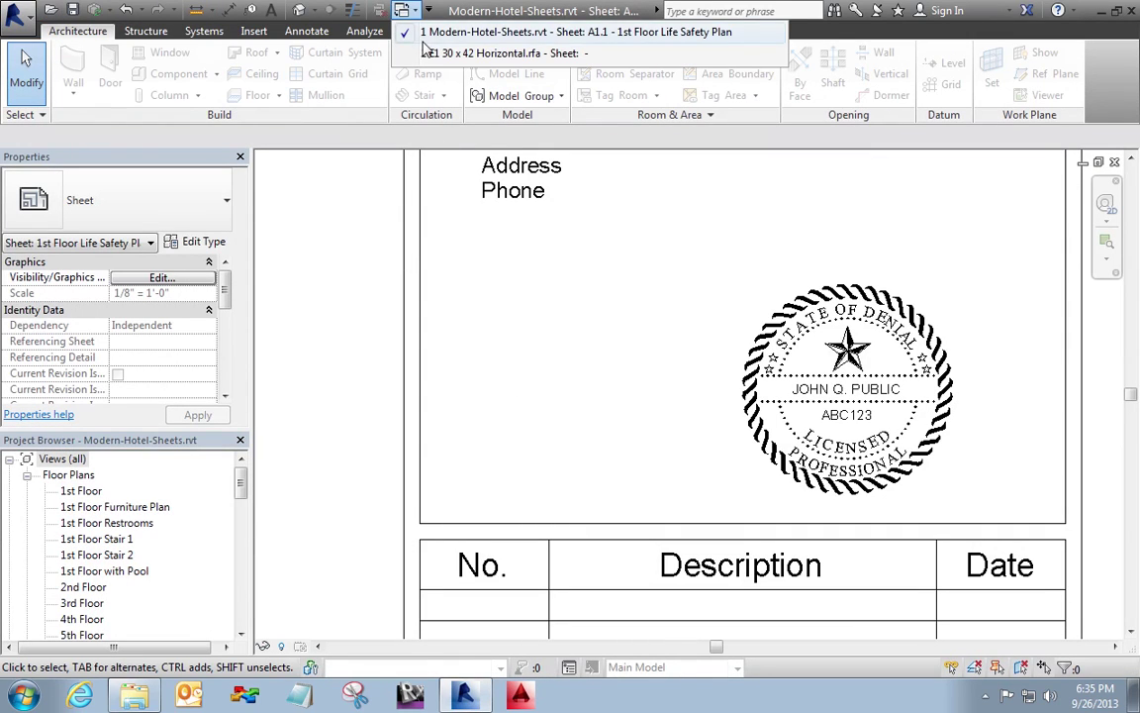
{"action": "left_click", "coordinate": [431, 53]}
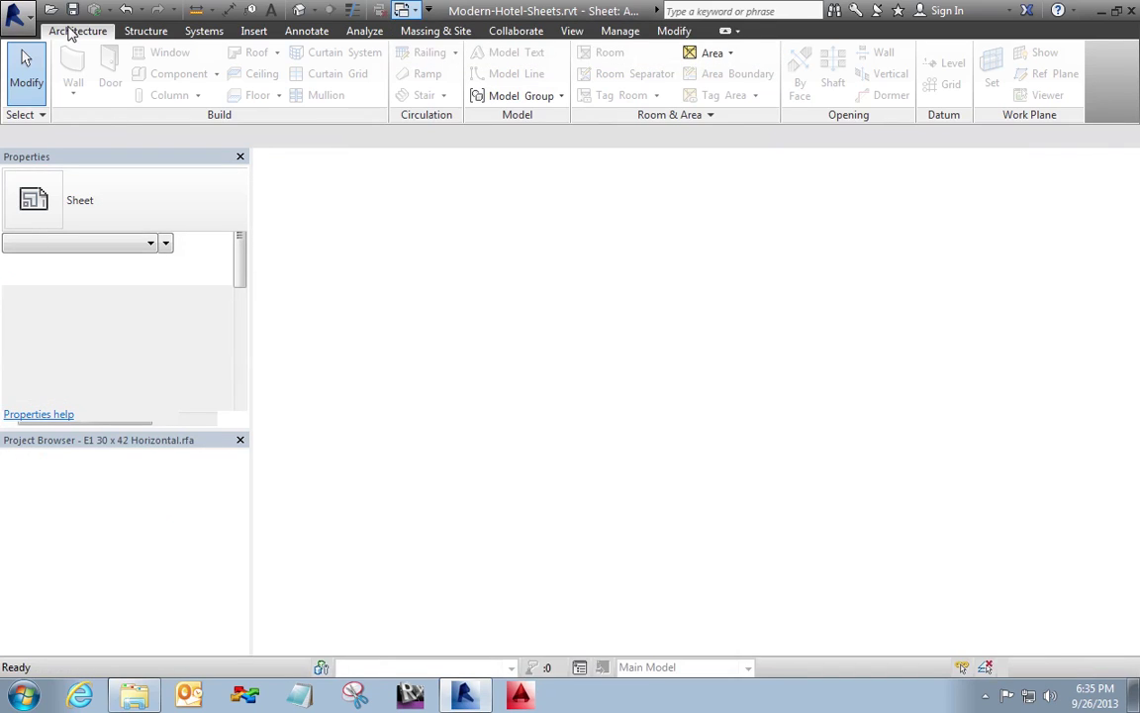
Step: Create a new family from the Annotations Generic Annotation.rft template
{"action": "left_click", "coordinate": [22, 15]}
{"action": "mouse_move", "coordinate": [114, 88]}
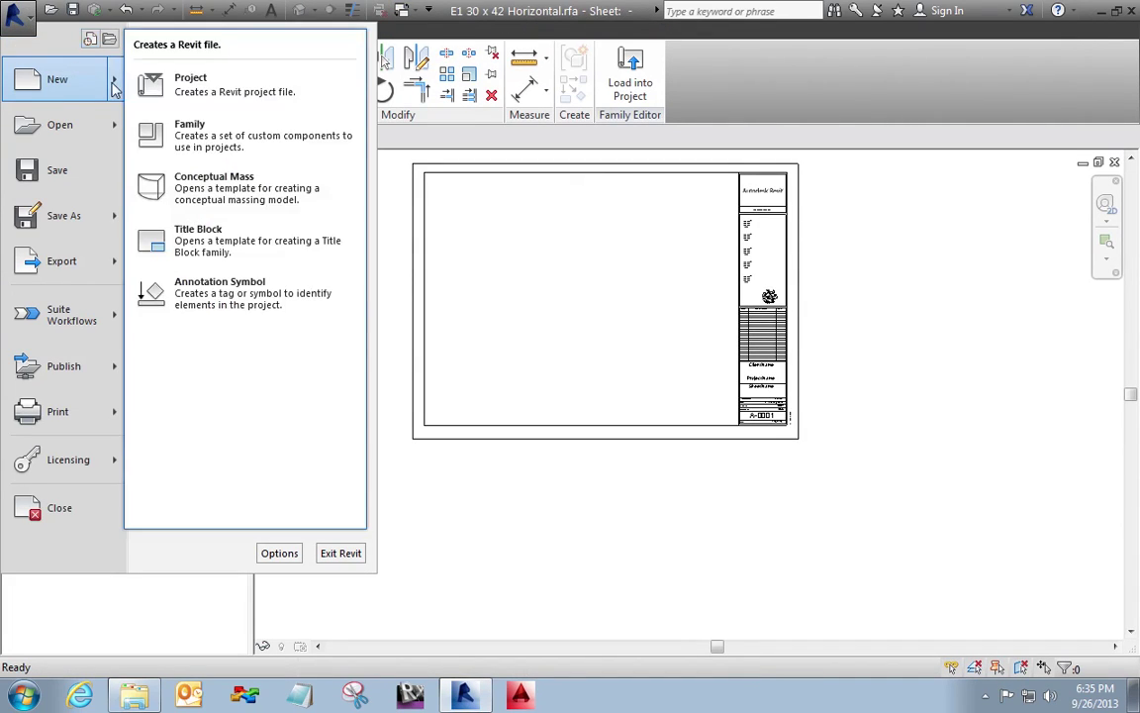
{"action": "left_click", "coordinate": [232, 134]}
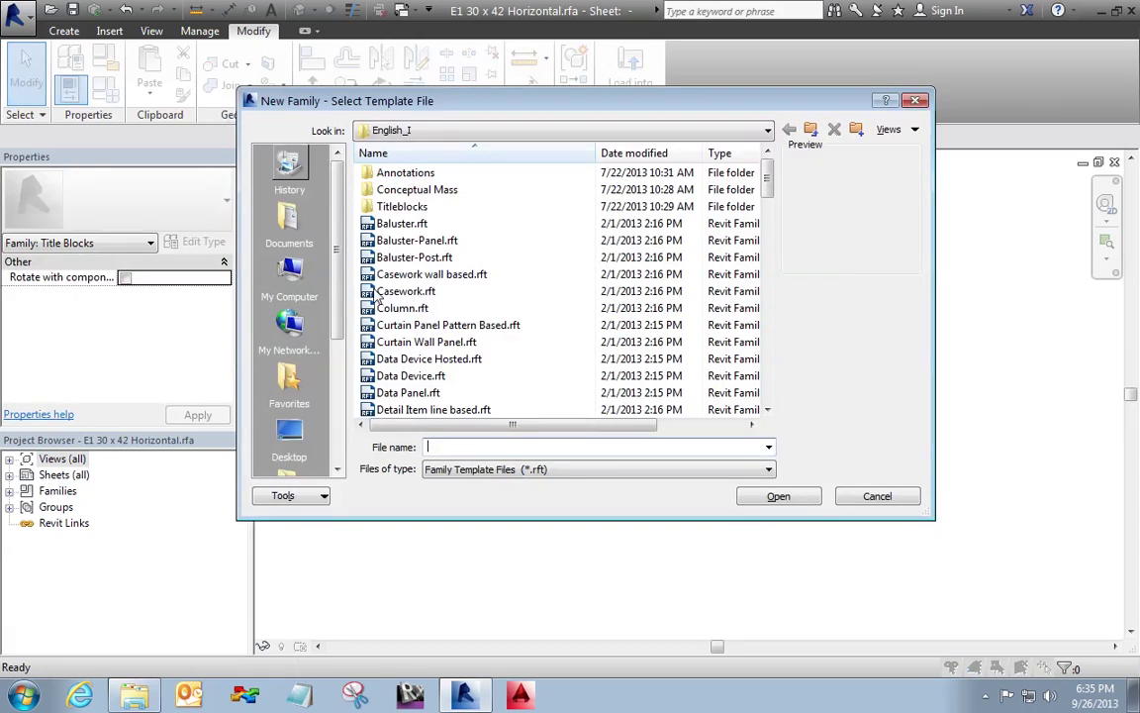
{"action": "double_click", "coordinate": [465, 174]}
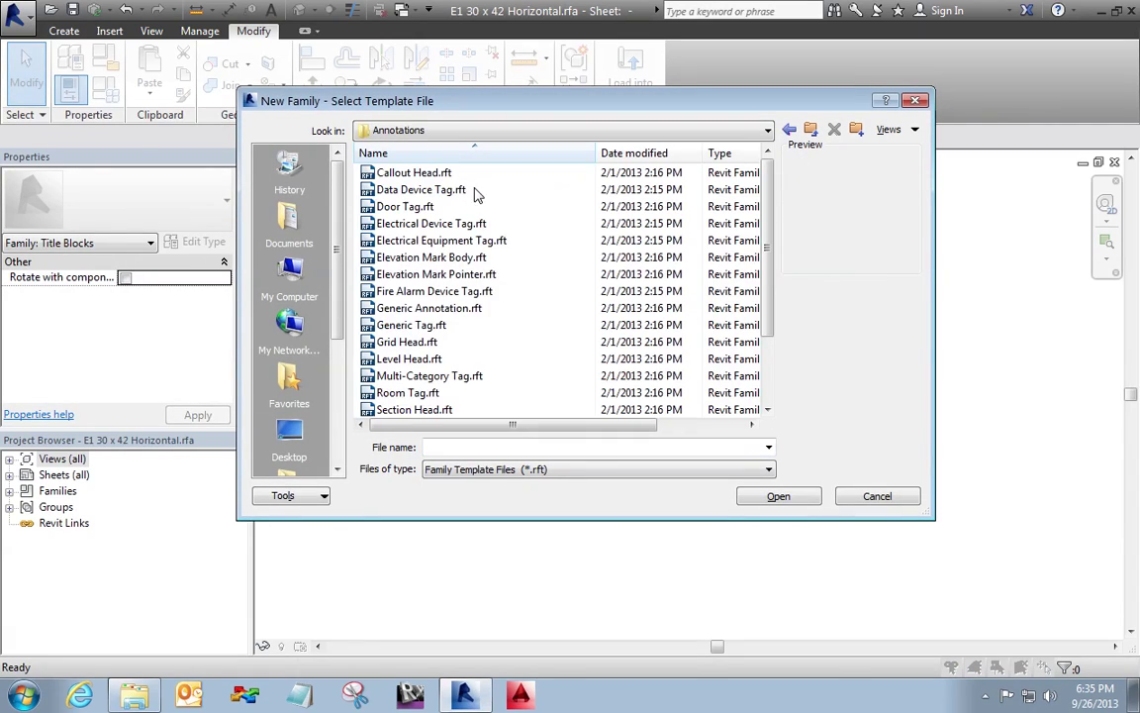
{"action": "left_click", "coordinate": [461, 313]}
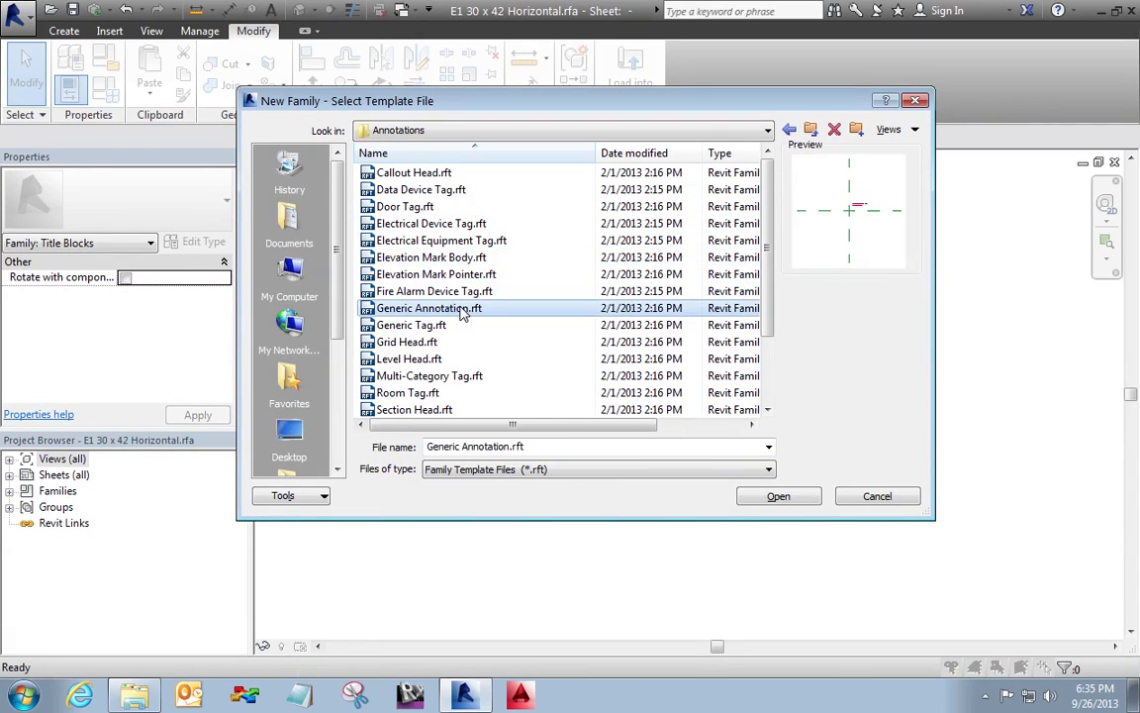
{"action": "left_click", "coordinate": [780, 496]}
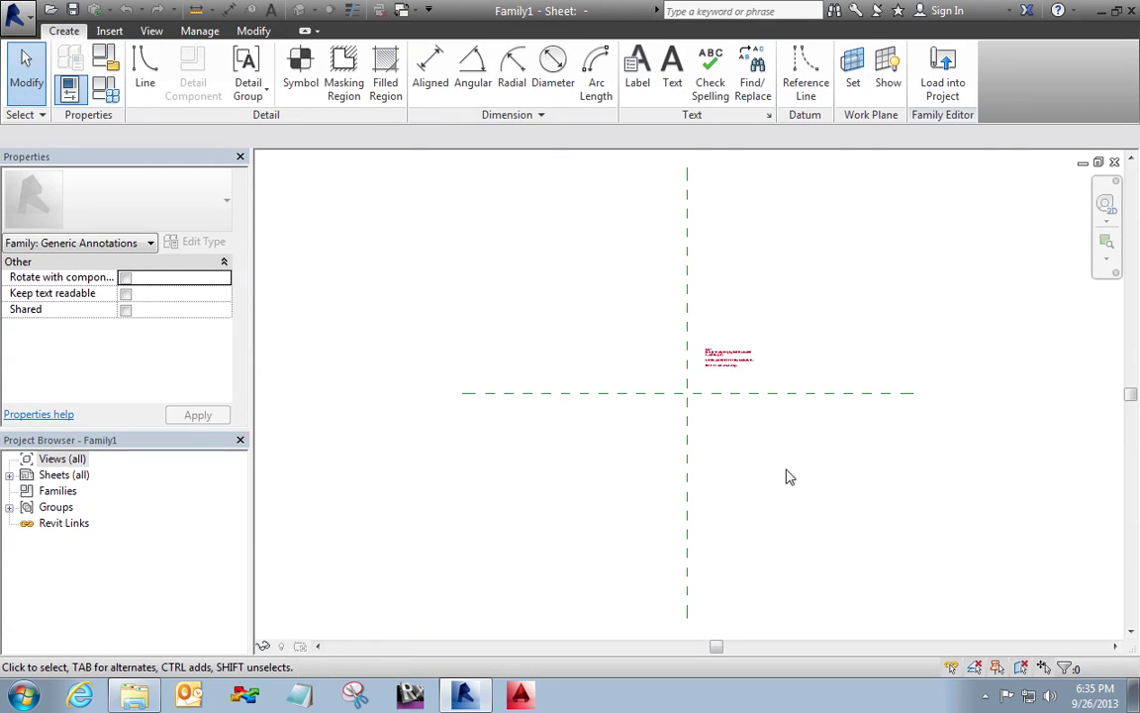
Step: Delete the template's red instruction note, leaving the crossing reference planes
{"action": "scroll", "coordinate": [789, 477], "scroll_direction": "up", "scroll_amount": 5}
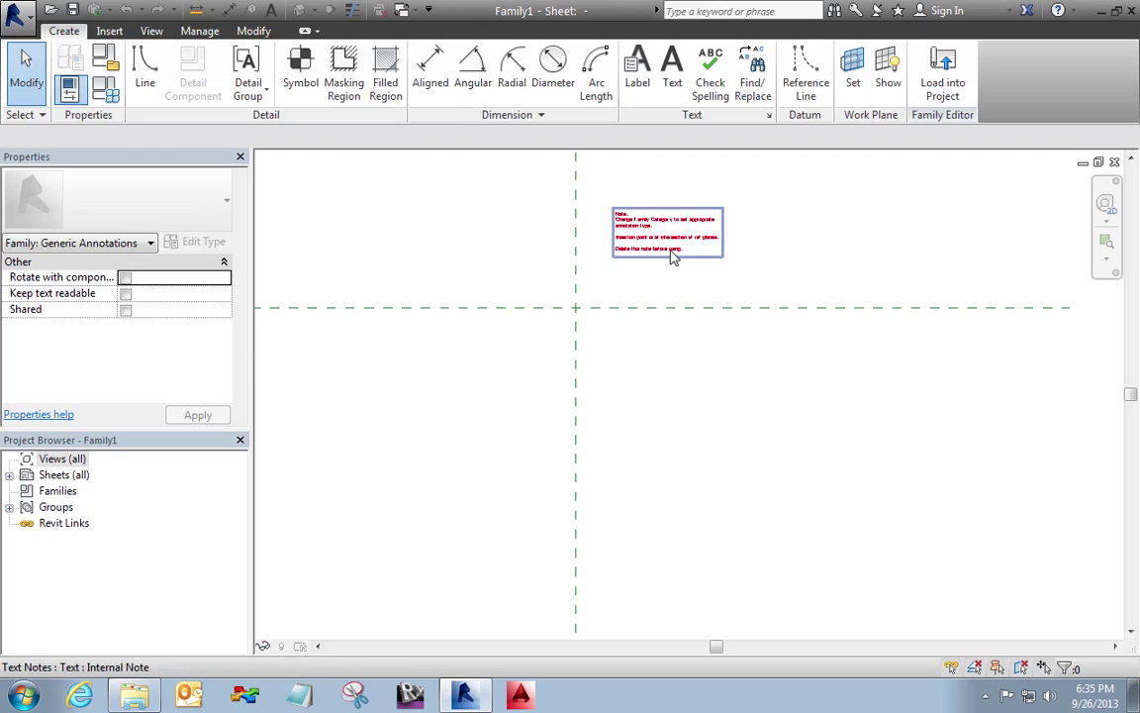
{"action": "scroll", "coordinate": [673, 255], "scroll_direction": "up", "scroll_amount": 2}
{"action": "middle_click_drag", "start_coordinate": [750, 285], "coordinate": [858, 338]}
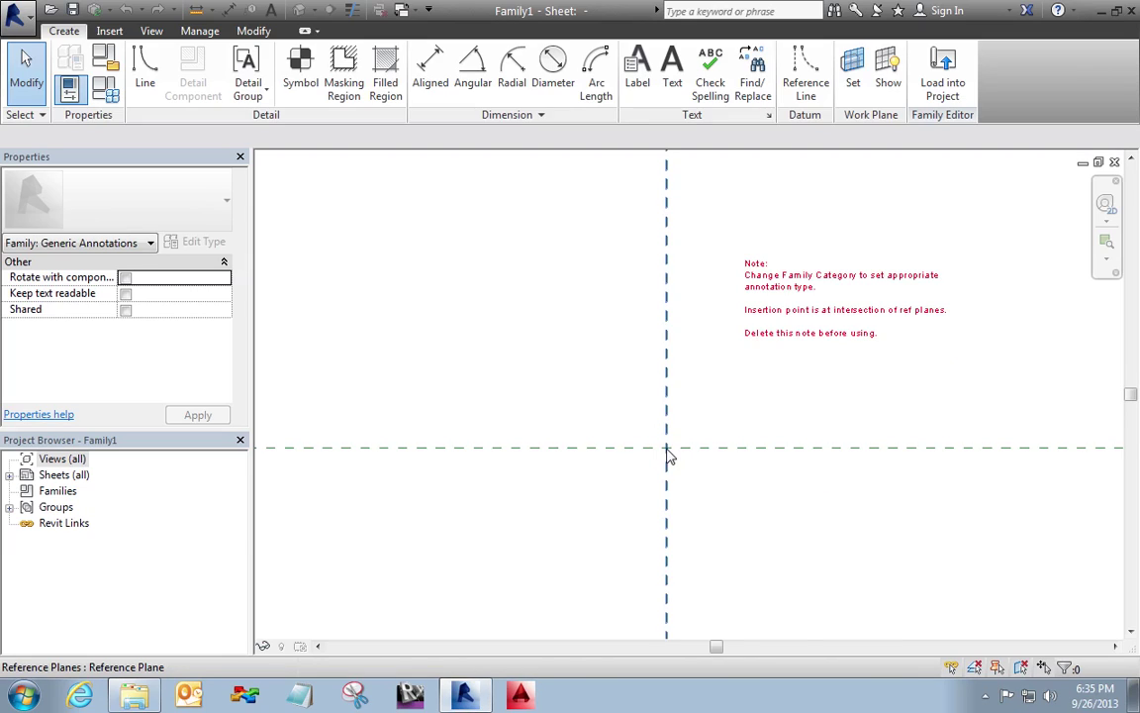
{"action": "left_click", "coordinate": [773, 344]}
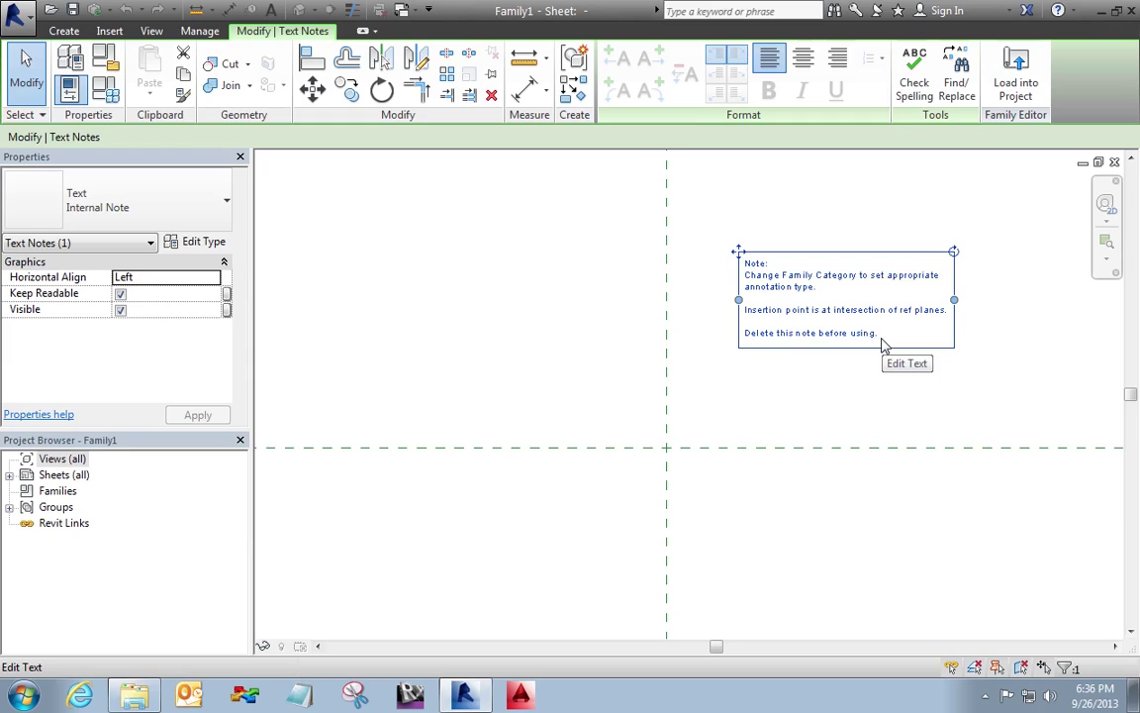
{"action": "key", "text": "Delete"}
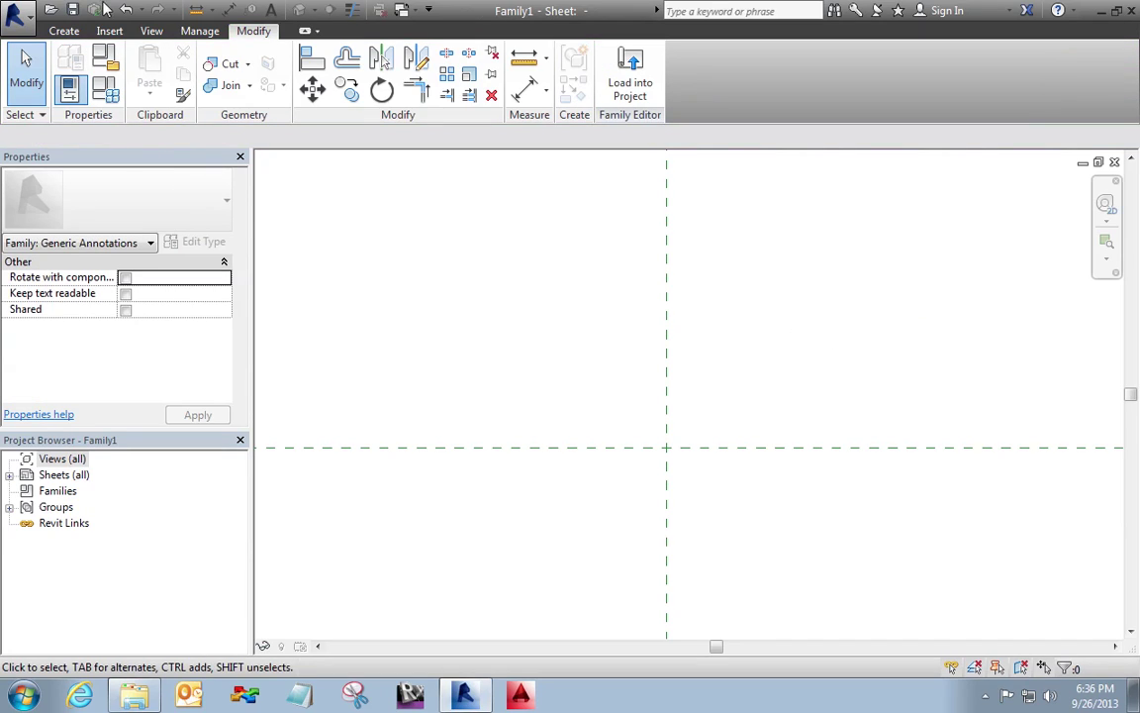
Step: Draw a circle of 0 13/16" radius centred on the reference-plane intersection
{"action": "left_click", "coordinate": [63, 31]}
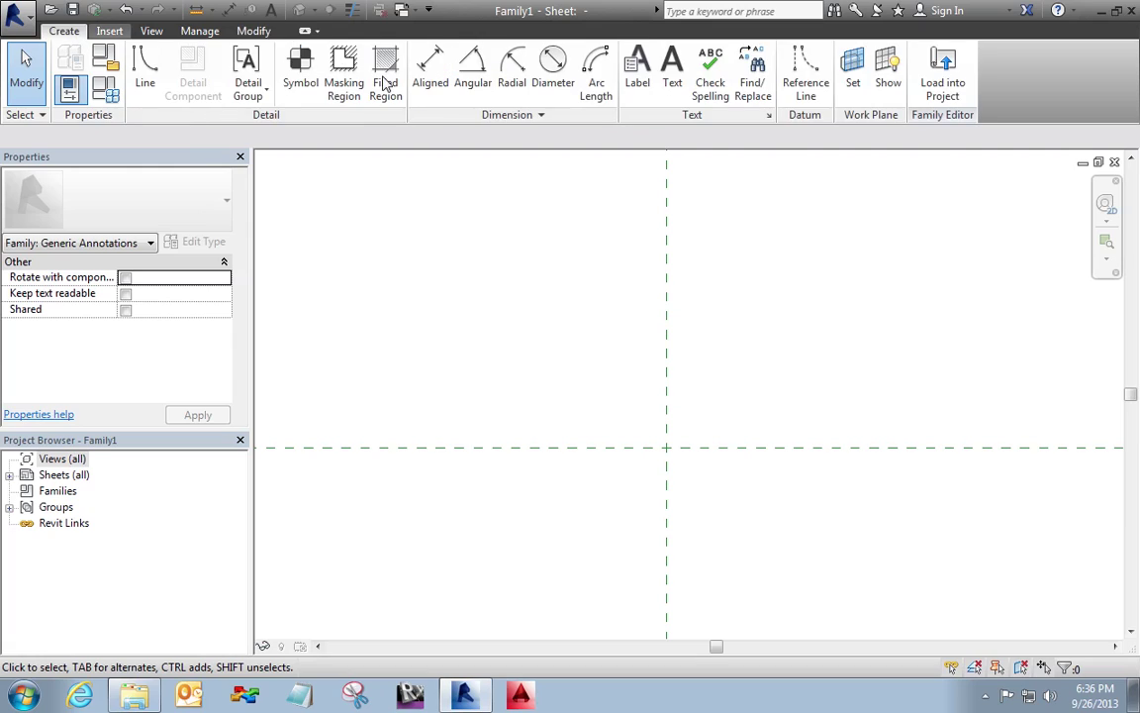
{"action": "left_click", "coordinate": [144, 69]}
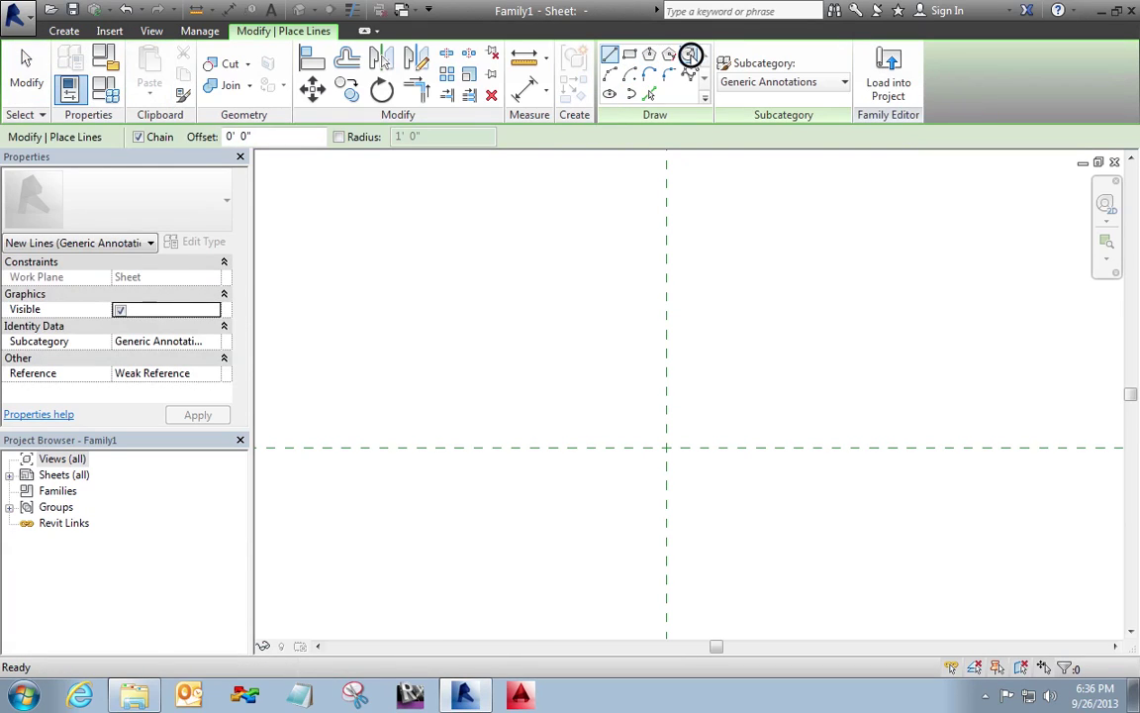
{"action": "left_click", "coordinate": [689, 54]}
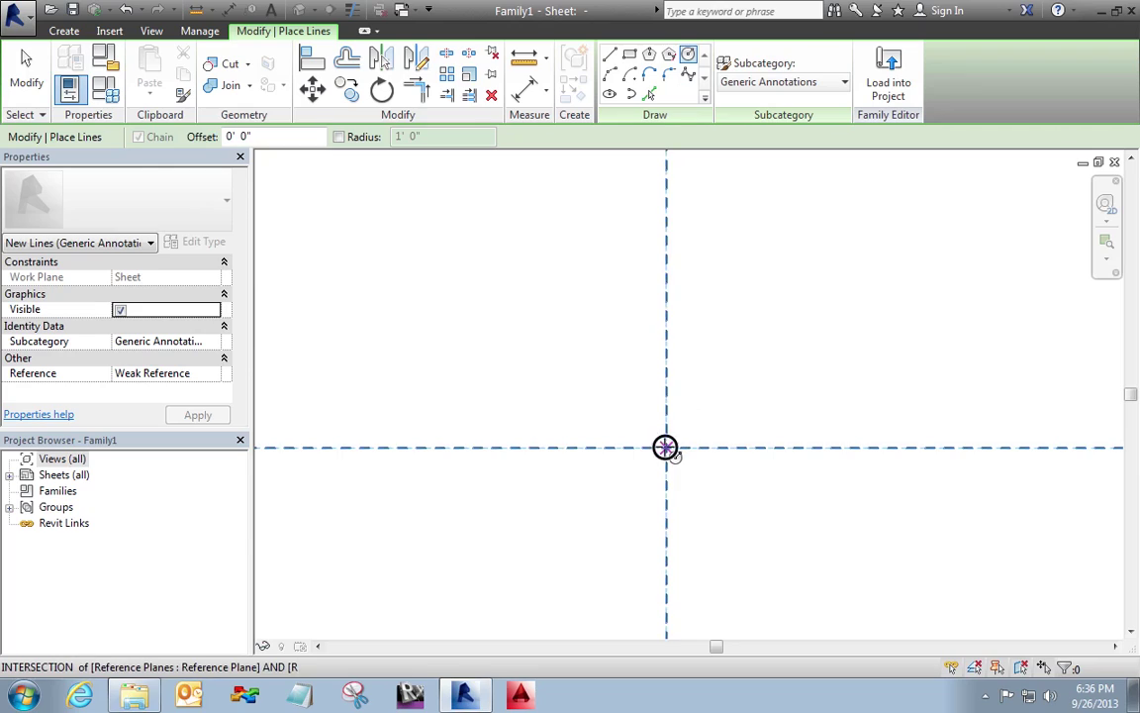
{"action": "left_click", "coordinate": [666, 448]}
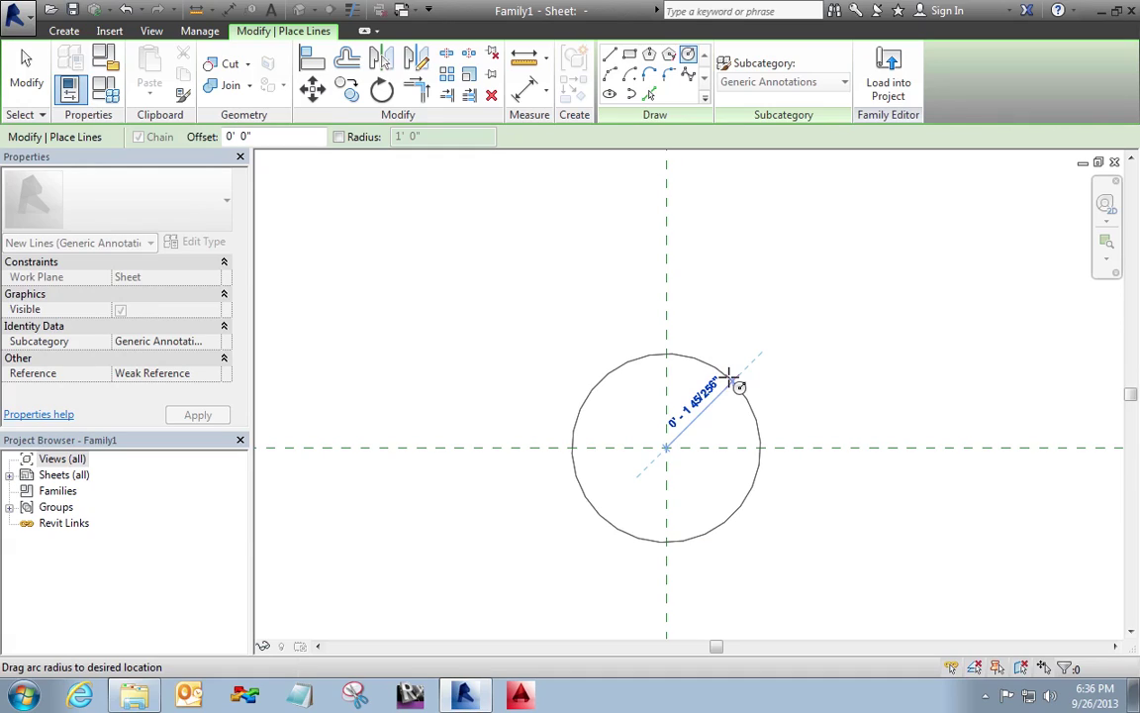
{"action": "type", "text": "0 13/16"}
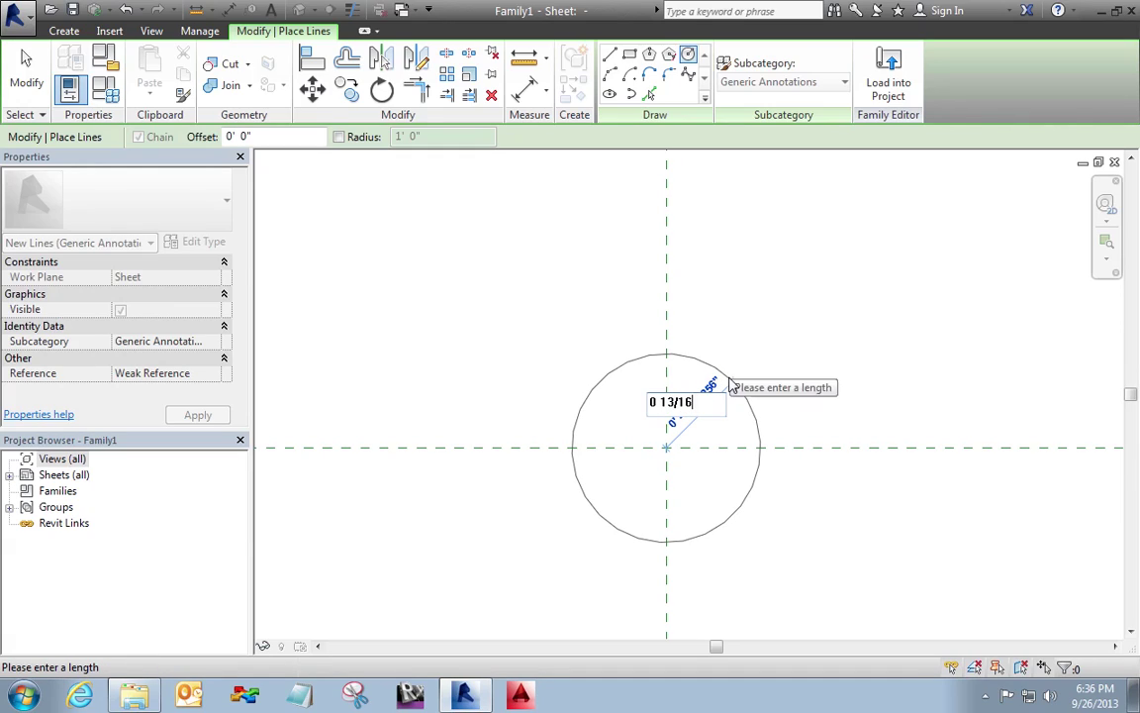
{"action": "key", "text": "Return"}
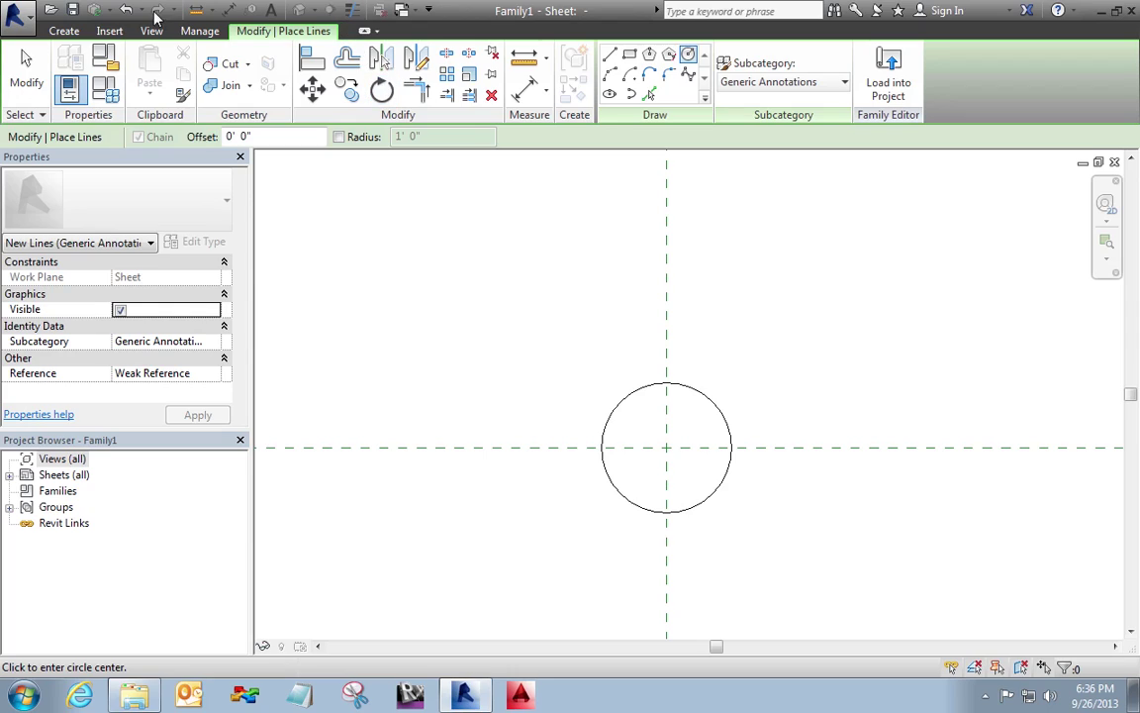
Step: Measure the circle's diameter, about 1 5/8"
{"action": "left_click", "coordinate": [197, 10]}
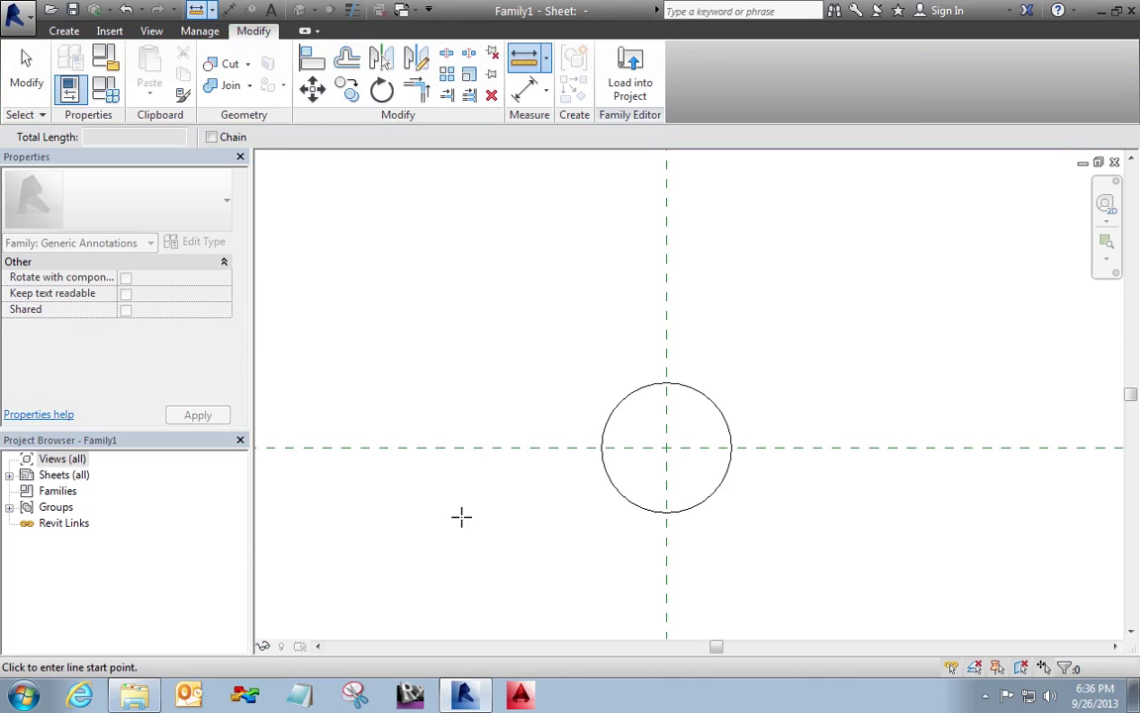
{"action": "left_click", "coordinate": [601, 448]}
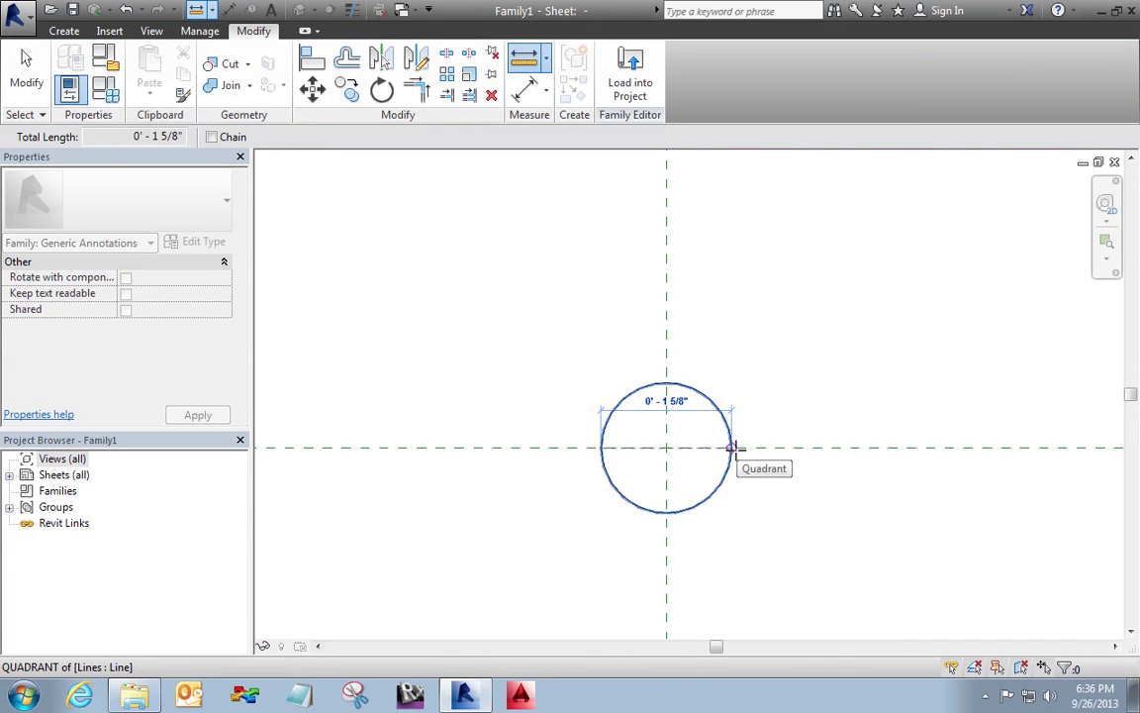
{"action": "left_click", "coordinate": [733, 450]}
{"action": "key", "text": "Escape"}
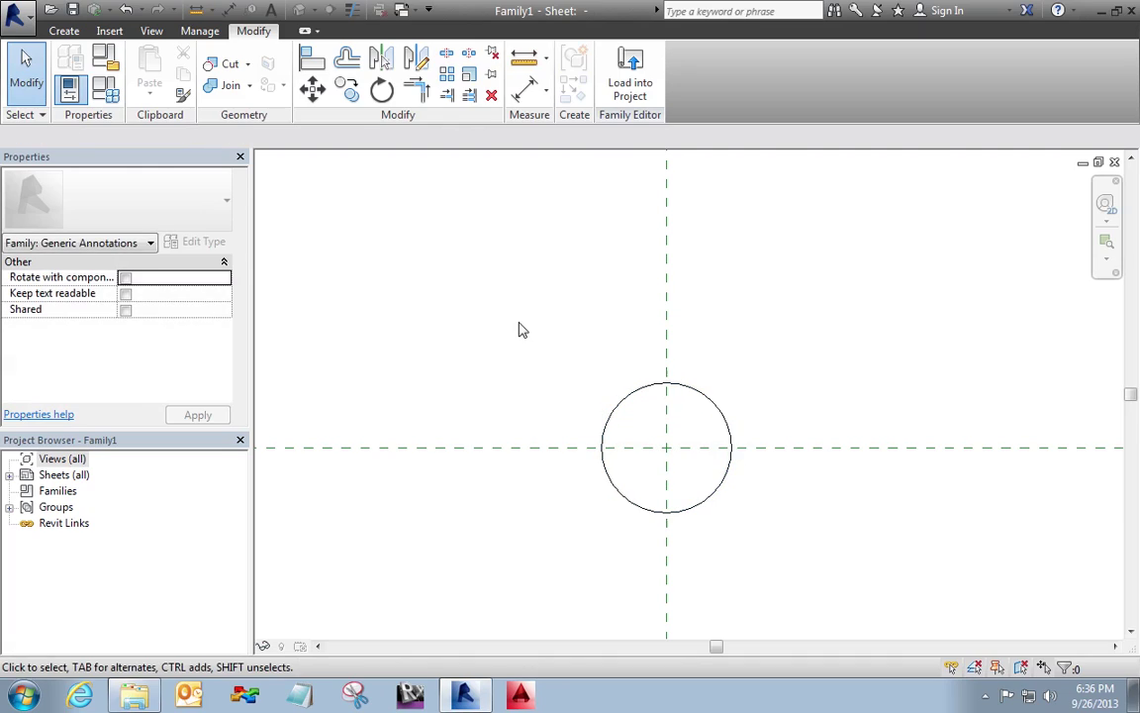
Step: Turn off the circle's Visible setting and apply it
{"action": "left_click", "coordinate": [634, 389]}
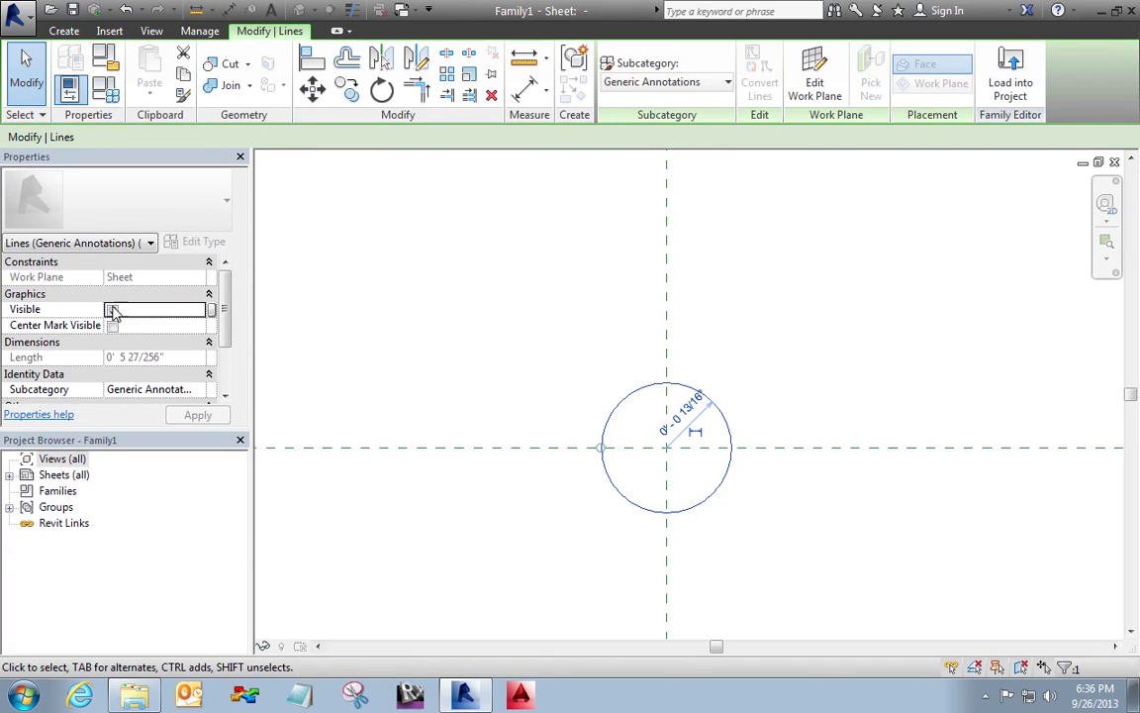
{"action": "left_click", "coordinate": [202, 418]}
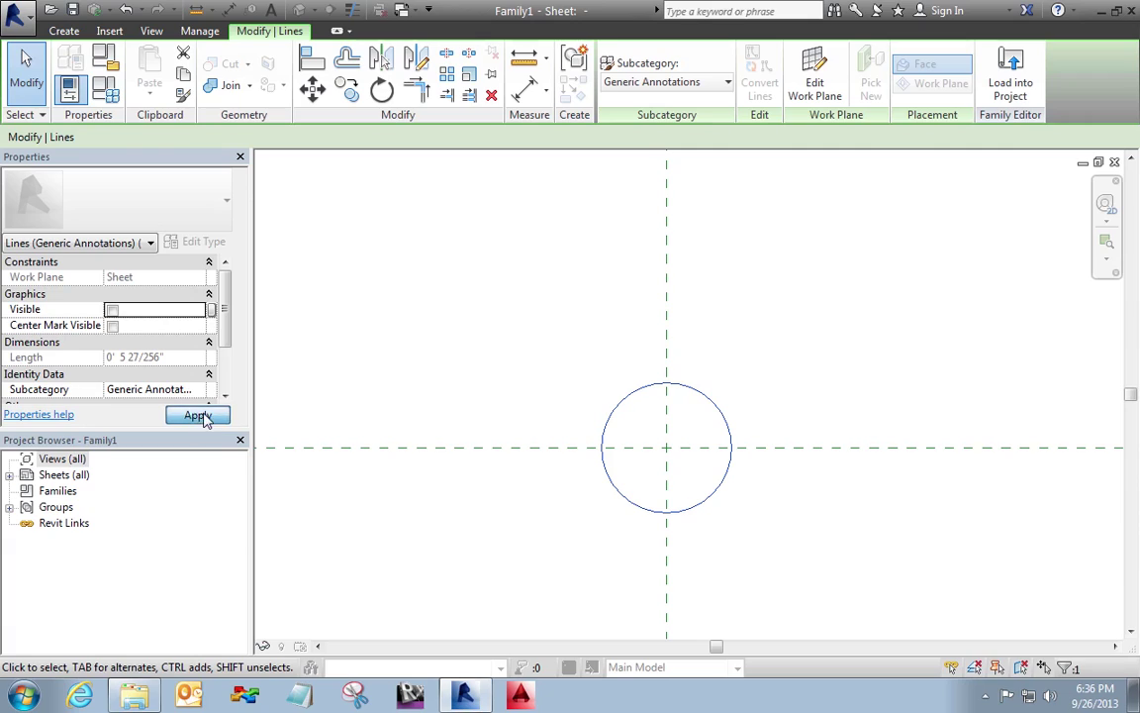
{"action": "left_click", "coordinate": [374, 420]}
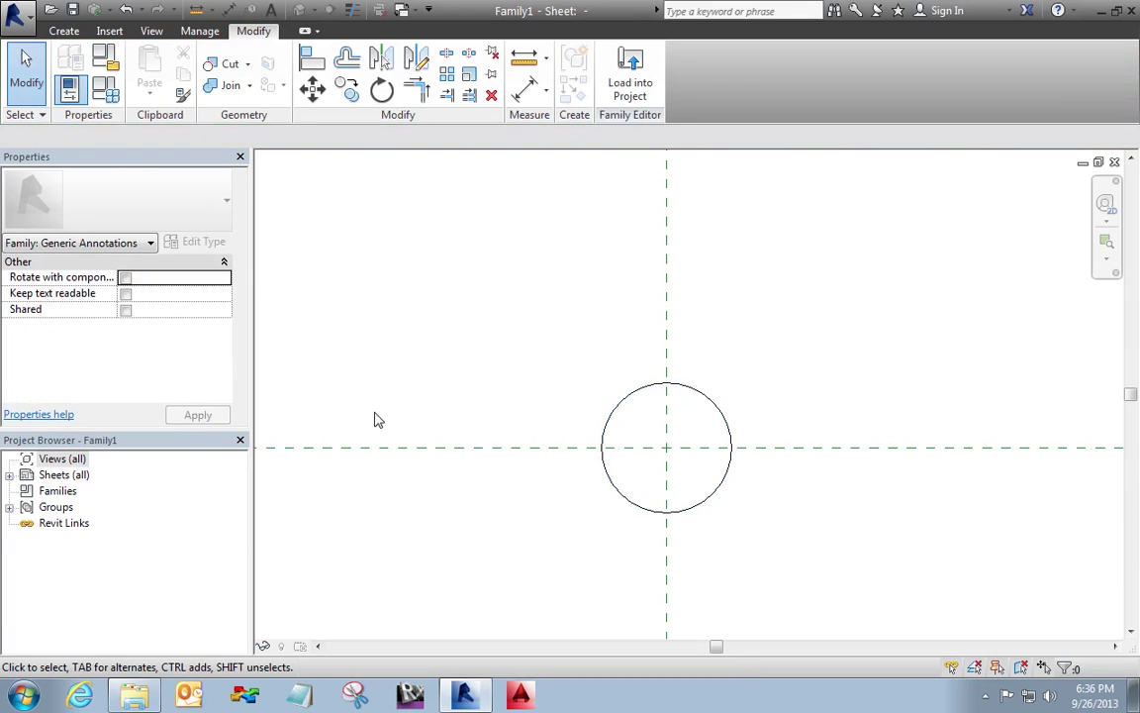
Step: Import Seal with Signature.png into the family by dragging it from Explorer and placing it
{"action": "left_click", "coordinate": [135, 696]}
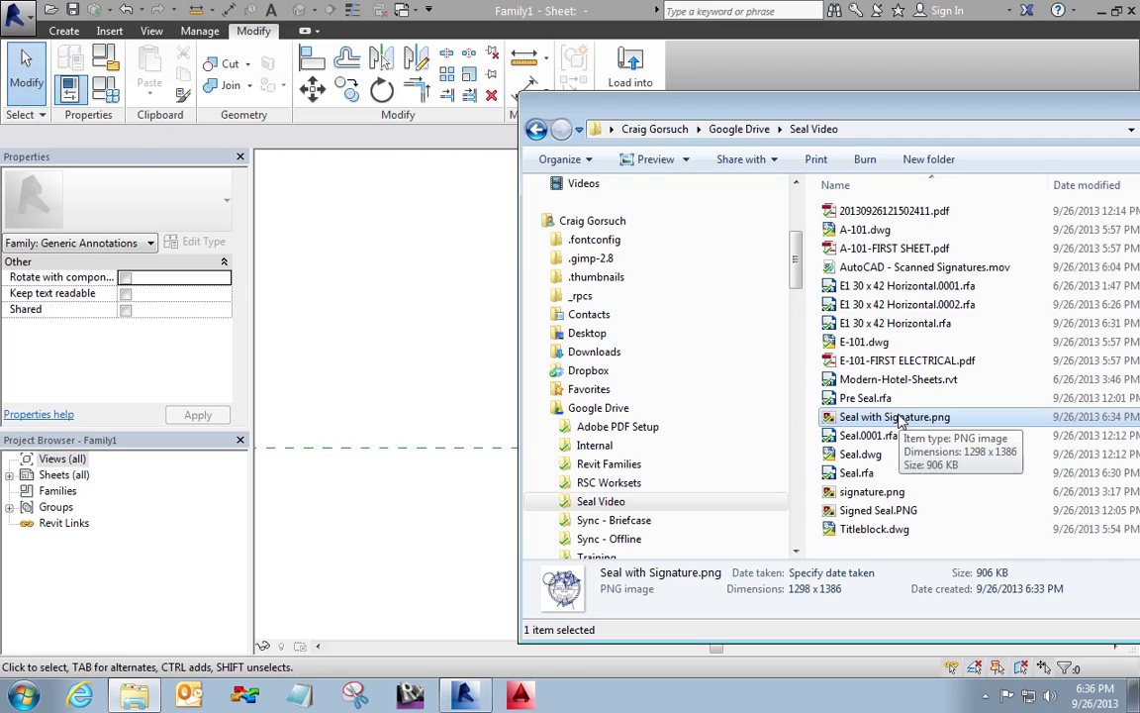
{"action": "mouse_move", "coordinate": [896, 419]}
{"action": "left_mouse_down"}
{"action": "mouse_move", "coordinate": [584, 401]}
{"action": "mouse_move", "coordinate": [439, 357]}
{"action": "left_mouse_up"}
{"action": "left_click", "coordinate": [438, 361]}
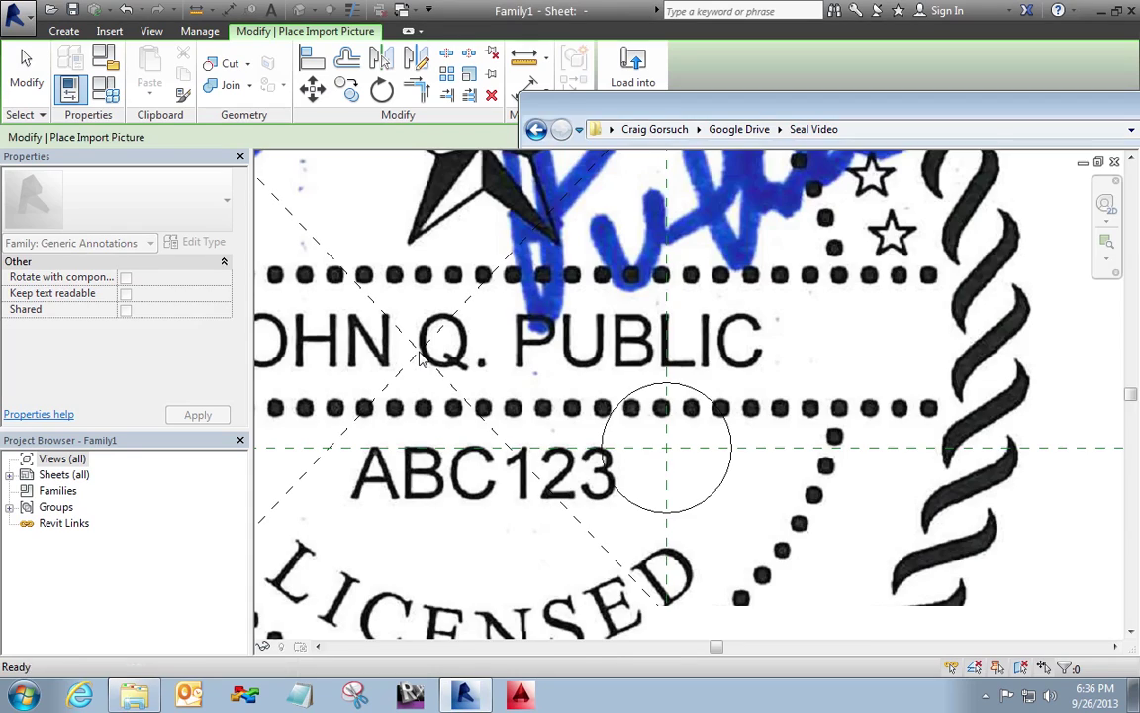
{"action": "scroll", "coordinate": [420, 351], "scroll_direction": "down", "scroll_amount": 4}
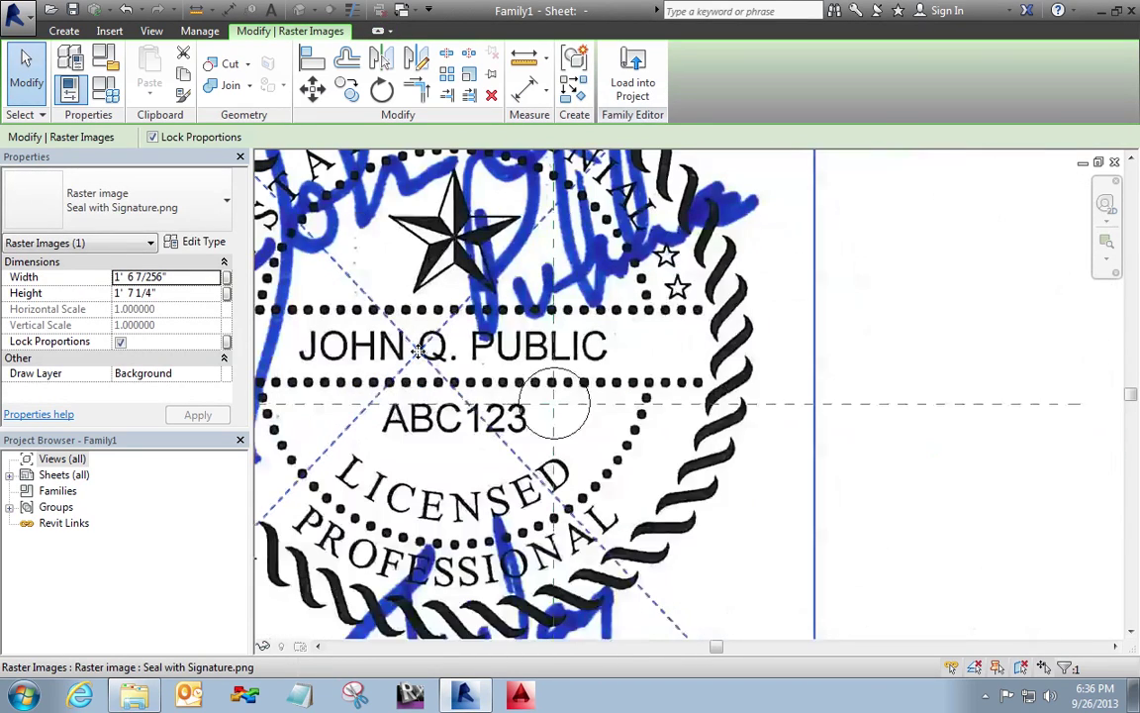
{"action": "middle_click_drag", "start_coordinate": [421, 351], "coordinate": [708, 357]}
{"action": "scroll", "coordinate": [708, 357], "scroll_direction": "down", "scroll_amount": 4}
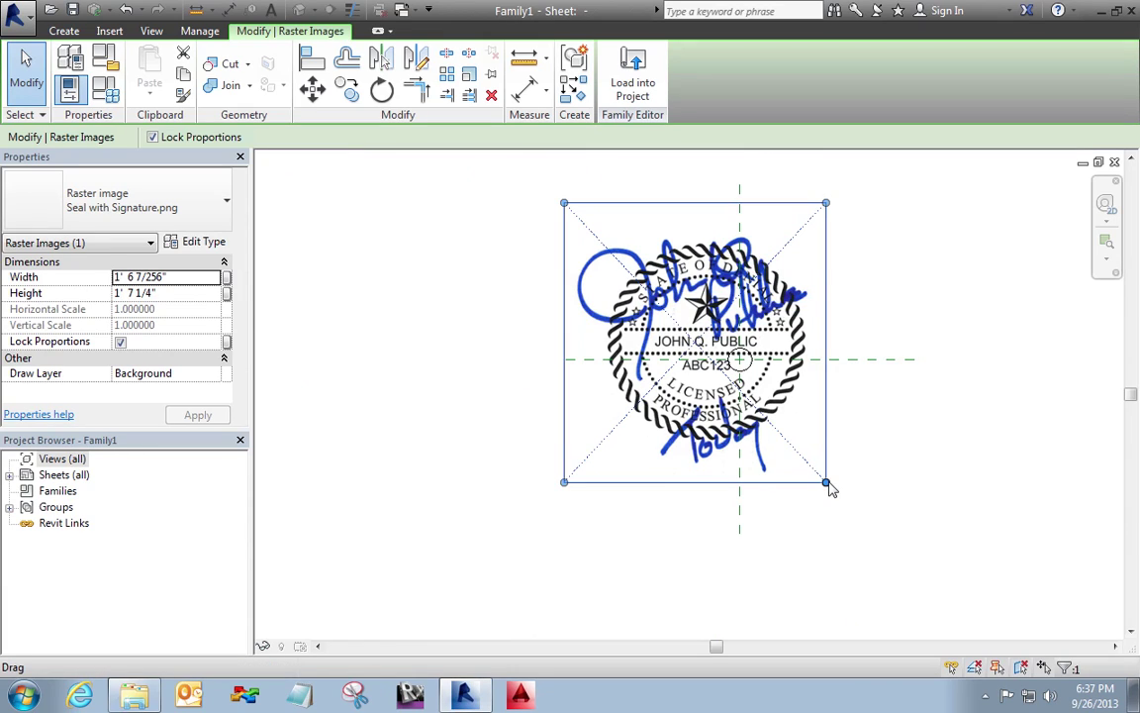
Step: Shrink the seal image by dragging its corner grip
{"action": "left_click_drag", "start_coordinate": [830, 489], "coordinate": [742, 366]}
{"action": "scroll", "coordinate": [742, 366], "scroll_direction": "up", "scroll_amount": 5}
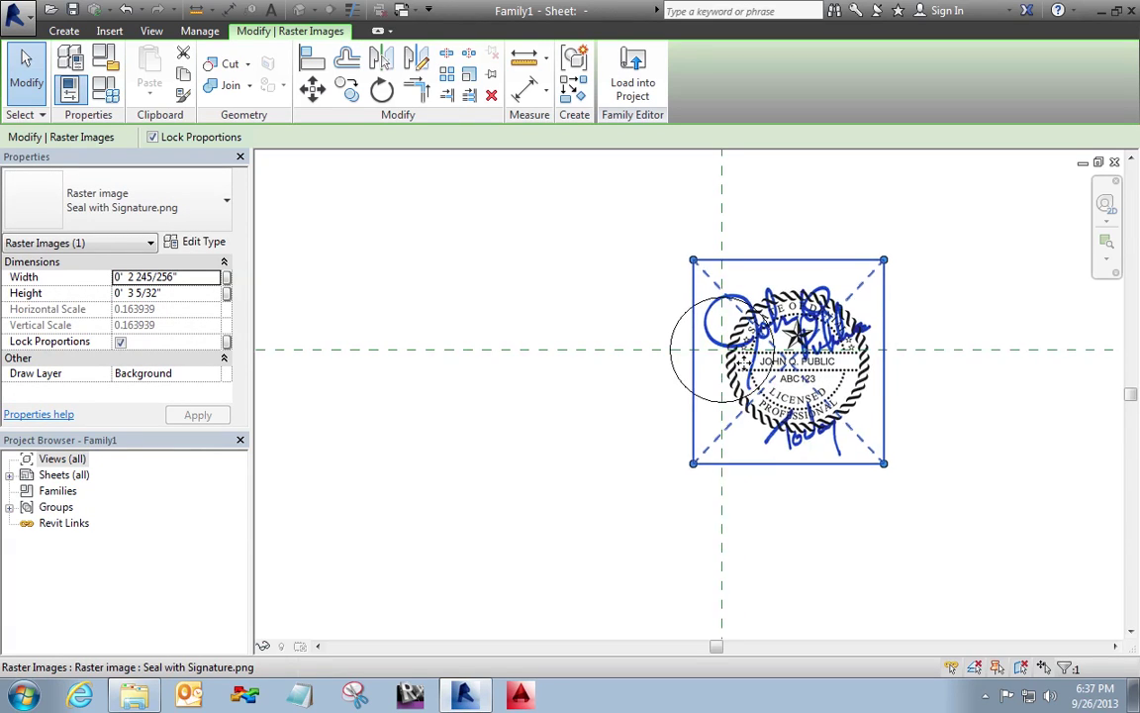
{"action": "scroll", "coordinate": [742, 363], "scroll_direction": "up", "scroll_amount": 4}
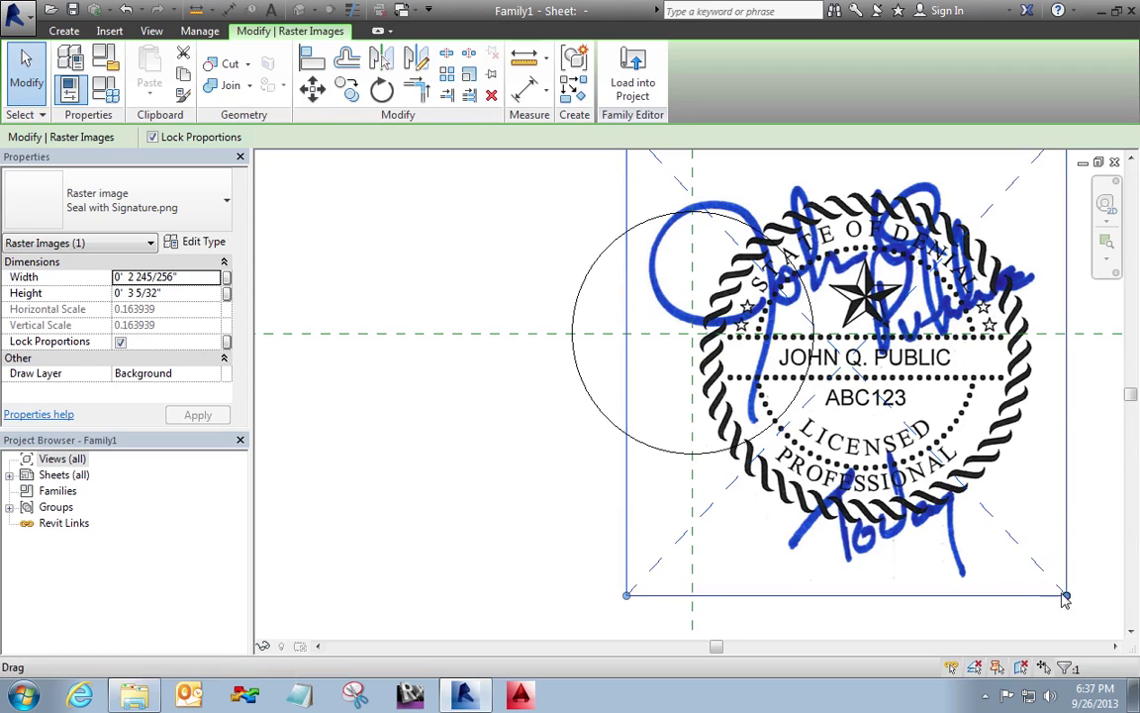
{"action": "left_click_drag", "start_coordinate": [1066, 598], "coordinate": [980, 501]}
Step: Move and nudge the seal image until it sits centred over the circle
{"action": "left_click_drag", "start_coordinate": [830, 382], "coordinate": [709, 386]}
{"action": "left_click_drag", "start_coordinate": [792, 421], "coordinate": [792, 421]}
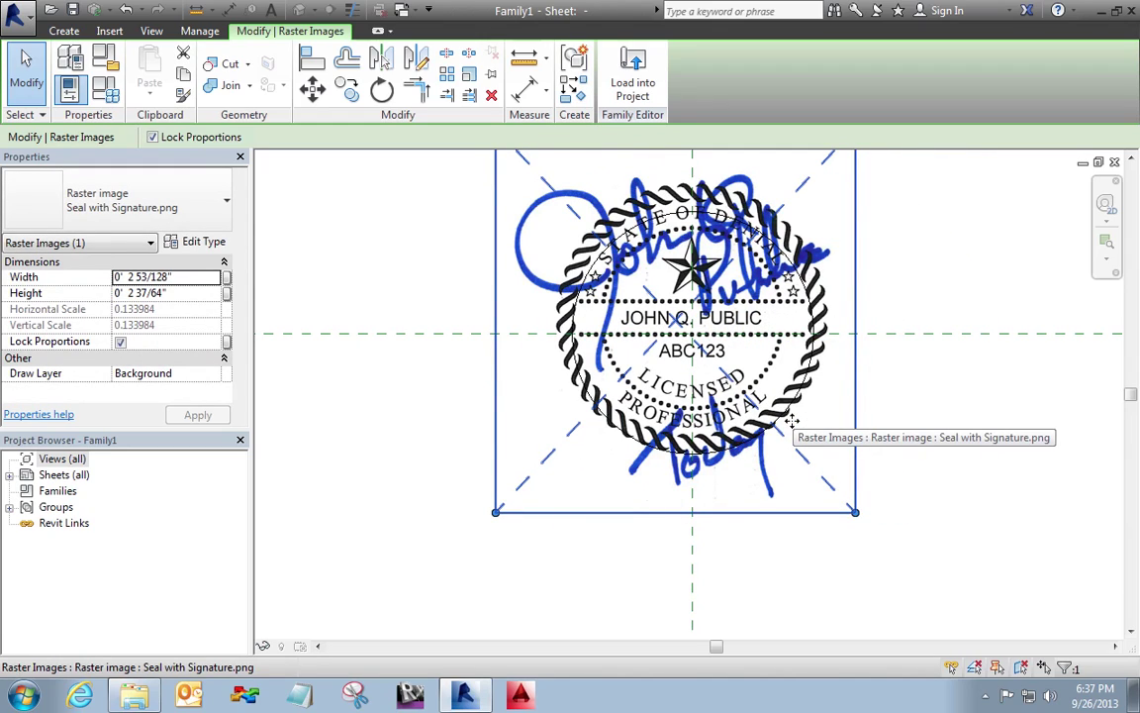
{"action": "left_click_drag", "start_coordinate": [792, 421], "coordinate": [794, 421]}
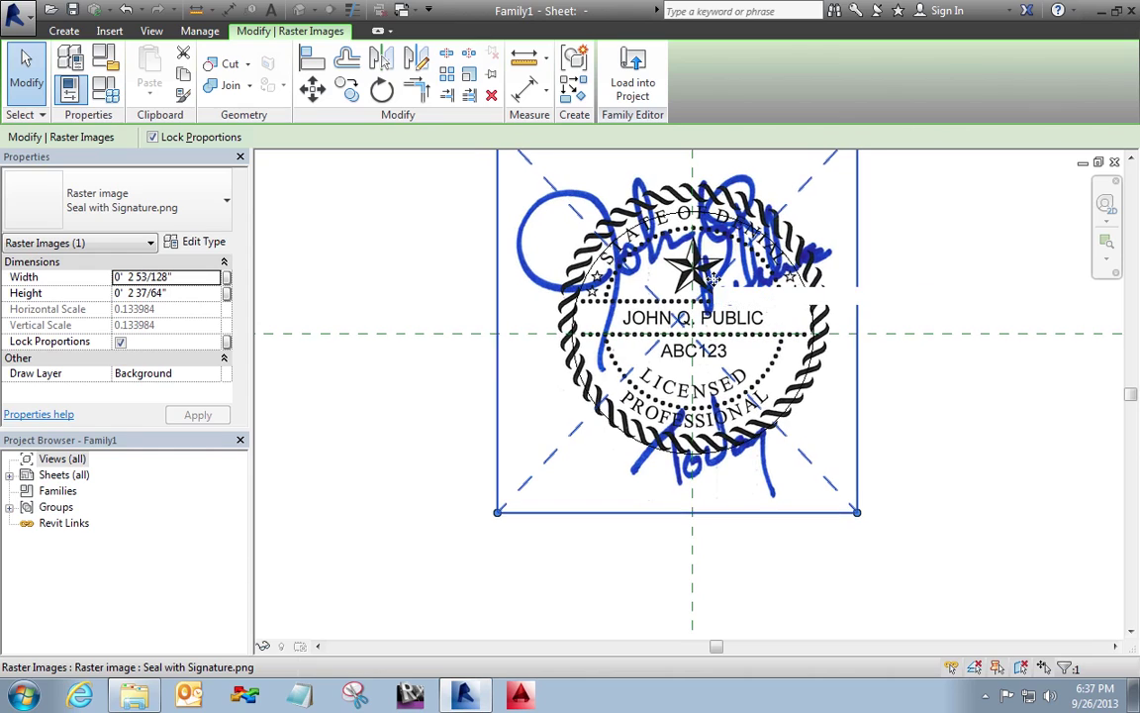
{"action": "scroll", "coordinate": [698, 275], "scroll_direction": "up", "scroll_amount": 1}
{"action": "scroll", "coordinate": [713, 279], "scroll_direction": "up", "scroll_amount": 5}
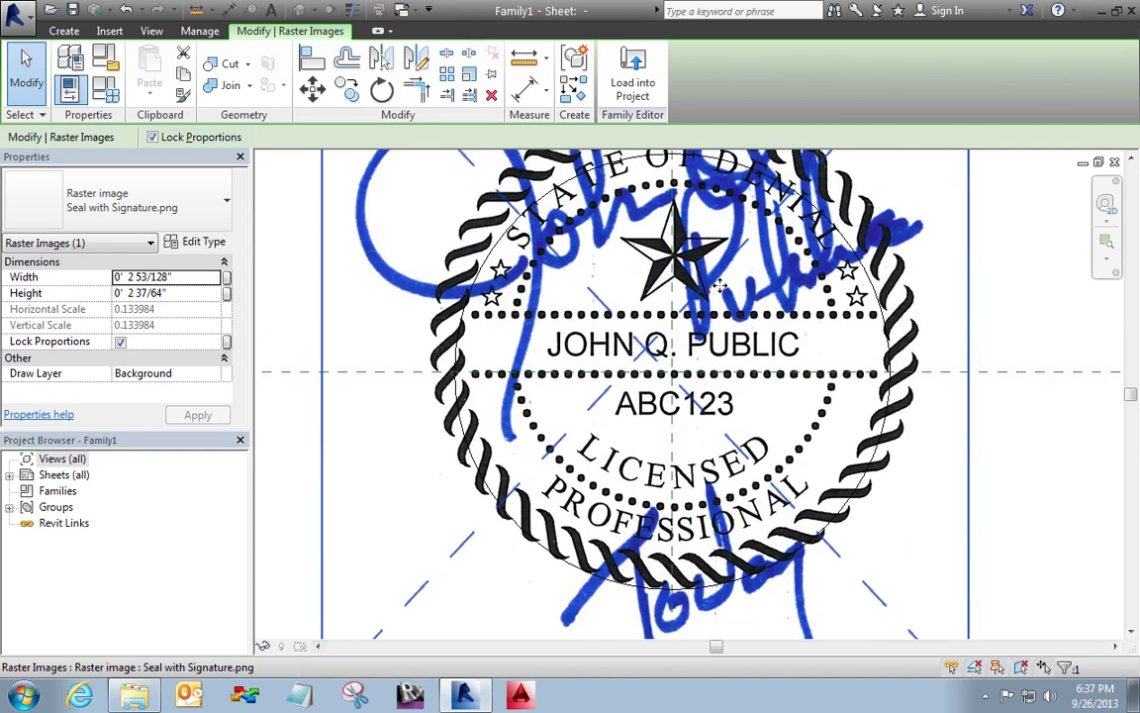
{"action": "key", "text": "Left"}
{"action": "key", "text": "Left"}
{"action": "key", "text": "Left"}
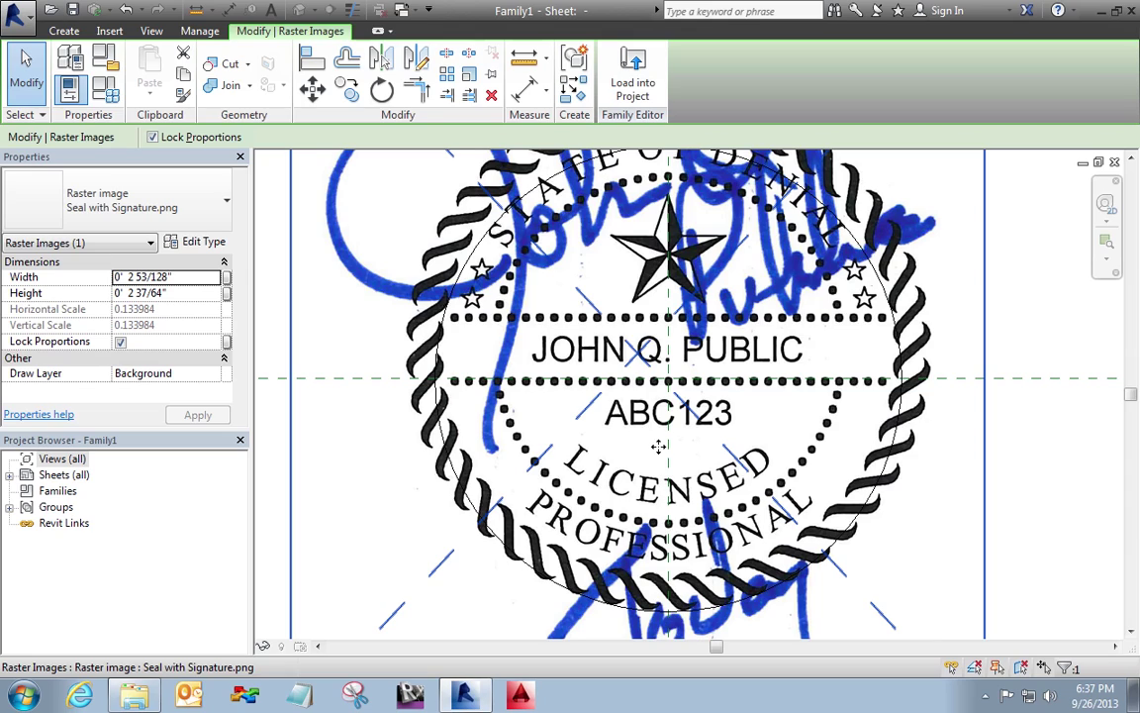
{"action": "scroll", "coordinate": [658, 446], "scroll_direction": "up", "scroll_amount": 2}
{"action": "scroll", "coordinate": [659, 447], "scroll_direction": "down", "scroll_amount": 2}
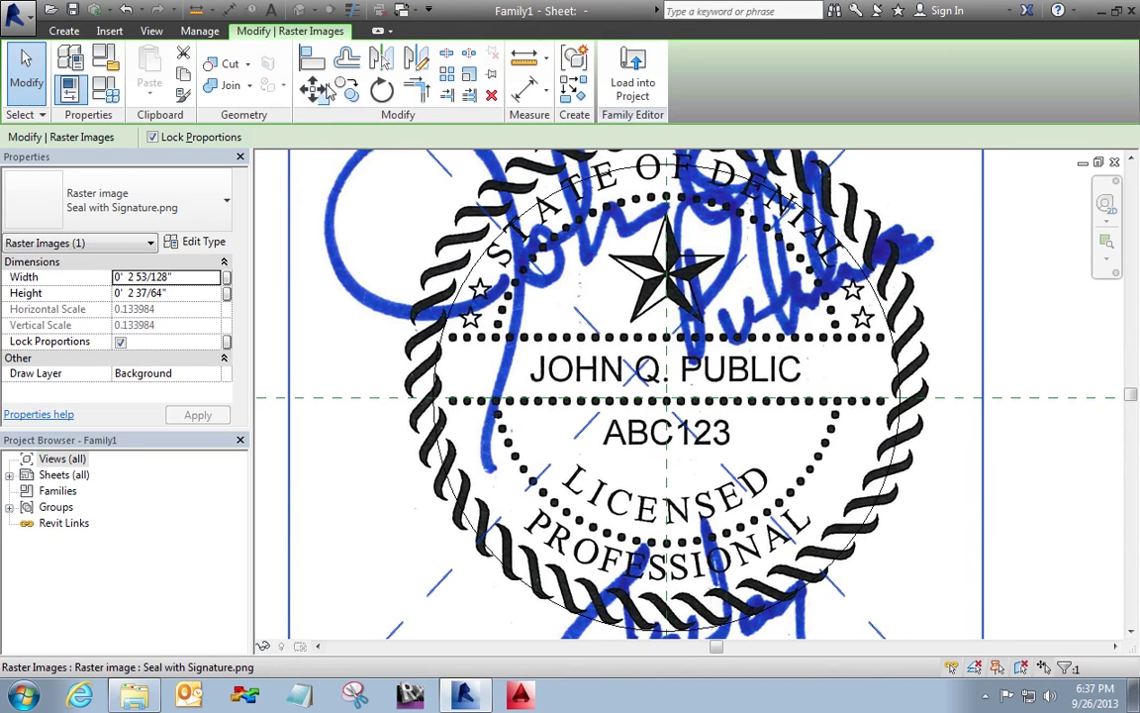
Step: Scale the seal image from its bottom so its outer ring fits the circle
{"action": "left_click", "coordinate": [469, 73]}
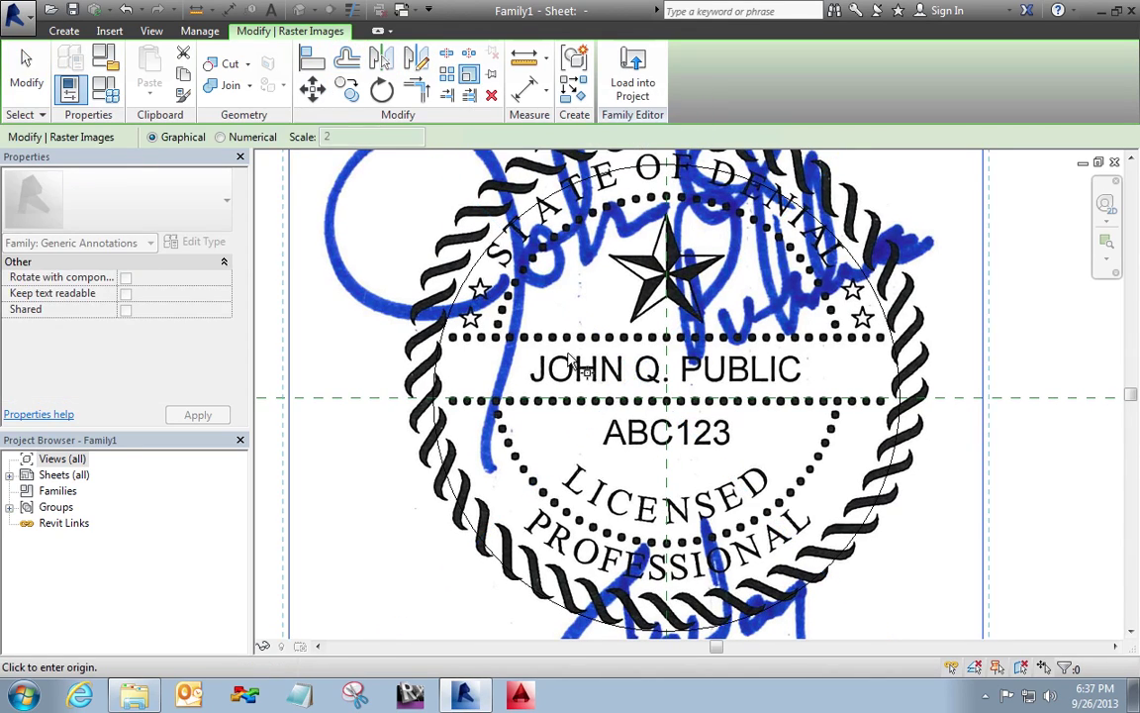
{"action": "left_click", "coordinate": [667, 631]}
{"action": "middle_click_drag", "start_coordinate": [673, 441], "coordinate": [680, 522]}
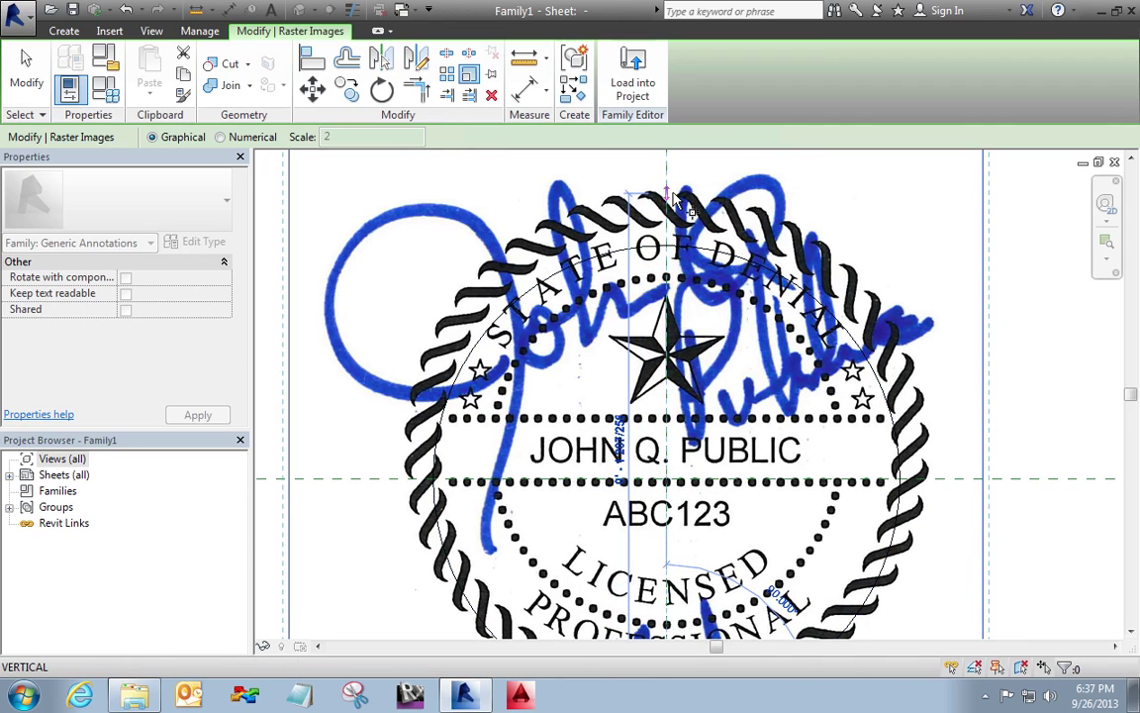
{"action": "left_click", "coordinate": [675, 197]}
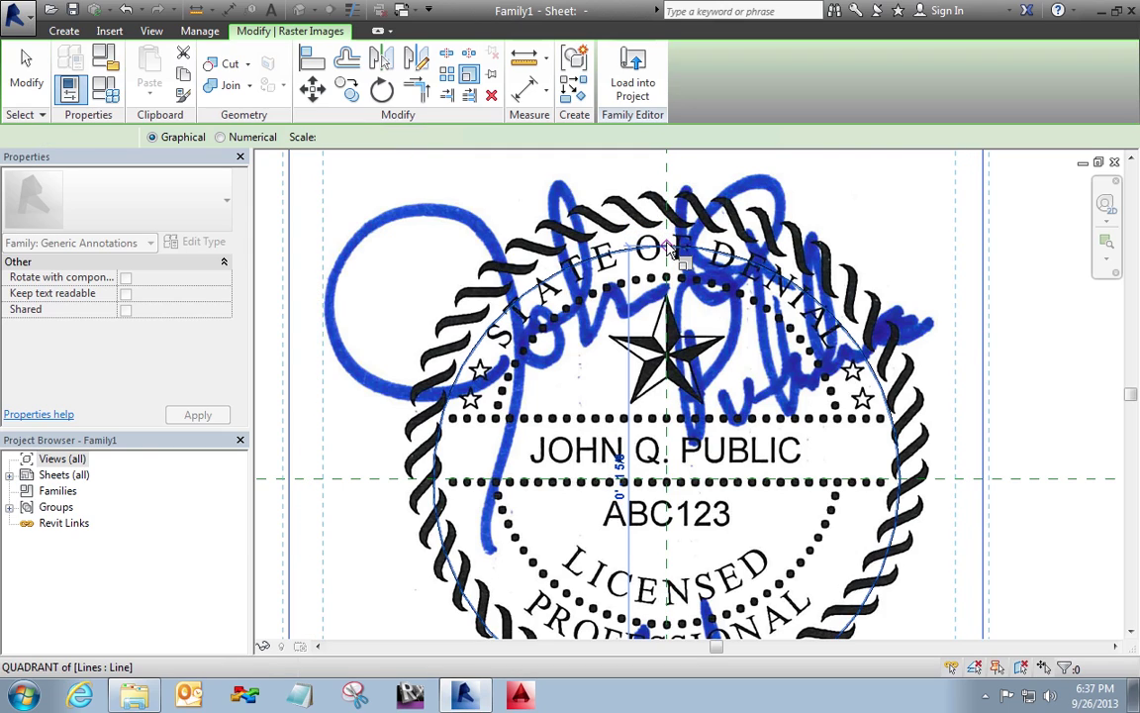
{"action": "left_click", "coordinate": [673, 238]}
{"action": "left_click", "coordinate": [1009, 355]}
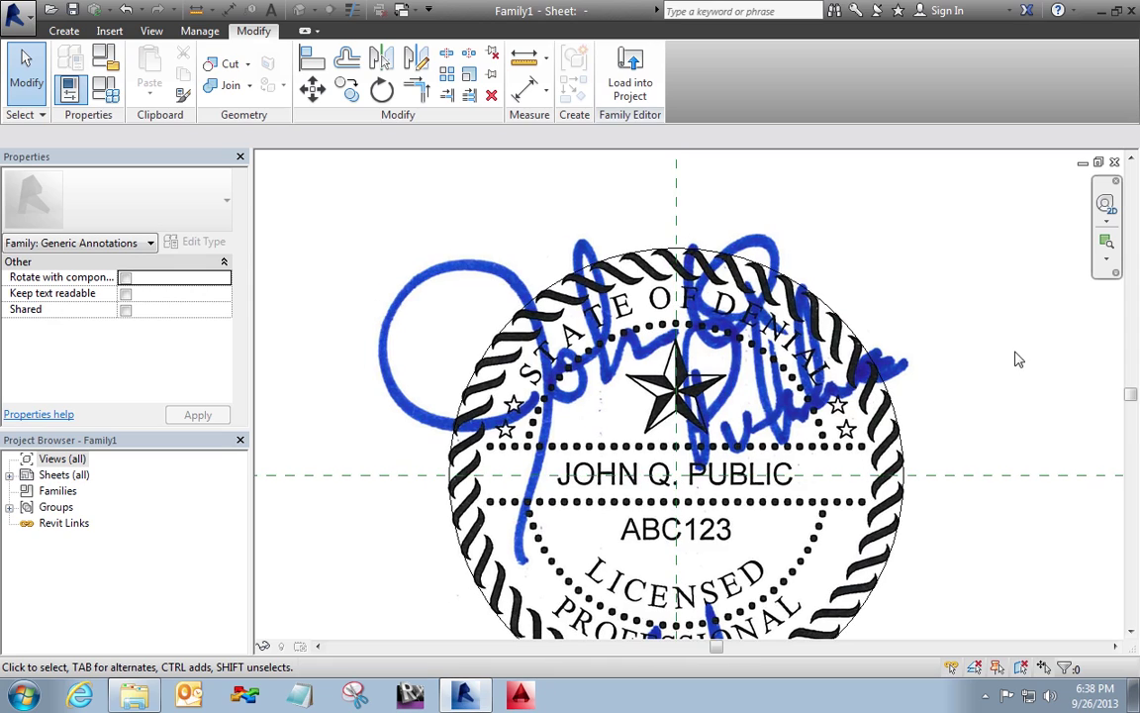
{"action": "middle_click_drag", "start_coordinate": [1018, 372], "coordinate": [992, 290]}
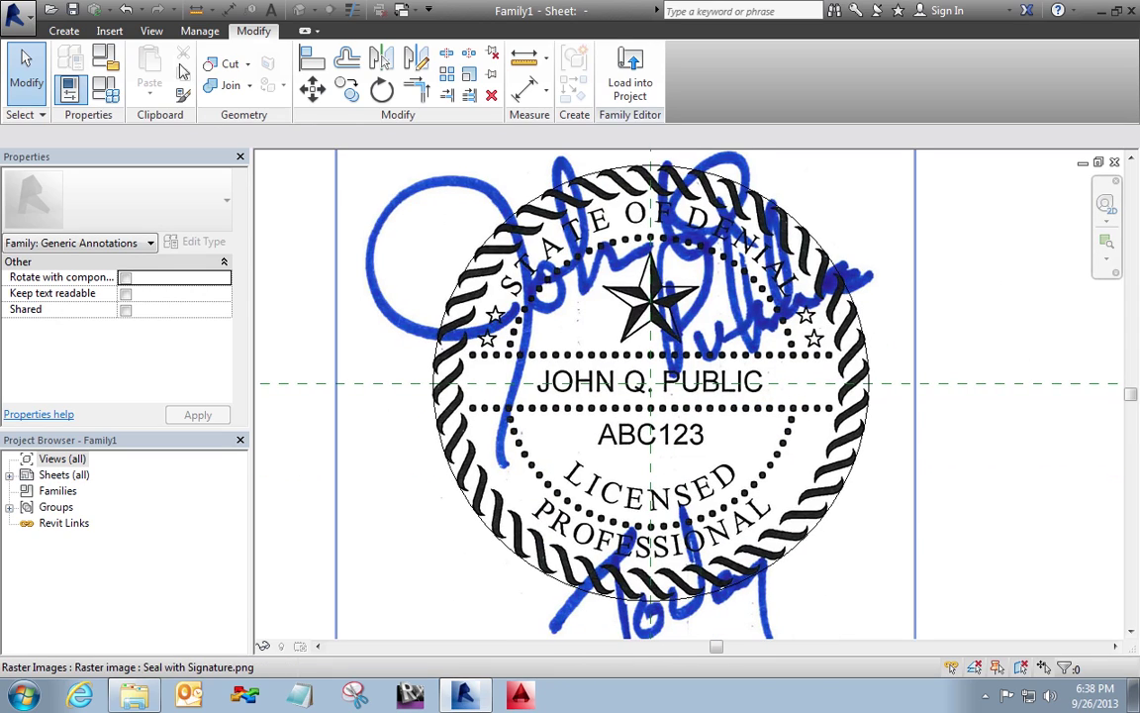
Step: Save the family as Seal with Signature.rfa
{"action": "left_click", "coordinate": [73, 11]}
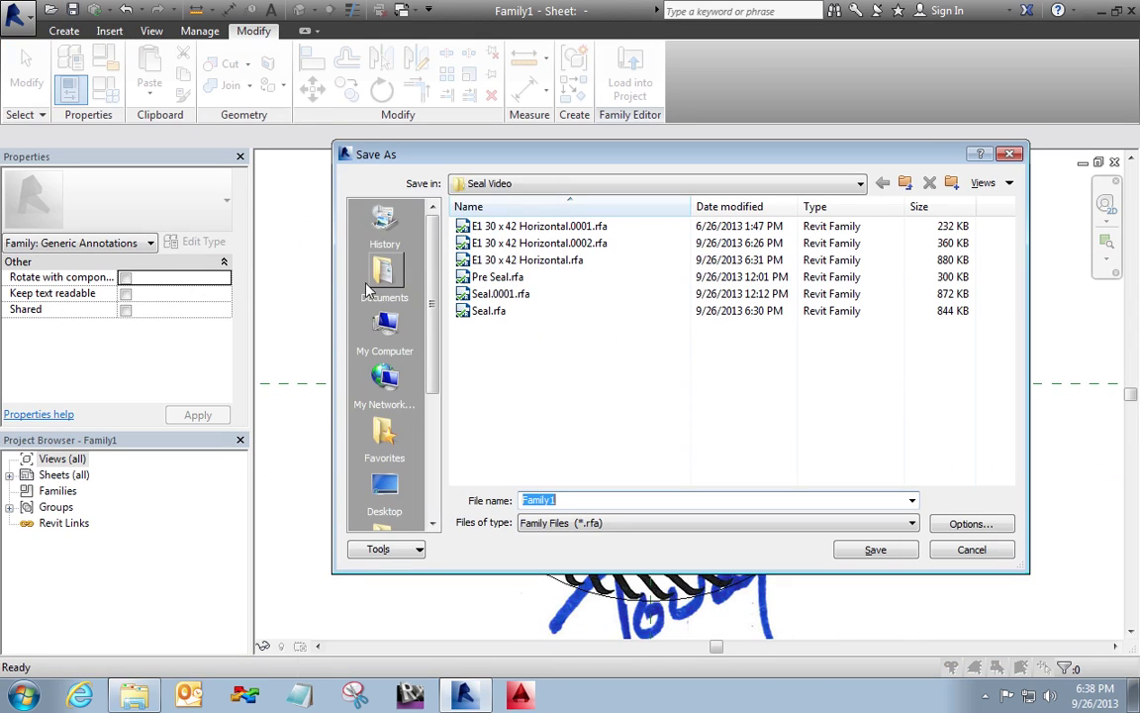
{"action": "type", "text": "Seal with "}
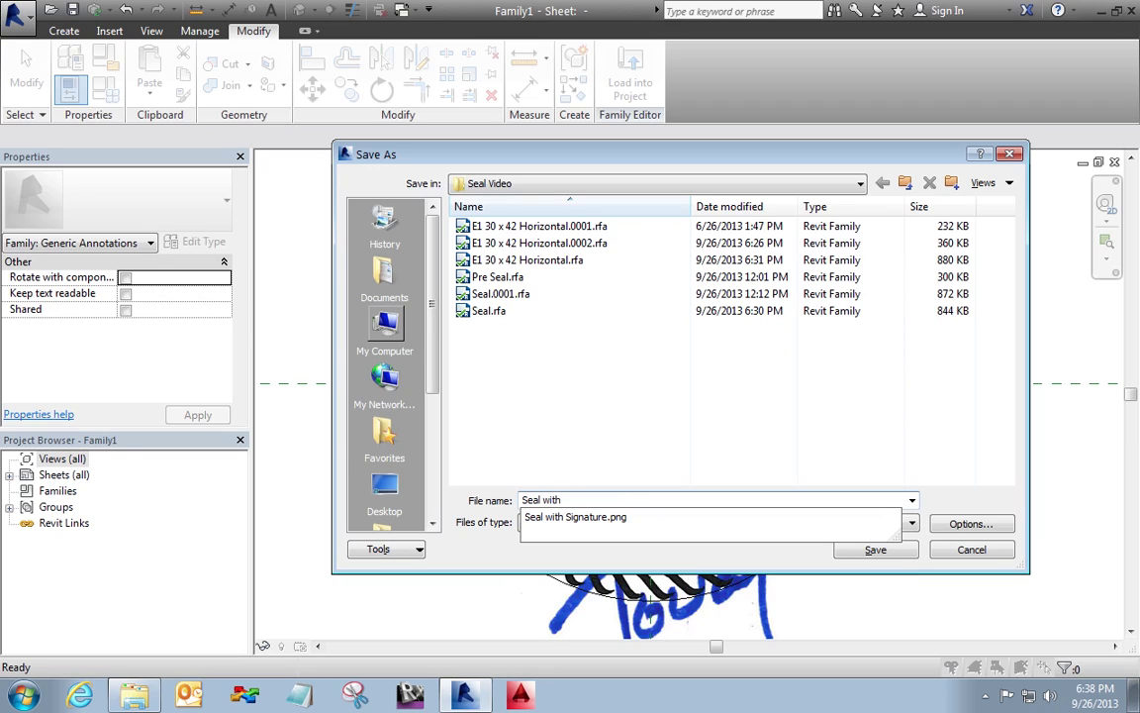
{"action": "type", "text": "Signature"}
{"action": "key", "text": "Delete"}
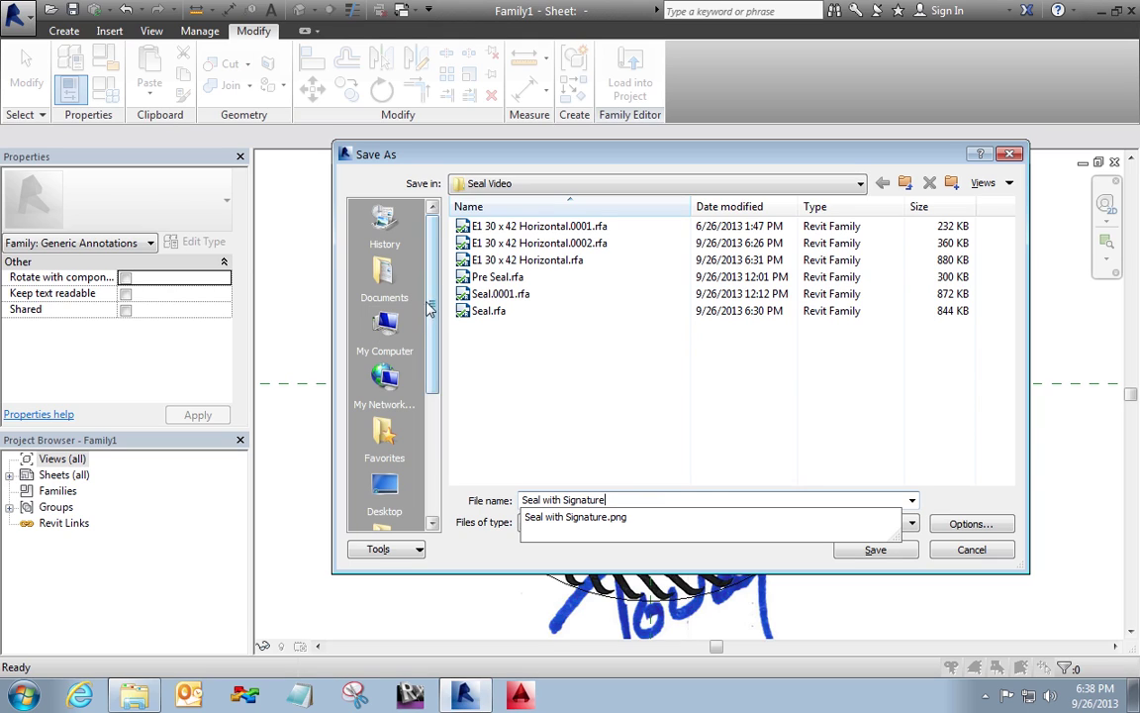
{"action": "left_click", "coordinate": [904, 547]}
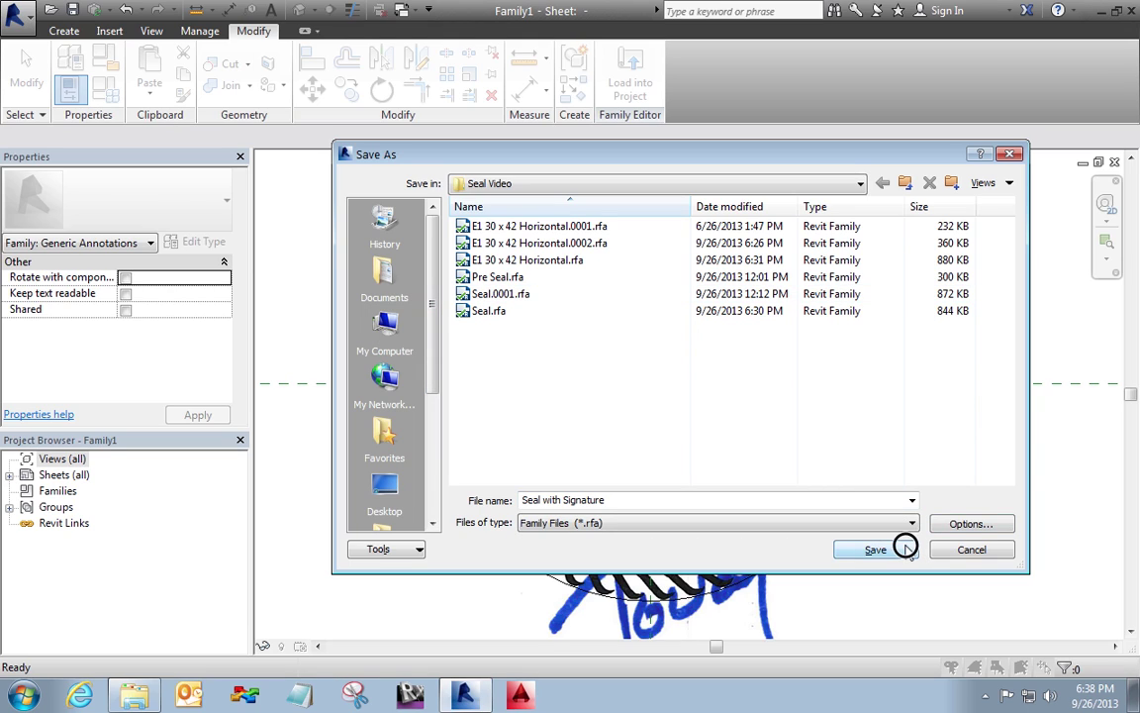
Step: Load the seal family into E1 30 x 42 Horizontal.rfa only and place it beside the title block
{"action": "left_click", "coordinate": [631, 84]}
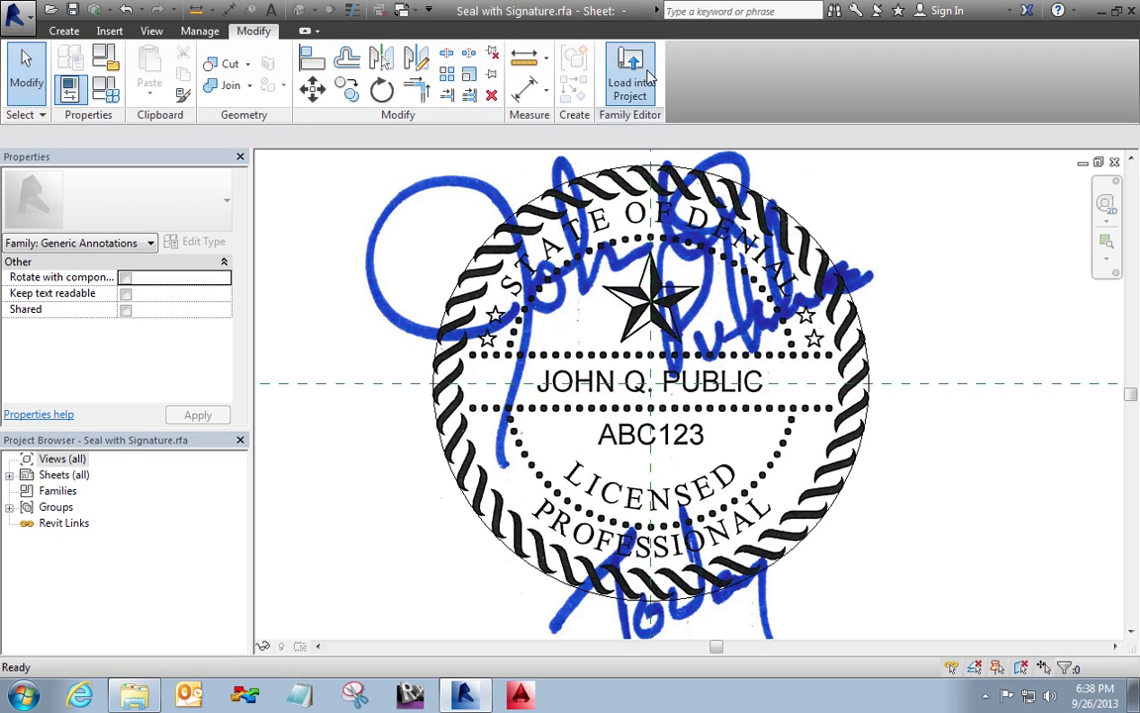
{"action": "left_click", "coordinate": [454, 251]}
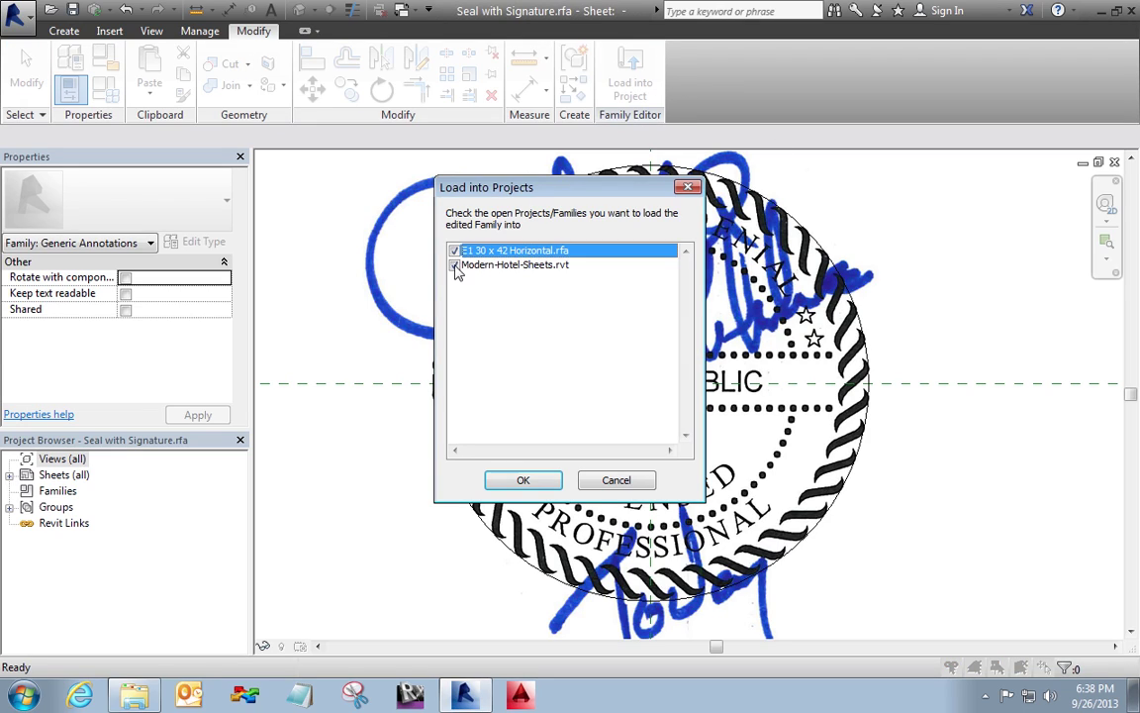
{"action": "left_click", "coordinate": [454, 266]}
{"action": "left_click", "coordinate": [522, 480]}
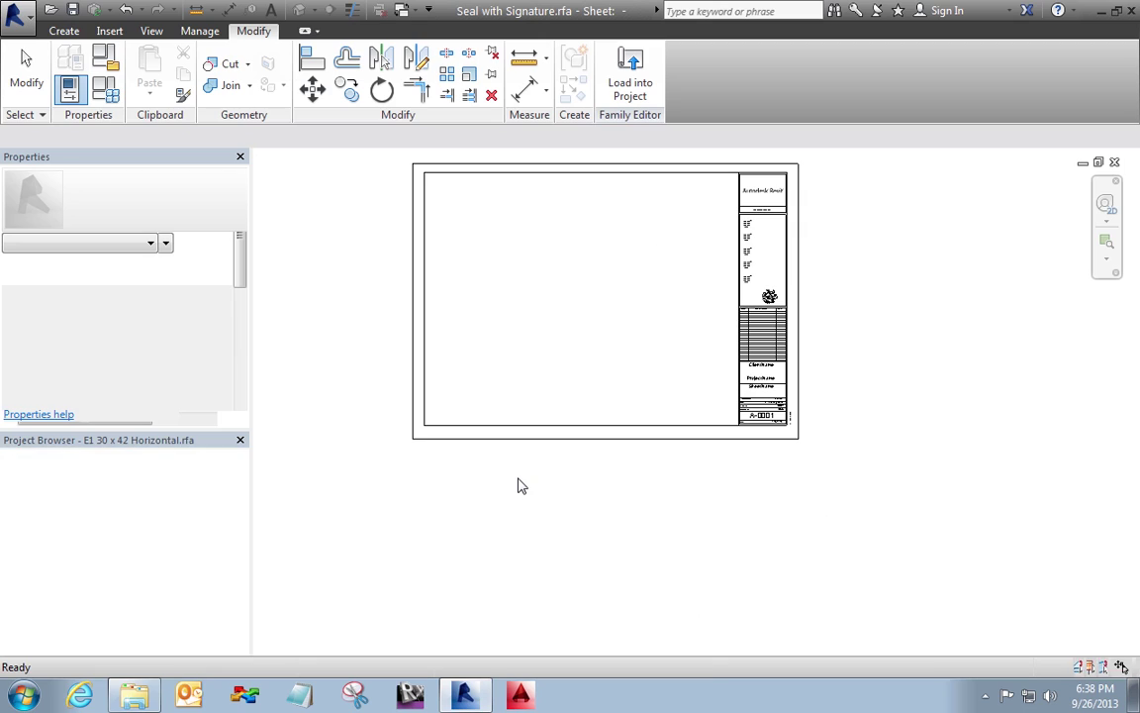
{"action": "scroll", "coordinate": [786, 294], "scroll_direction": "up", "scroll_amount": 5}
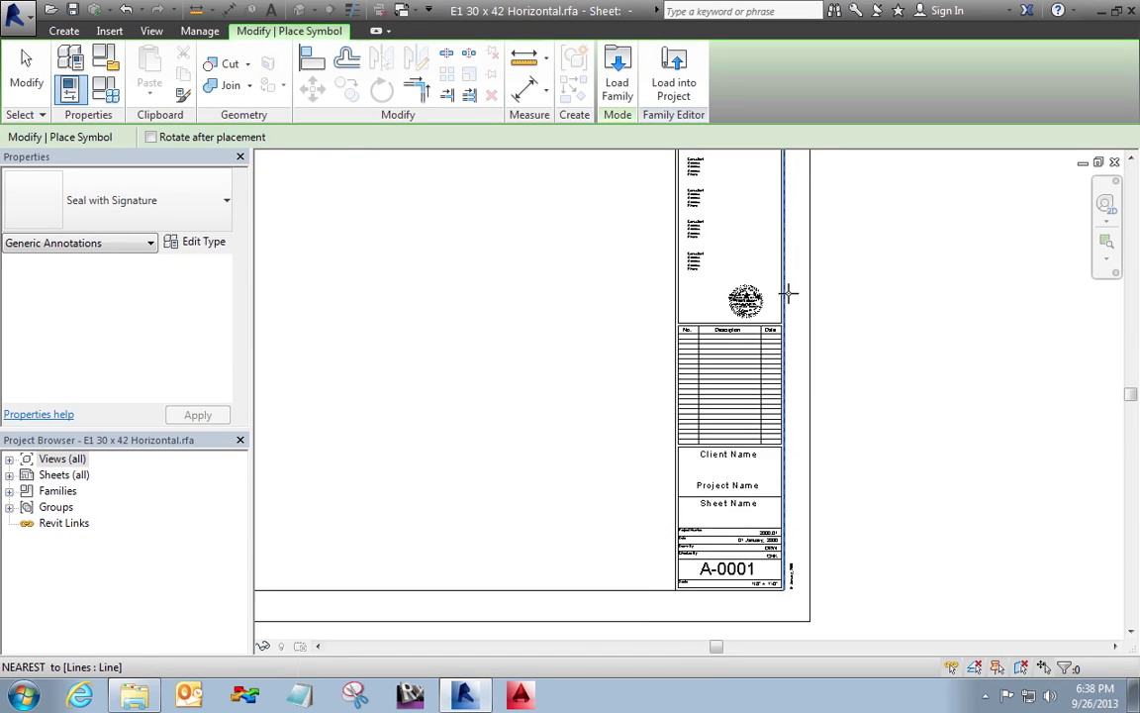
{"action": "left_click", "coordinate": [943, 295]}
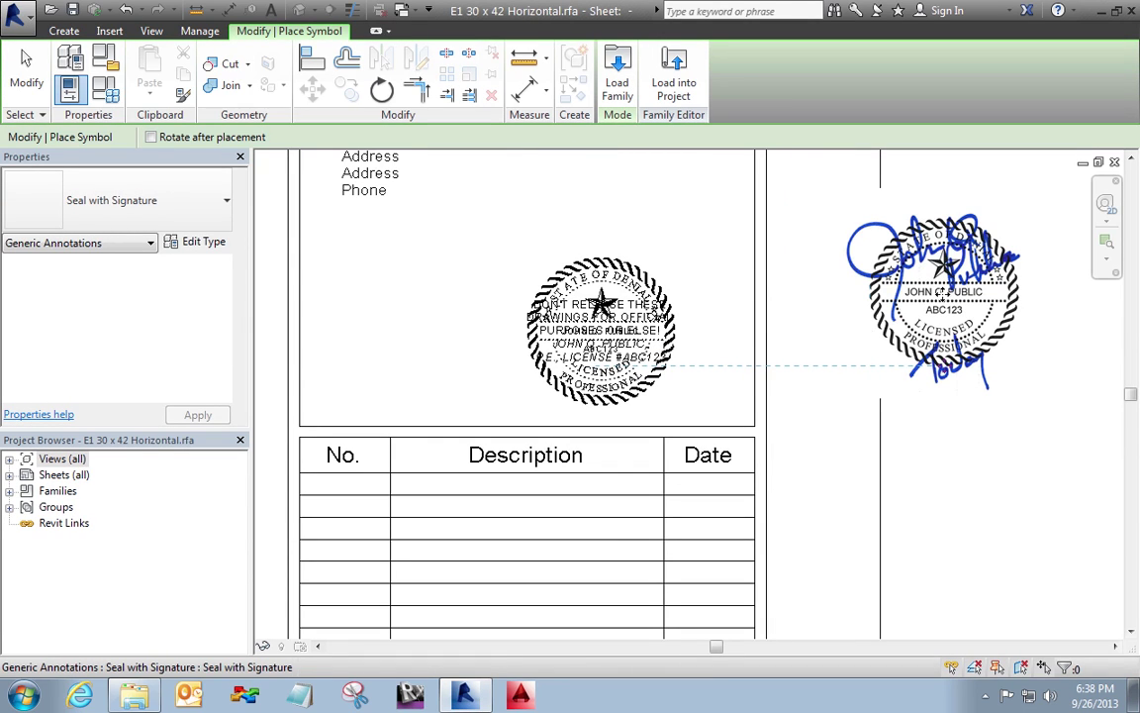
{"action": "key", "text": "Escape"}
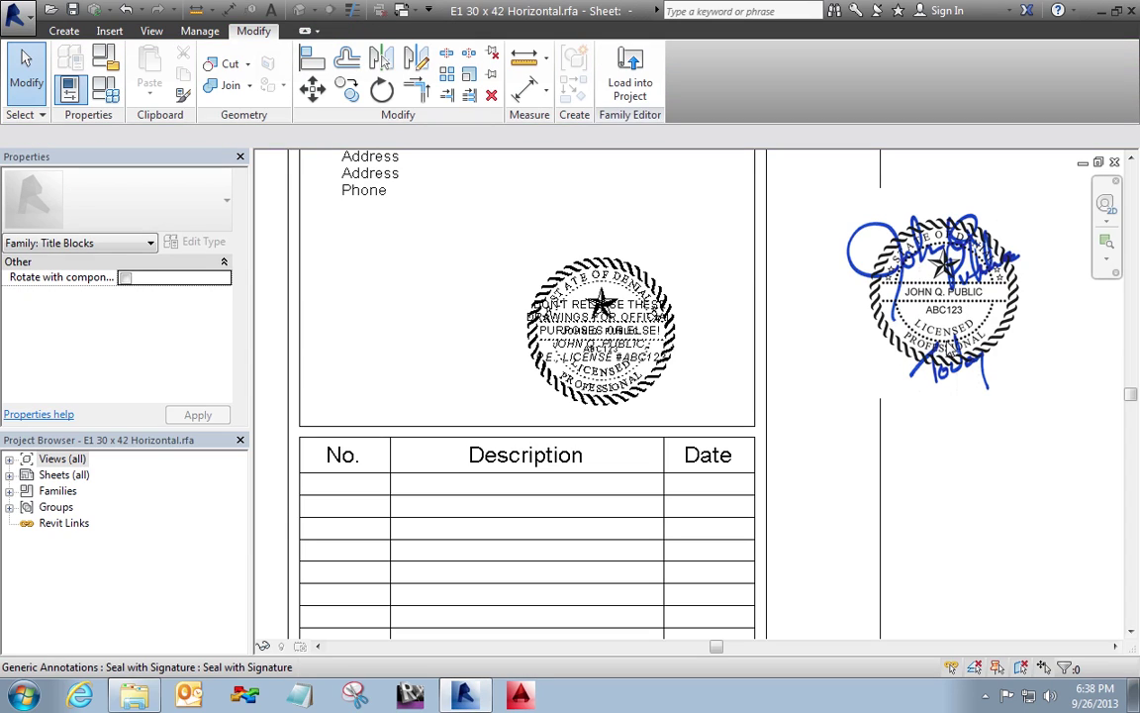
{"action": "left_click", "coordinate": [954, 371]}
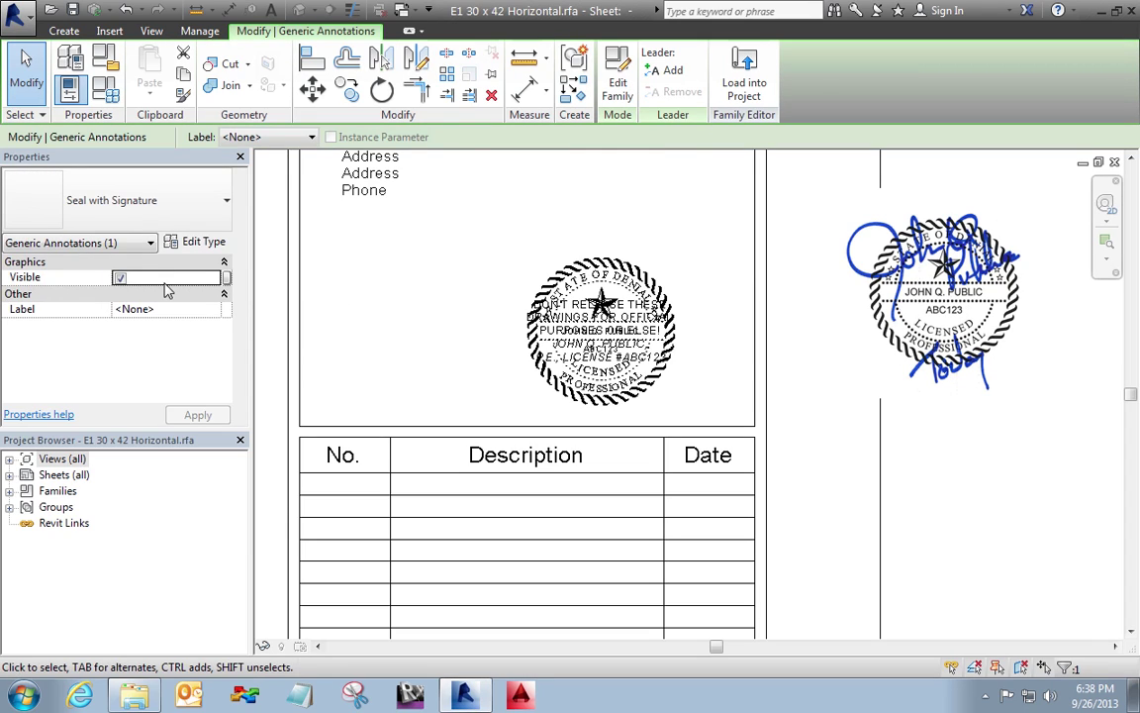
{"action": "left_click", "coordinate": [226, 278]}
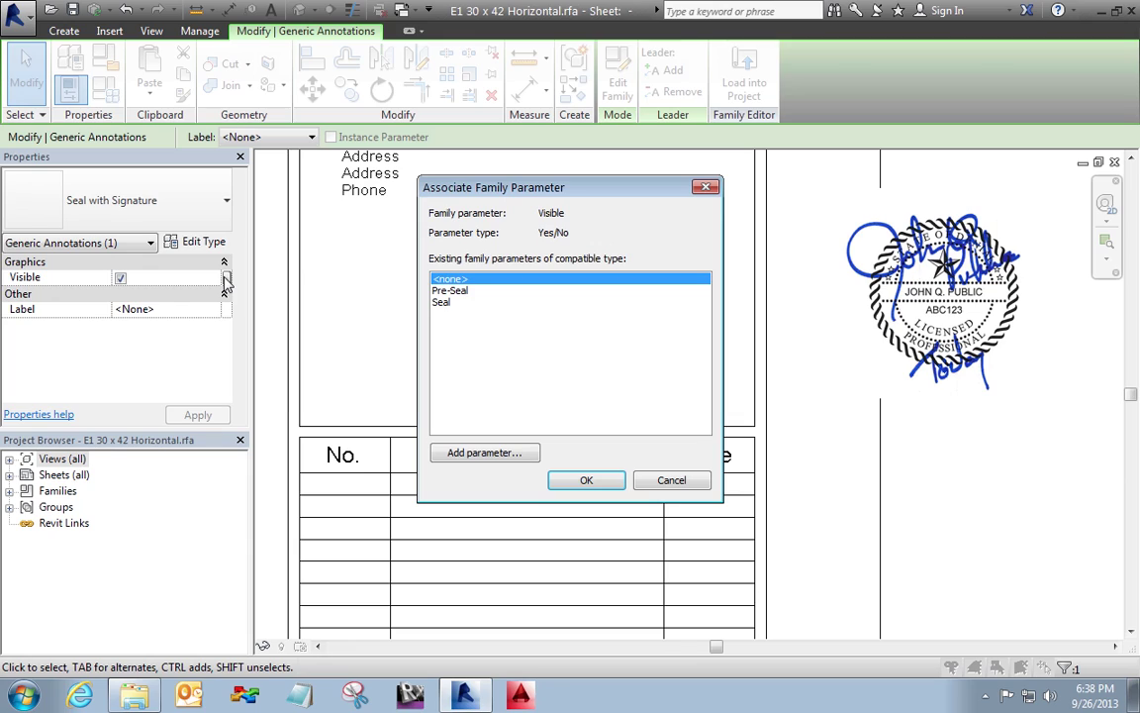
{"action": "key", "text": "Escape"}
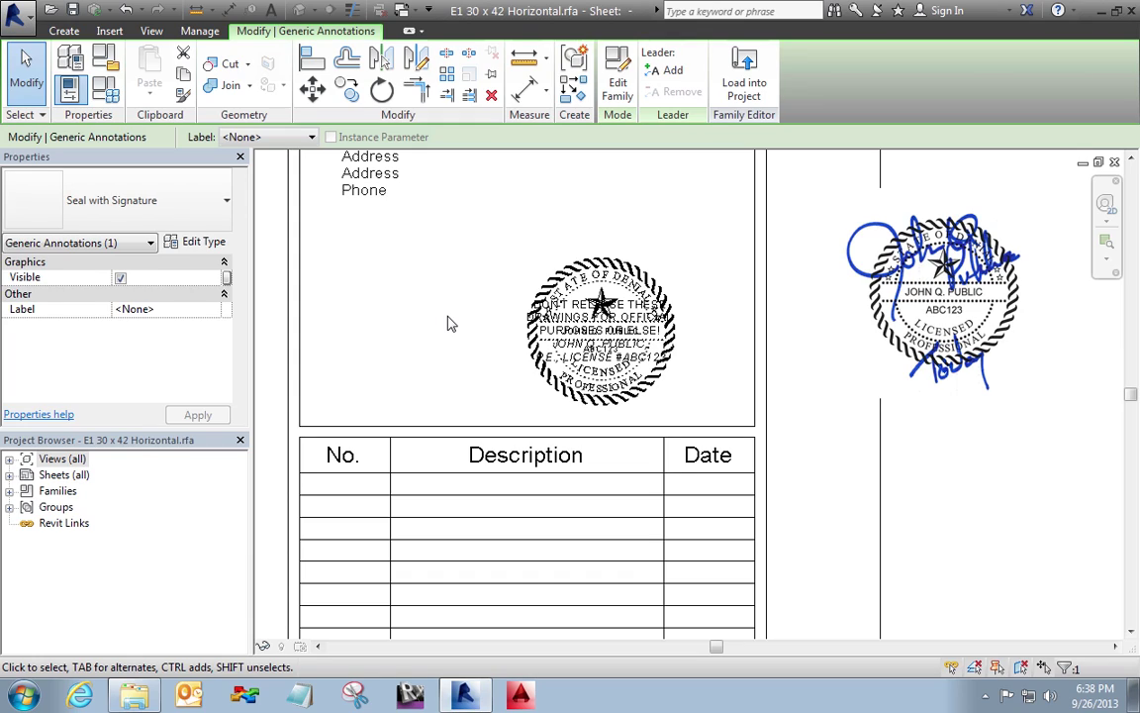
Step: Change the title block's original seal to the Seal with Signature type via the Type Selector
{"action": "left_click", "coordinate": [558, 268]}
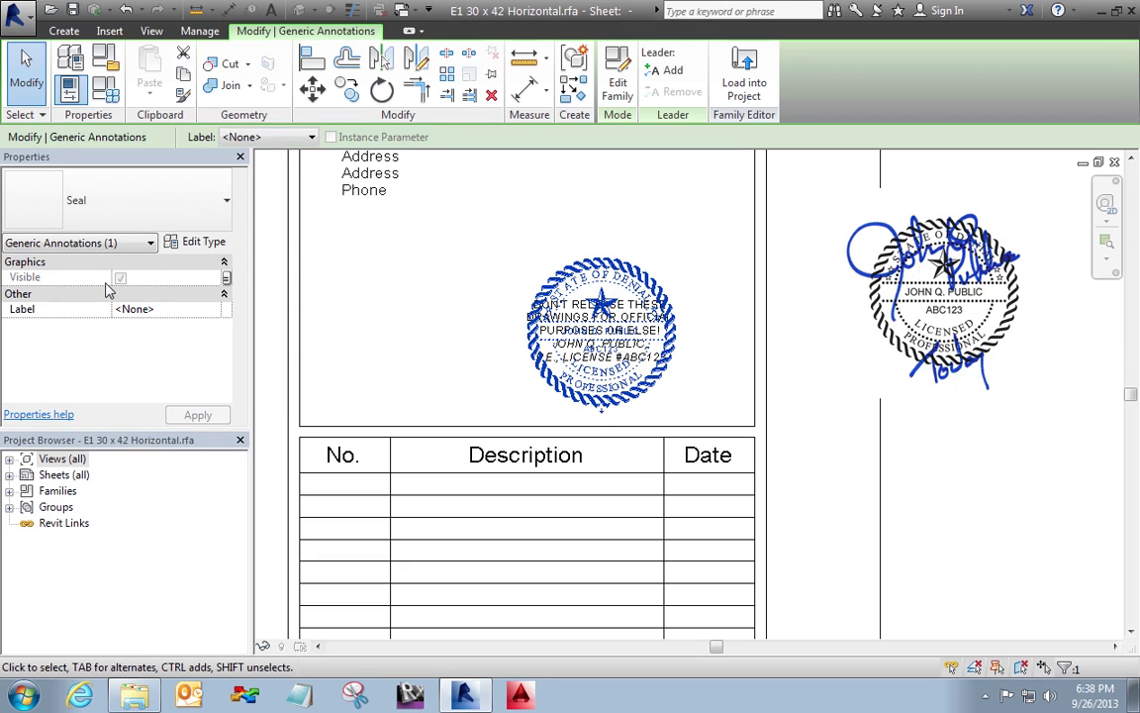
{"action": "left_click", "coordinate": [101, 214]}
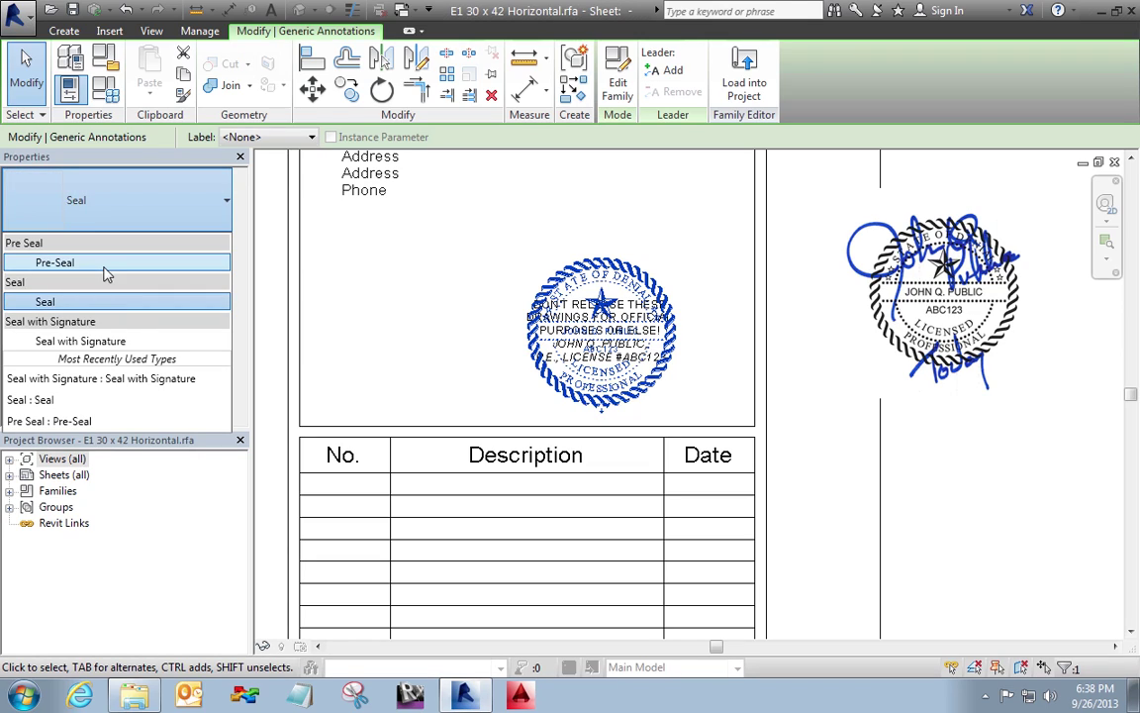
{"action": "left_click", "coordinate": [89, 341]}
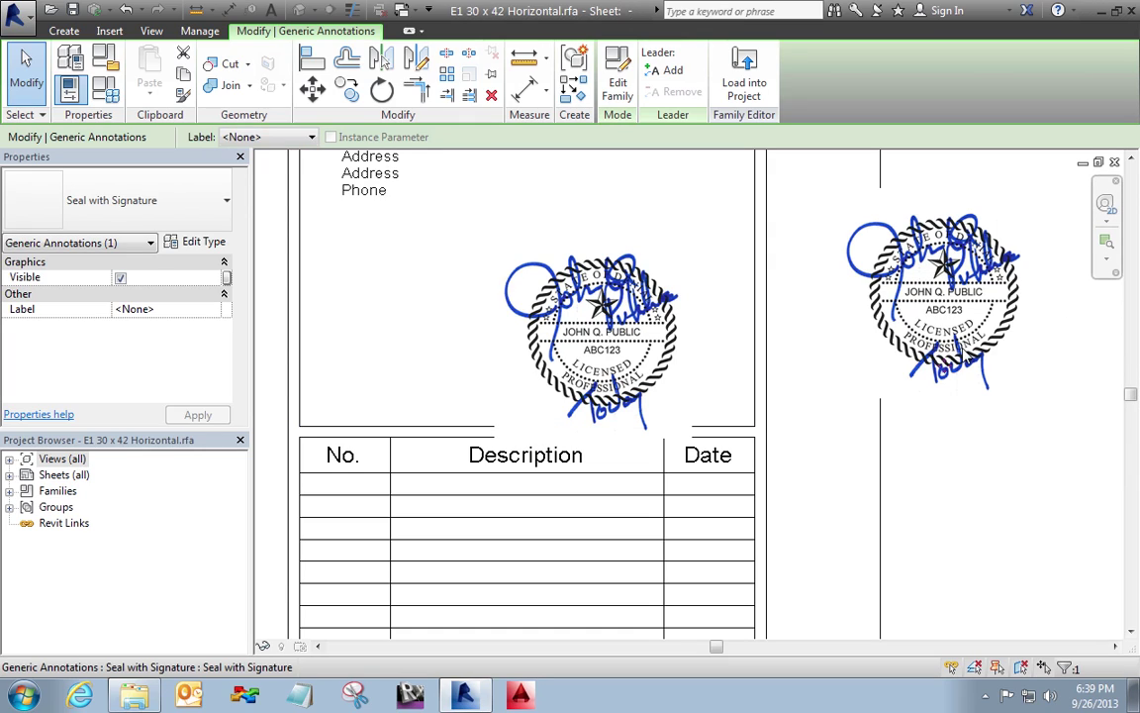
Step: Delete the extra right-hand seal, nudge the remaining seal up two steps, then zoom to fit
{"action": "left_click_drag", "start_coordinate": [843, 323], "coordinate": [951, 372]}
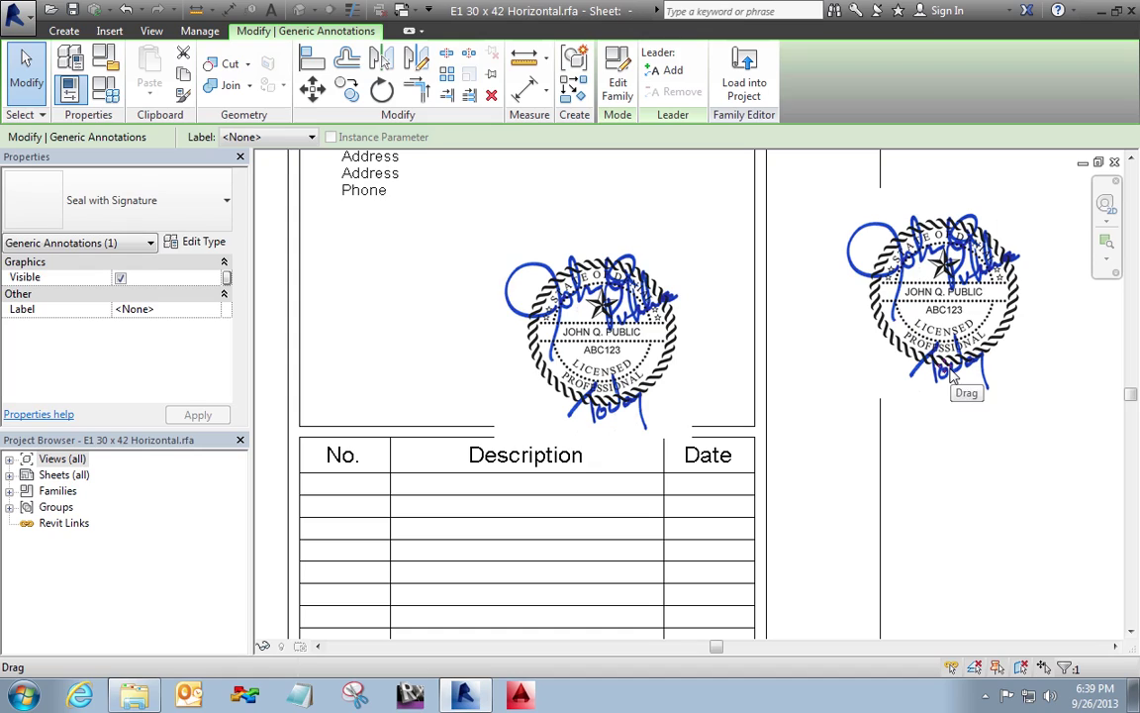
{"action": "key", "text": "Delete"}
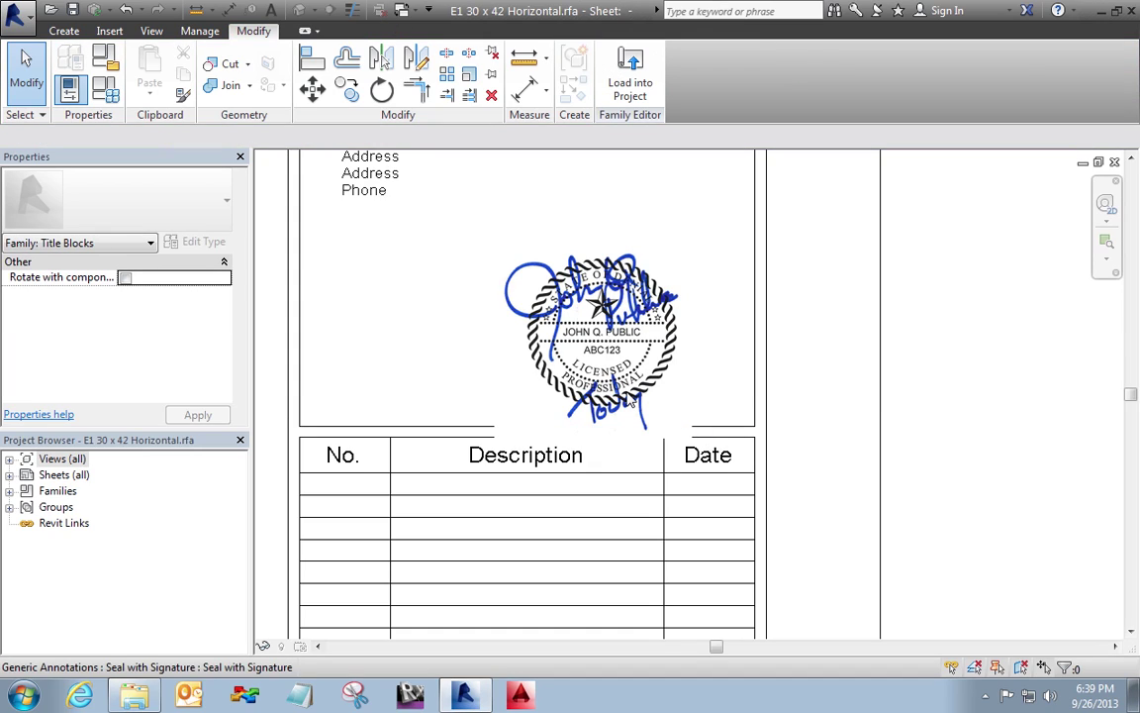
{"action": "left_click", "coordinate": [629, 403]}
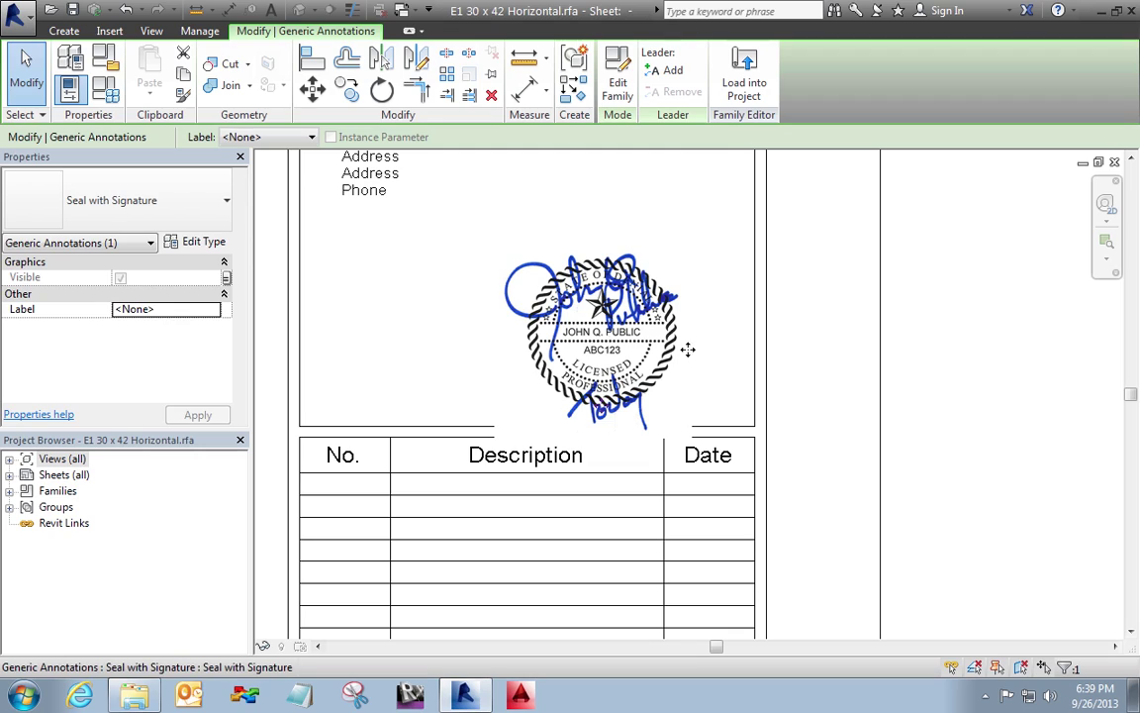
{"action": "key", "text": "Up"}
{"action": "key", "text": "Up"}
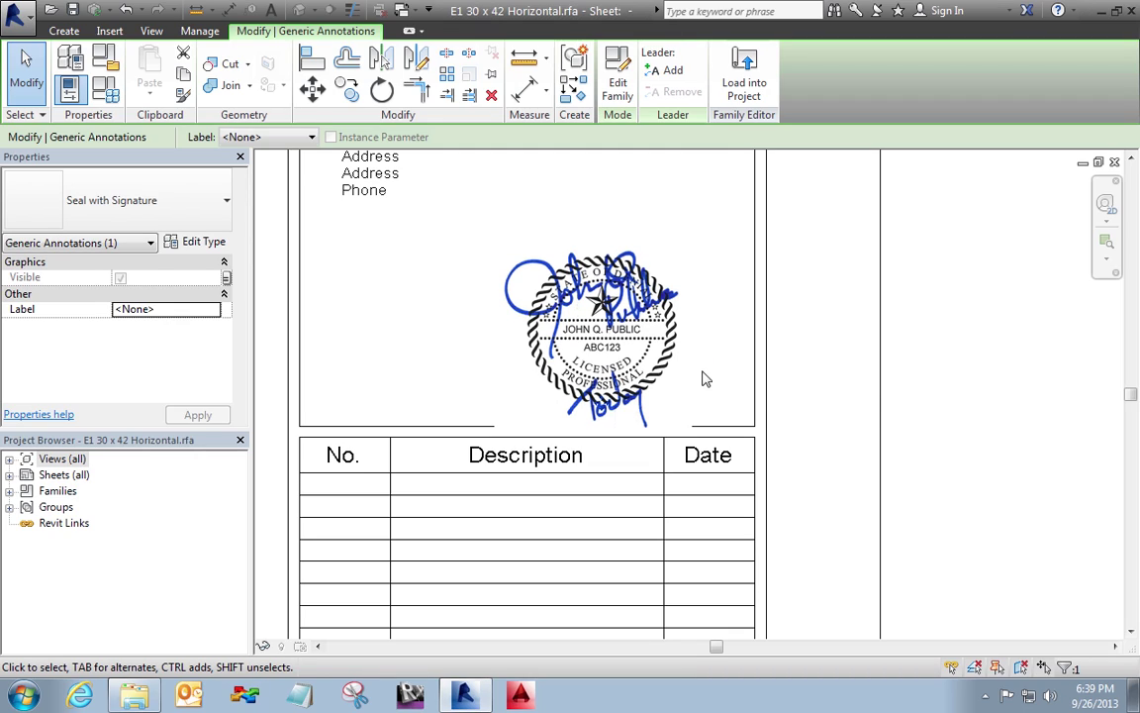
{"action": "key", "text": "Up"}
{"action": "key", "text": "Up"}
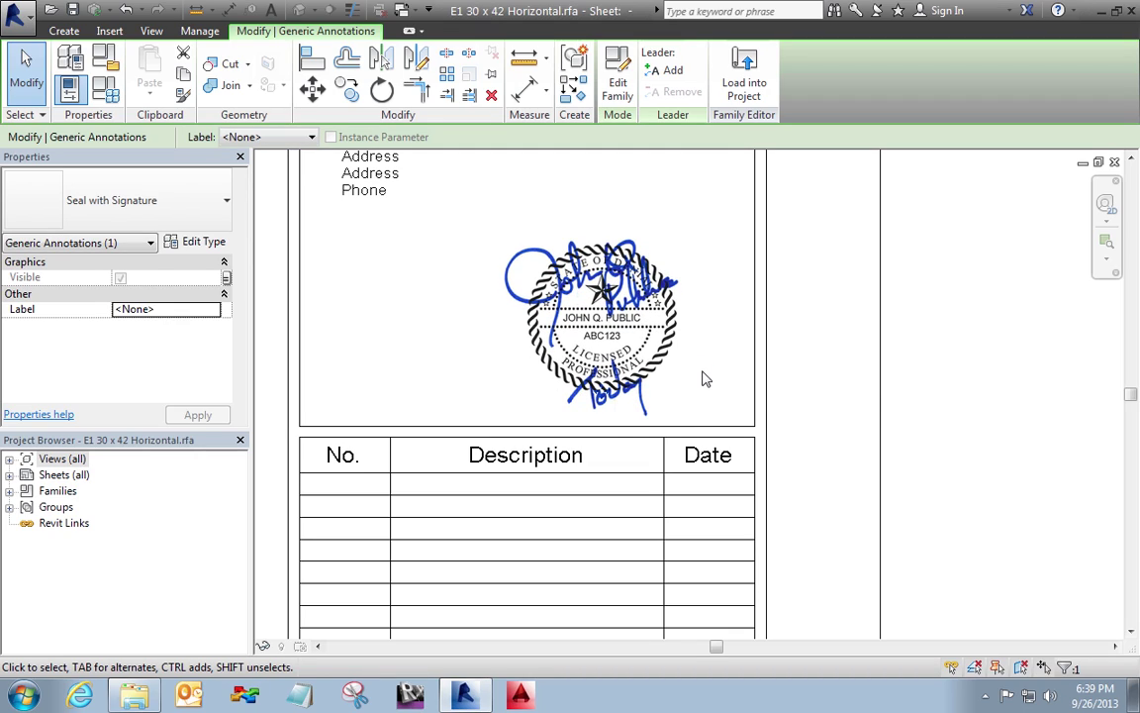
{"action": "key", "text": "Escape"}
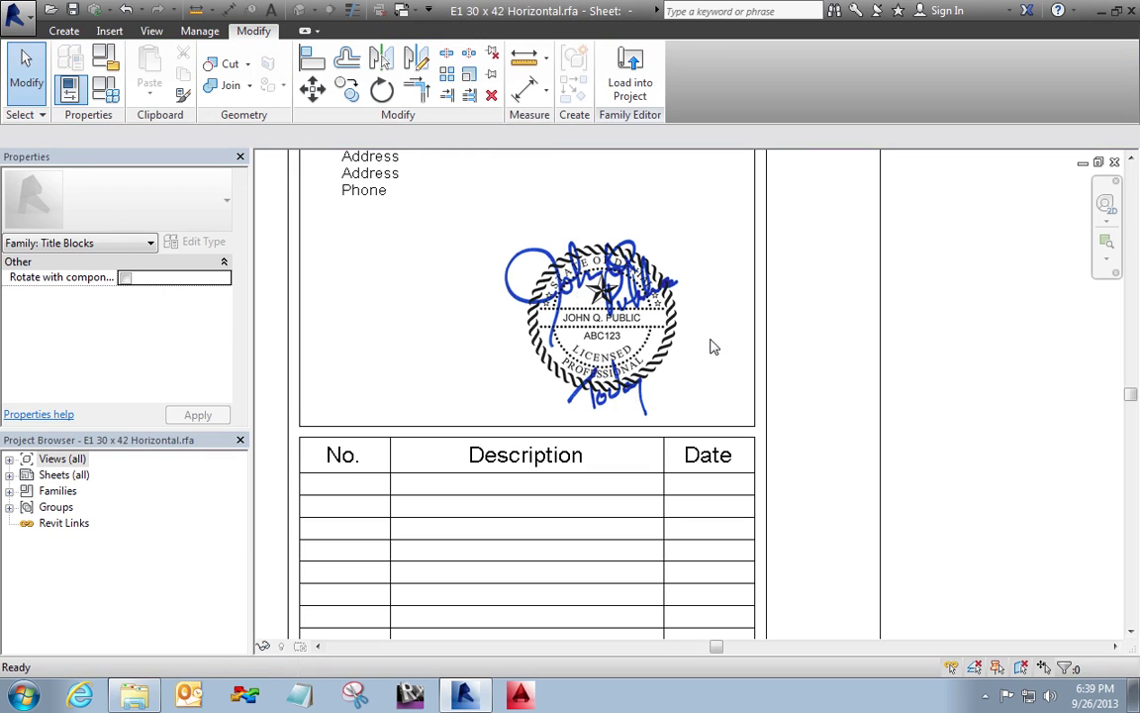
{"action": "key", "text": "z"}
{"action": "key", "text": "f"}
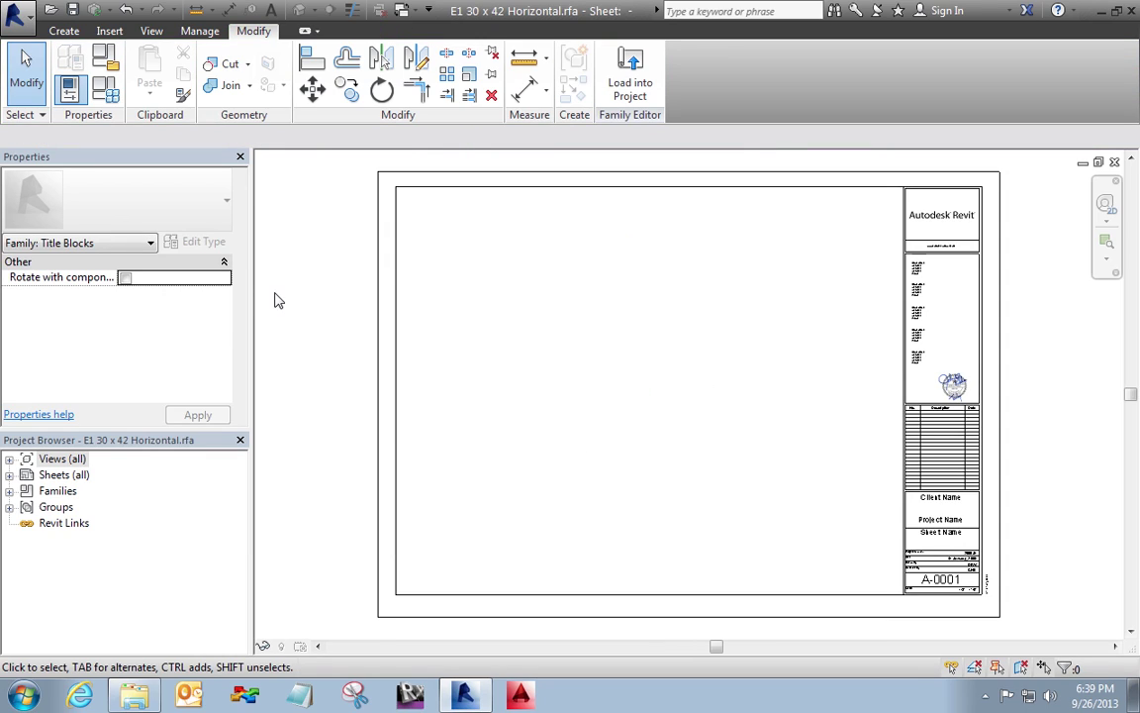
{"action": "left_click", "coordinate": [72, 10]}
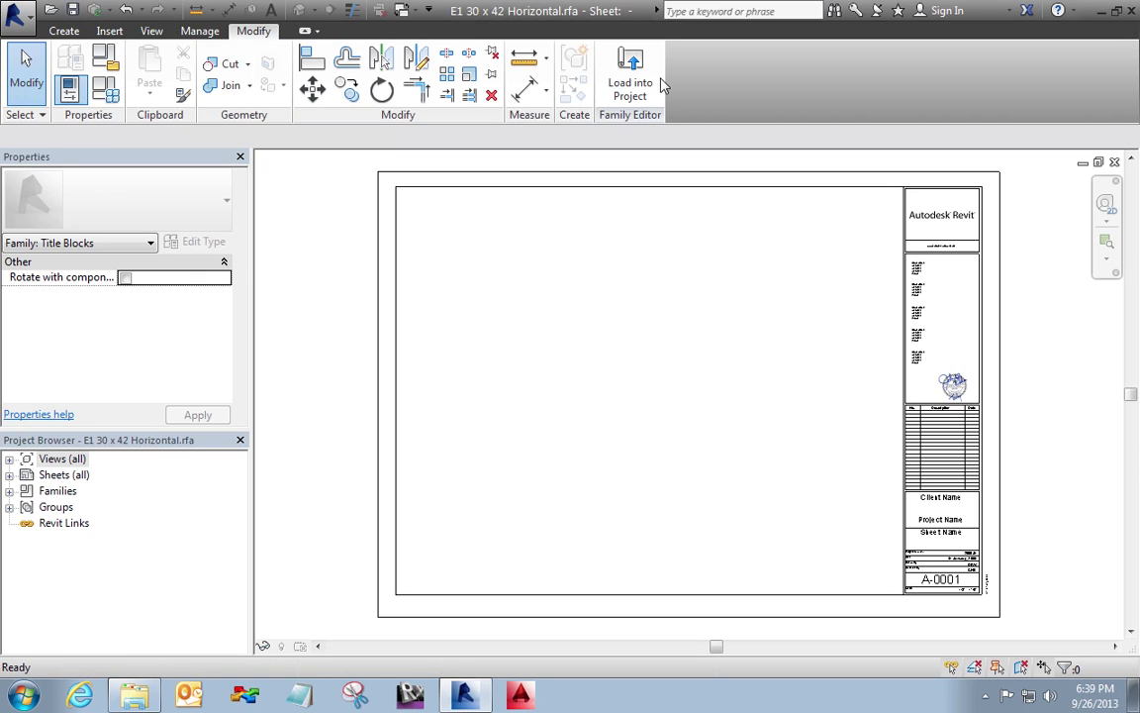
{"action": "left_click", "coordinate": [408, 12]}
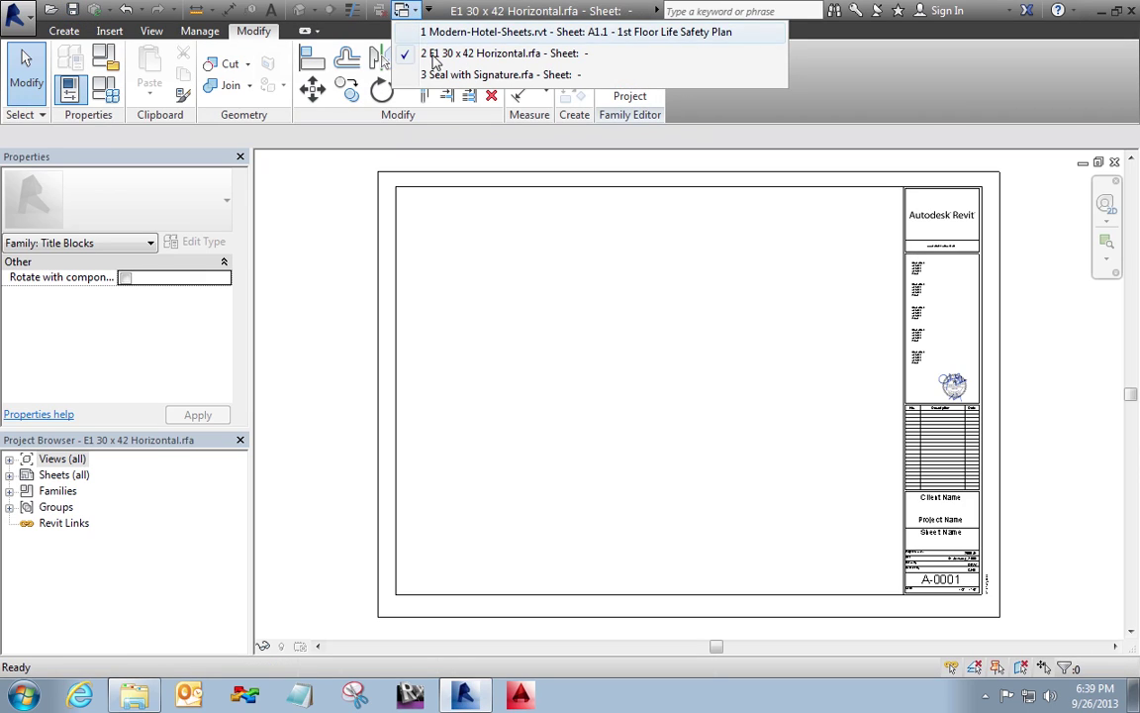
{"action": "left_click", "coordinate": [396, 74]}
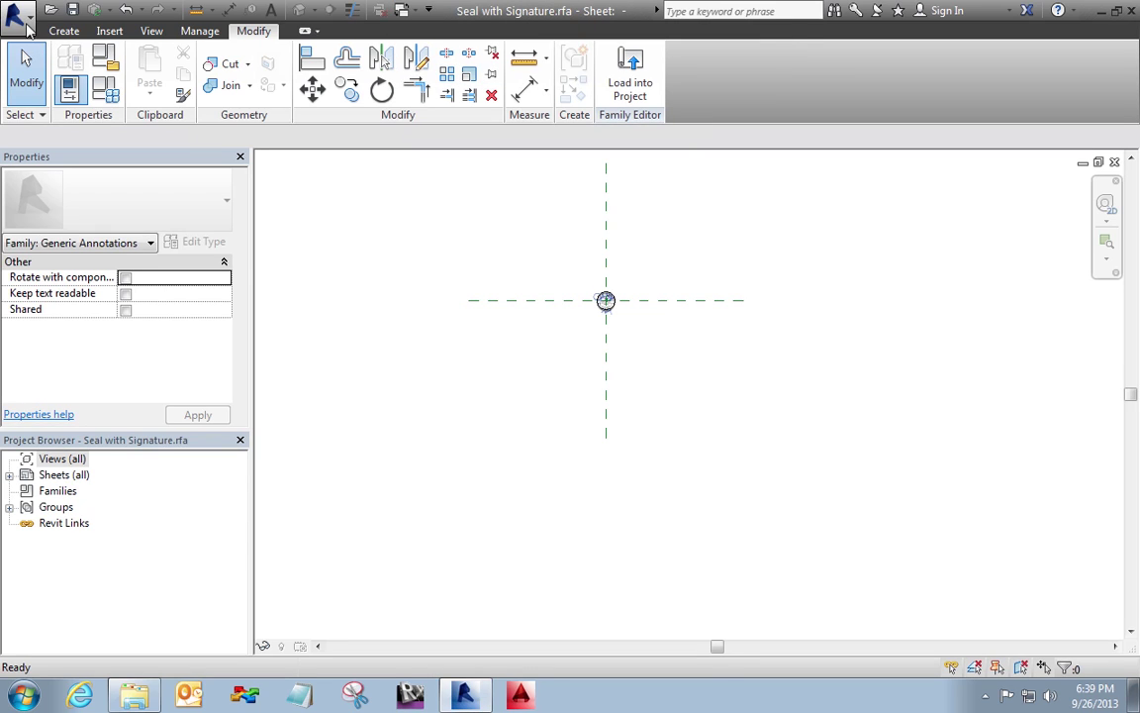
{"action": "left_click", "coordinate": [16, 14]}
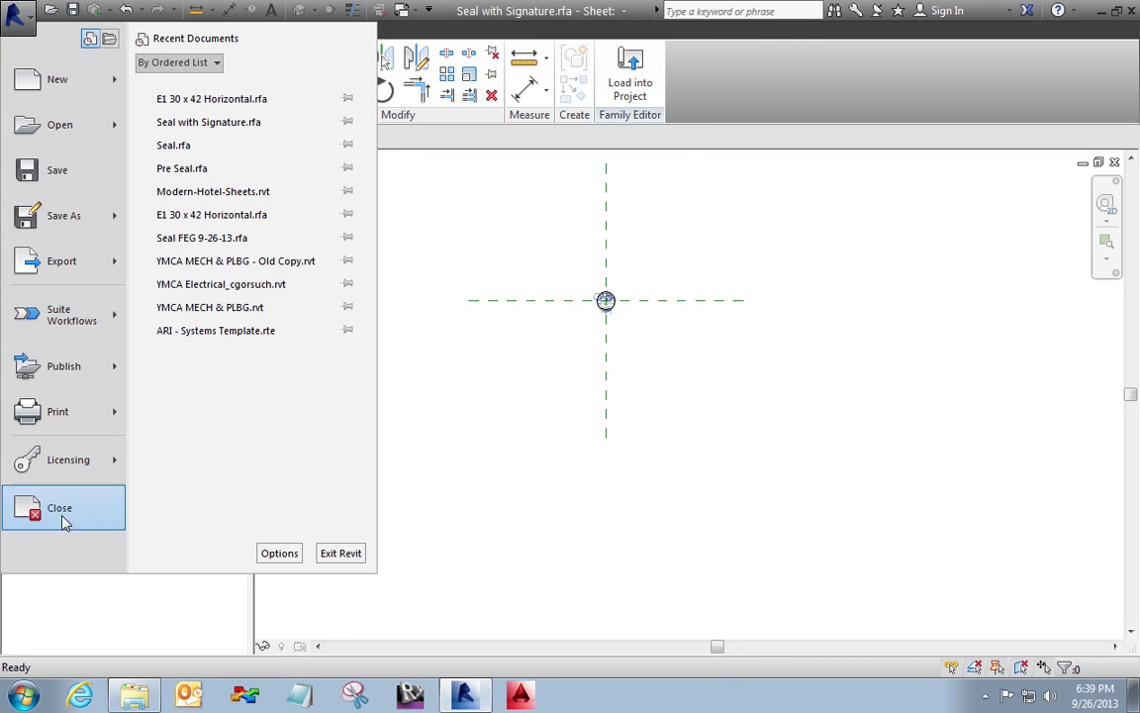
{"action": "left_click", "coordinate": [61, 515]}
{"action": "left_click", "coordinate": [633, 85]}
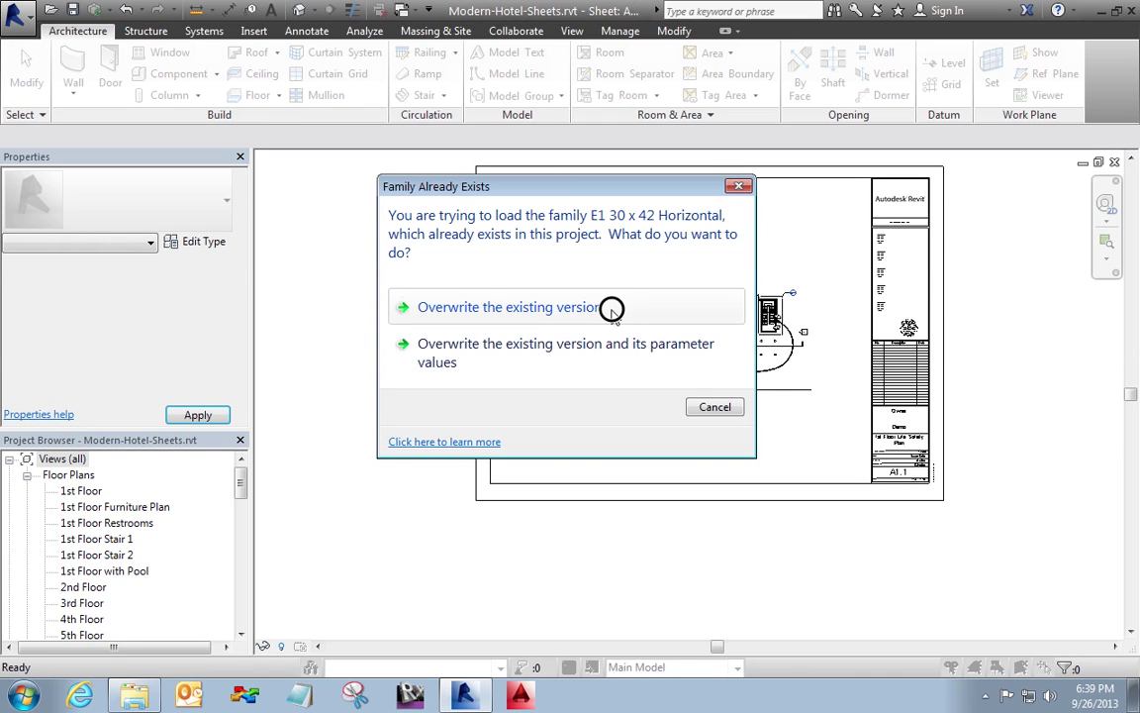
{"action": "left_click", "coordinate": [611, 302]}
{"action": "left_click", "coordinate": [920, 342]}
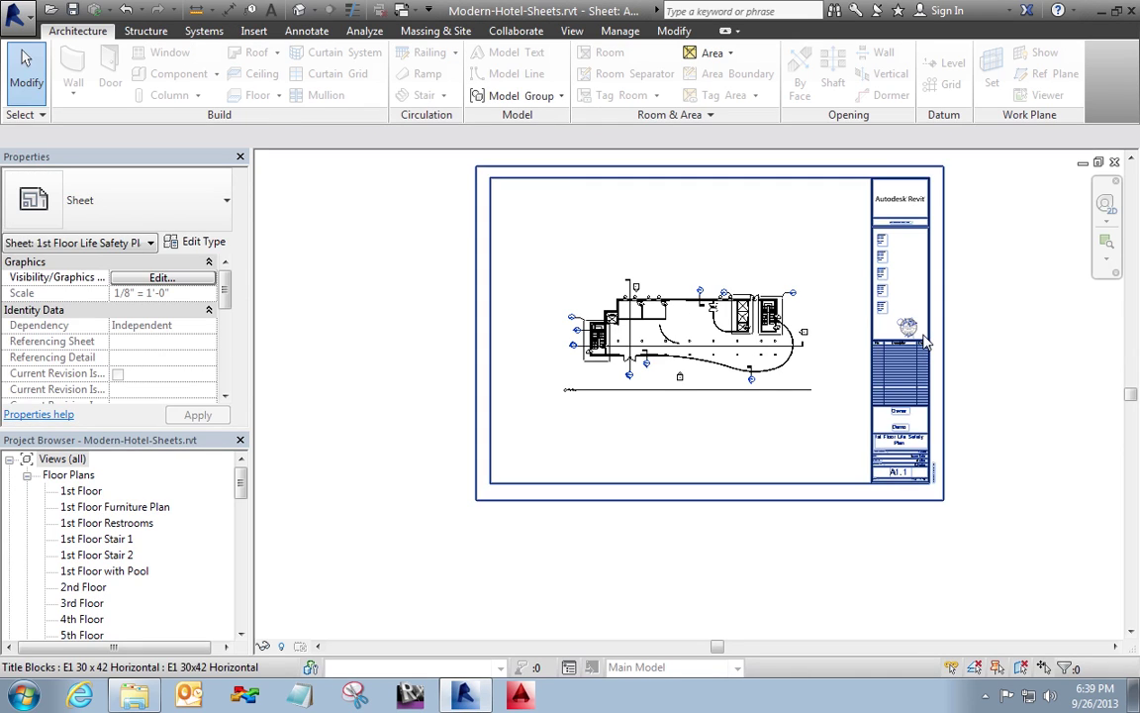
{"action": "scroll", "coordinate": [922, 338], "scroll_direction": "up", "scroll_amount": 3}
{"action": "scroll", "coordinate": [923, 349], "scroll_direction": "up", "scroll_amount": 5}
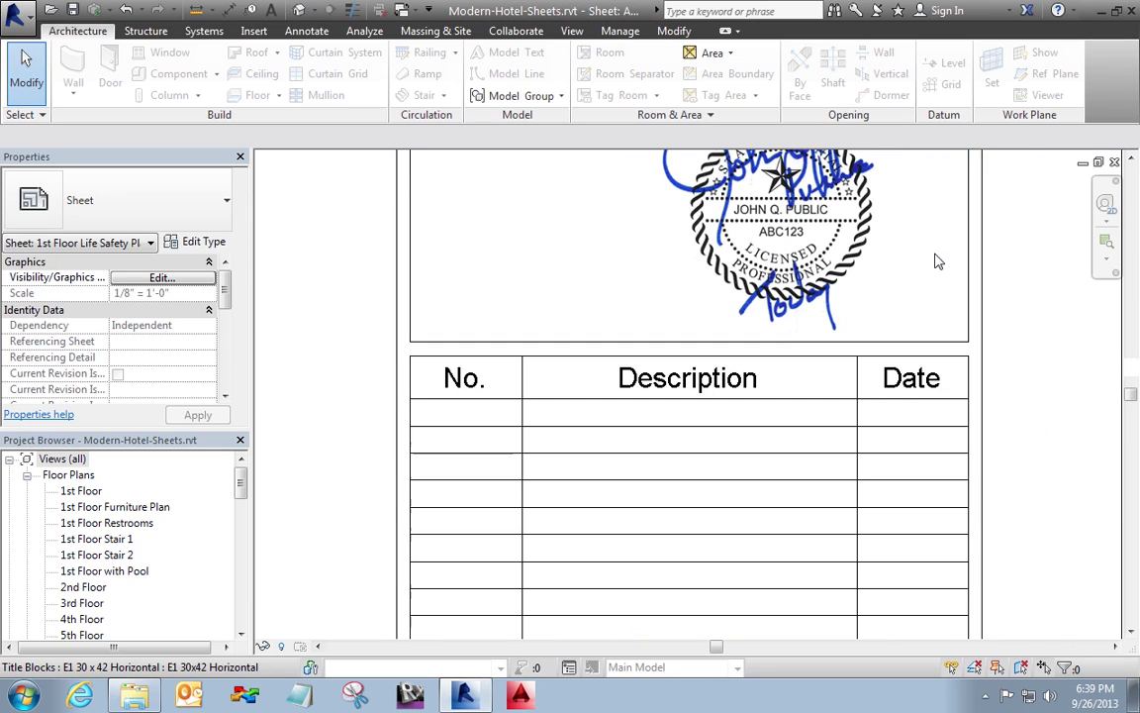
{"action": "middle_click_drag", "start_coordinate": [937, 260], "coordinate": [992, 382]}
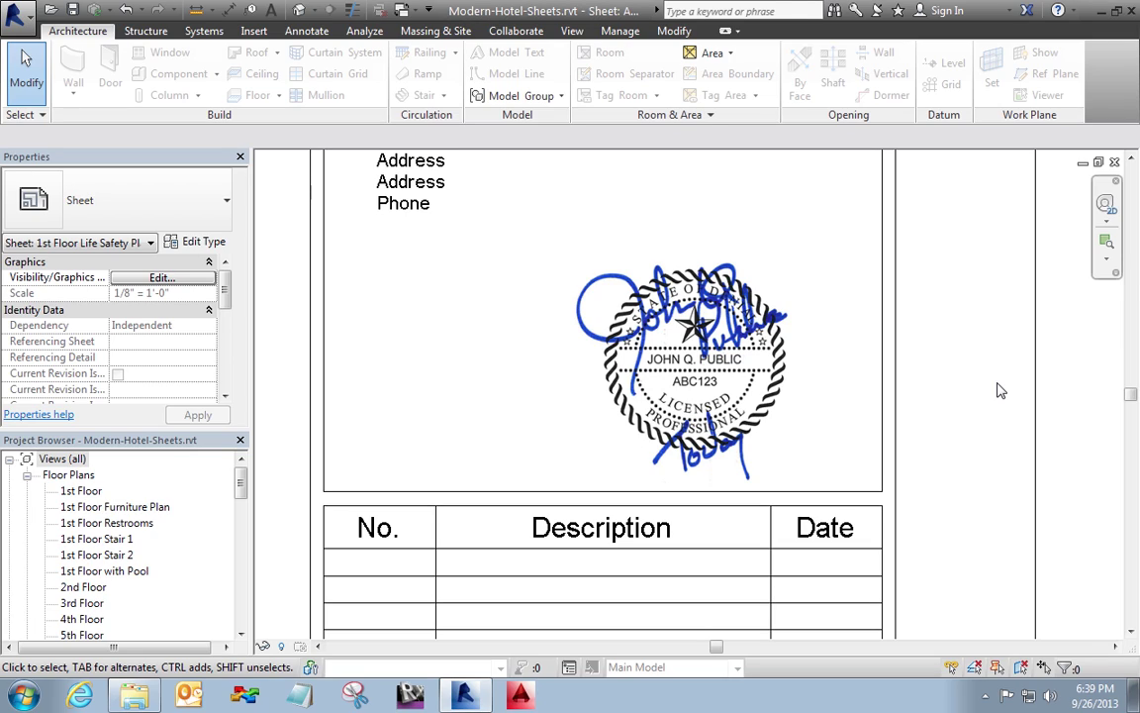
Step: Zoom all (ZA) so the whole A1.1 Life Safety Plan sheet fits the view
{"action": "key", "text": "z"}
{"action": "key", "text": "a"}
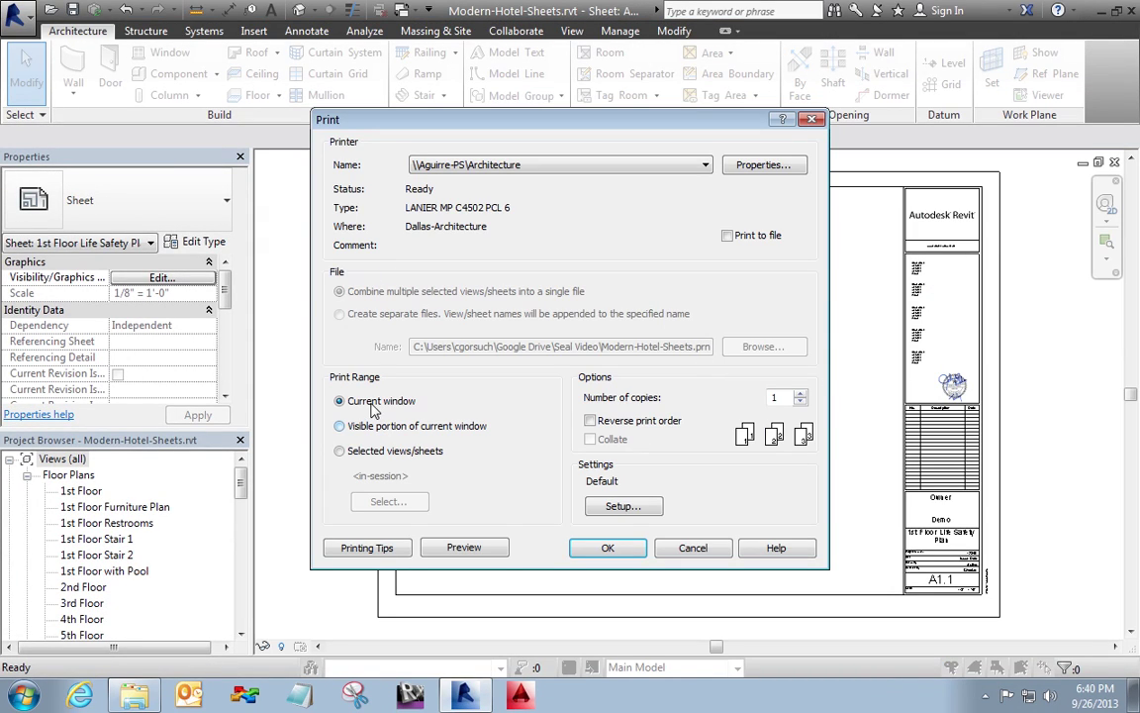
Step: Keep the current window as the print range and choose Adobe PDF as the printer
{"action": "left_click", "coordinate": [367, 452]}
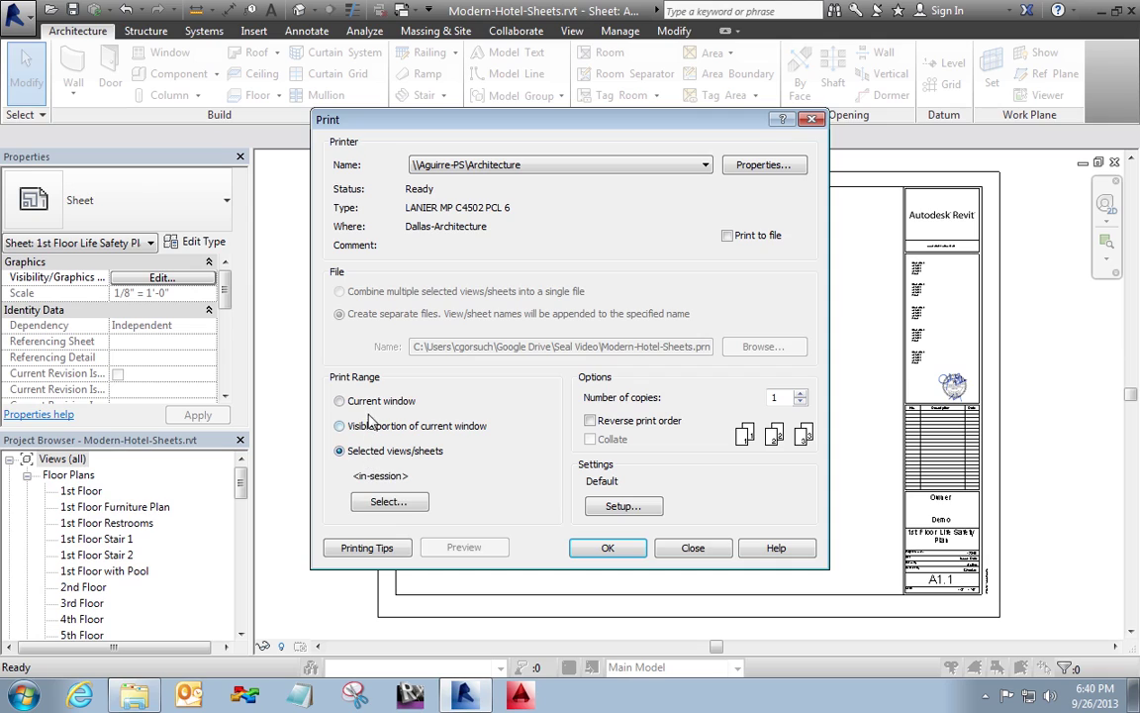
{"action": "left_click", "coordinate": [348, 401]}
{"action": "left_click", "coordinate": [620, 506]}
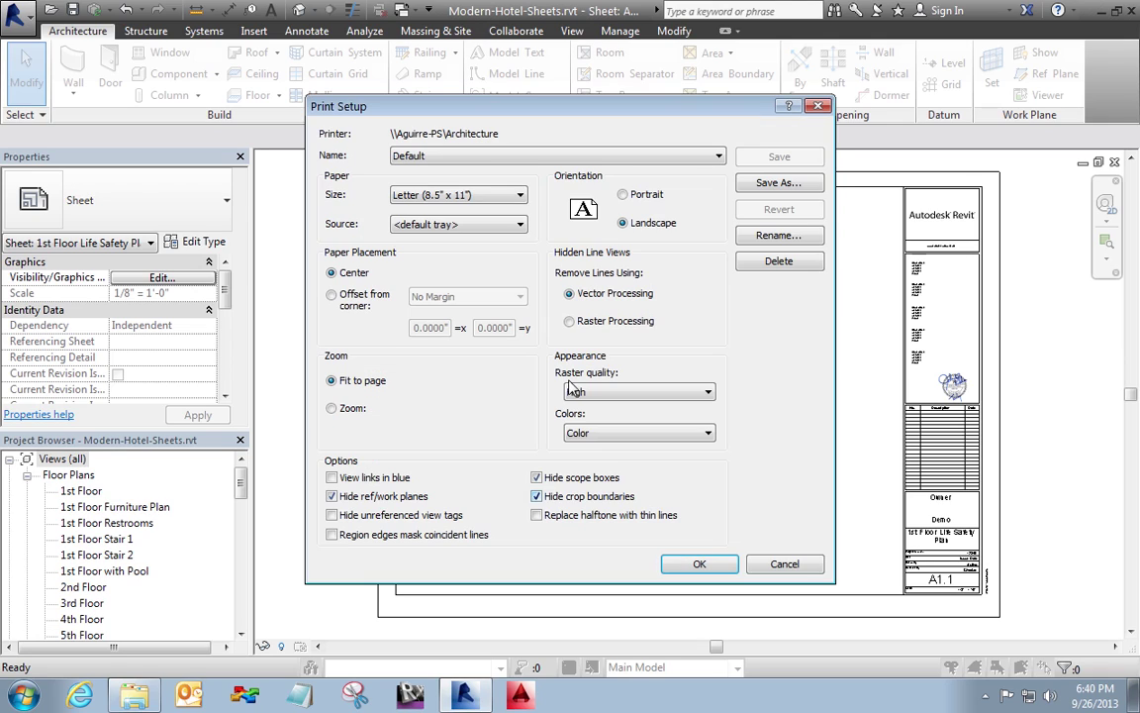
{"action": "key", "text": "Escape"}
{"action": "left_click", "coordinate": [522, 165]}
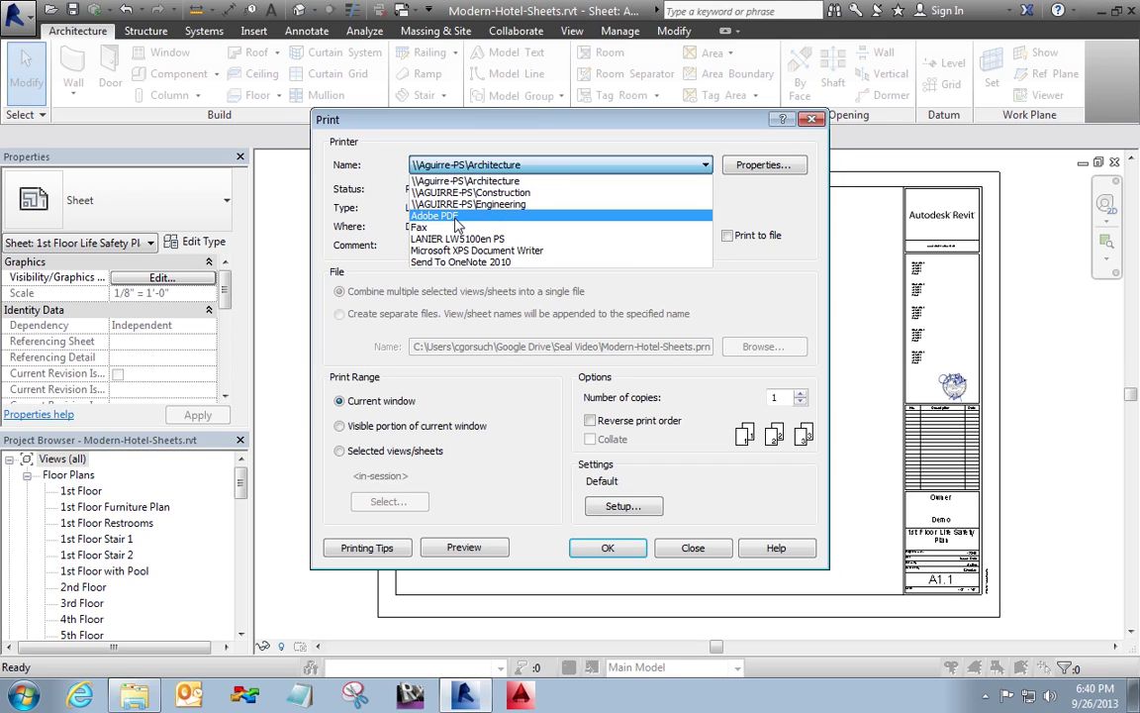
{"action": "left_click", "coordinate": [465, 215]}
Step: Print on 24 x 36 paper at 100%, centred, hiding unreferenced tags and masking coincident lines
{"action": "left_click", "coordinate": [620, 506]}
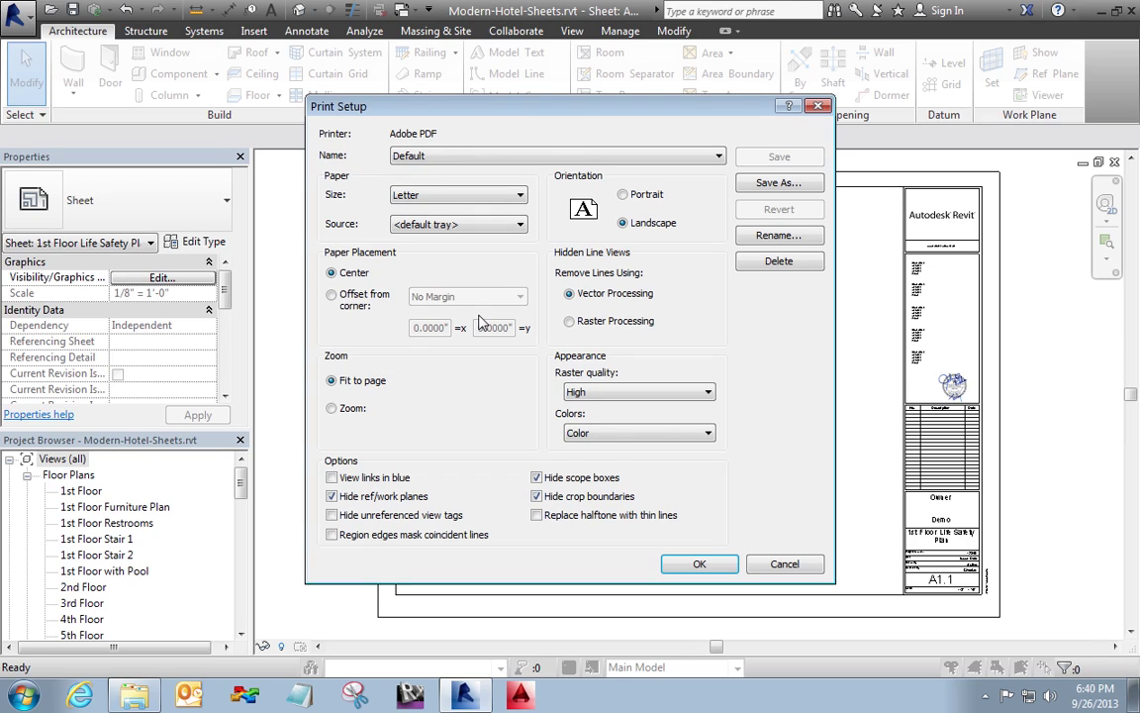
{"action": "left_click", "coordinate": [447, 158]}
{"action": "left_click", "coordinate": [447, 159]}
{"action": "left_click", "coordinate": [445, 195]}
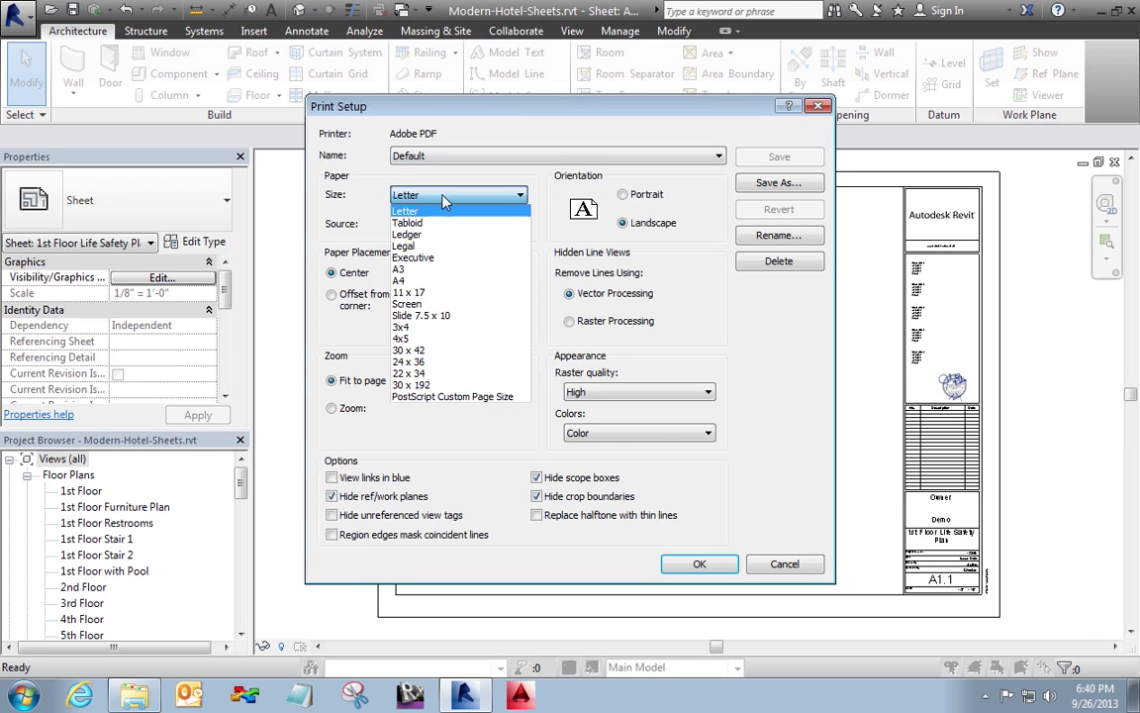
{"action": "left_click", "coordinate": [426, 361]}
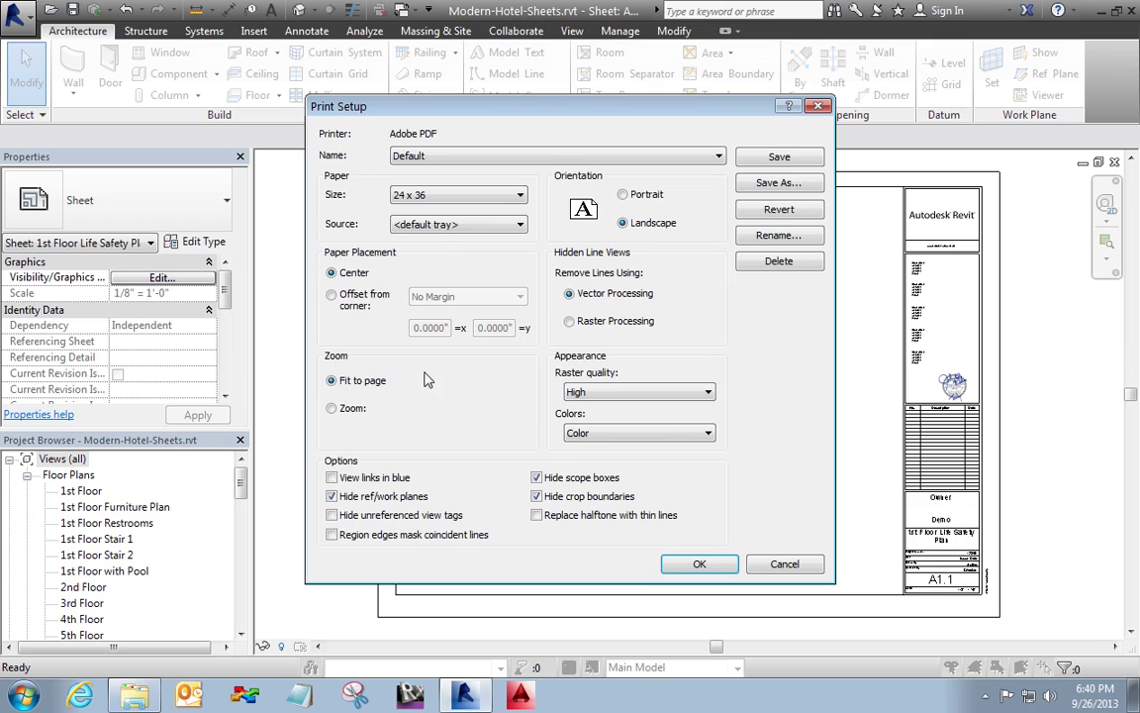
{"action": "left_click", "coordinate": [332, 408]}
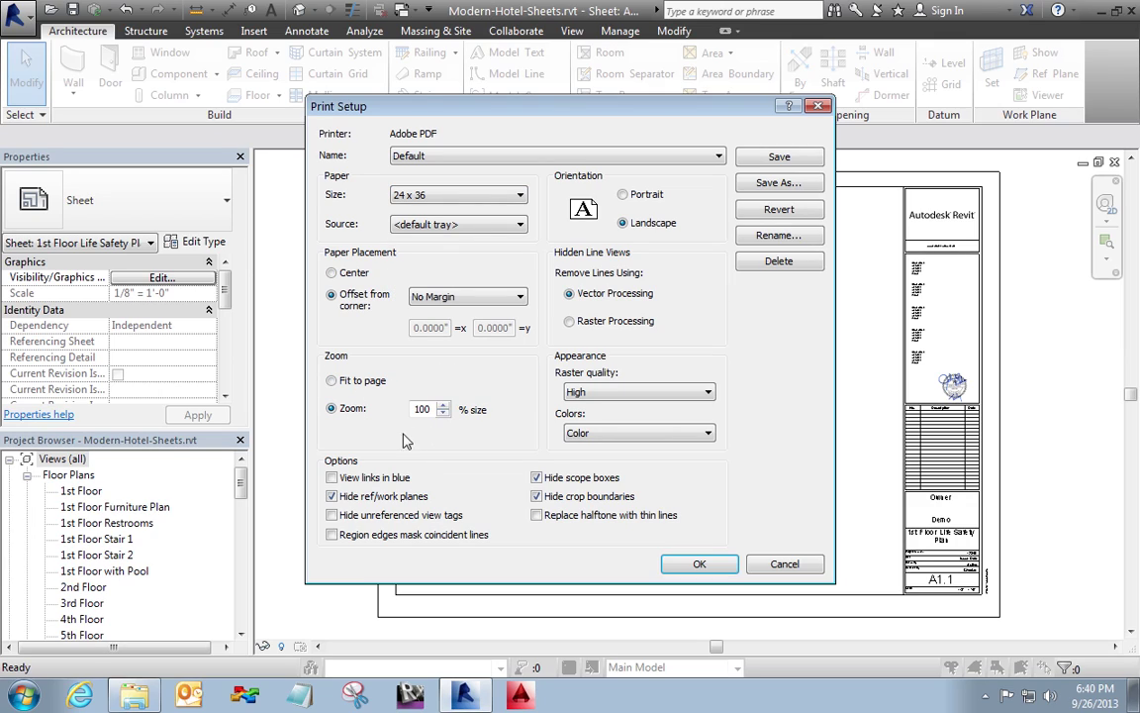
{"action": "left_click", "coordinate": [364, 515]}
{"action": "left_click", "coordinate": [372, 539]}
{"action": "left_click", "coordinate": [331, 273]}
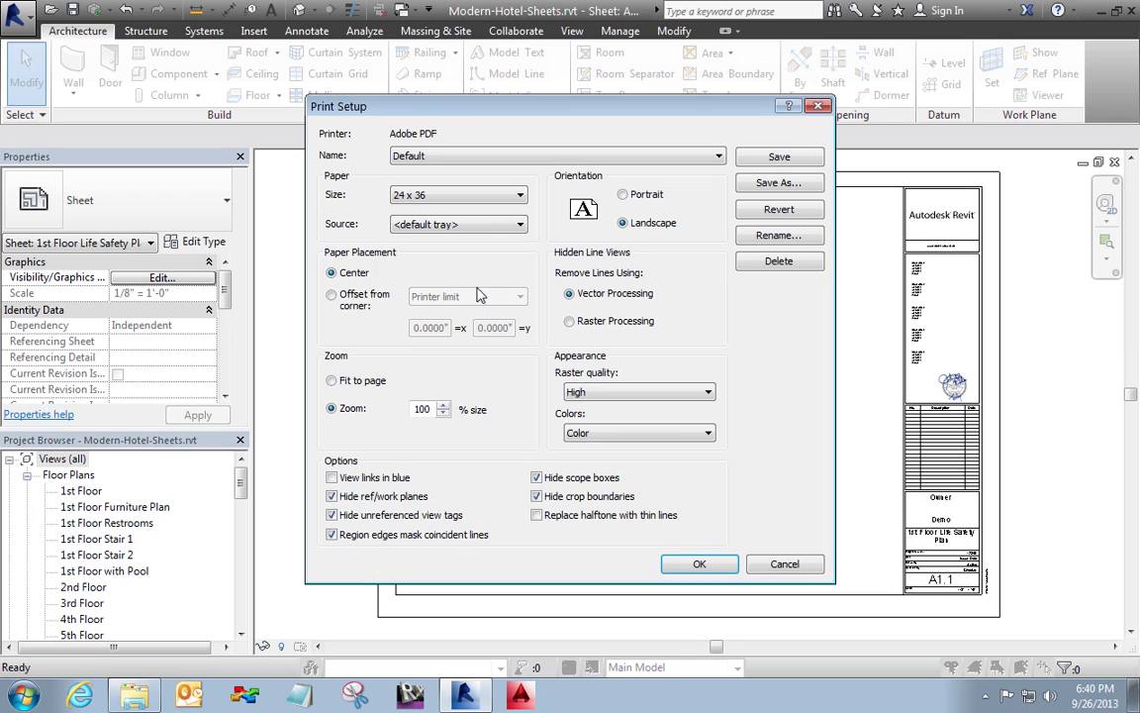
{"action": "left_click", "coordinate": [693, 563]}
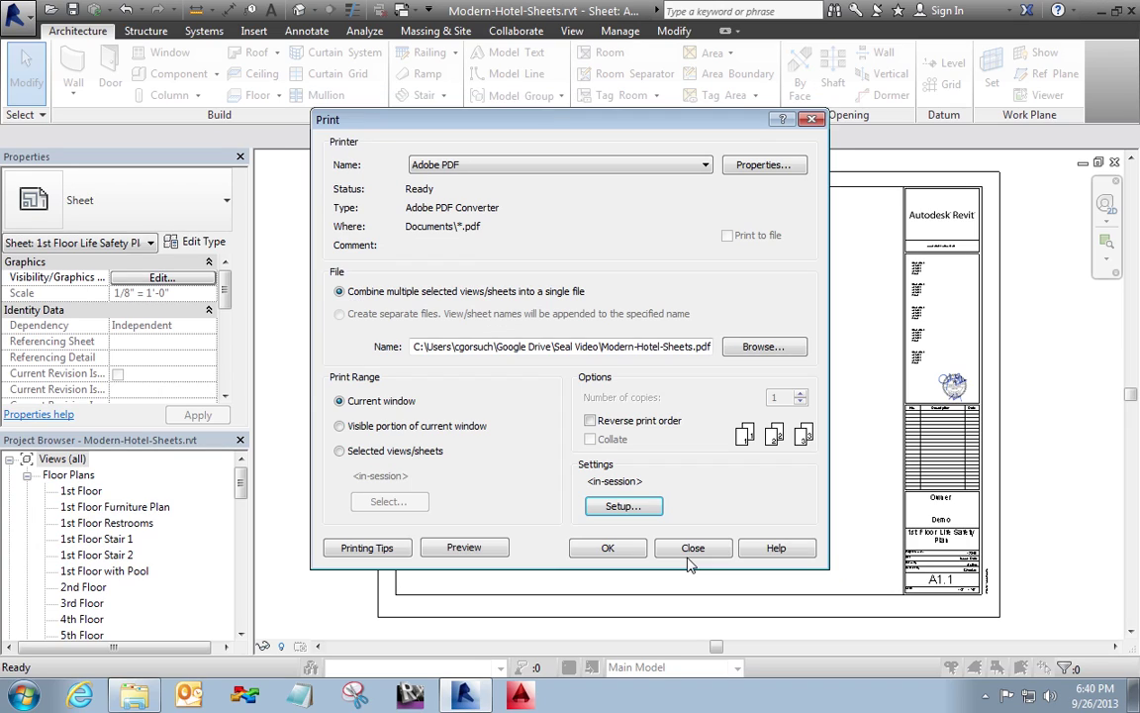
{"action": "left_click", "coordinate": [607, 548]}
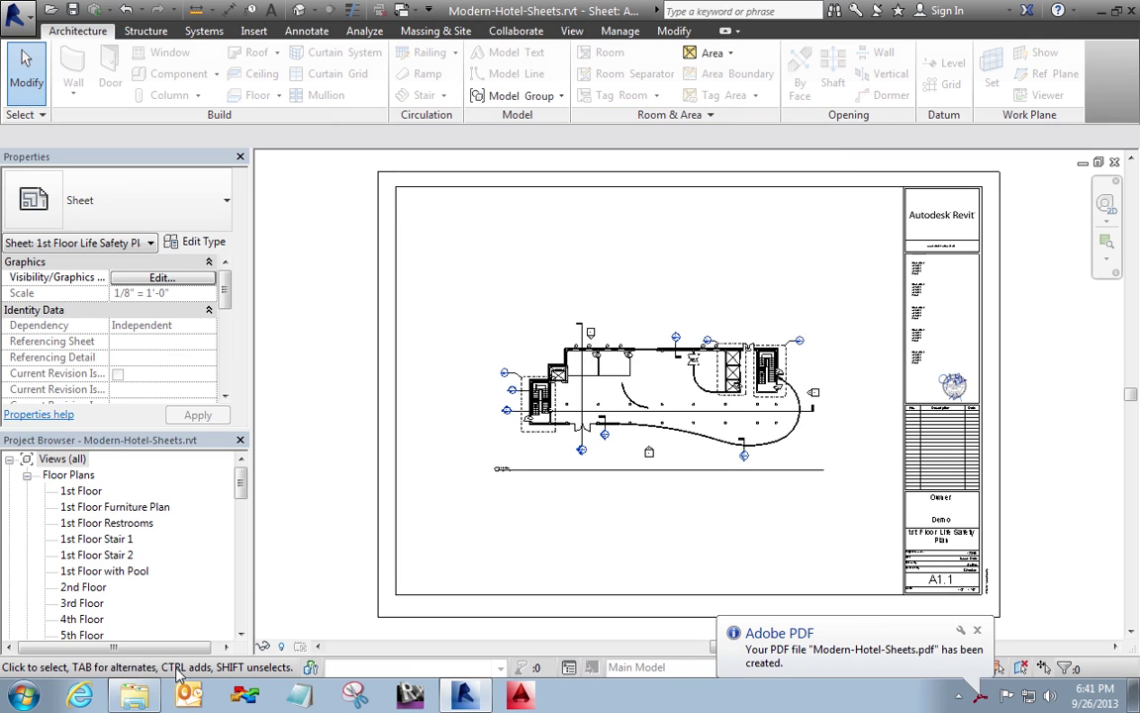
Step: Bring up the file browser window and move it left over the sheet
{"action": "left_click", "coordinate": [135, 696]}
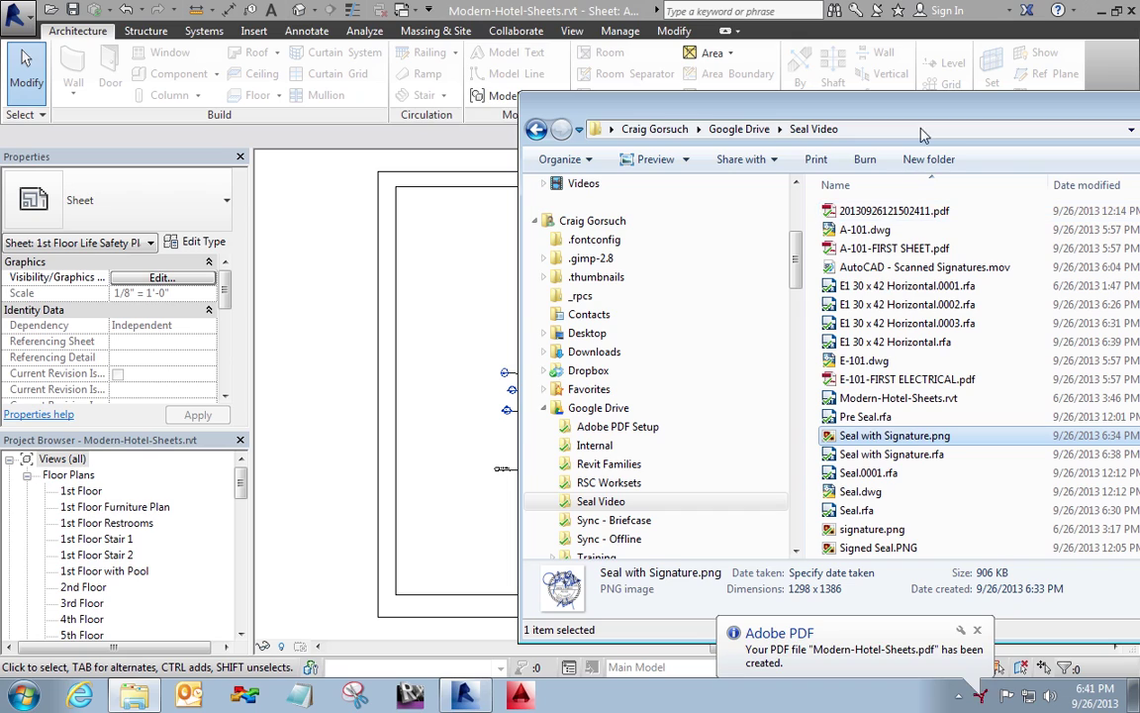
{"action": "left_click_drag", "start_coordinate": [922, 102], "coordinate": [784, 65]}
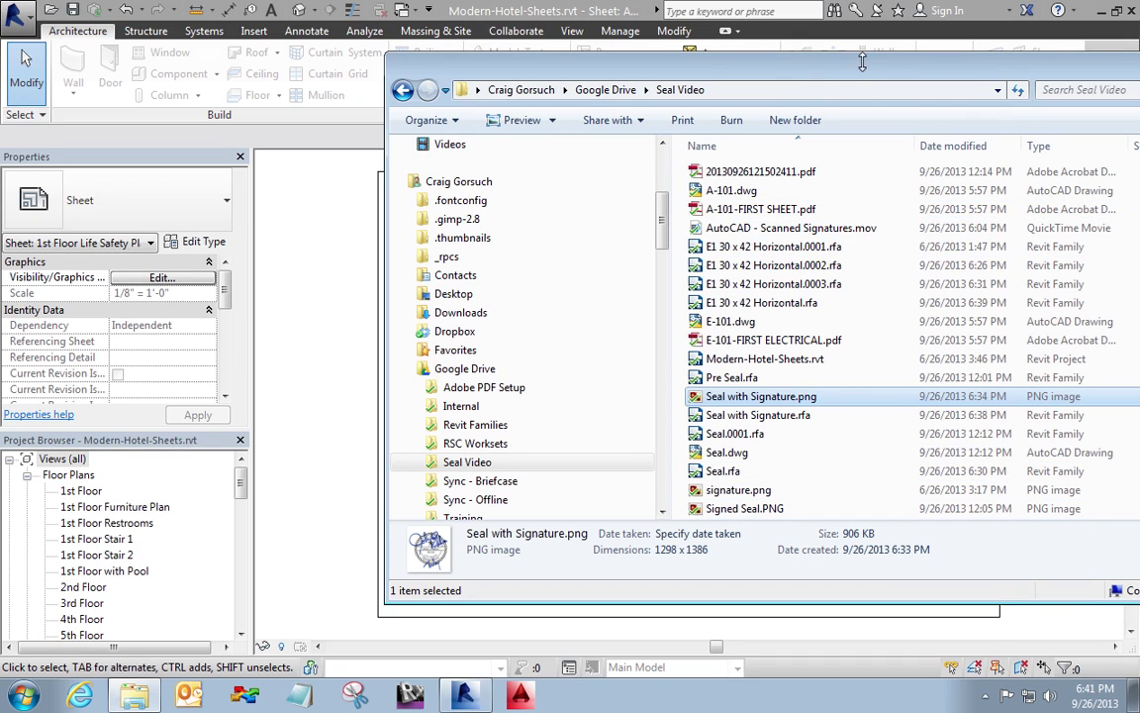
{"action": "left_click_drag", "start_coordinate": [863, 56], "coordinate": [683, 62]}
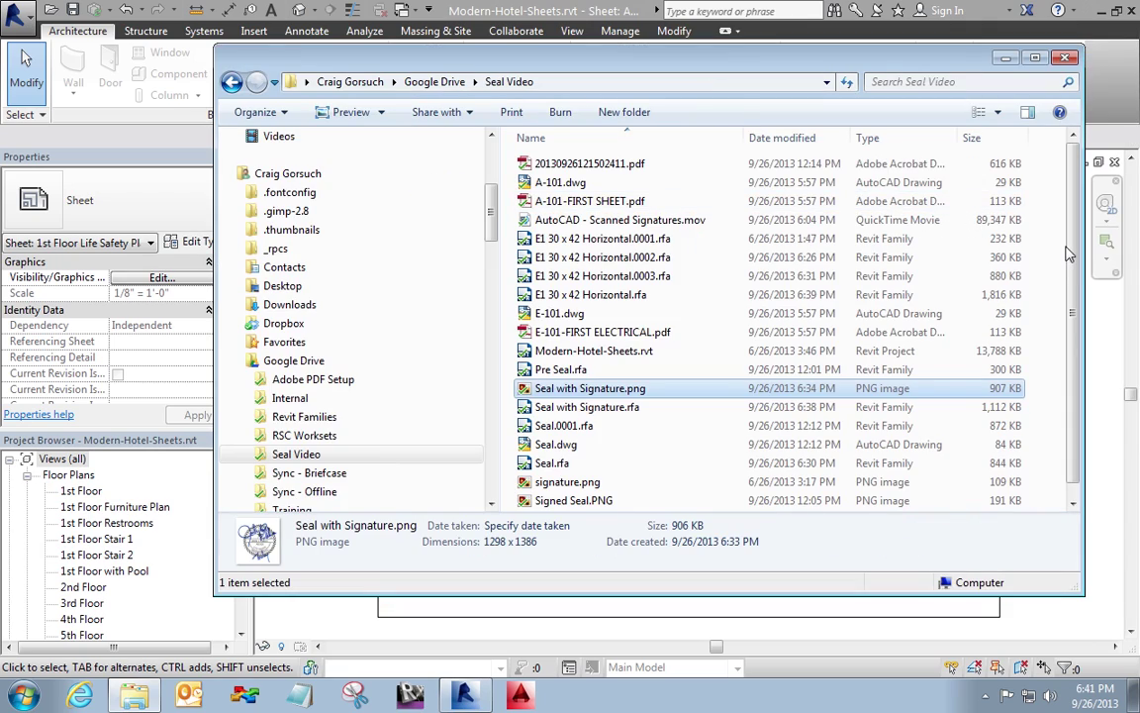
{"action": "scroll", "coordinate": [1064, 322], "scroll_direction": "down", "scroll_amount": 1}
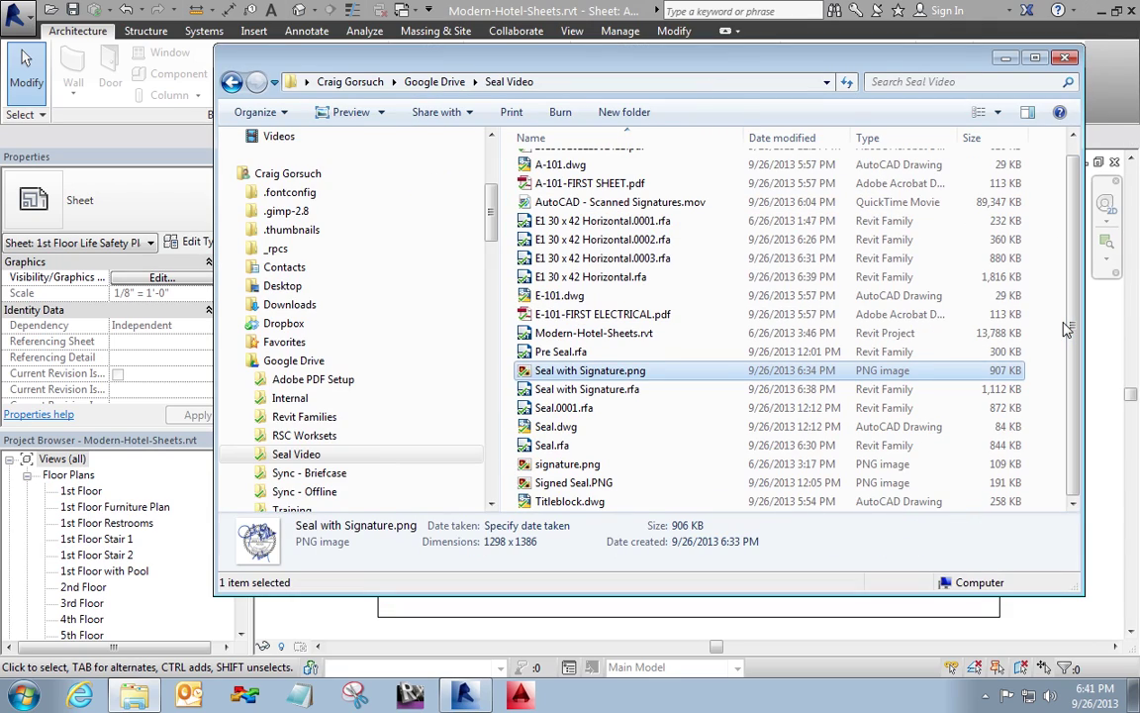
Step: In a new Explorer window, open Modern-Hotel-Sheets.pdf from Documents > PDF Files
{"action": "right_click", "coordinate": [135, 696]}
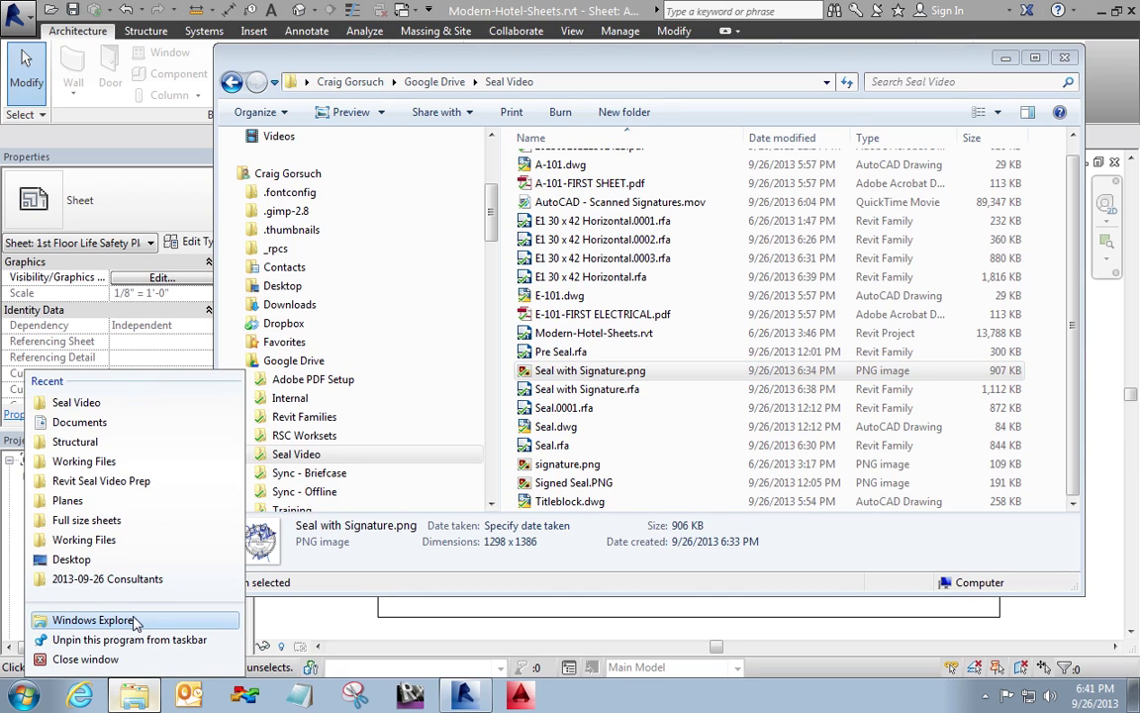
{"action": "left_click", "coordinate": [135, 621]}
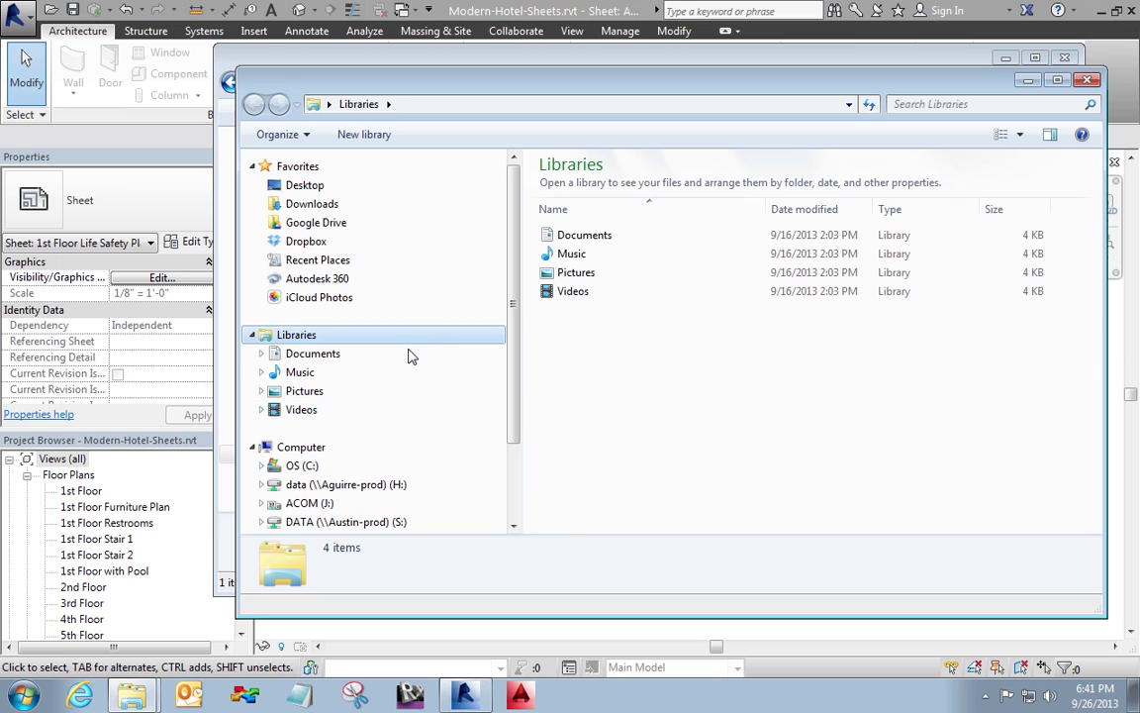
{"action": "left_click", "coordinate": [410, 356]}
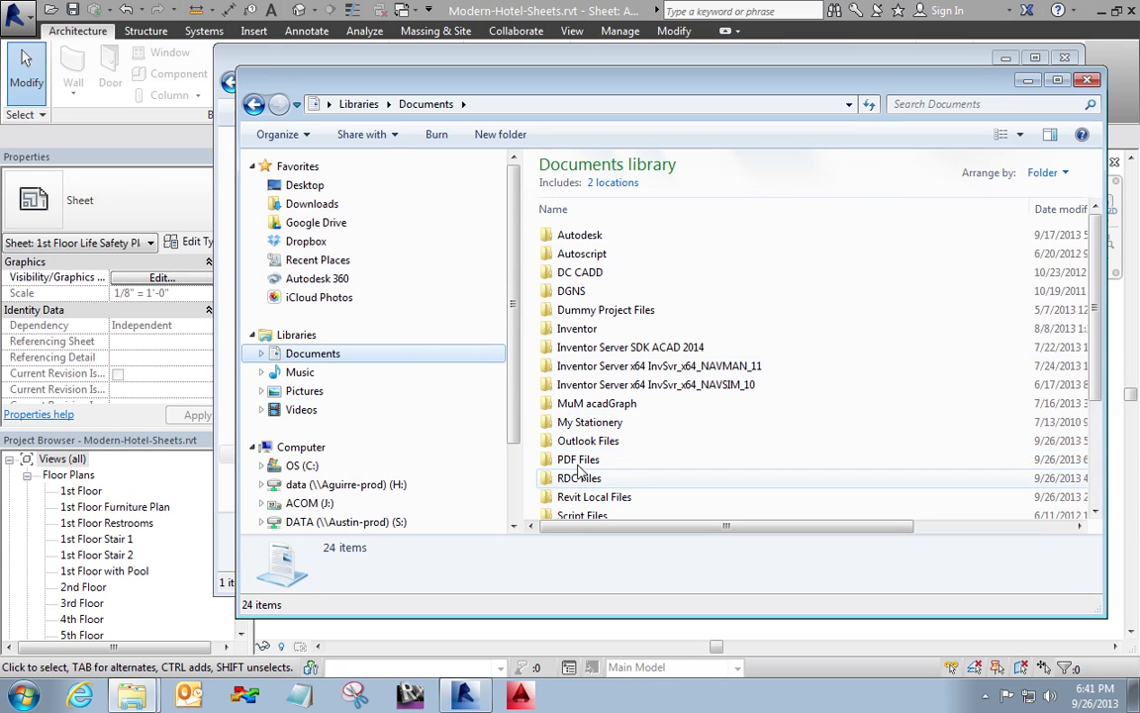
{"action": "double_click", "coordinate": [580, 461]}
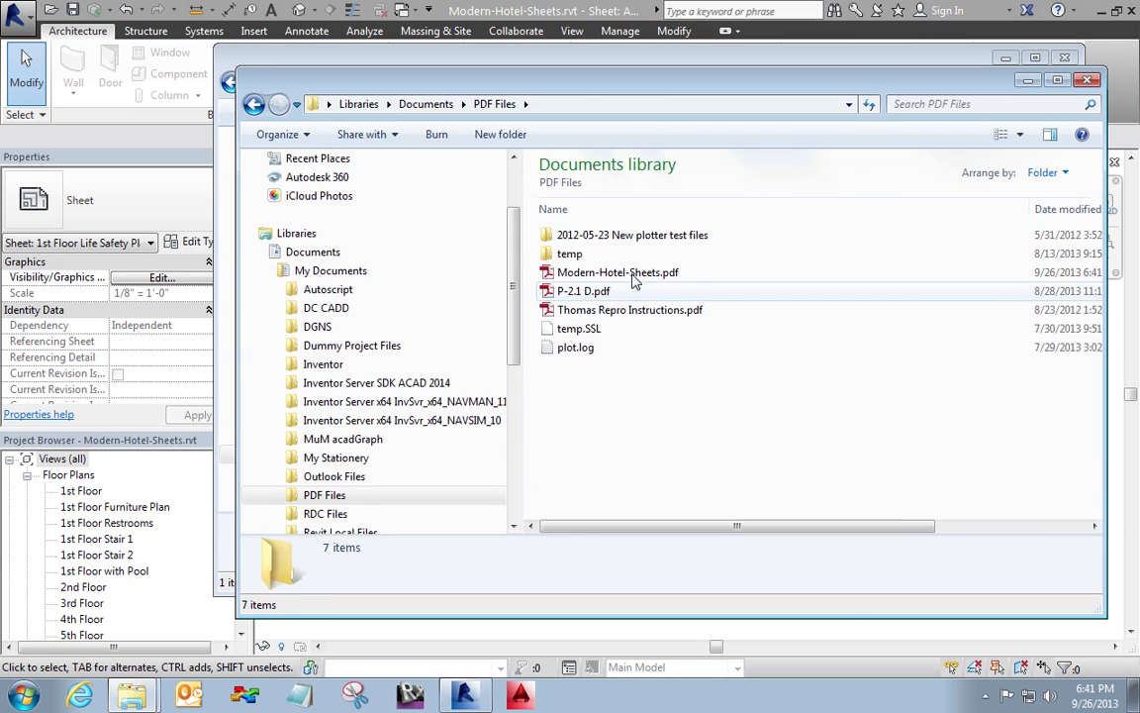
{"action": "double_click", "coordinate": [626, 274]}
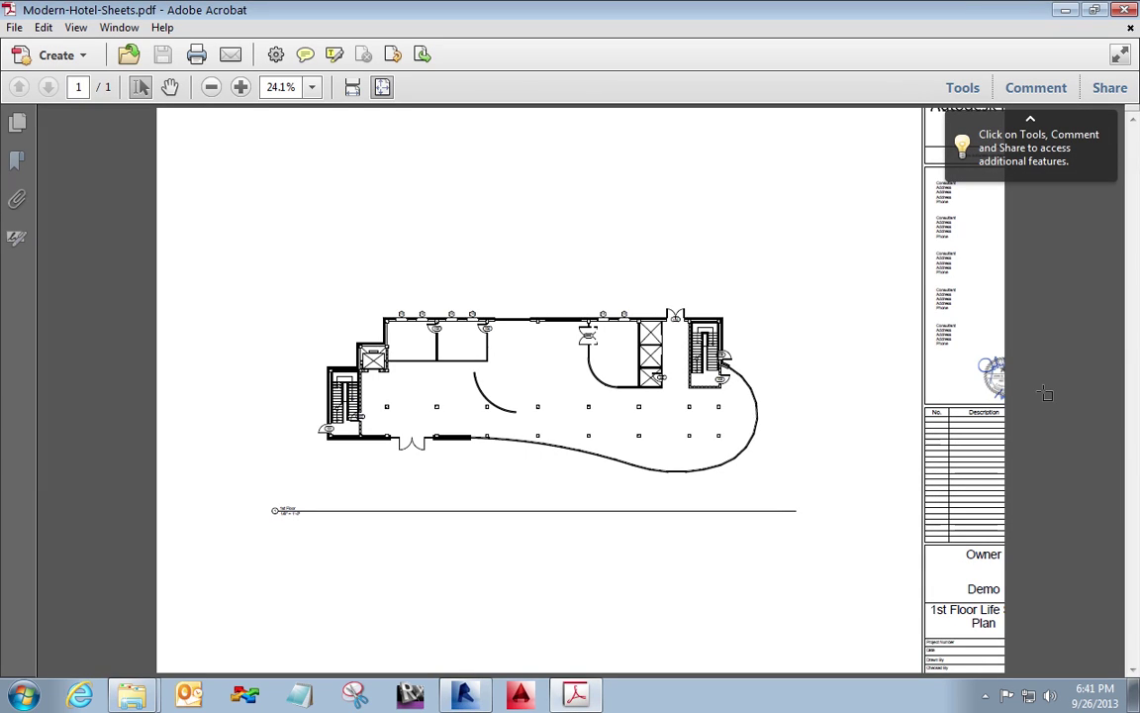
Step: Zoom the PDF to 75% and pan to the signed seal in the title block
{"action": "left_click", "coordinate": [240, 87]}
{"action": "middle_click_drag", "start_coordinate": [465, 311], "coordinate": [807, 408]}
{"action": "left_click_drag", "start_coordinate": [1060, 551], "coordinate": [707, 396]}
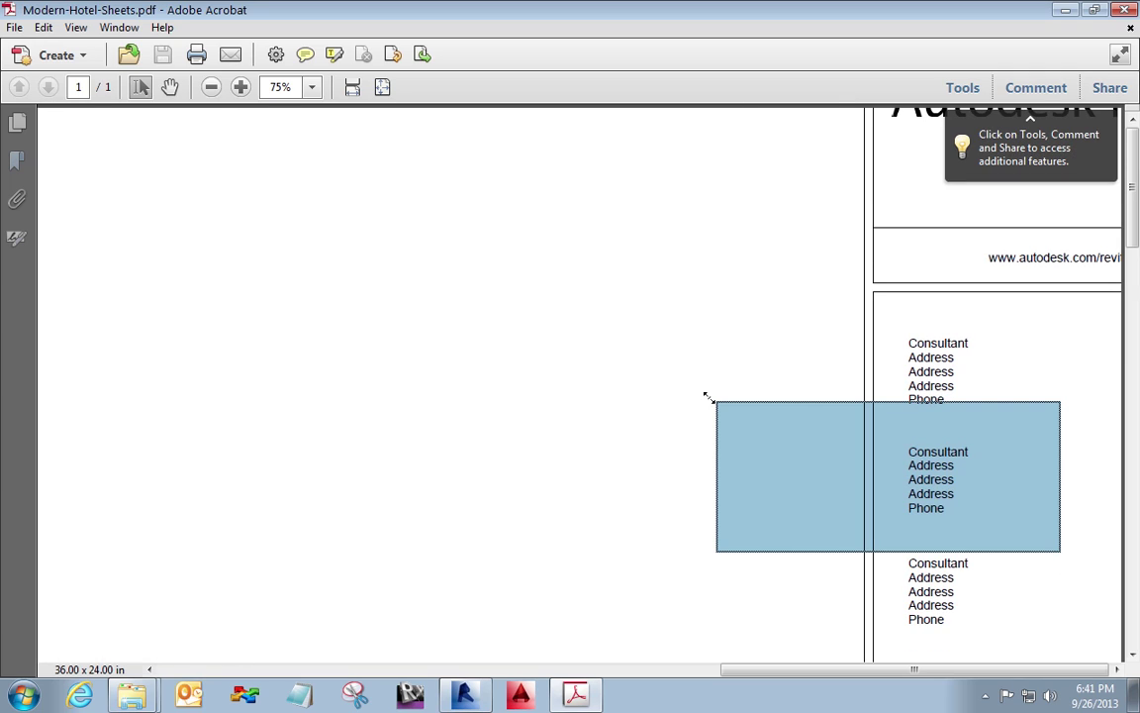
{"action": "left_click", "coordinate": [170, 87]}
{"action": "middle_click_drag", "start_coordinate": [606, 558], "coordinate": [1008, 453]}
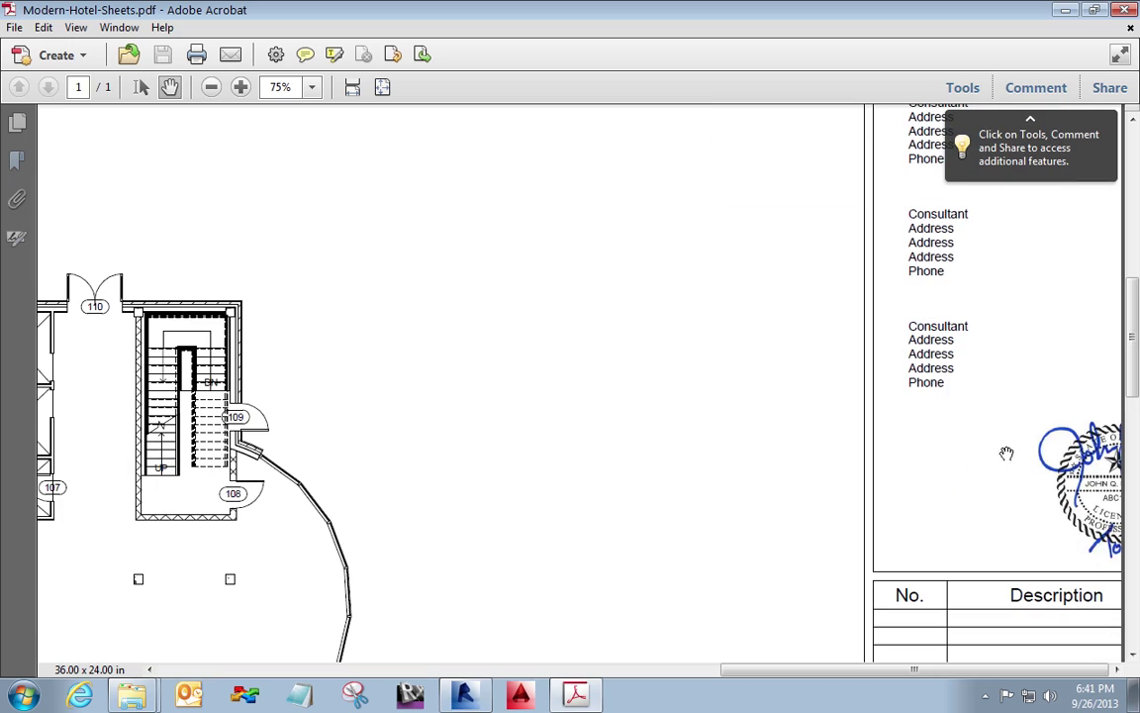